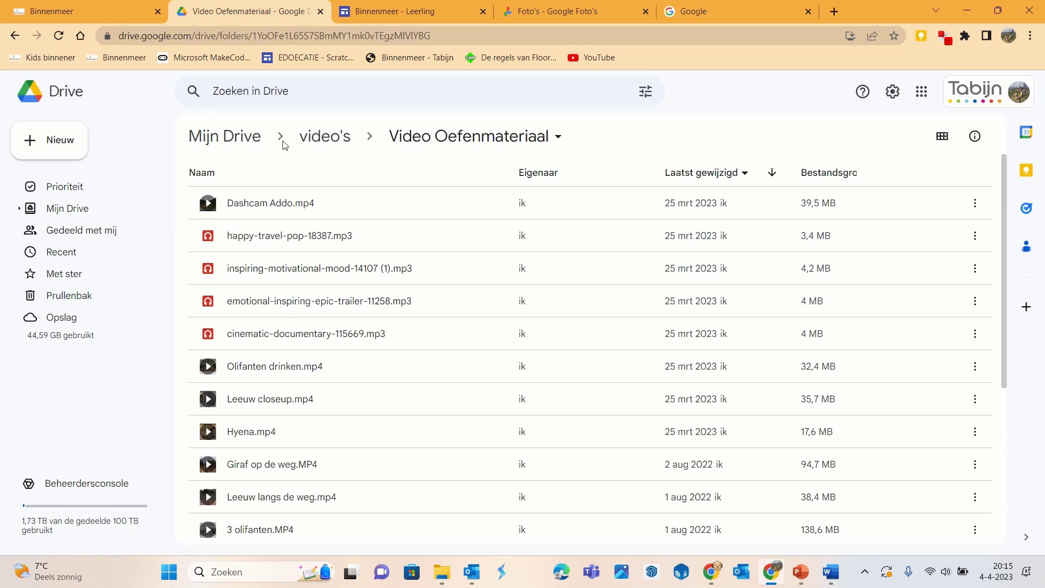
# - Select all 19 files in the Video Oefenmateriaal folder and download them as one zip
pyautogui.scroll(-5, 1008, 244)
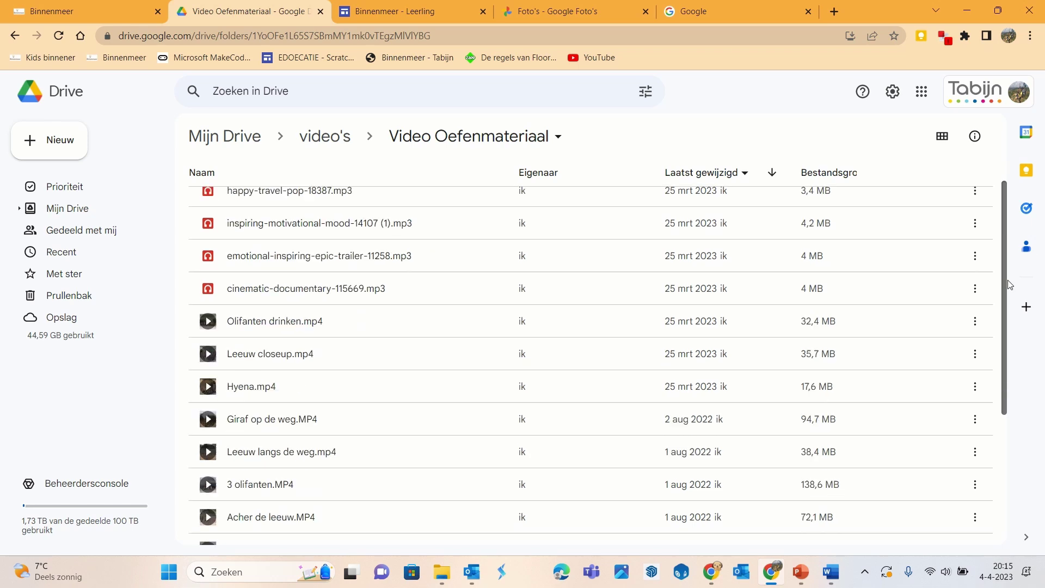
pyautogui.scroll(5, 1007, 229)
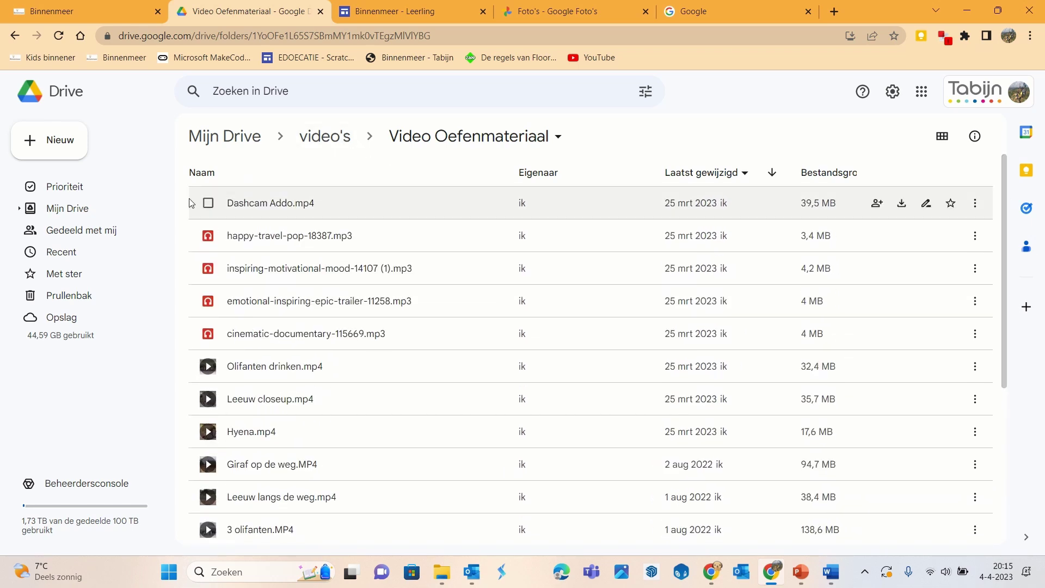
pyautogui.moveTo(188, 199)
pyautogui.mouseDown()
pyautogui.moveTo(344, 546)
pyautogui.moveTo(996, 545)
pyautogui.mouseUp()
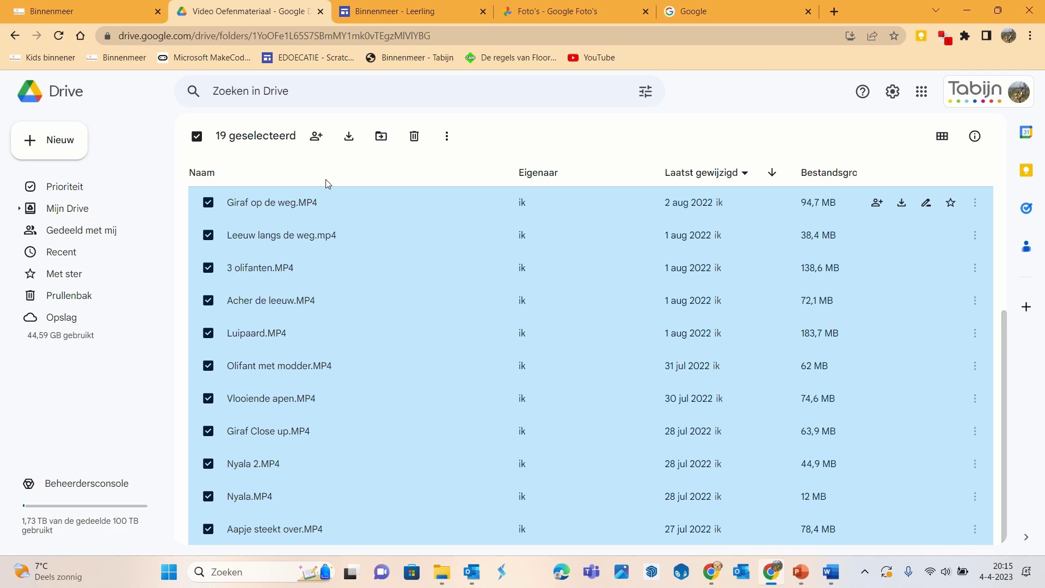
pyautogui.click(349, 136)
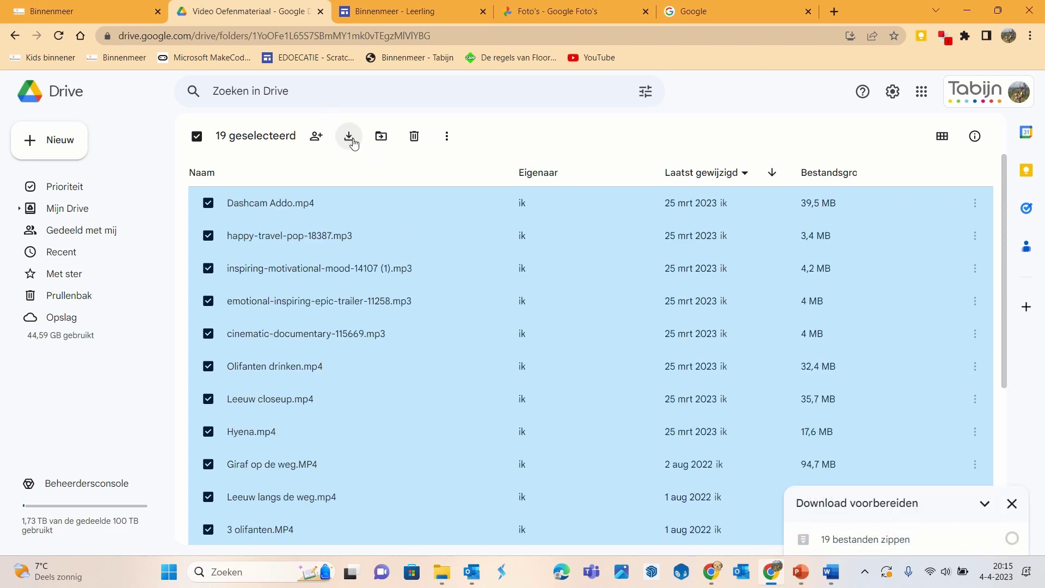
pyautogui.moveTo(905, 549)
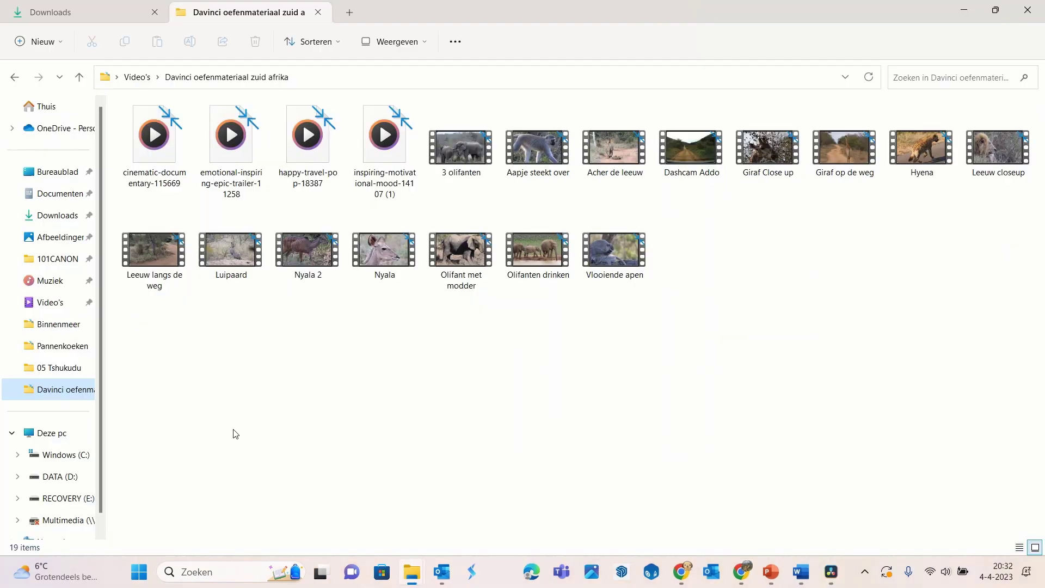
# - Open the drive-download zip in Downloads to check its 19 clips, then return to Downloads
pyautogui.click(58, 216)
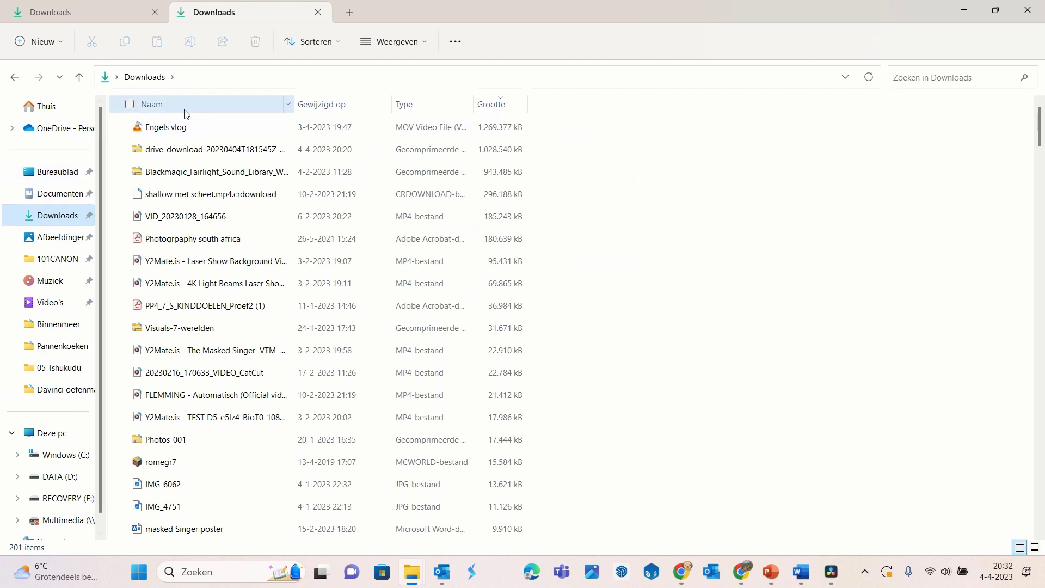
pyautogui.doubleClick(188, 153)
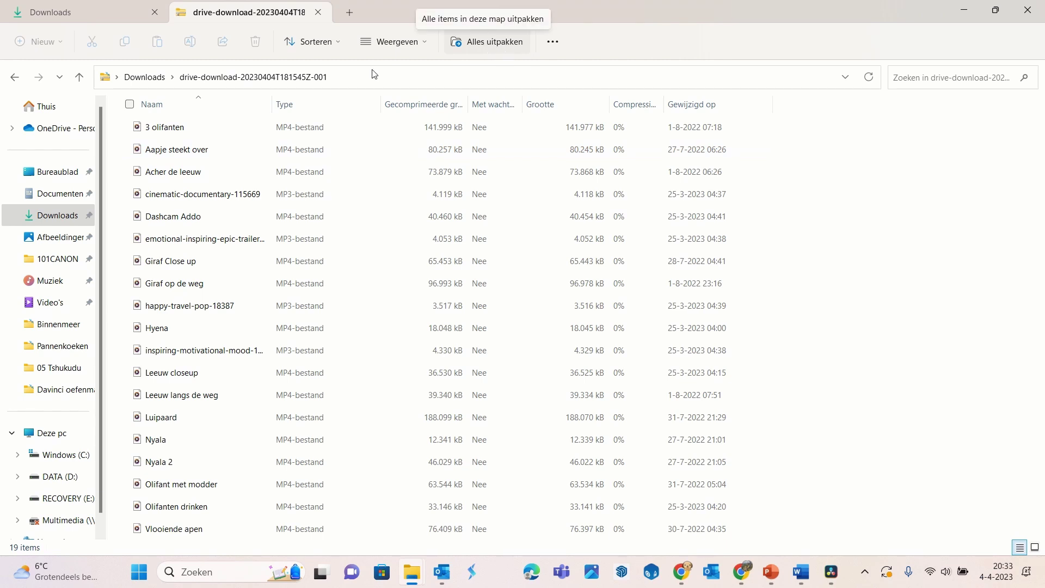
pyautogui.click(147, 77)
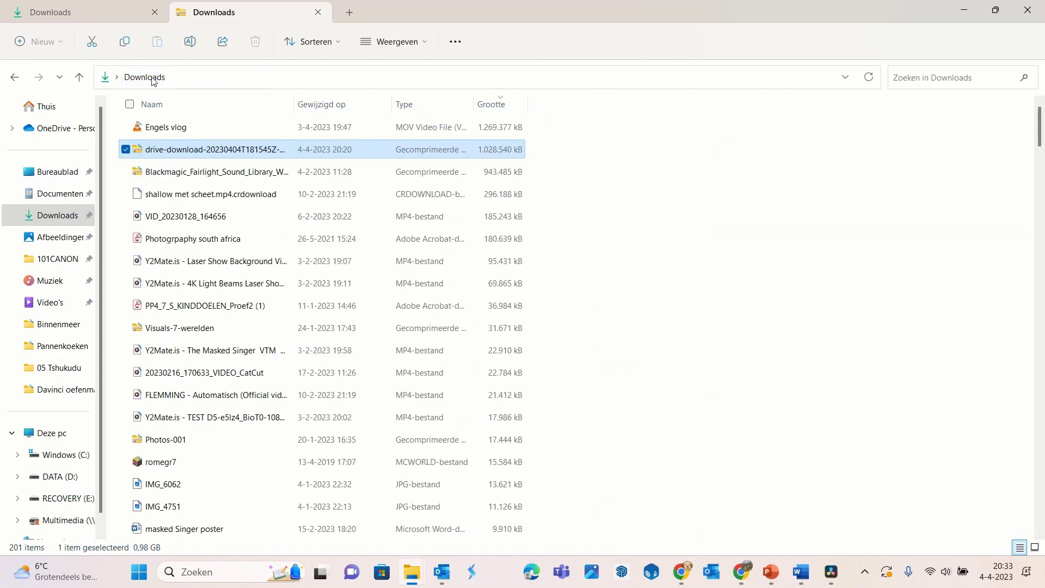
# - Extract all files from the zip into a new Downloads\oefenvideo folder
pyautogui.rightClick(175, 155)
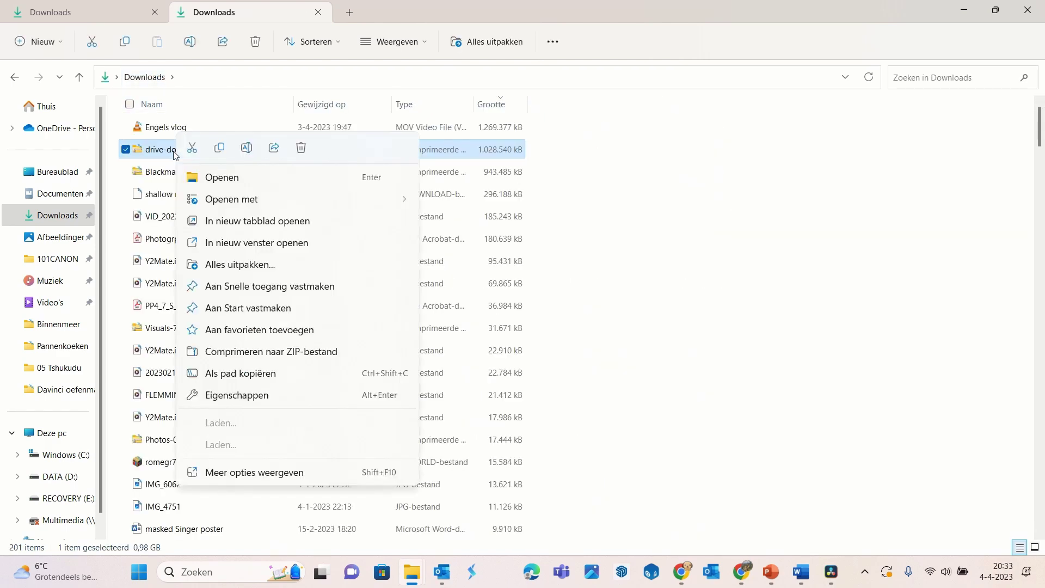
pyautogui.click(224, 265)
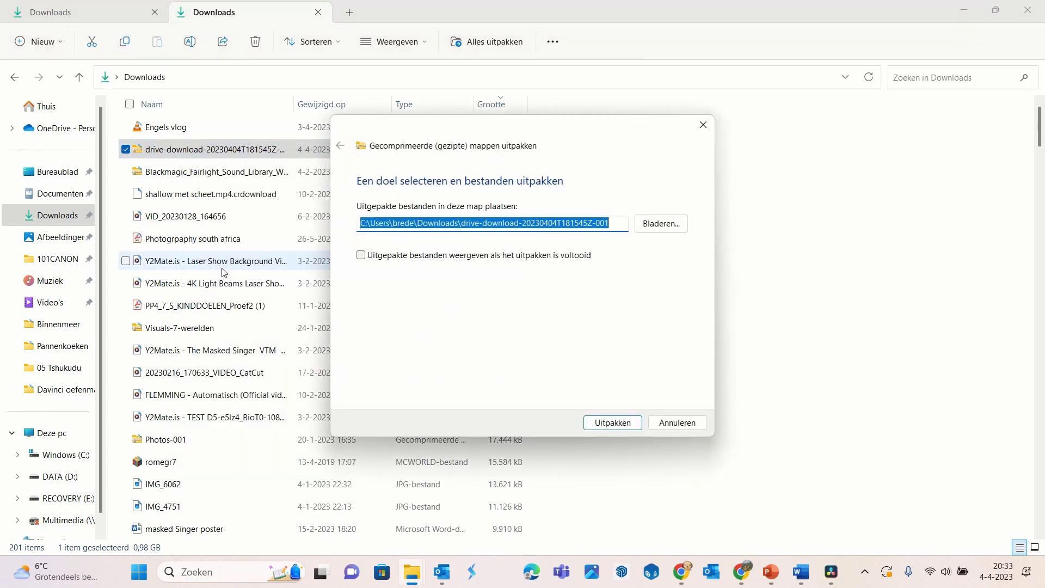
pyautogui.click(466, 224)
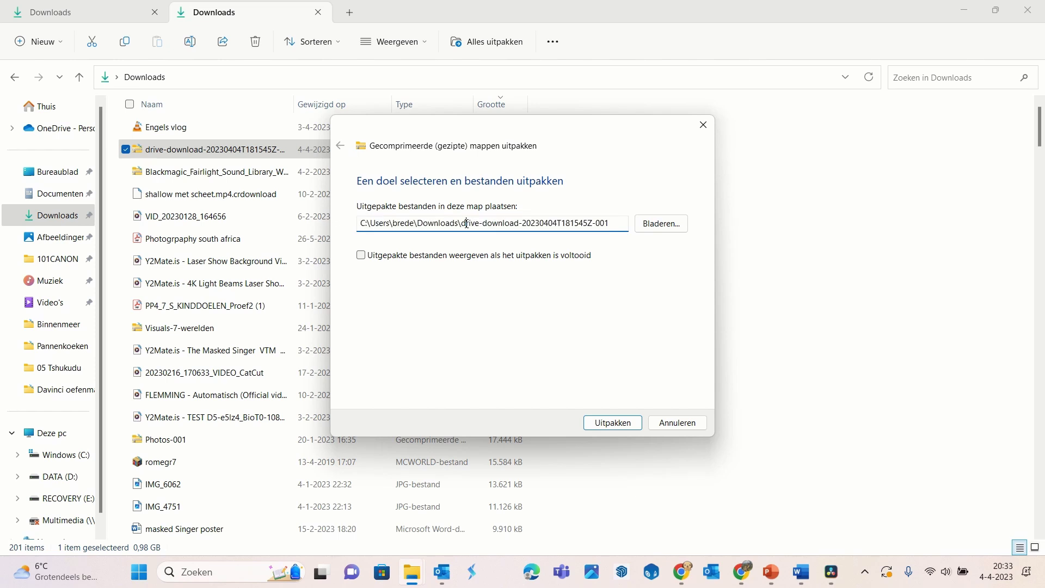
pyautogui.moveTo(467, 224); pyautogui.dragTo(609, 223)
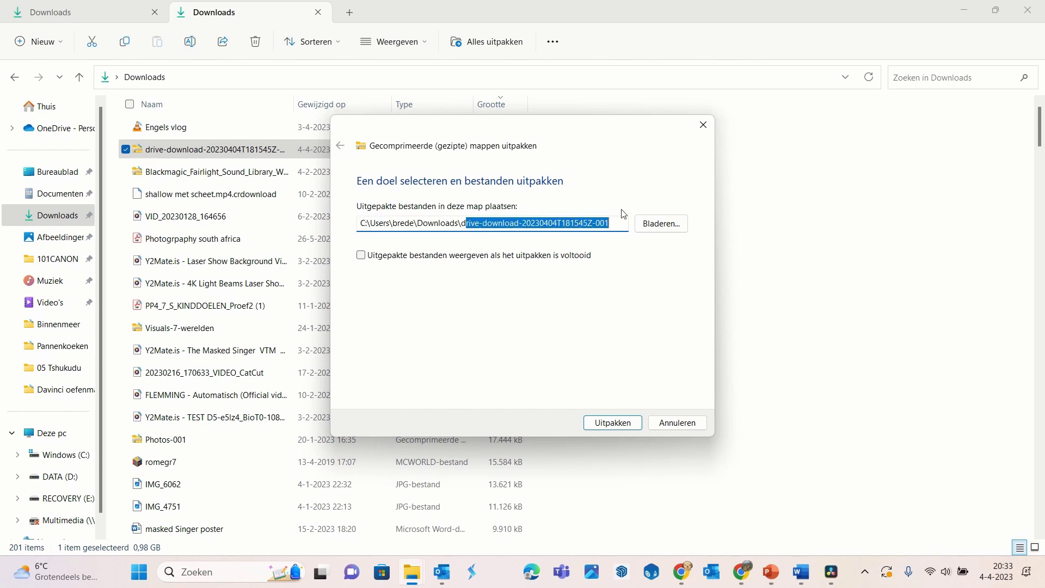
pyautogui.press('BackSpace')
pyautogui.write('oef')
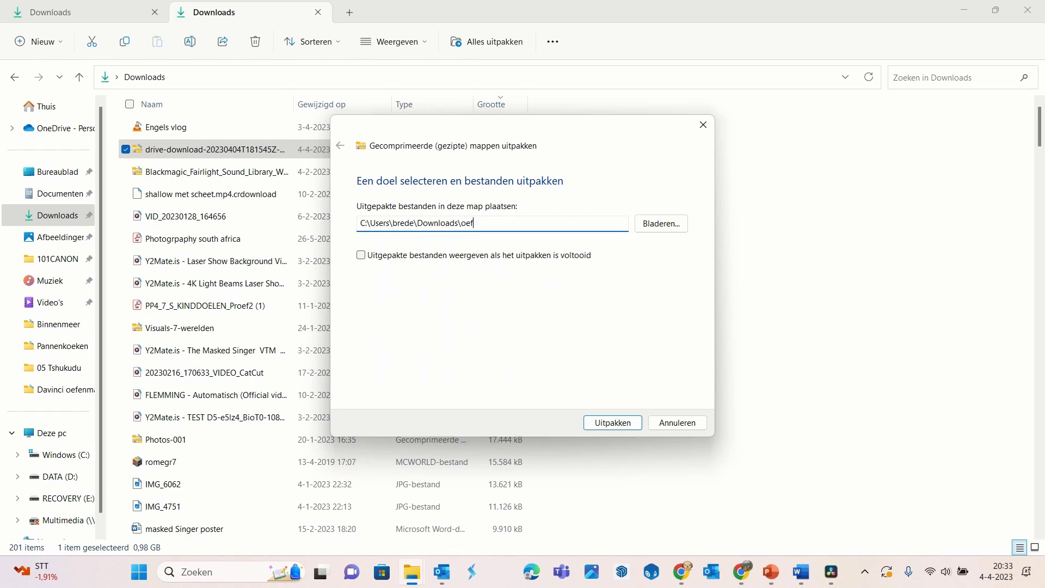
pyautogui.write('envideo')
pyautogui.write("'s")
pyautogui.press('BackSpace')
pyautogui.press('BackSpace')
pyautogui.click(607, 421)
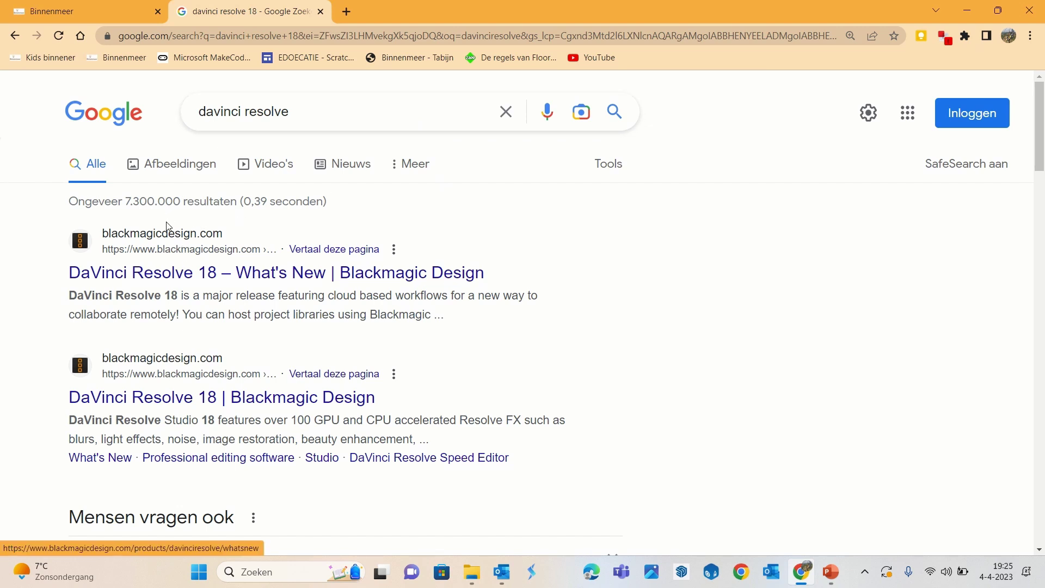
# - From the DaVinci Resolve 18 What's New page, start the free Windows download and begin its registration form
pyautogui.click(158, 238)
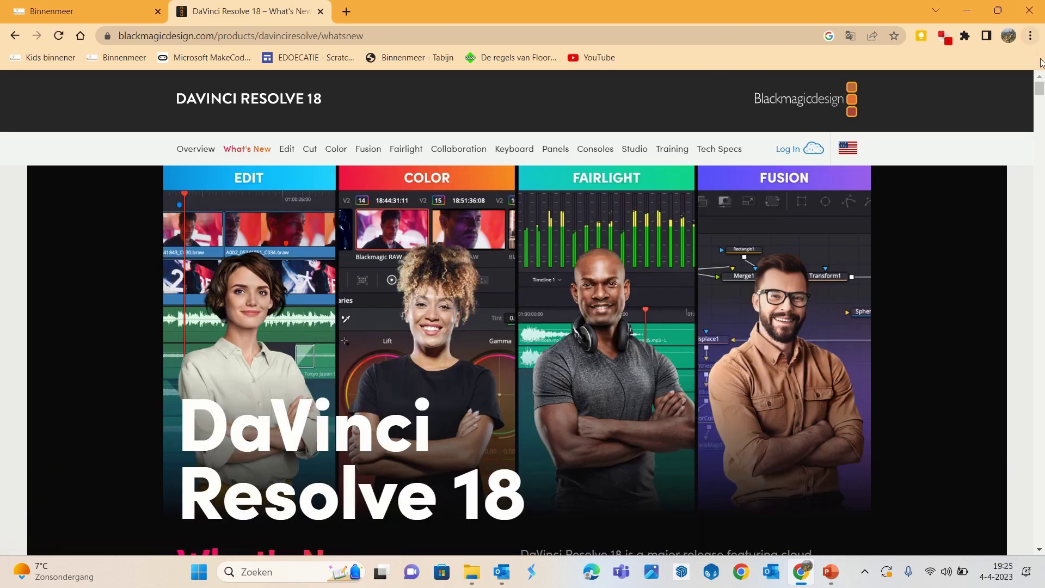
pyautogui.moveTo(1040, 89); pyautogui.dragTo(1041, 105)
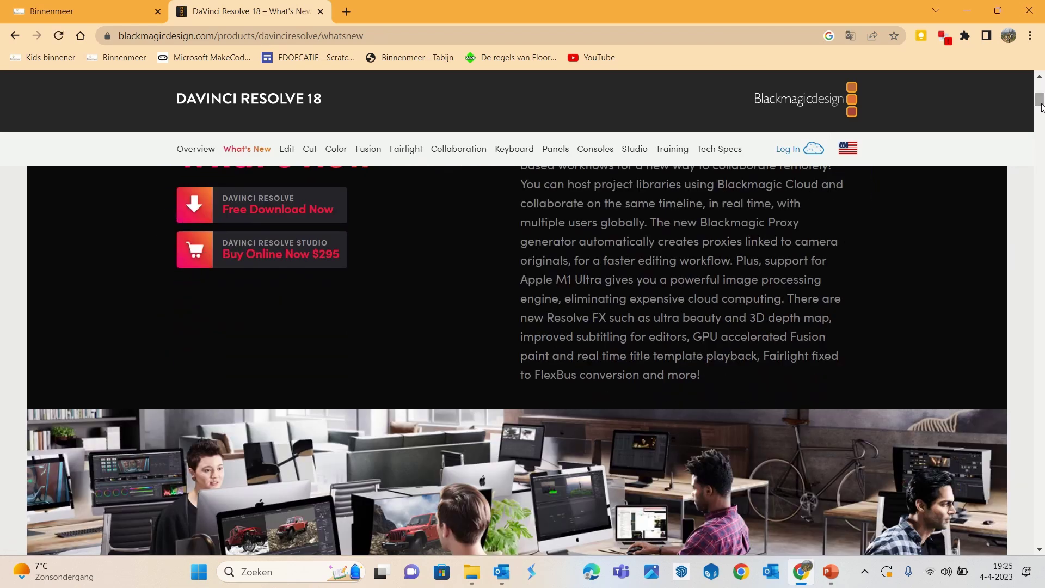
pyautogui.click(245, 206)
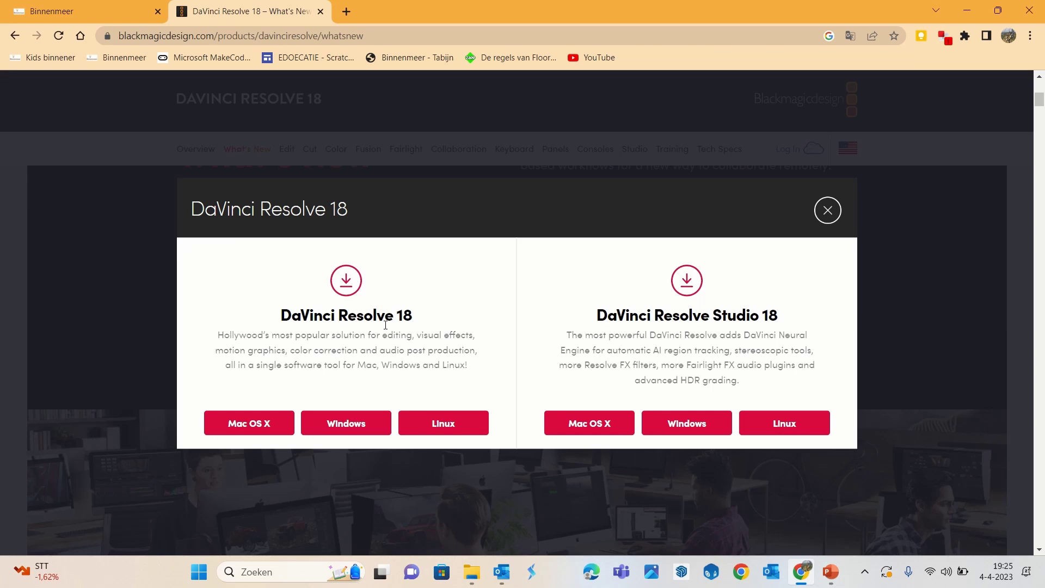
pyautogui.click(346, 423)
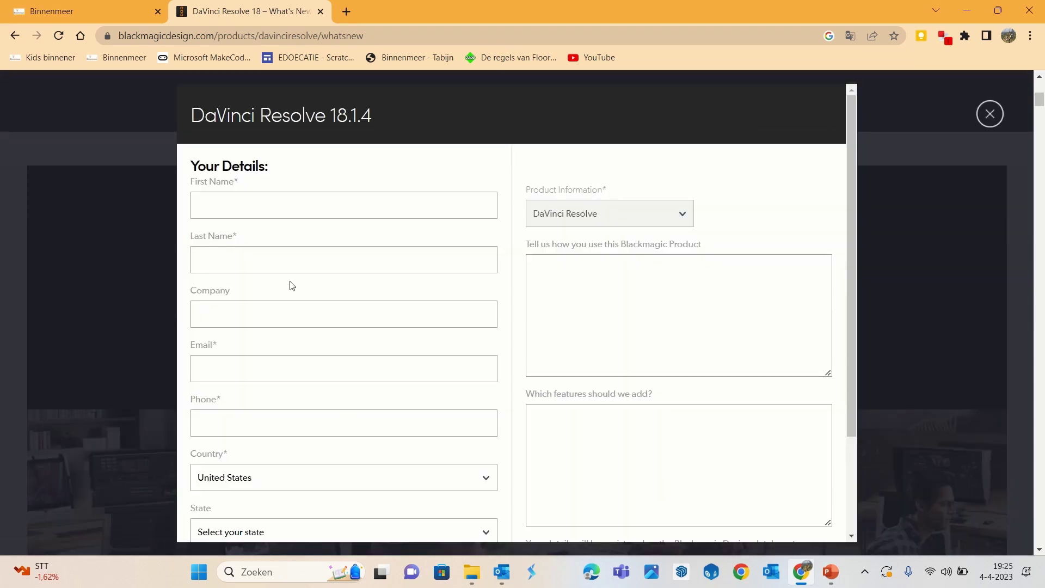
pyautogui.click(262, 195)
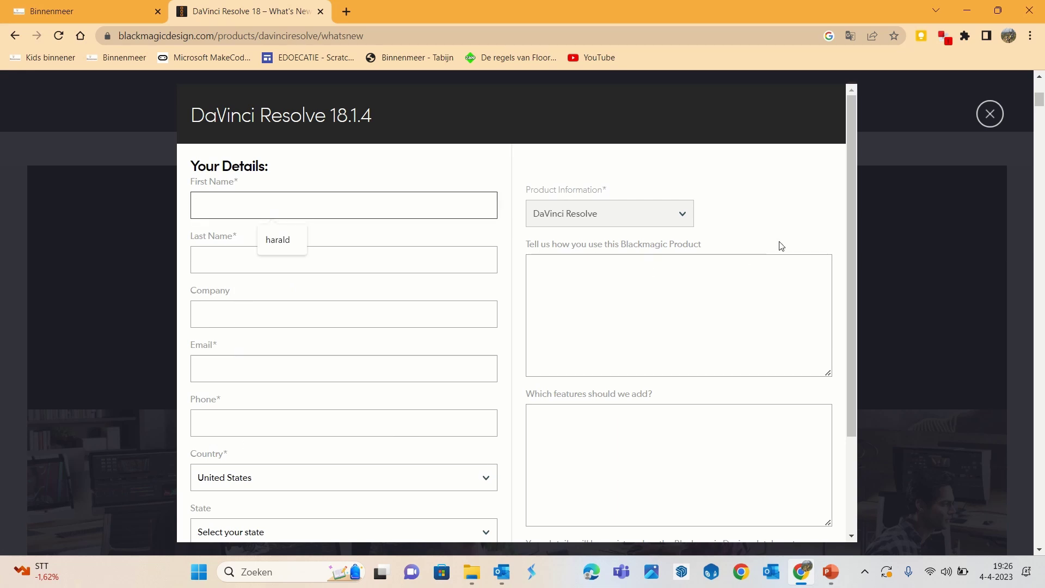
pyautogui.scroll(-3, 854, 271)
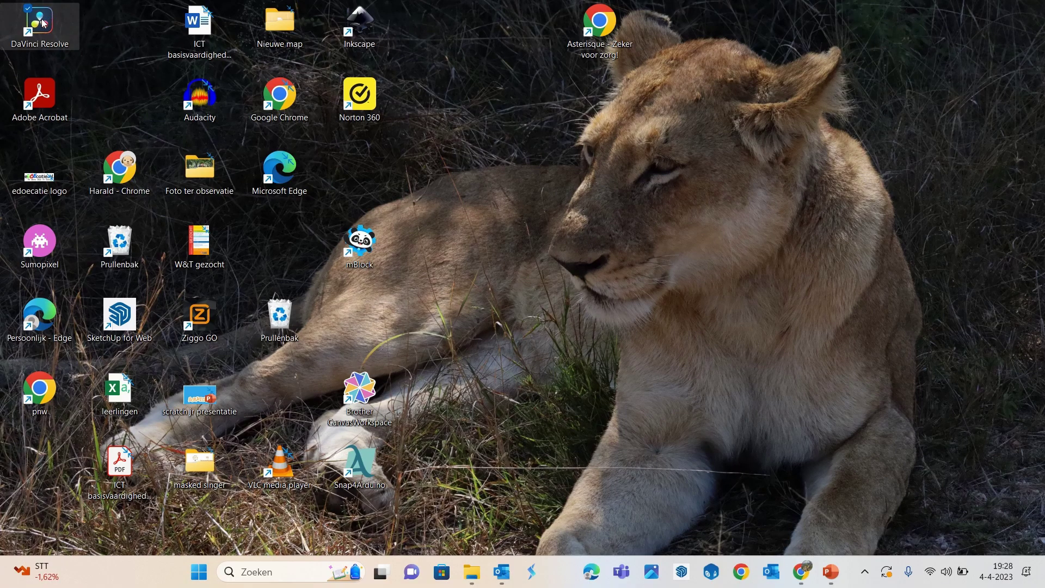
# - Launch DaVinci Resolve and create a new project named 'Zuid Afrika 2022'
pyautogui.doubleClick(40, 21)
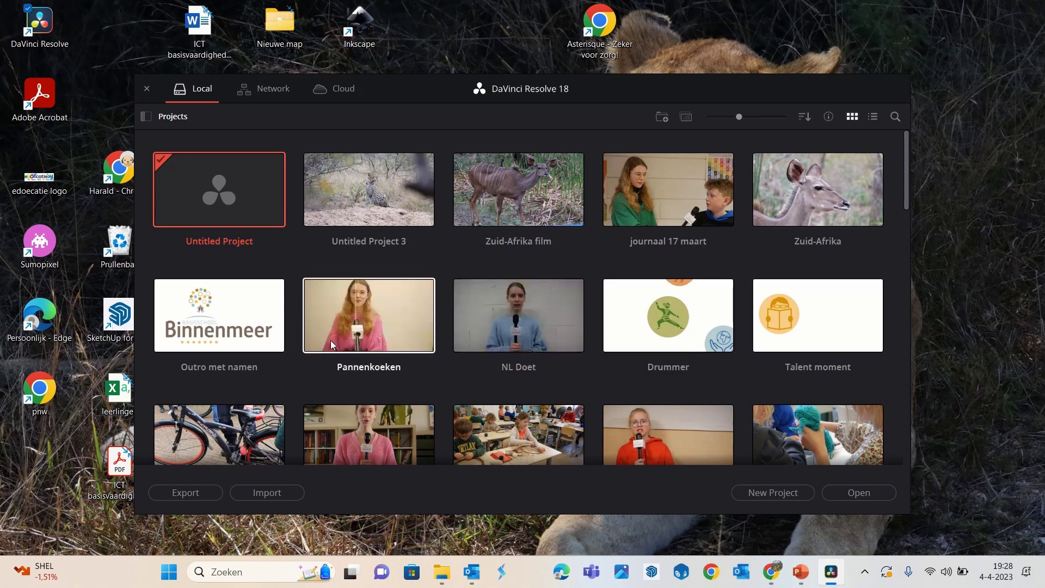
pyautogui.click(752, 498)
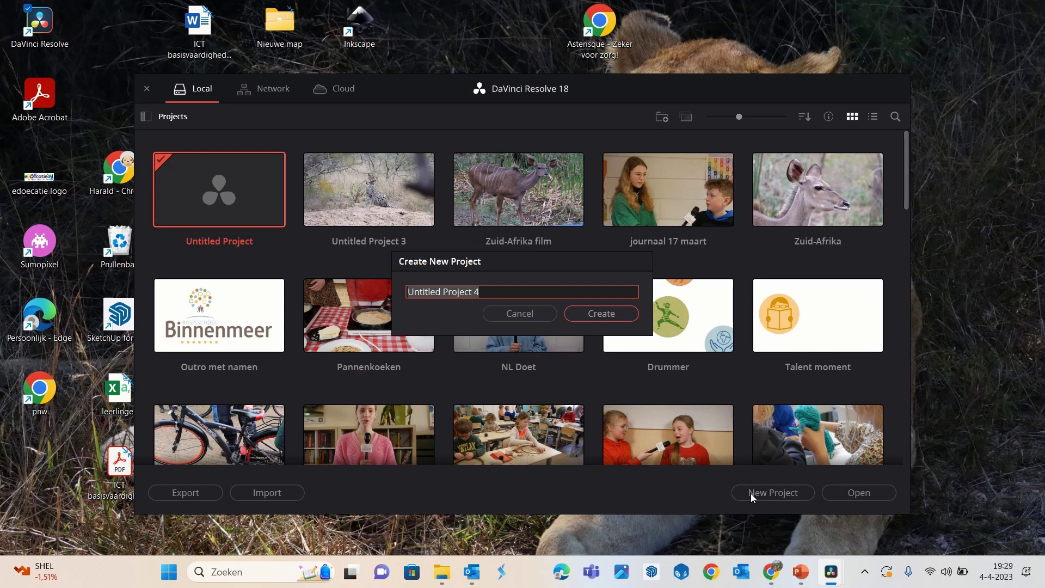
pyautogui.write('Zuid Afrik')
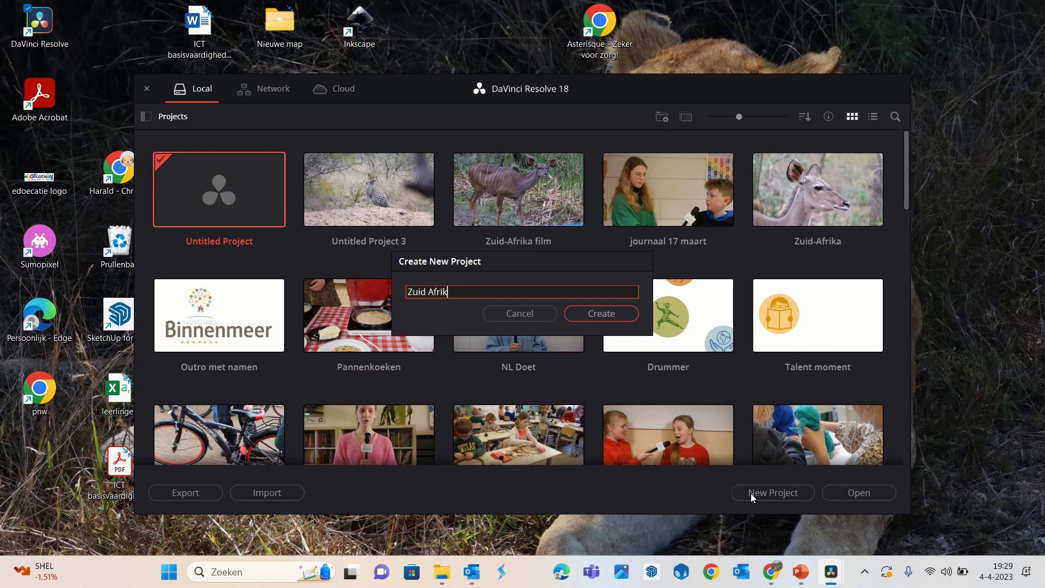
pyautogui.write('a 2023')
pyautogui.press('BackSpace')
pyautogui.write('2')
pyautogui.click(619, 314)
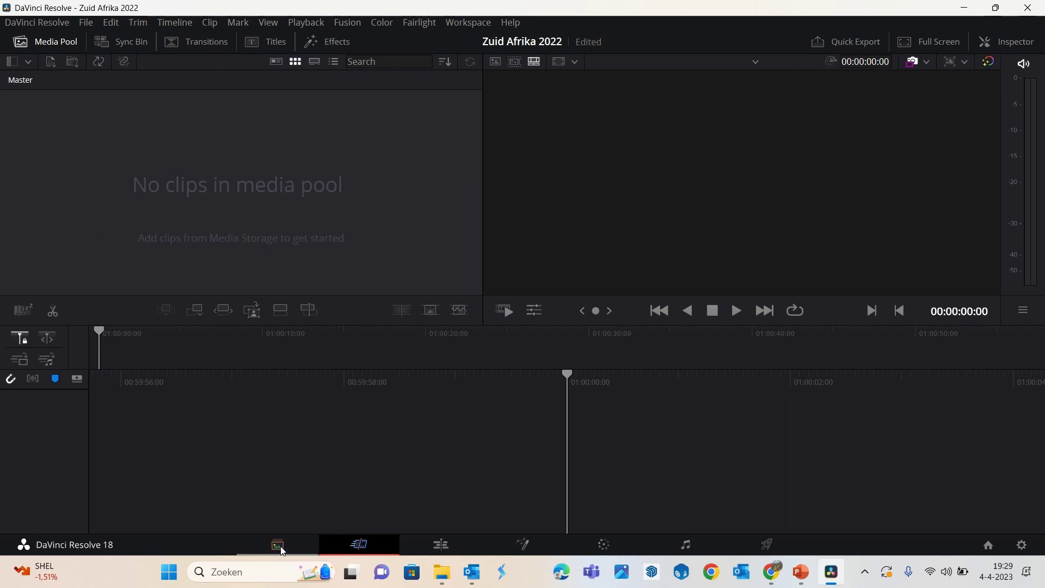
# - Try the Media, Cut and other page tabs, settling on the Edit page
pyautogui.click(279, 545)
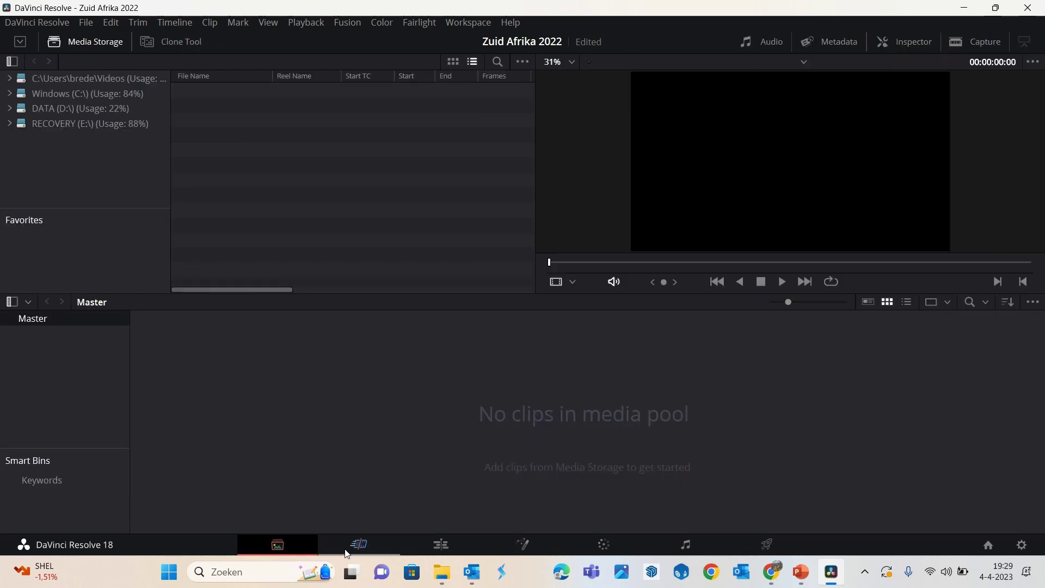
pyautogui.click(361, 545)
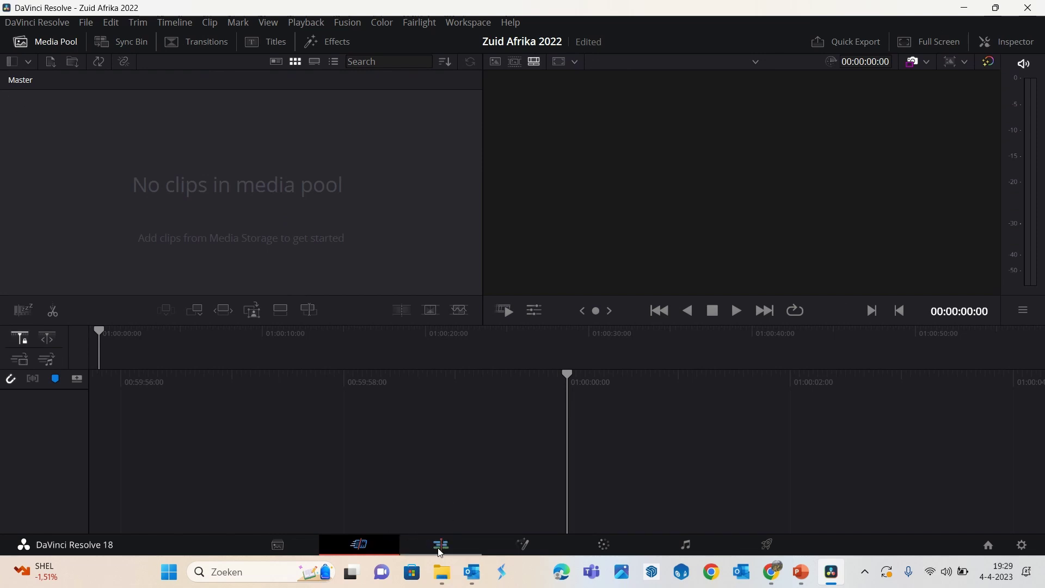
pyautogui.click(441, 545)
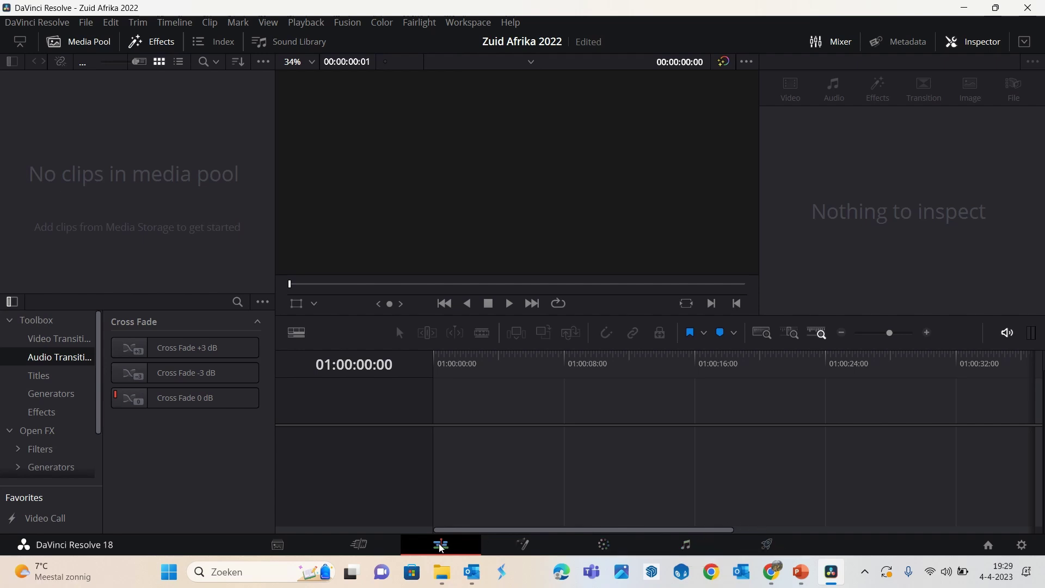
pyautogui.click(768, 543)
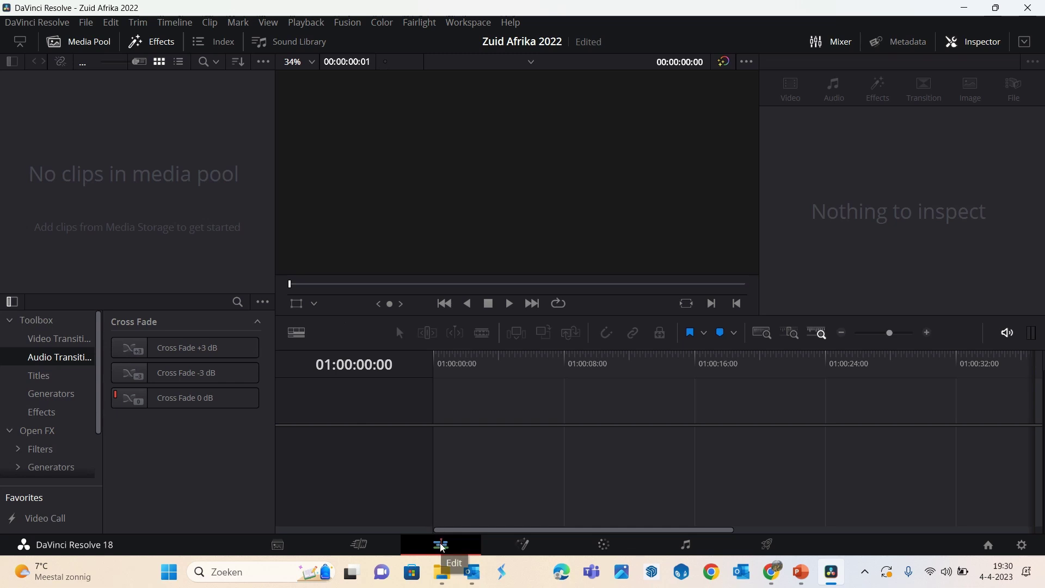
pyautogui.click(361, 544)
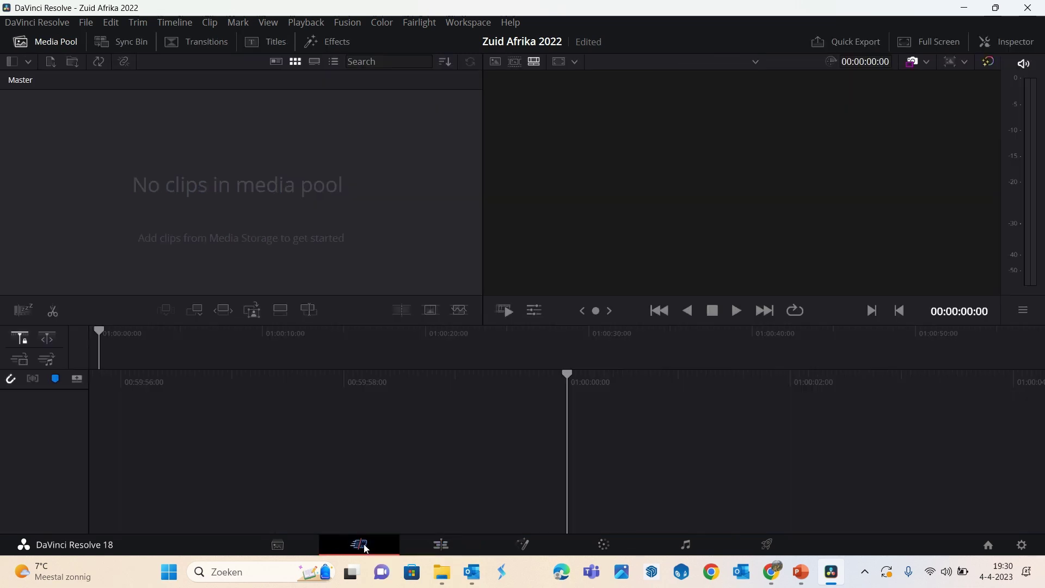
pyautogui.click(444, 547)
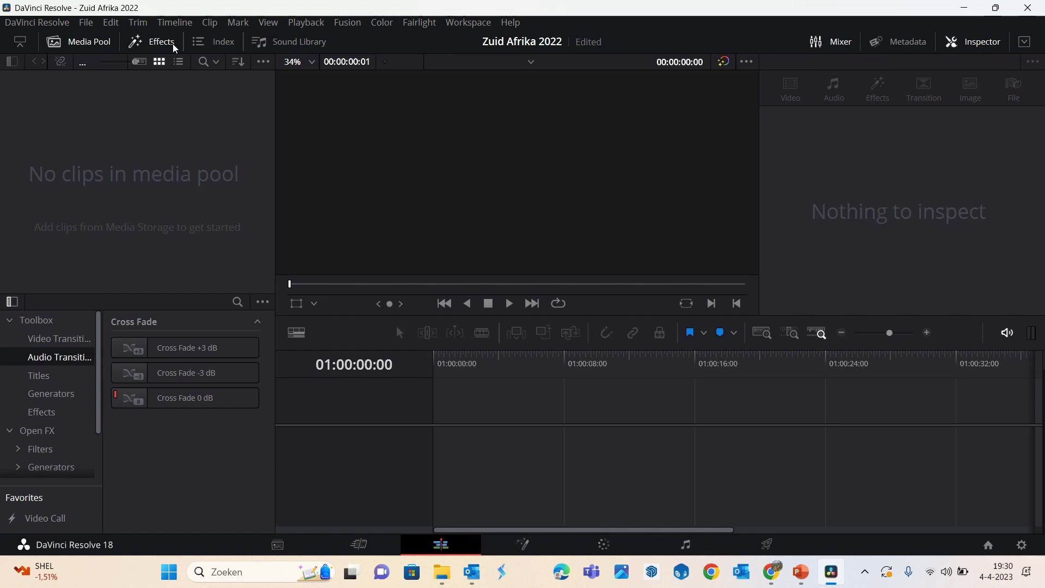
# - Toggle the Effects library, Media Pool and Inspector panels off and back on
pyautogui.click(151, 46)
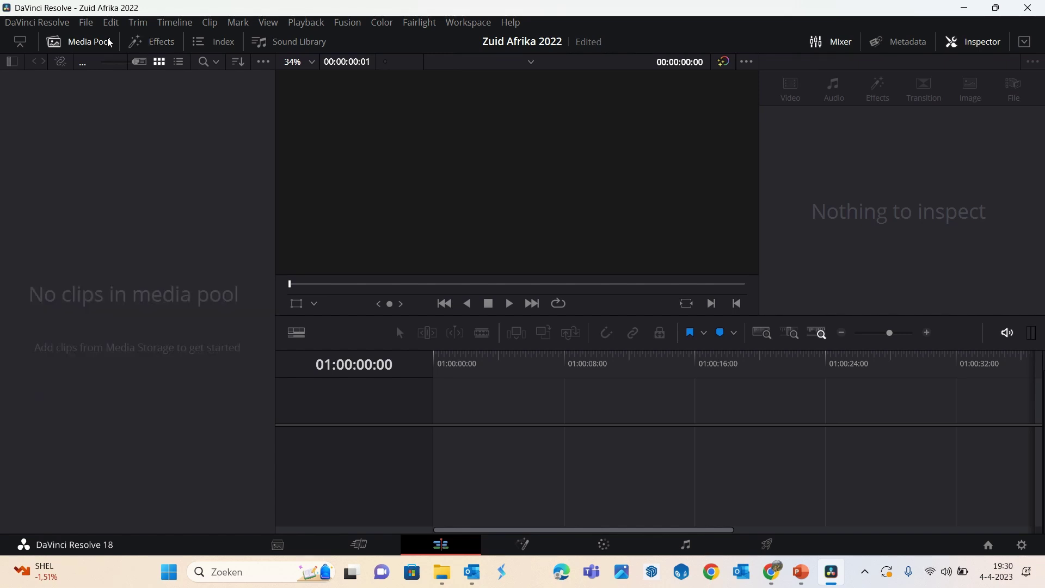
pyautogui.click(82, 41)
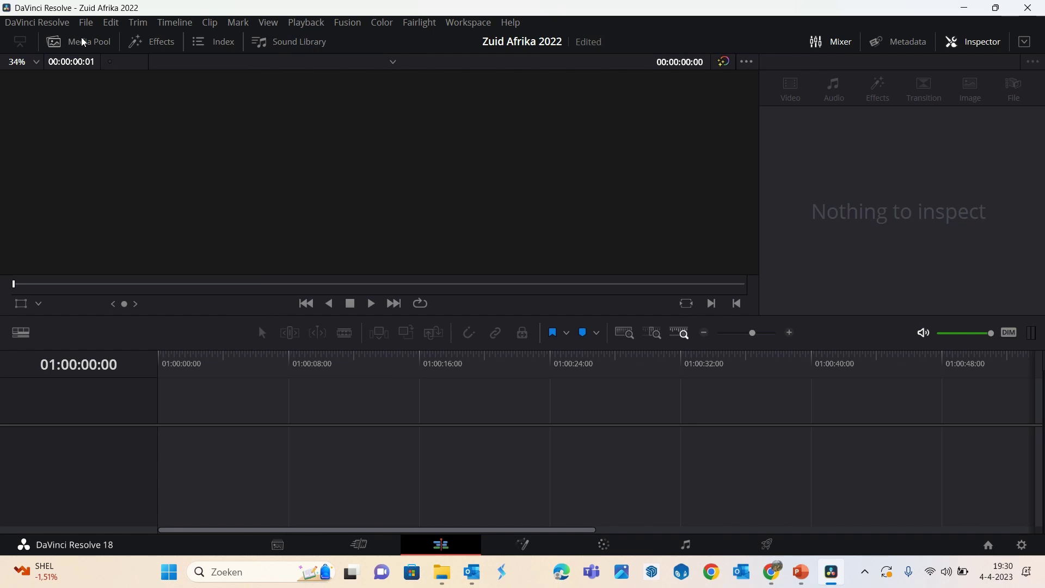
pyautogui.click(82, 41)
pyautogui.click(147, 46)
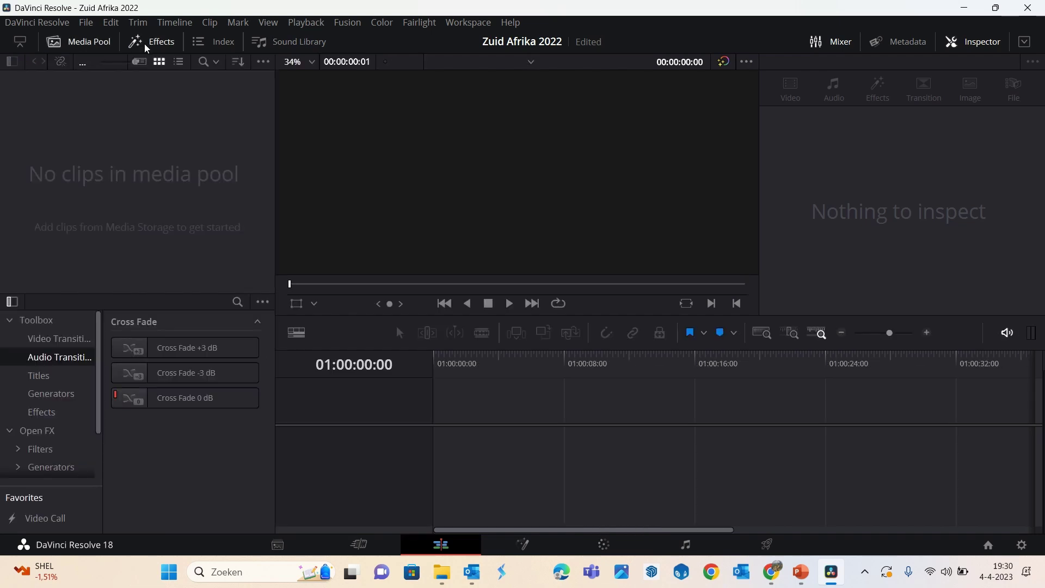
pyautogui.click(971, 45)
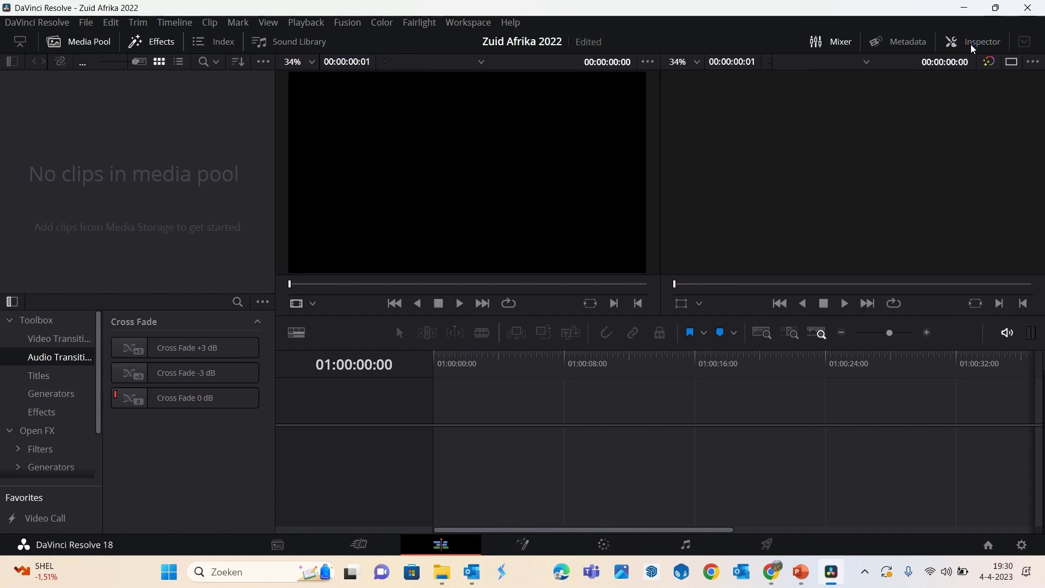
pyautogui.click(972, 45)
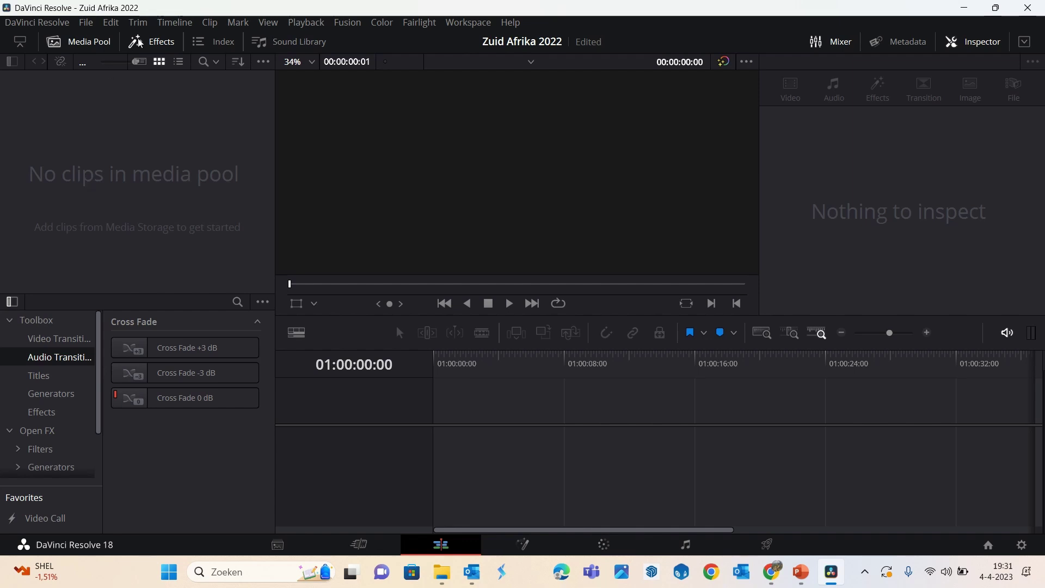
# - Browse Titles then Video Transitions dissolves, and close the Inspector to show two viewers
pyautogui.click(44, 381)
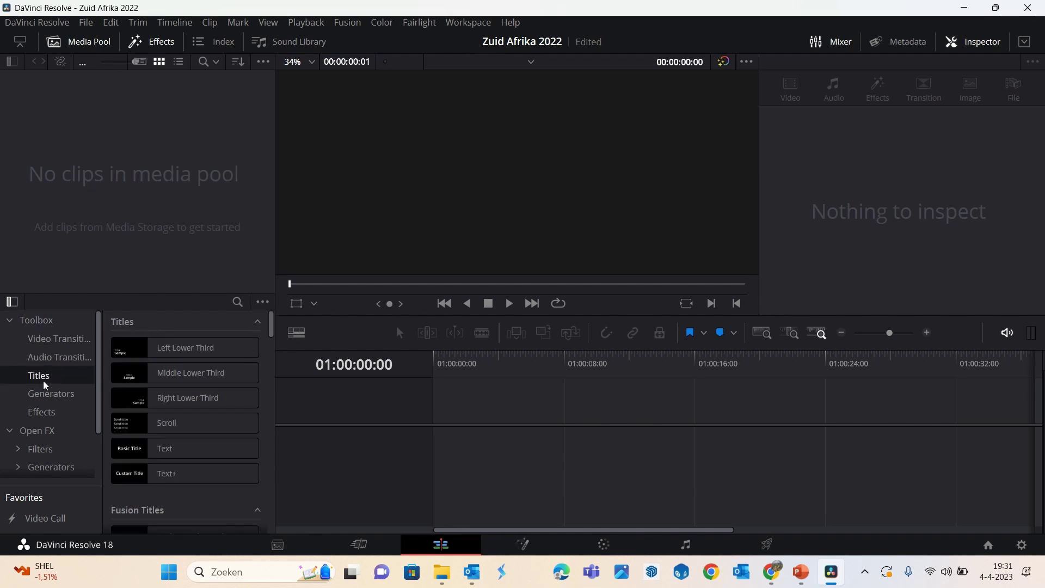
pyautogui.click(47, 340)
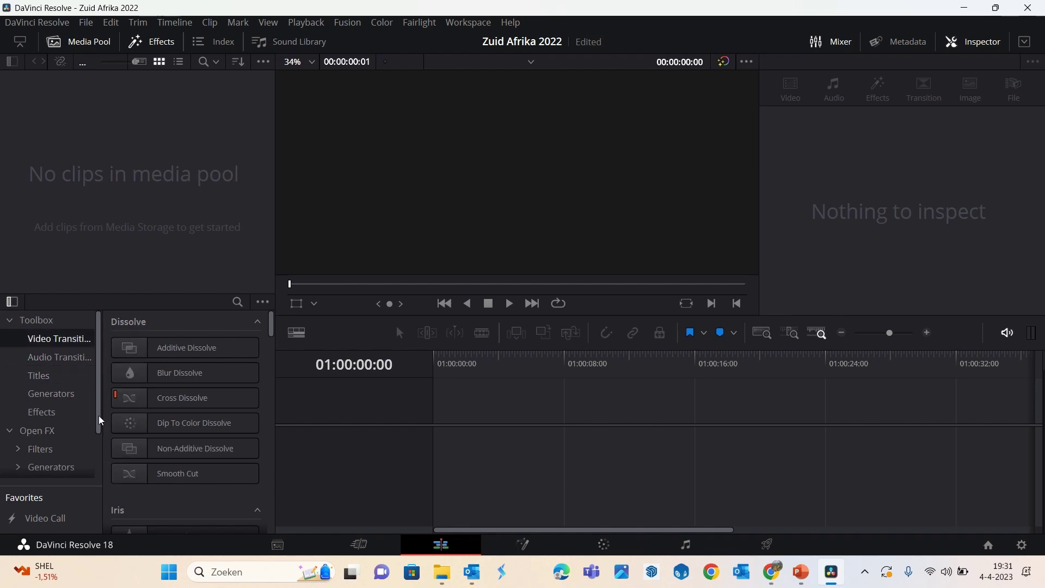
pyautogui.moveTo(99, 416); pyautogui.dragTo(99, 450)
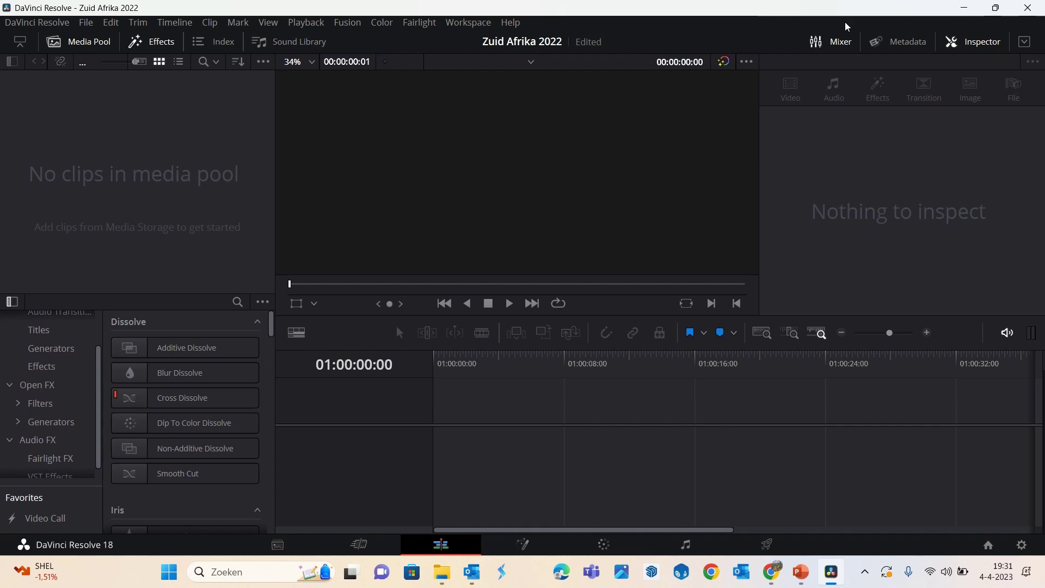
pyautogui.click(966, 42)
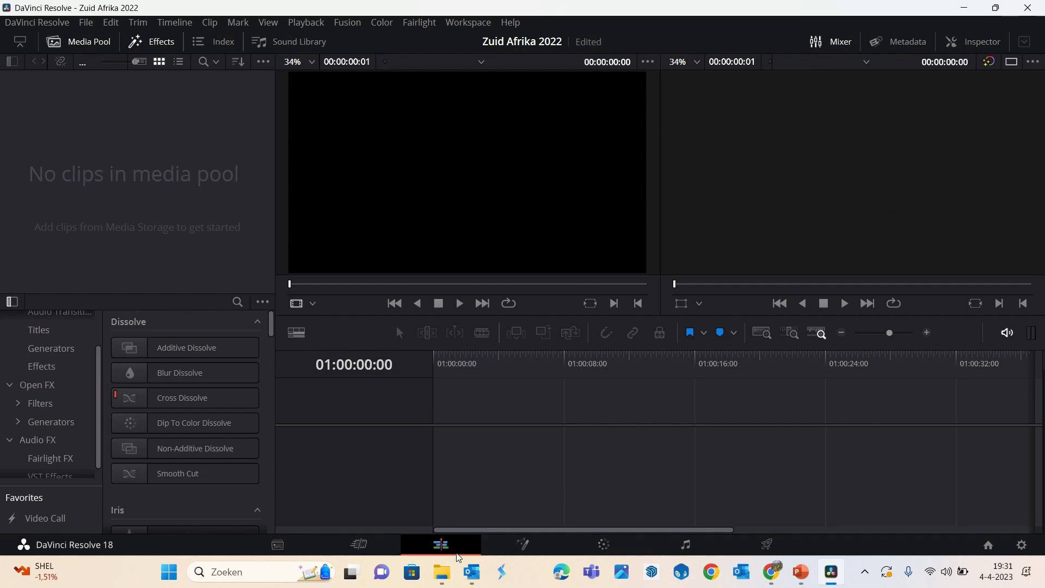
# - Open the 'Davinci oefenmateriaal zuid afrika' folder in File Explorer beside Resolve and select all 19 files
pyautogui.click(445, 572)
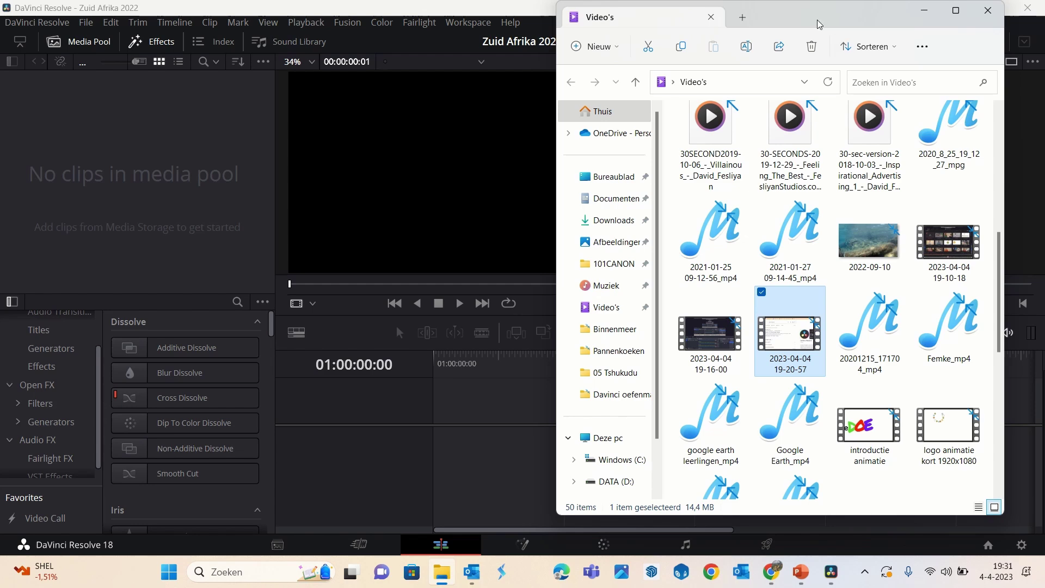
pyautogui.moveTo(814, 19); pyautogui.dragTo(718, 103)
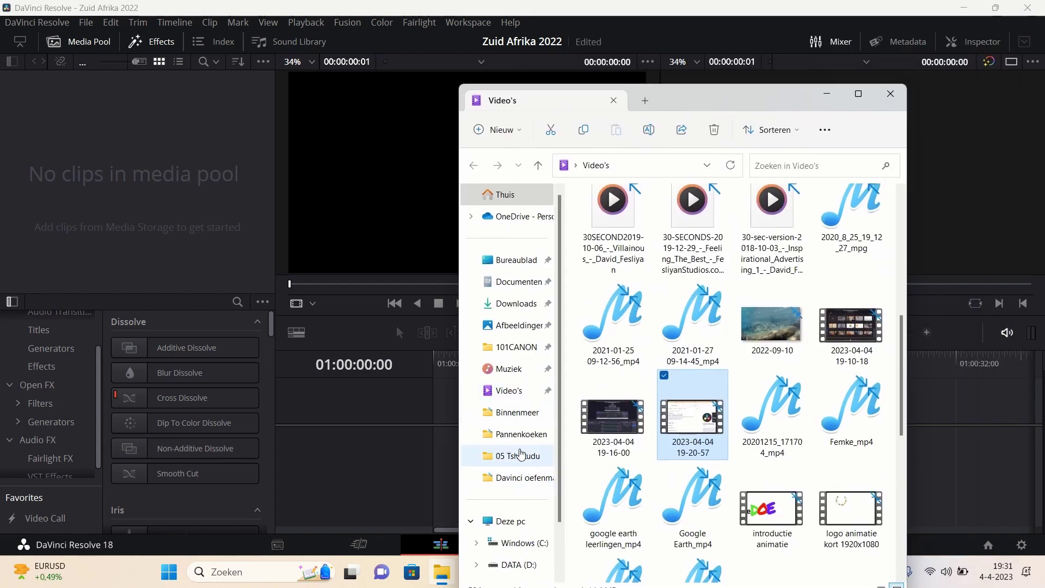
pyautogui.click(512, 480)
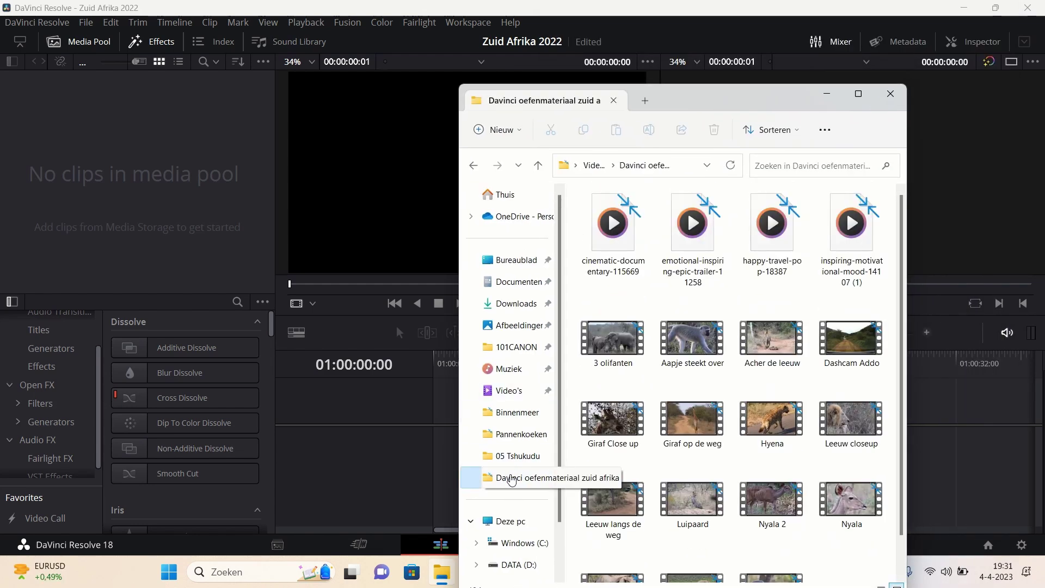
pyautogui.moveTo(750, 96)
pyautogui.mouseDown()
pyautogui.moveTo(789, 16)
pyautogui.moveTo(803, 29)
pyautogui.mouseUp()
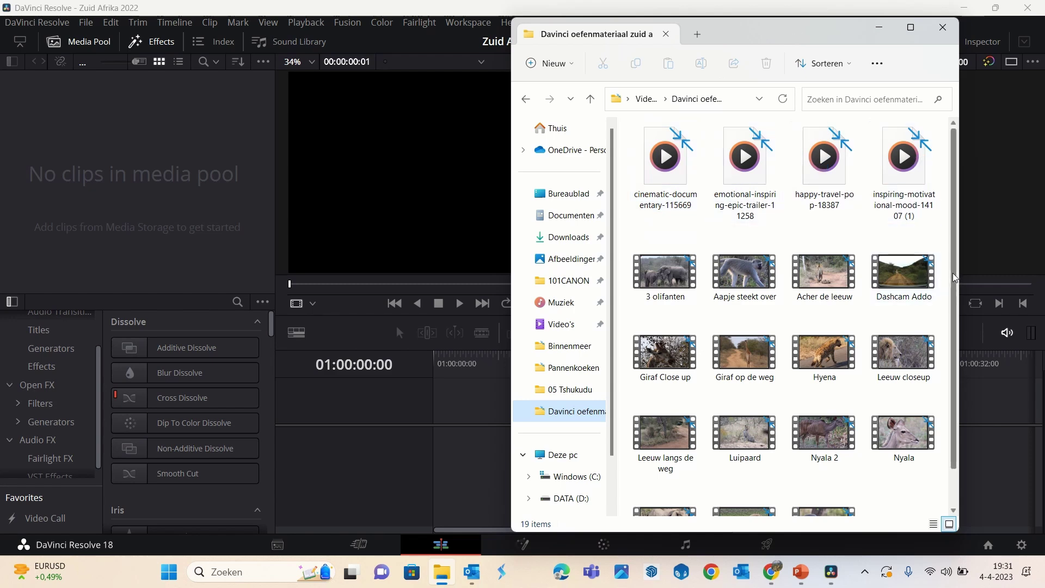
pyautogui.moveTo(952, 277); pyautogui.dragTo(956, 322)
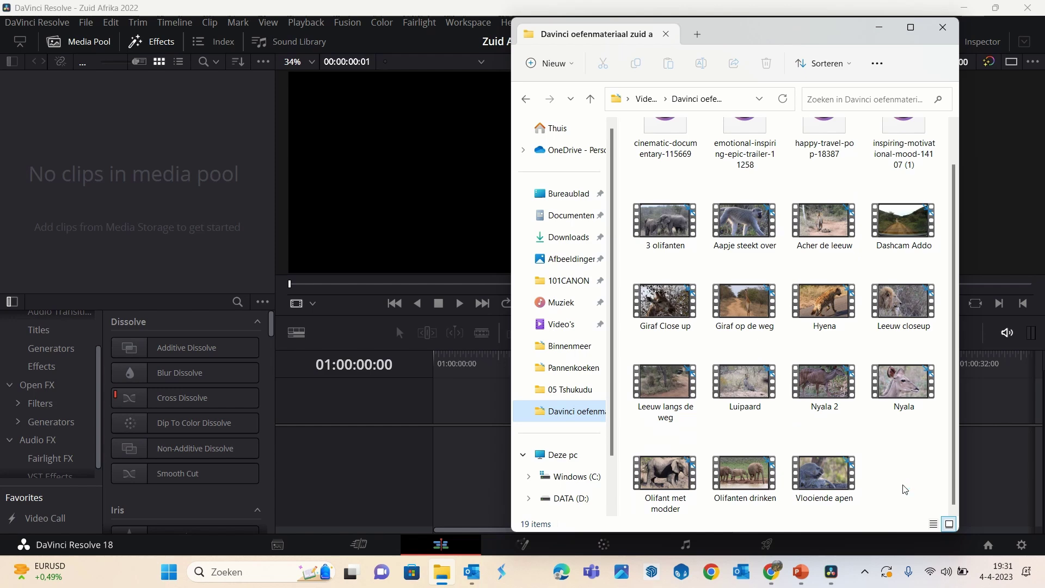
pyautogui.moveTo(902, 490); pyautogui.dragTo(633, 131)
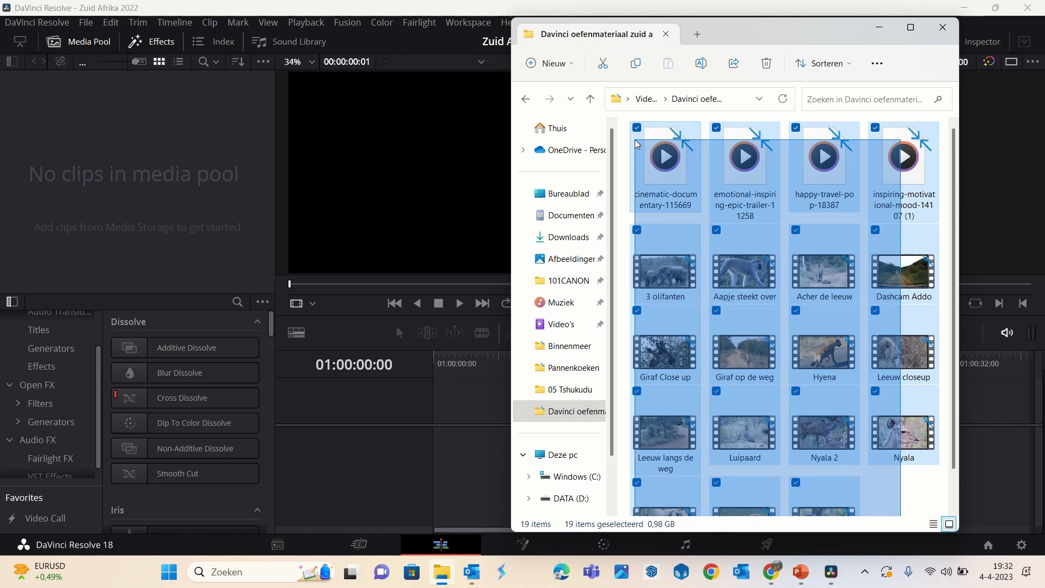
pyautogui.moveTo(632, 128); pyautogui.dragTo(634, 139)
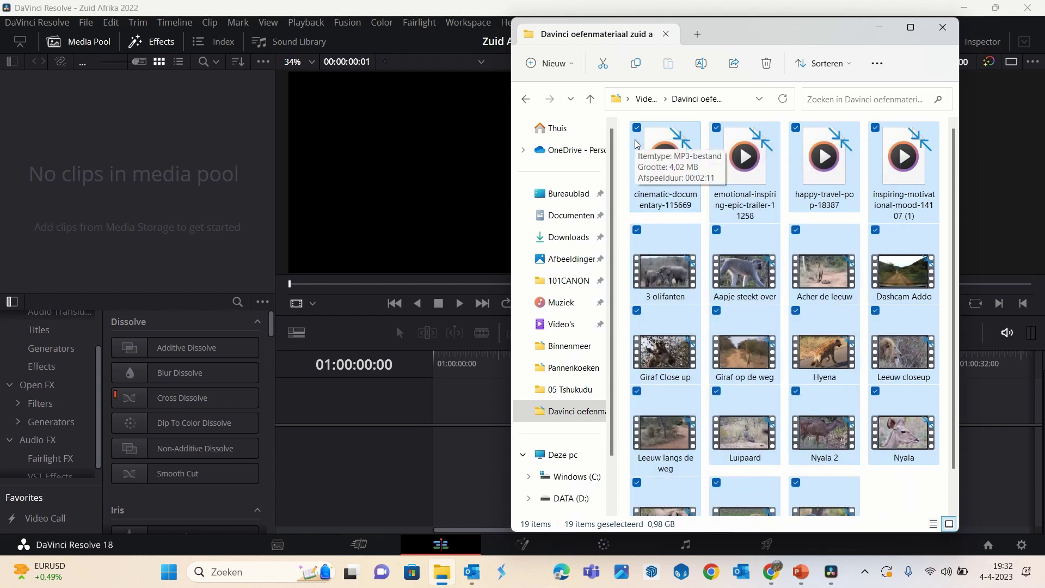
# - Drag the 19 files into the Media Pool and change the project frame rate to match them
pyautogui.moveTo(753, 179)
pyautogui.mouseDown()
pyautogui.moveTo(116, 184)
pyautogui.moveTo(80, 132)
pyautogui.mouseUp()
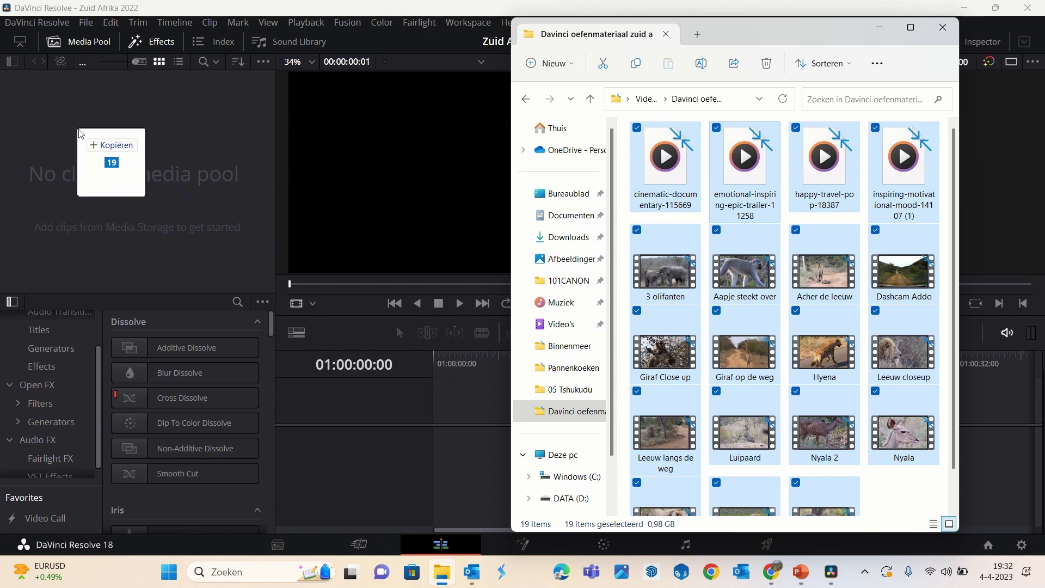
pyautogui.moveTo(79, 132); pyautogui.dragTo(79, 133)
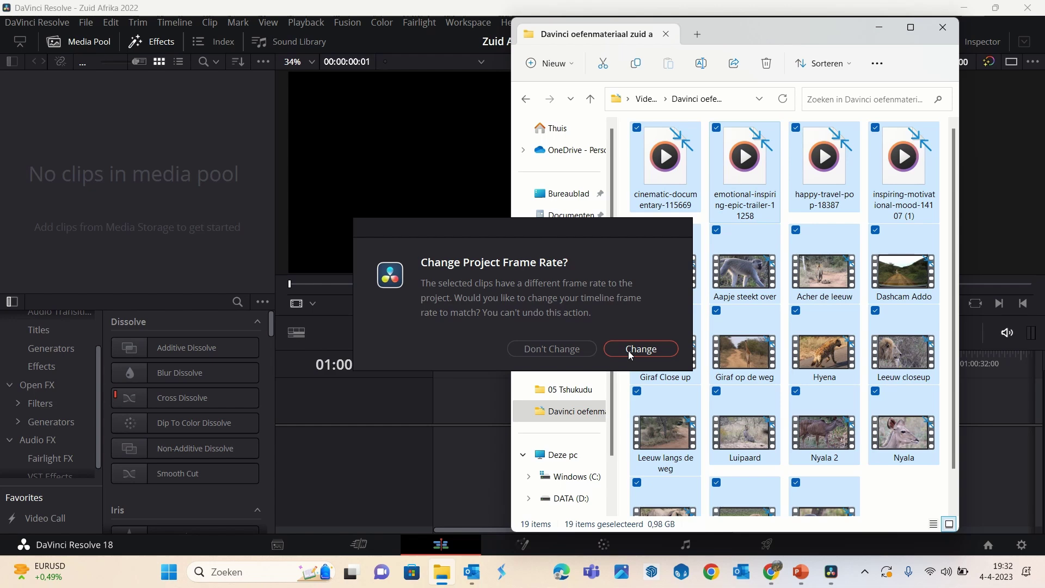
pyautogui.click(630, 354)
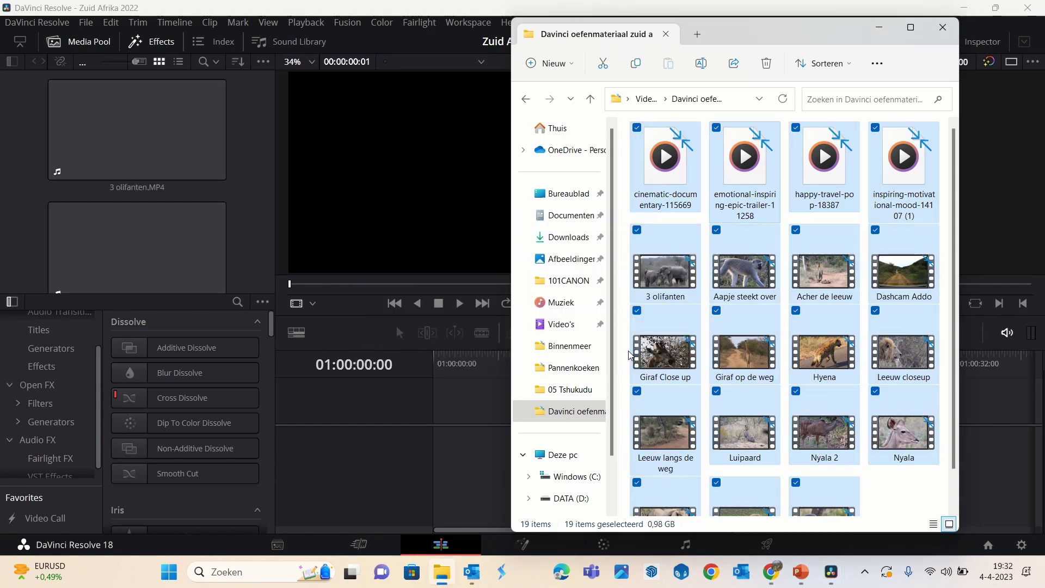
# - Minimise File Explorer and load '3 olifanten.MP4' in the source viewer for preview
pyautogui.click(877, 30)
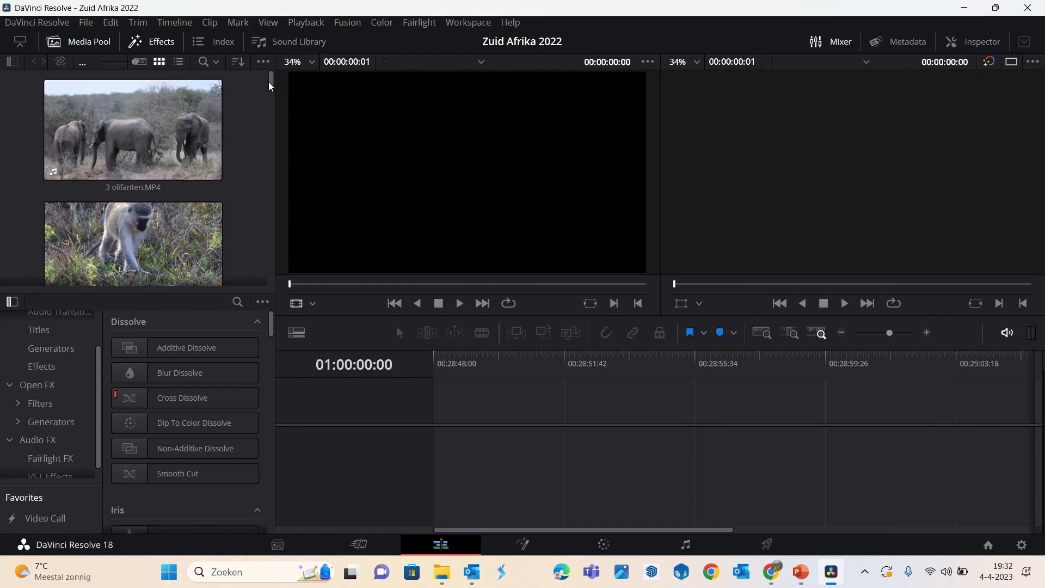
pyautogui.moveTo(269, 81)
pyautogui.mouseDown()
pyautogui.moveTo(269, 143)
pyautogui.moveTo(271, 83)
pyautogui.moveTo(266, 113)
pyautogui.mouseUp()
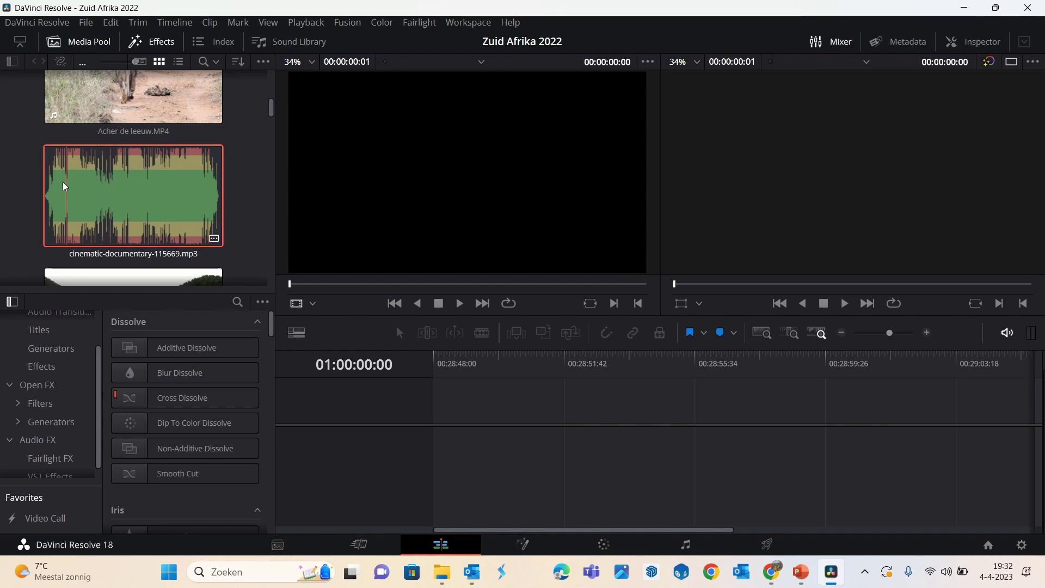
pyautogui.moveTo(270, 110); pyautogui.dragTo(272, 73)
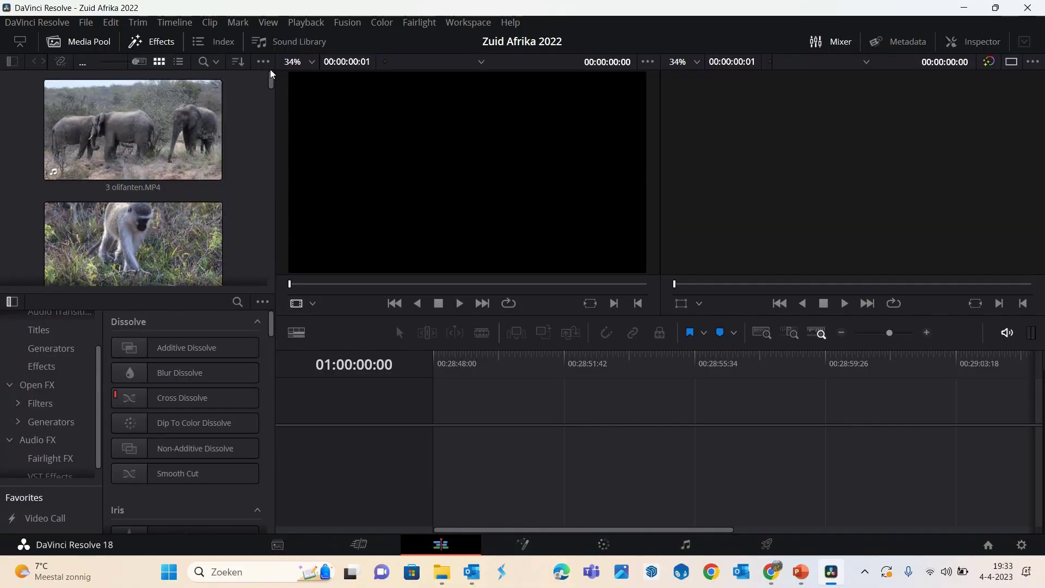
pyautogui.click(128, 119)
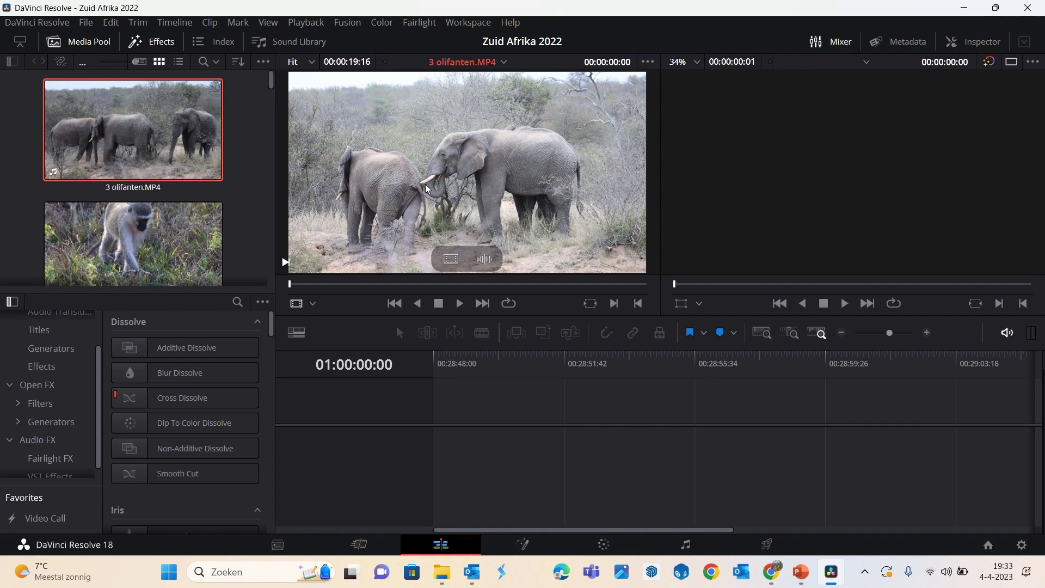
# - Review the 3 olifanten clip and set its In point at 00:00:04:41
pyautogui.press('space')
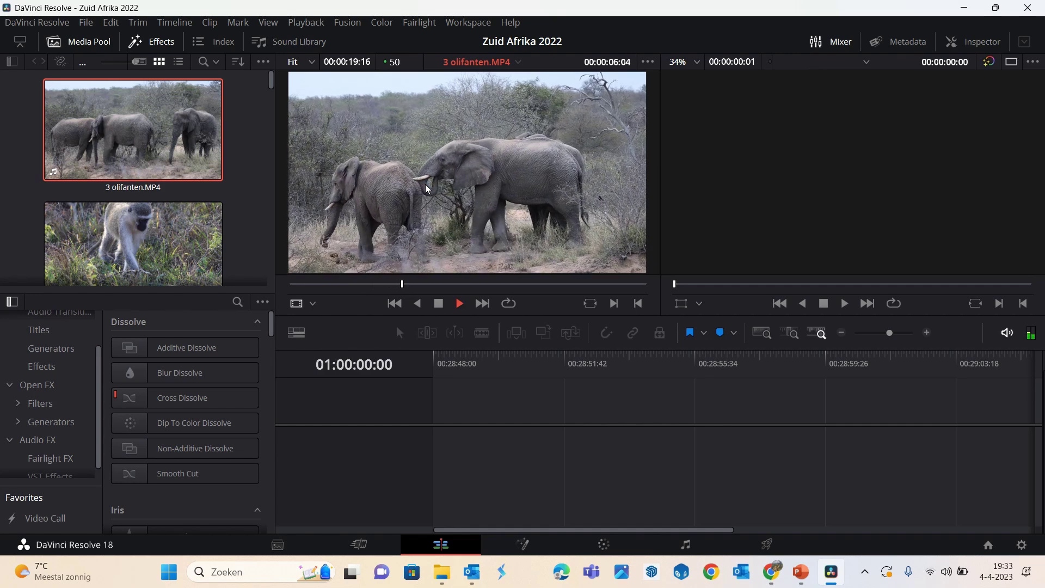
pyautogui.press('space')
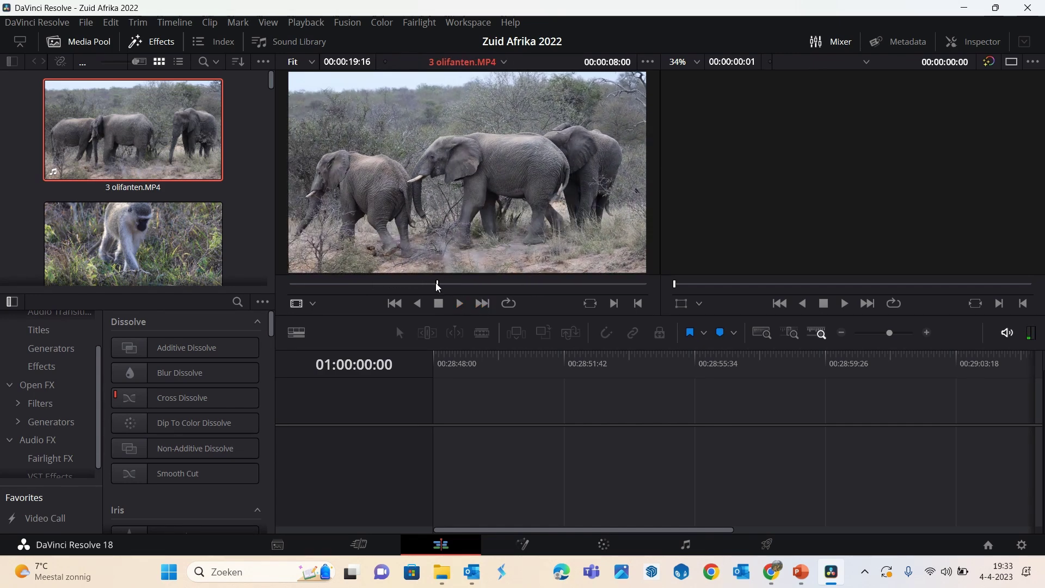
pyautogui.rightClick(389, 284)
pyautogui.click(380, 283)
pyautogui.click(379, 284)
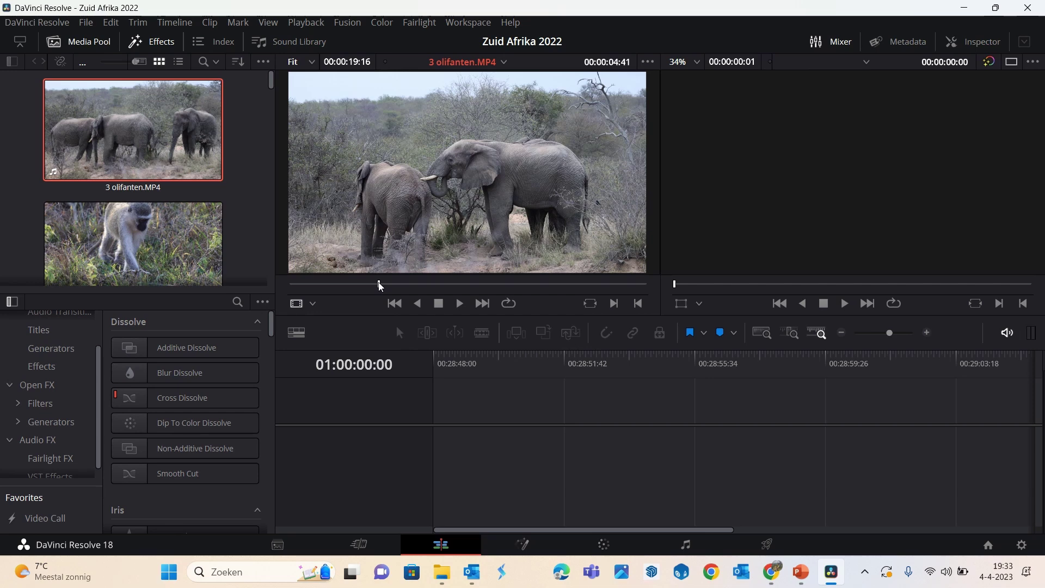
pyautogui.press('i')
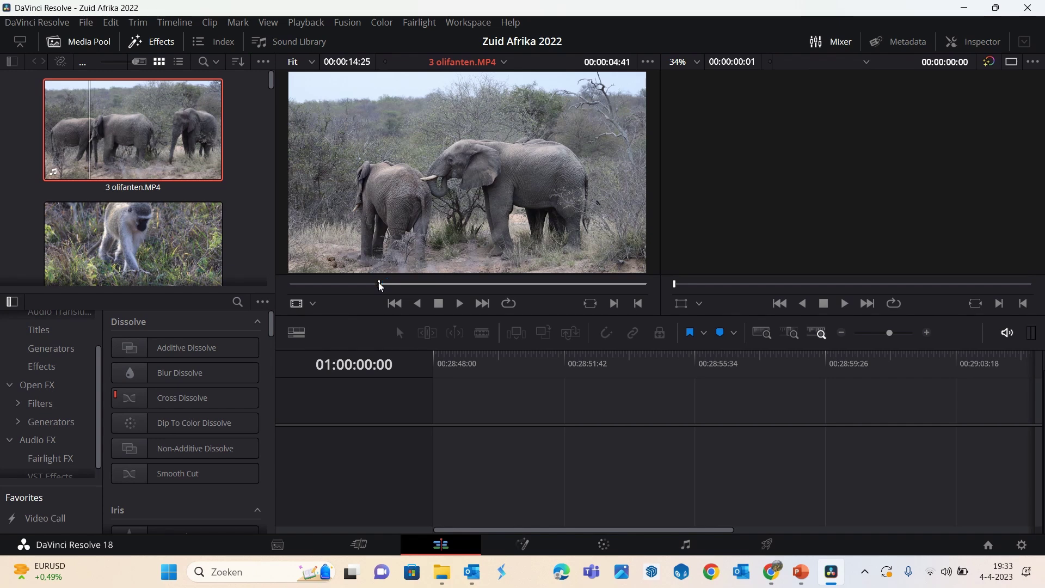
# - Mark the Out point for a 00:00:07:01 section and drop it into a new Timeline 1
pyautogui.press('space')
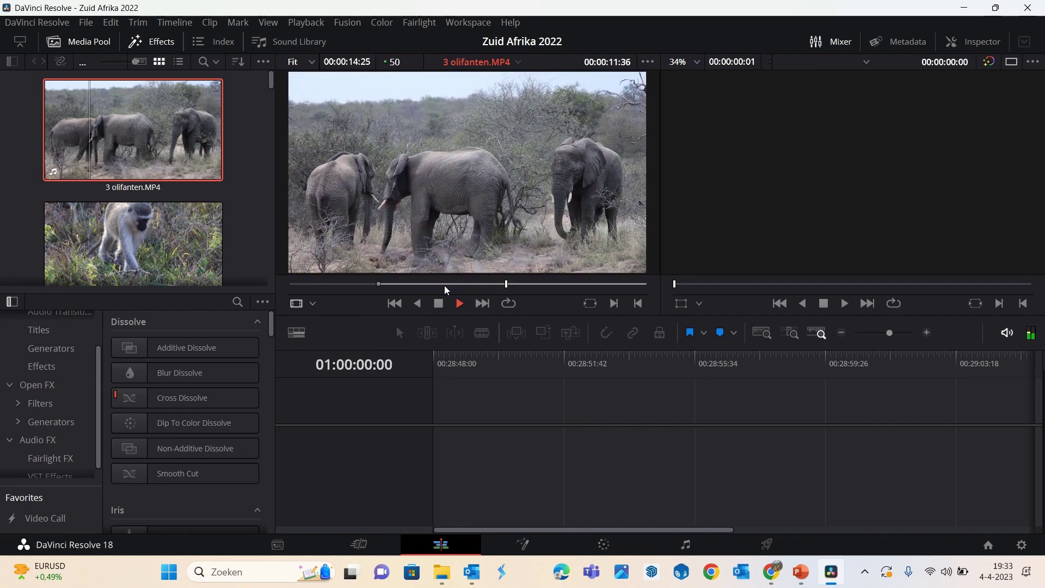
pyautogui.press('space')
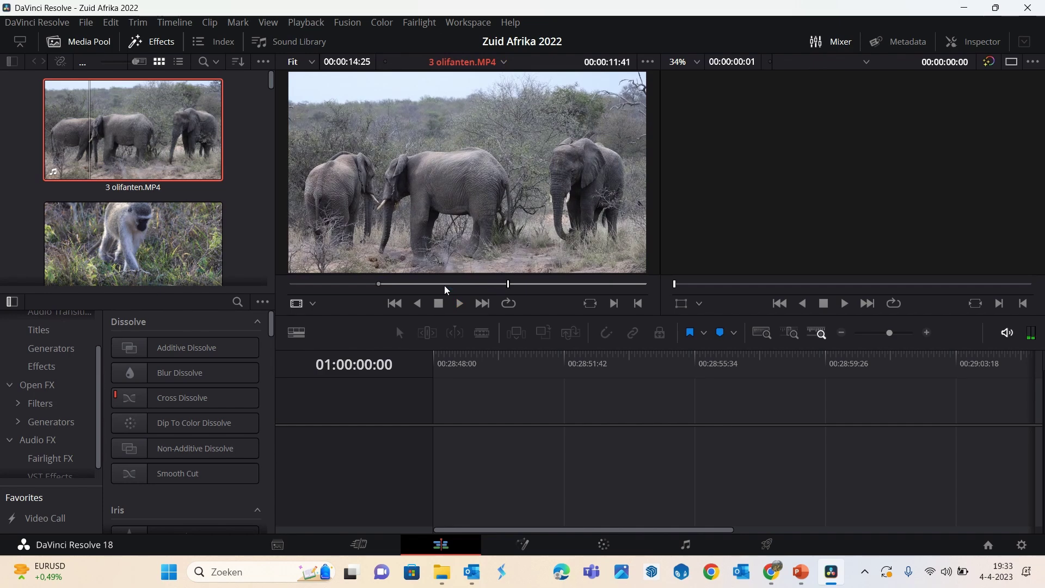
pyautogui.press('o')
pyautogui.click(509, 286)
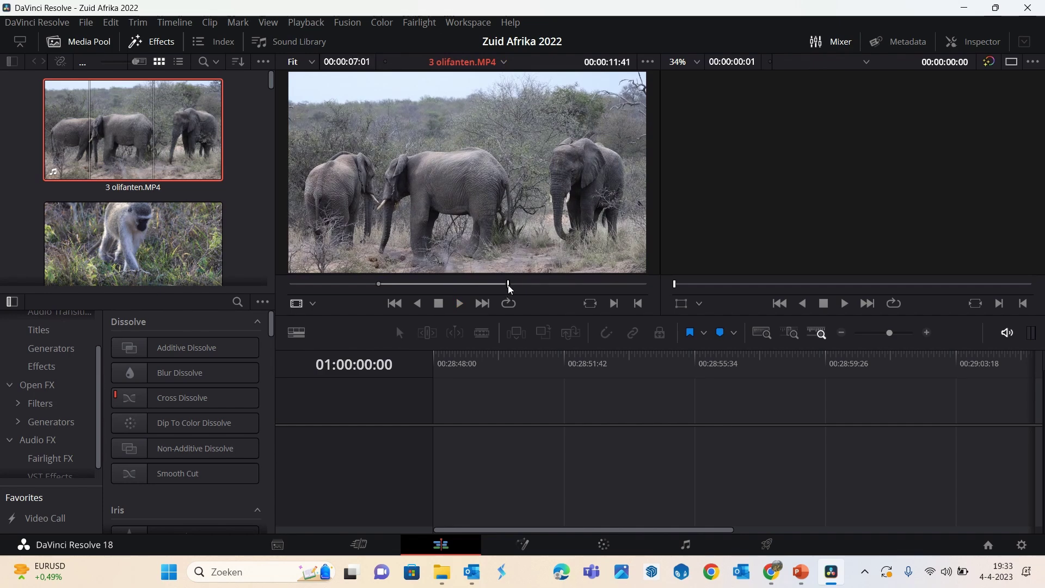
pyautogui.moveTo(508, 284)
pyautogui.mouseDown()
pyautogui.moveTo(357, 283)
pyautogui.moveTo(525, 271)
pyautogui.moveTo(515, 278)
pyautogui.mouseUp()
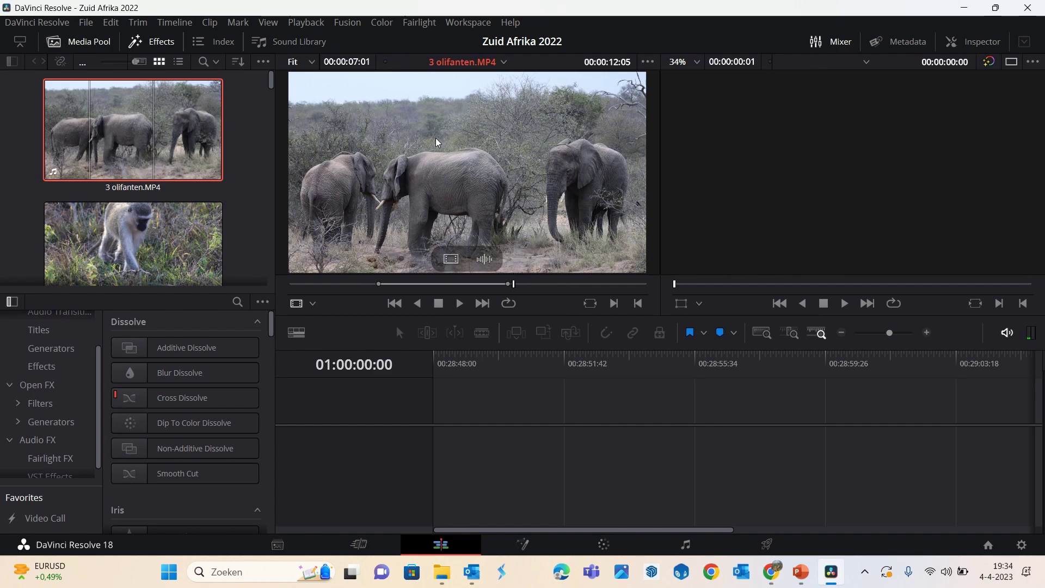
pyautogui.moveTo(438, 143)
pyautogui.mouseDown()
pyautogui.moveTo(593, 443)
pyautogui.moveTo(432, 434)
pyautogui.mouseUp()
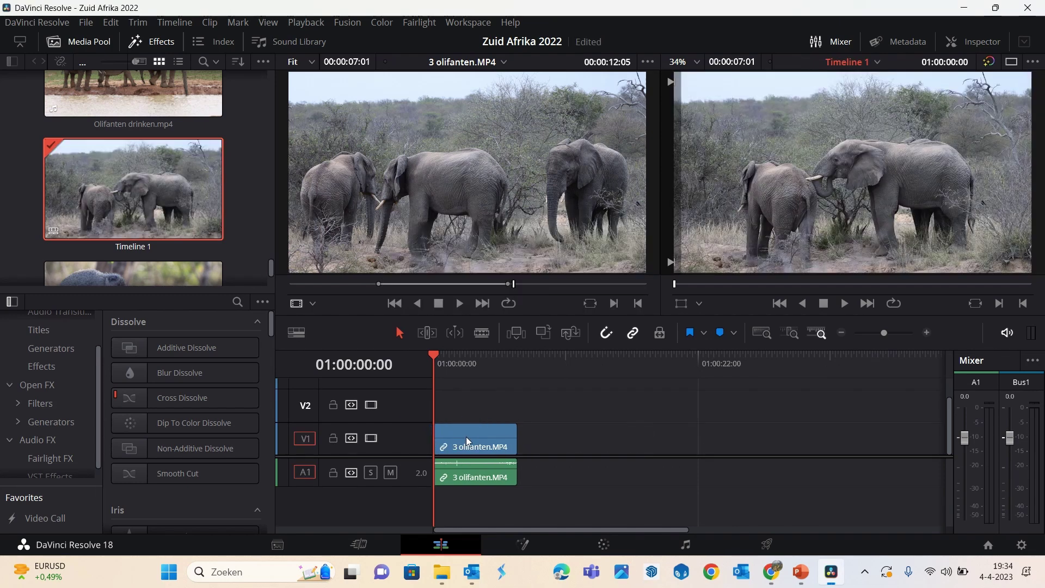
# - Make the Video 1 and Audio 1 tracks taller
pyautogui.click(442, 442)
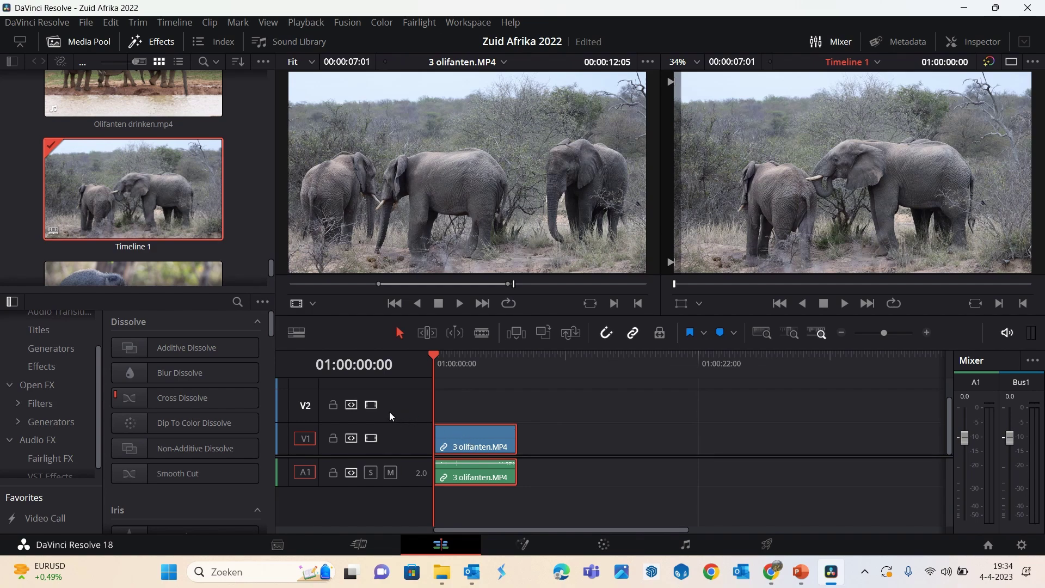
pyautogui.moveTo(384, 422); pyautogui.dragTo(379, 406)
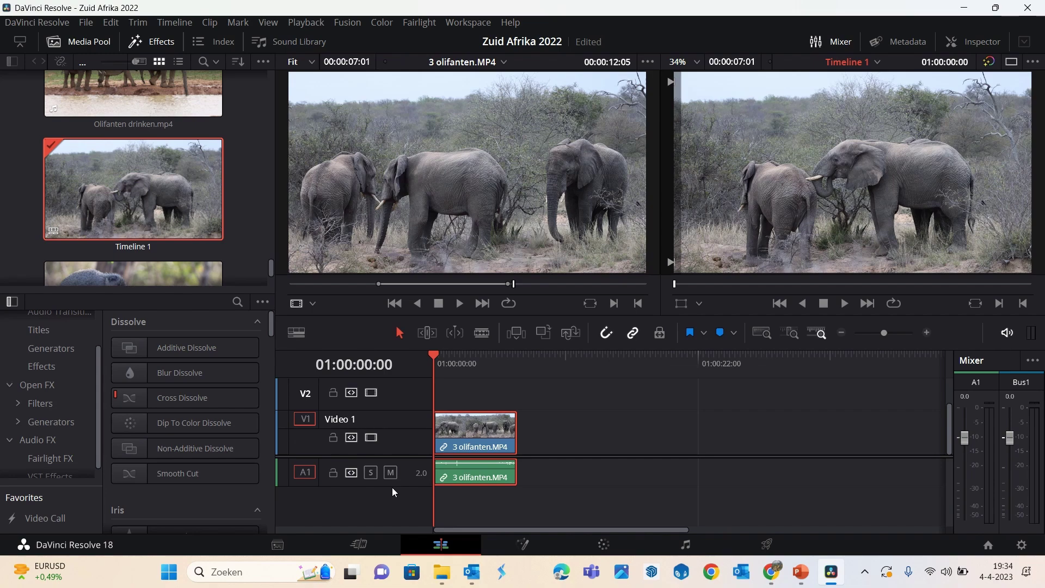
pyautogui.moveTo(390, 485); pyautogui.dragTo(389, 495)
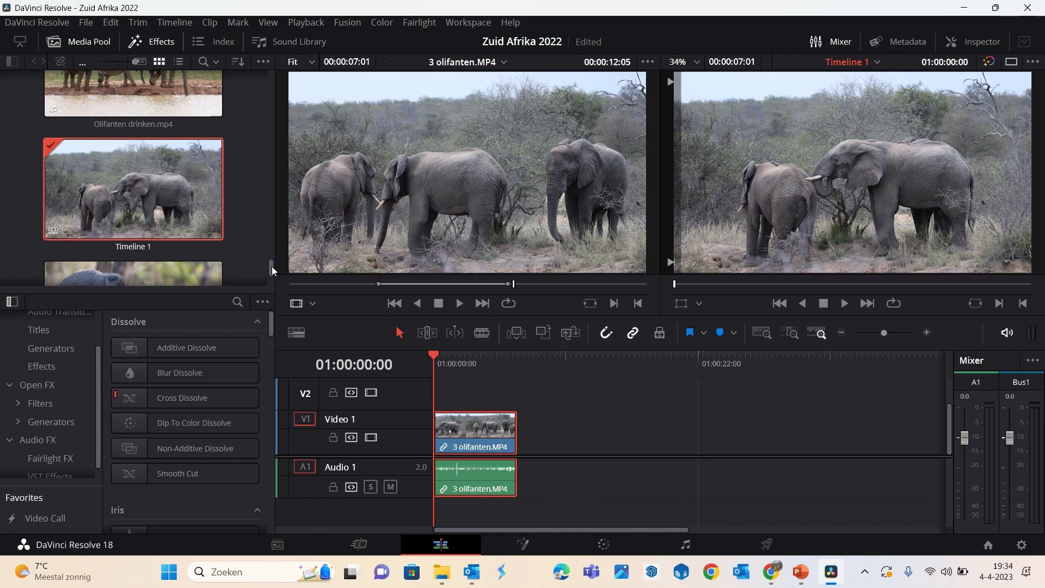
# - Load Olifant met modder.MP4 into the source viewer
pyautogui.moveTo(272, 266); pyautogui.dragTo(270, 254)
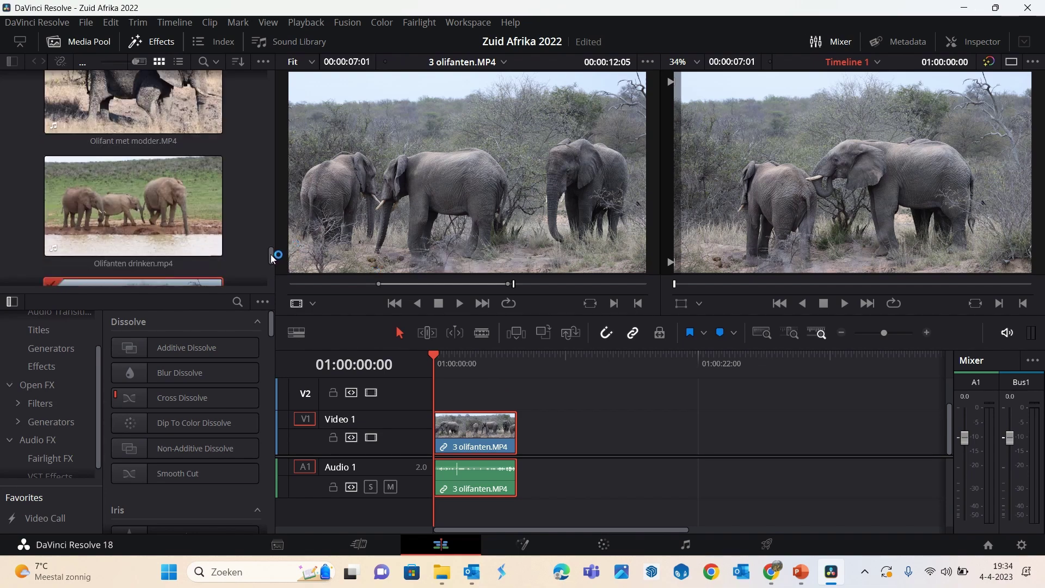
pyautogui.click(136, 116)
pyautogui.doubleClick(136, 116)
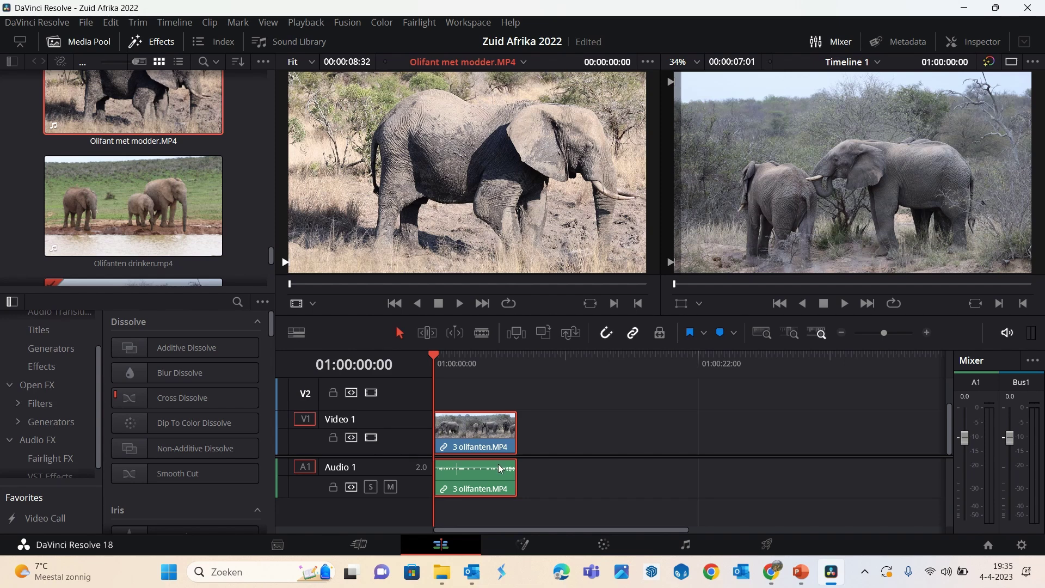
# - Mark Olifant met modder.MP4 with In at 00:00:01:38 and Out at 00:00:05:33
pyautogui.moveTo(434, 360)
pyautogui.mouseDown()
pyautogui.moveTo(492, 364)
pyautogui.moveTo(465, 364)
pyautogui.mouseUp()
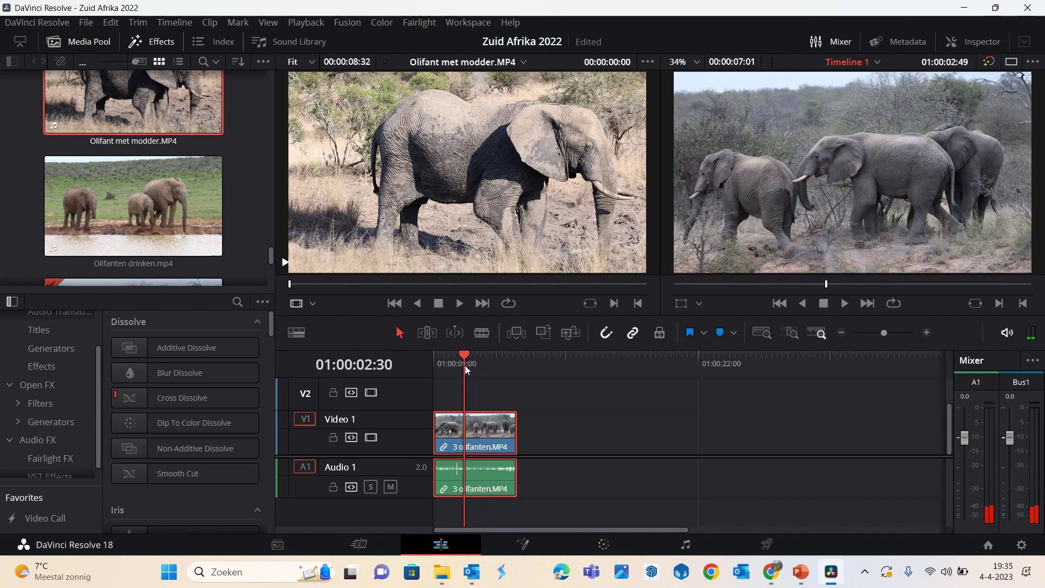
pyautogui.click(426, 171)
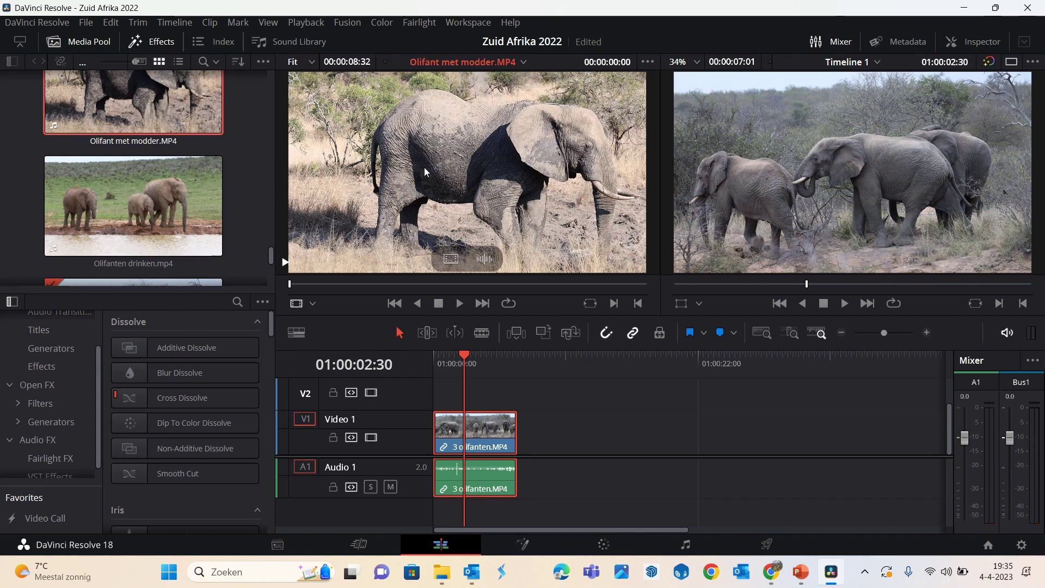
pyautogui.press('space')
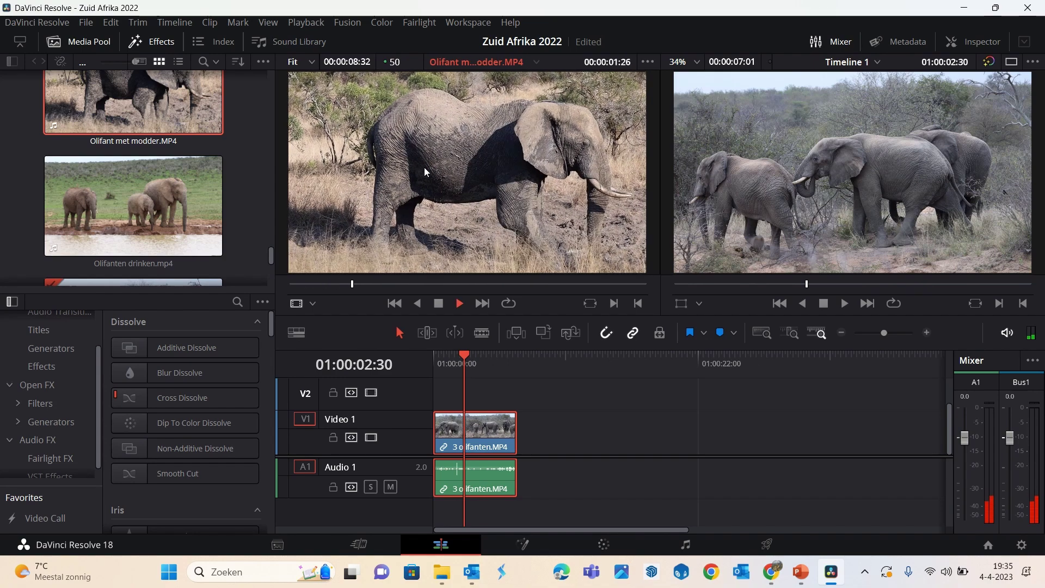
pyautogui.press('space')
pyautogui.press('i')
pyautogui.press('space')
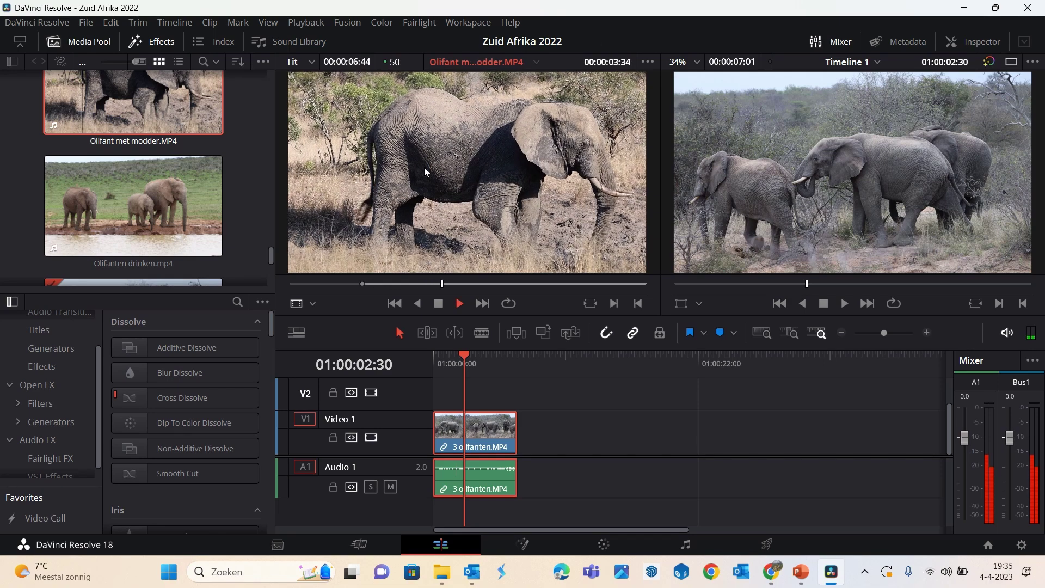
pyautogui.press('space')
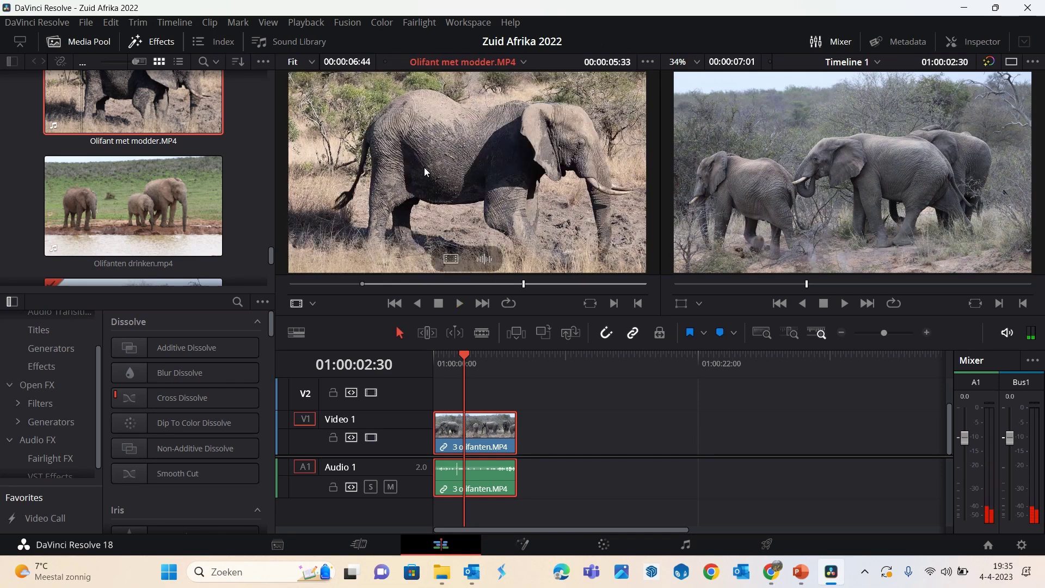
pyautogui.press('o')
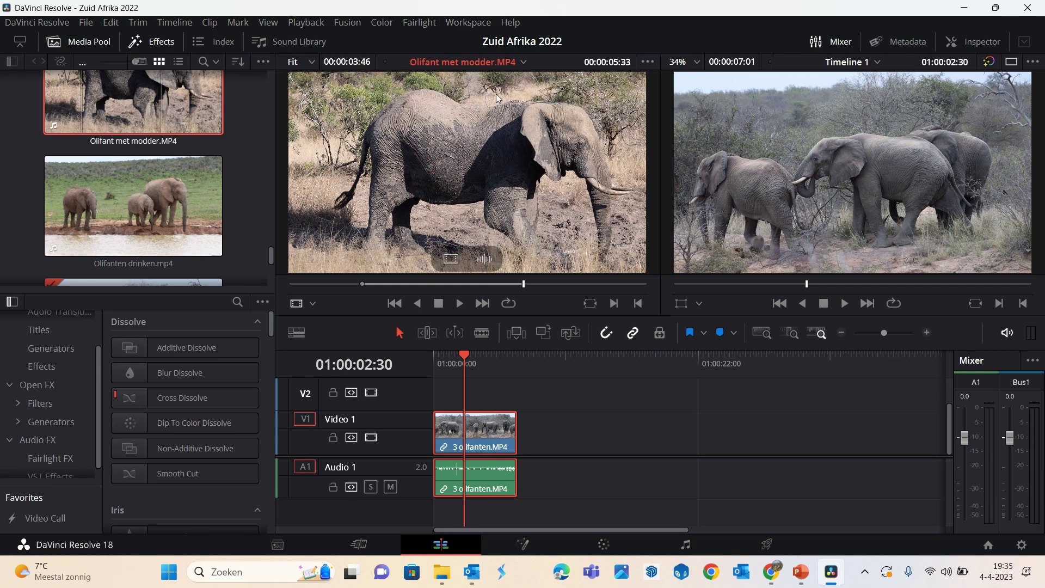
# - Append the marked clip after the 3 olifanten clip using Append at End
pyautogui.moveTo(425, 168)
pyautogui.mouseDown()
pyautogui.moveTo(617, 477)
pyautogui.moveTo(529, 442)
pyautogui.mouseUp()
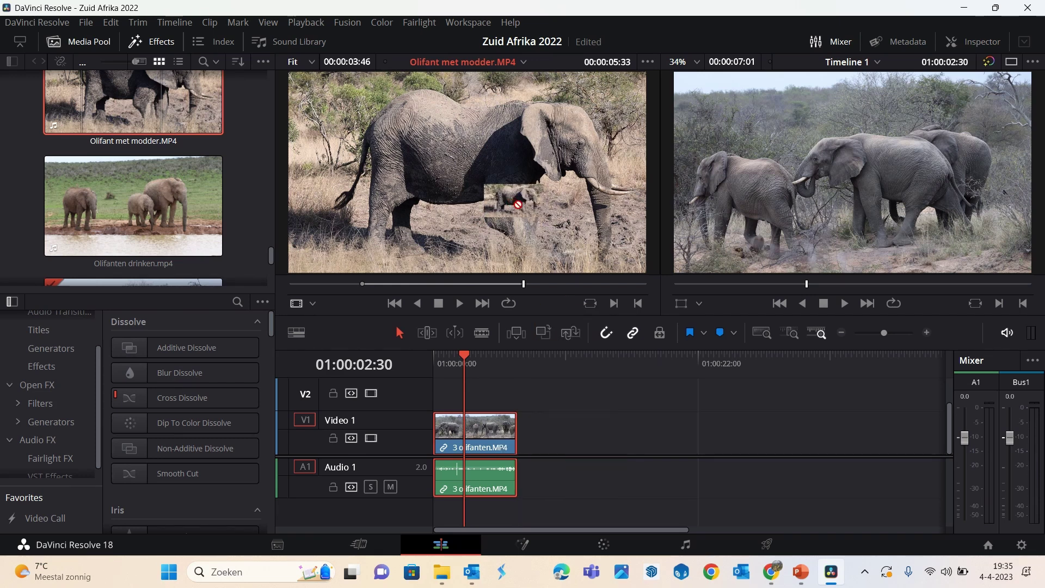
pyautogui.moveTo(528, 442)
pyautogui.mouseDown()
pyautogui.moveTo(405, 158)
pyautogui.moveTo(747, 189)
pyautogui.moveTo(517, 212)
pyautogui.moveTo(775, 183)
pyautogui.mouseUp()
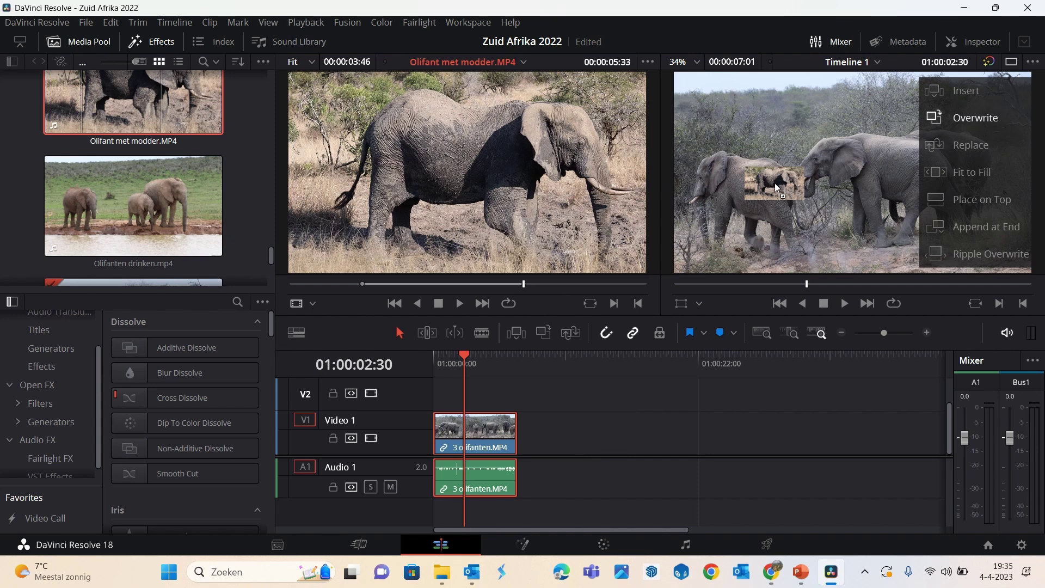
pyautogui.moveTo(775, 183); pyautogui.dragTo(973, 118)
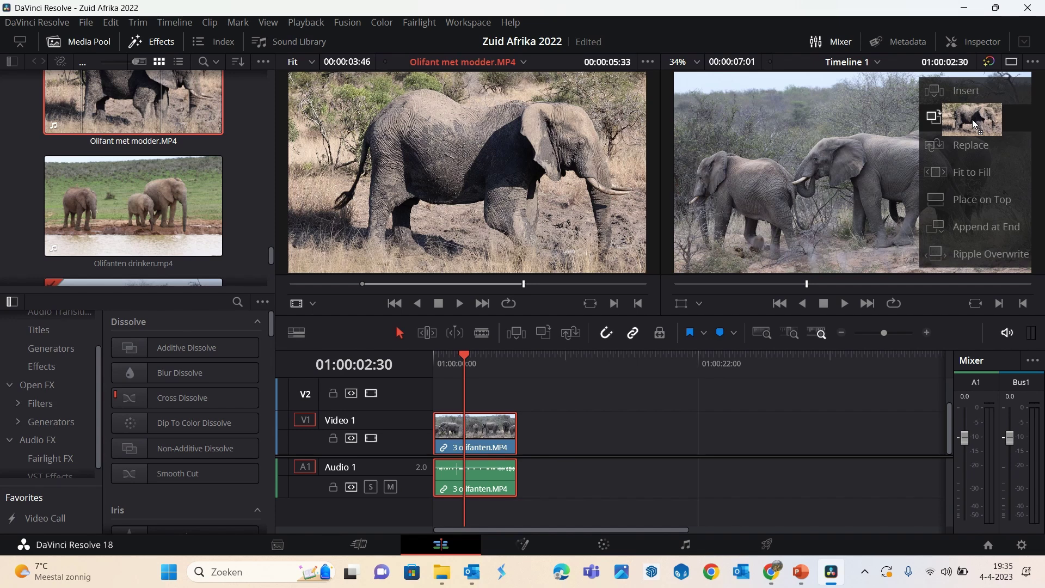
pyautogui.moveTo(973, 119)
pyautogui.mouseDown()
pyautogui.moveTo(976, 224)
pyautogui.moveTo(961, 230)
pyautogui.mouseUp()
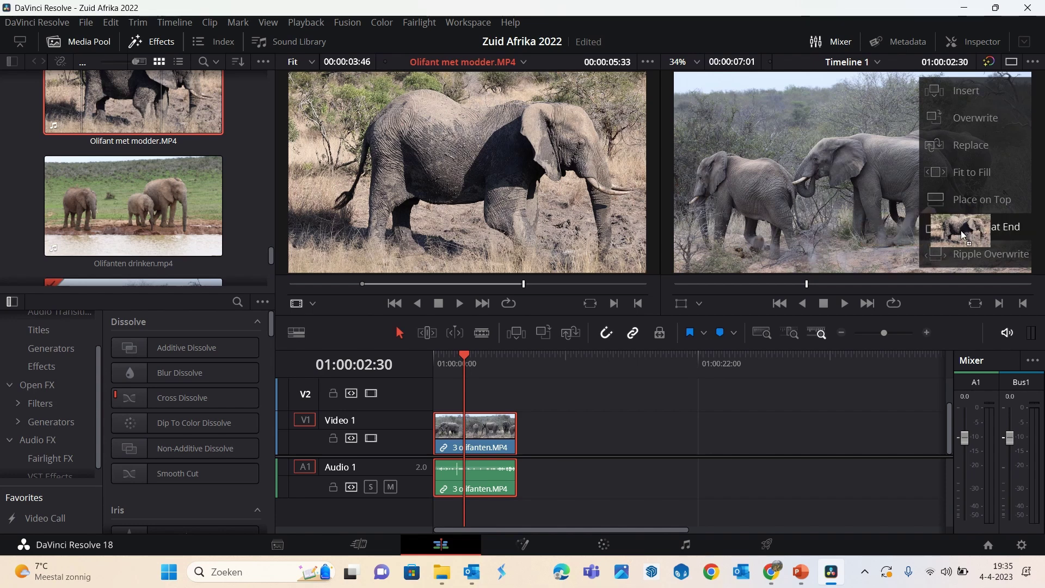
pyautogui.moveTo(962, 230)
pyautogui.mouseDown()
pyautogui.moveTo(895, 113)
pyautogui.moveTo(922, 93)
pyautogui.moveTo(943, 224)
pyautogui.mouseUp()
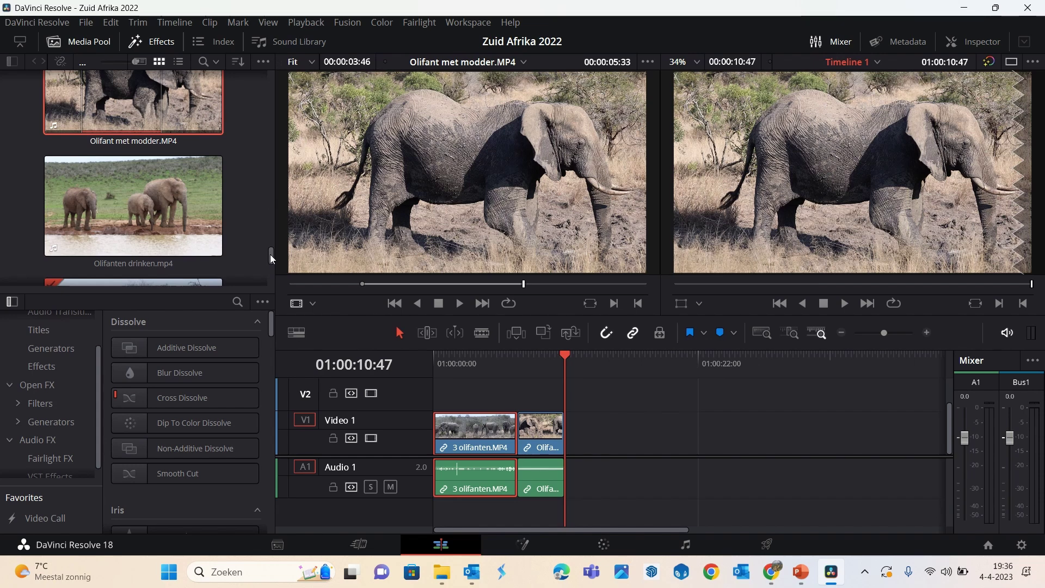
pyautogui.moveTo(270, 253); pyautogui.dragTo(270, 266)
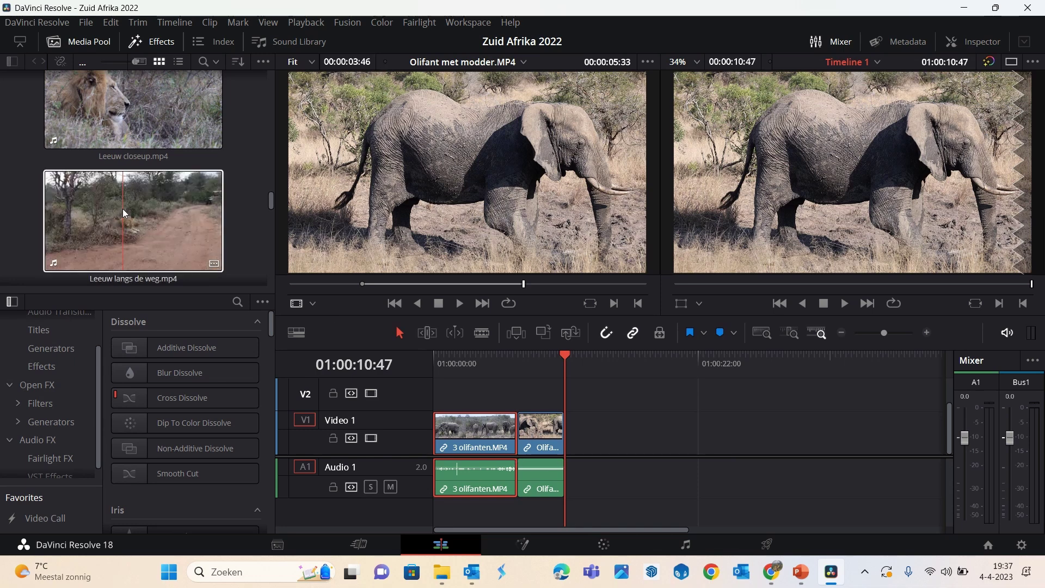
# - Load Leeuw langs de weg.mp4 and set an In point at the lion shot's start
pyautogui.click(113, 229)
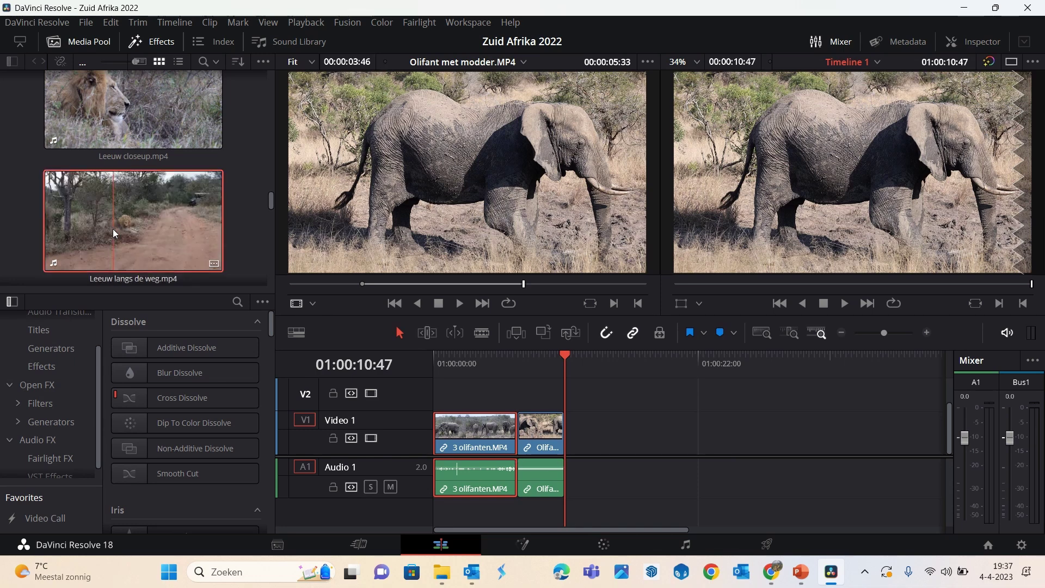
pyautogui.doubleClick(112, 228)
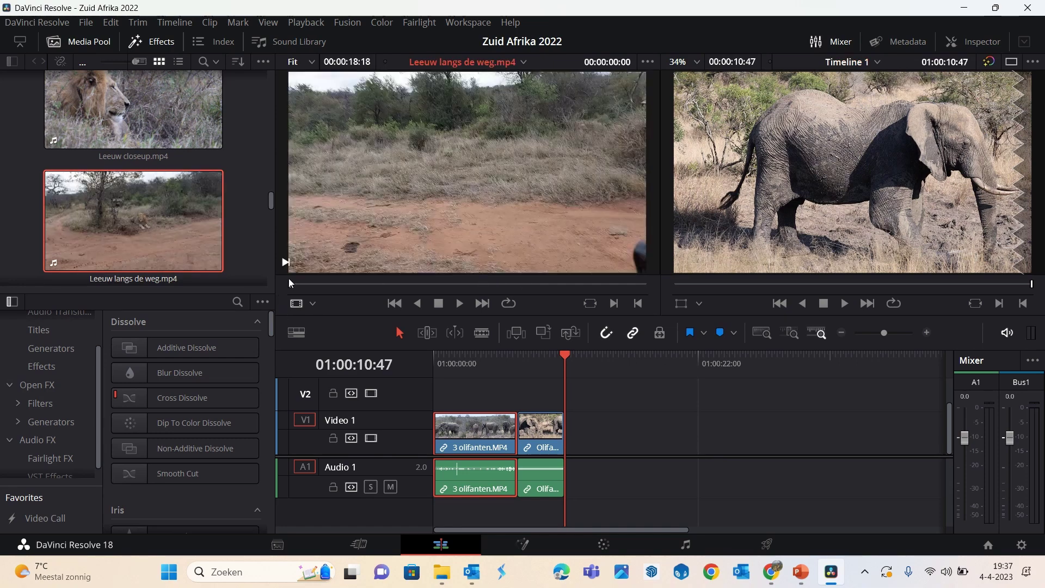
pyautogui.moveTo(289, 280); pyautogui.dragTo(309, 287)
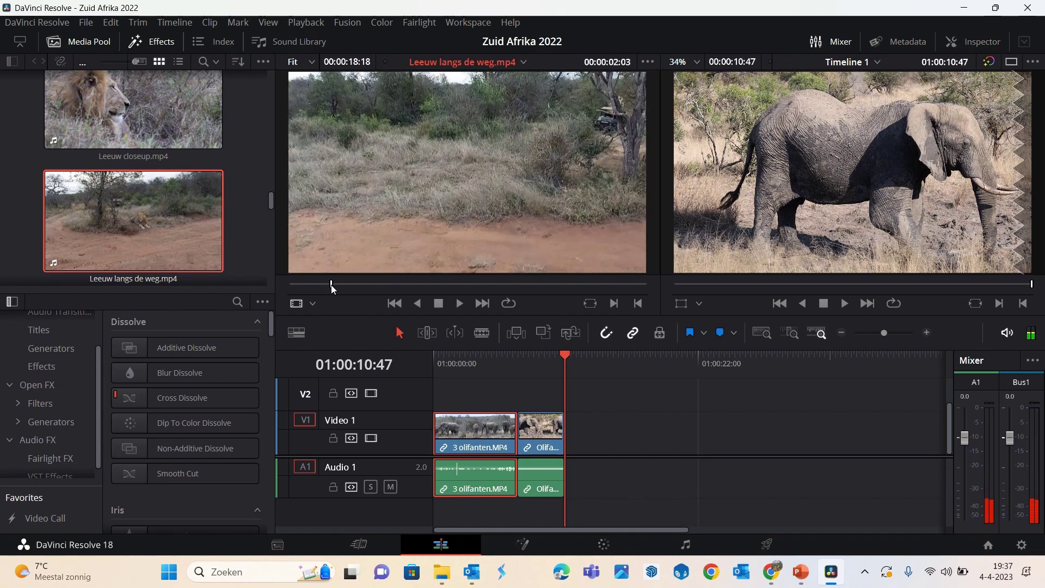
pyautogui.moveTo(309, 287); pyautogui.dragTo(342, 288)
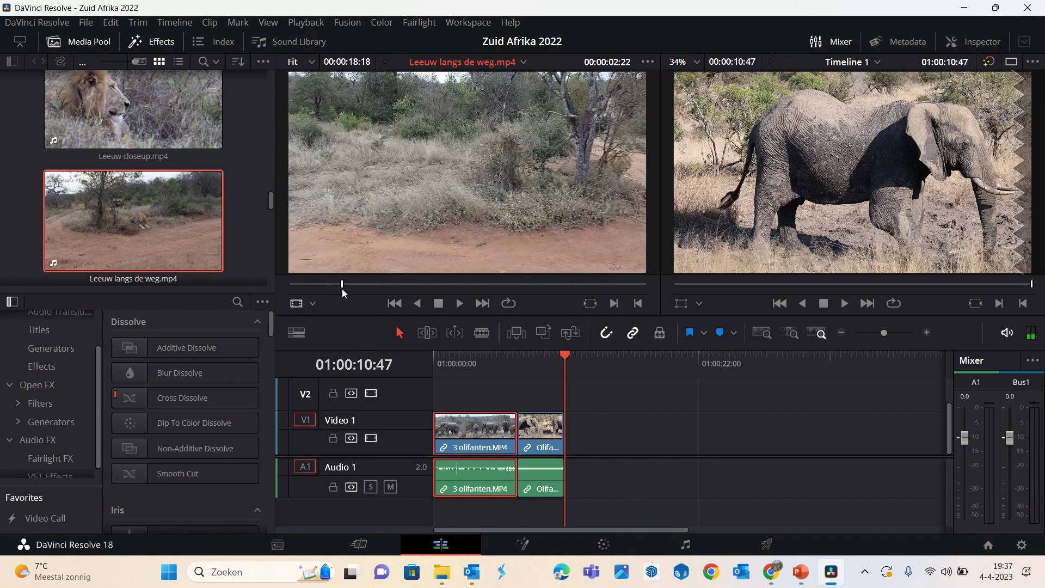
pyautogui.press('i')
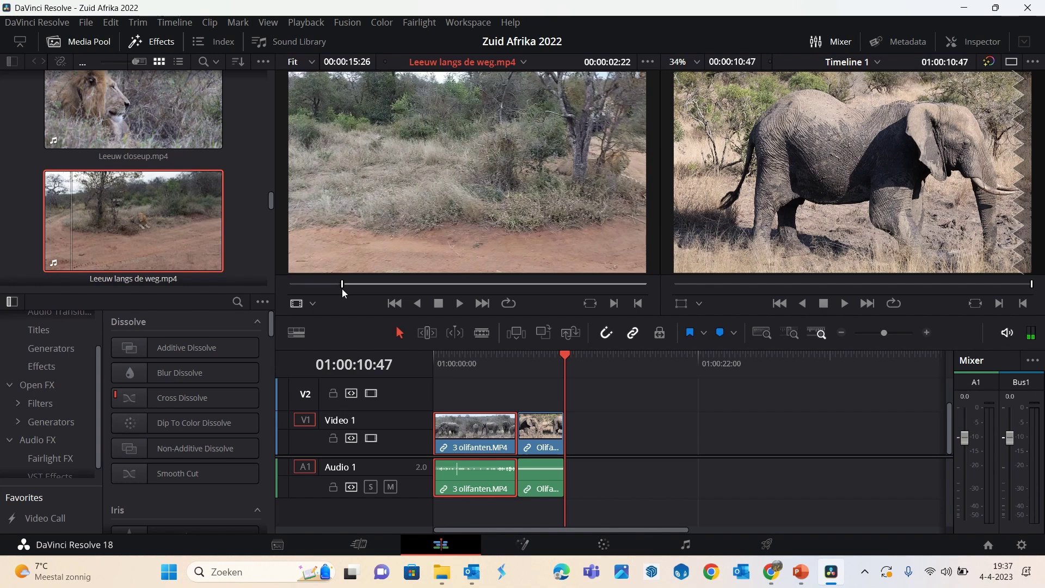
# - Mark the lion shot's end and append the 00:00:09:29 section after the elephant clips
pyautogui.moveTo(344, 282)
pyautogui.mouseDown()
pyautogui.moveTo(356, 285)
pyautogui.moveTo(344, 281)
pyautogui.mouseUp()
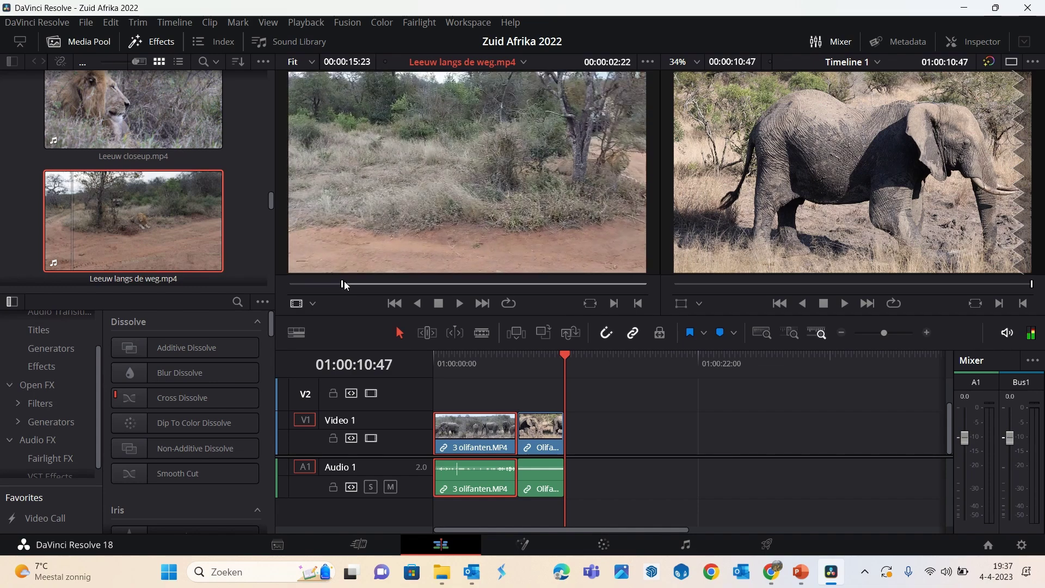
pyautogui.moveTo(344, 281); pyautogui.dragTo(534, 287)
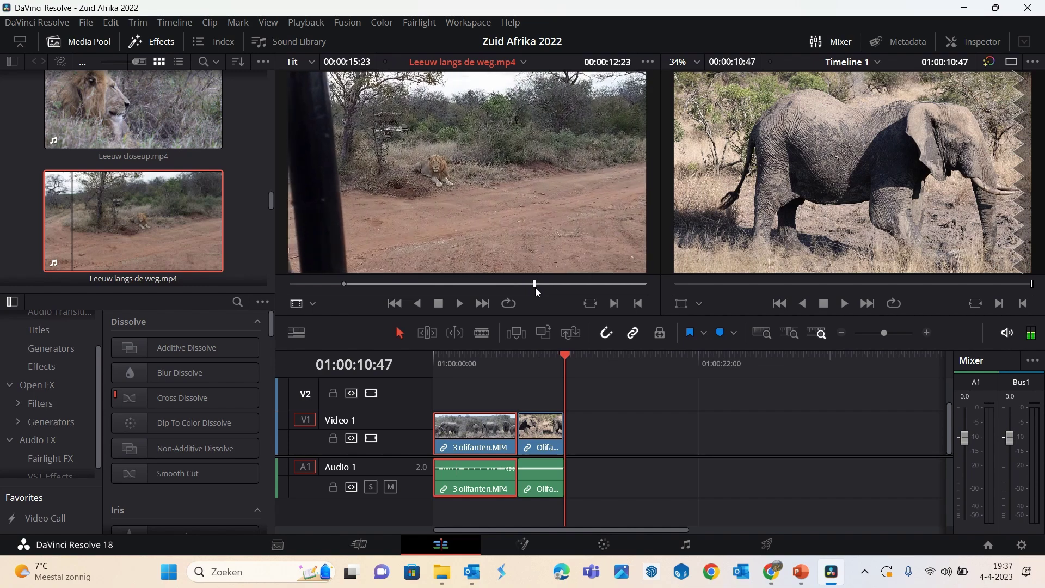
pyautogui.press('o')
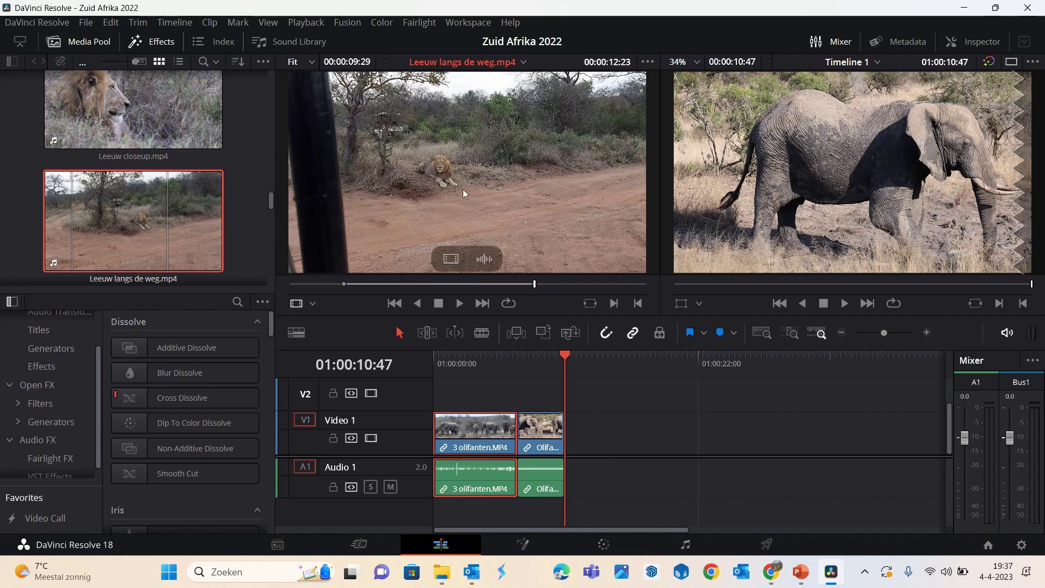
pyautogui.moveTo(462, 189); pyautogui.dragTo(1005, 233)
pyautogui.moveTo(684, 355); pyautogui.dragTo(576, 357)
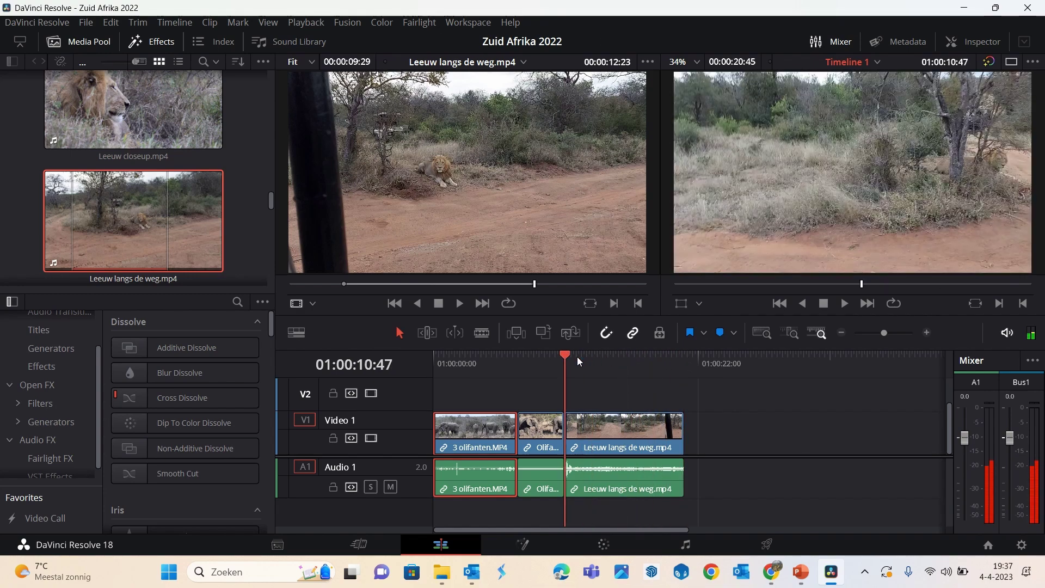
# - Play the timeline from the lion clip, then load Leeuw closeup.mp4 and pick its start point
pyautogui.press('space')
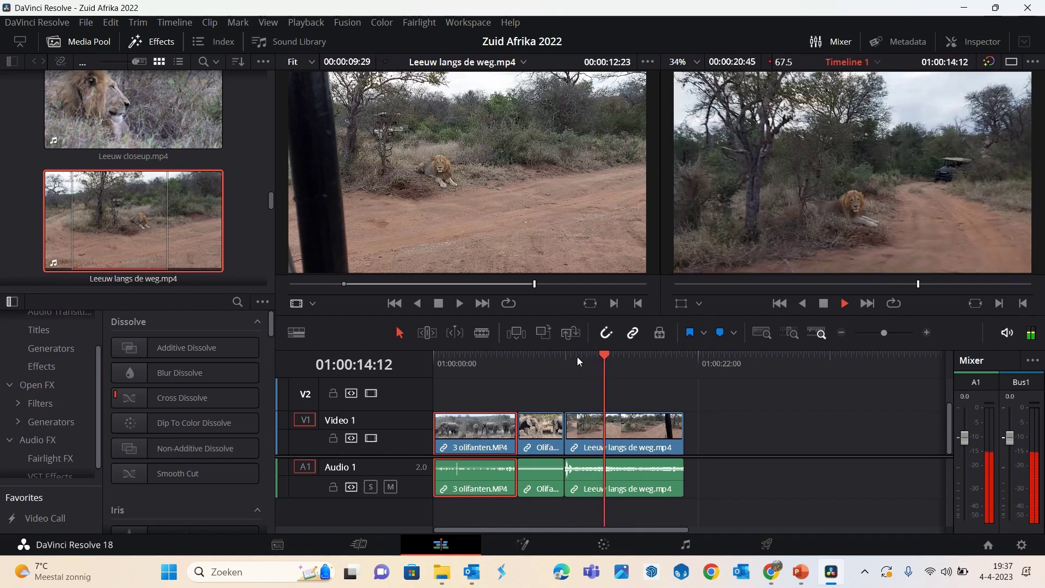
pyautogui.press('space')
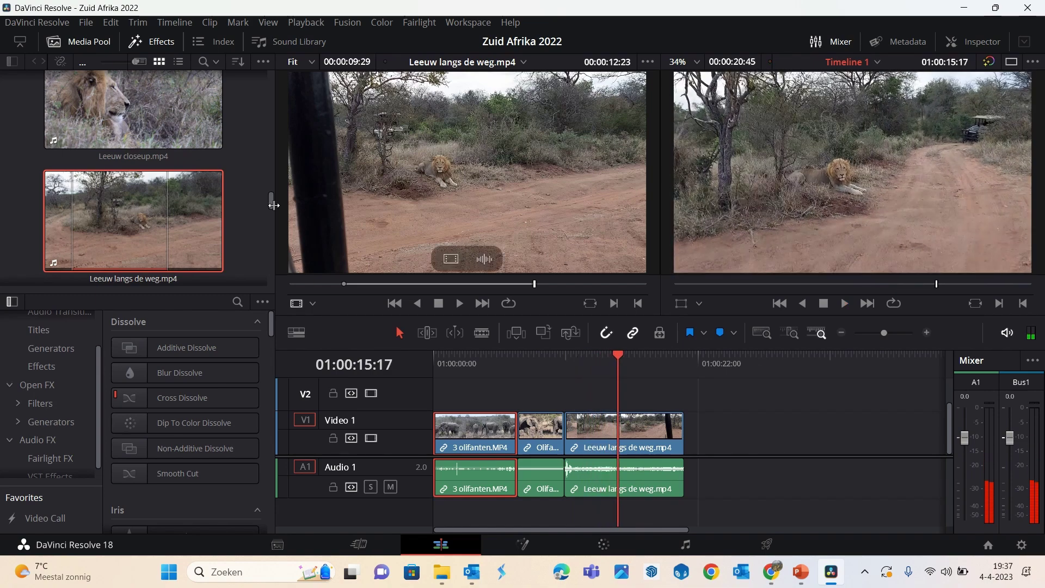
pyautogui.click(100, 110)
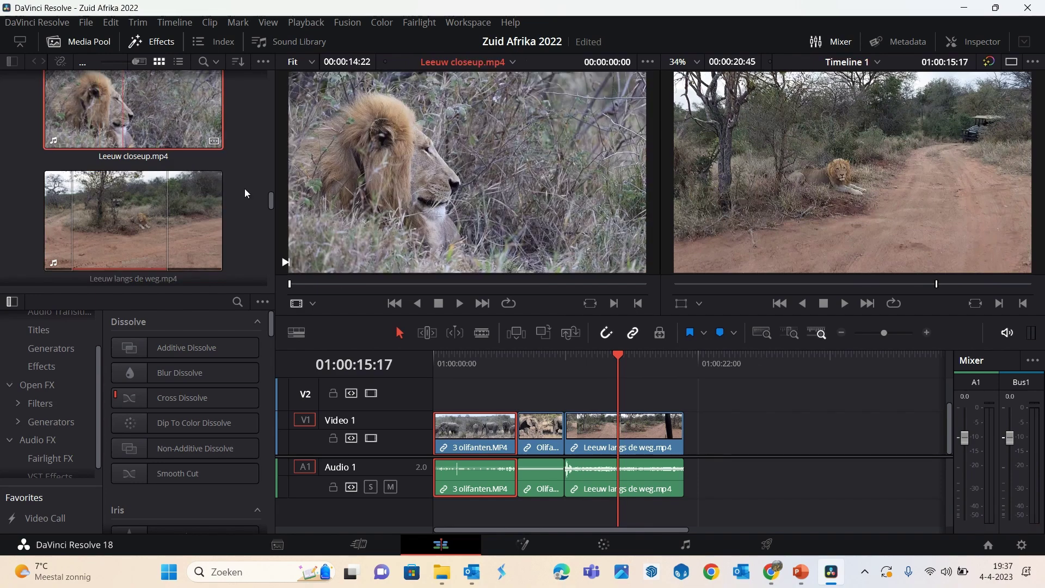
pyautogui.moveTo(291, 285); pyautogui.dragTo(348, 288)
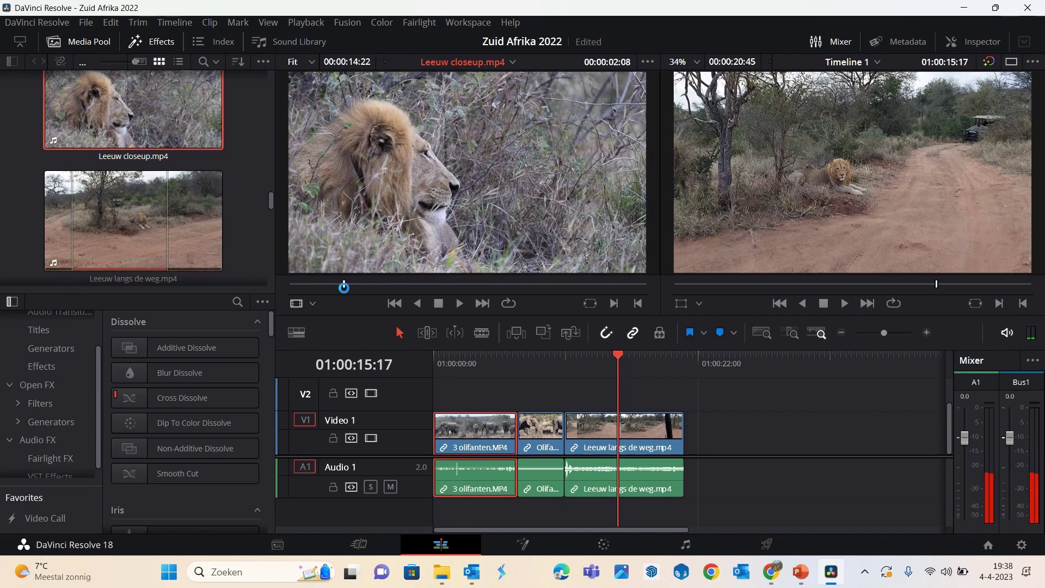
pyautogui.click(343, 284)
# - Set the closeup's Out point and lay its 00:00:08:21 video-only section on V2 over the lion road clip
pyautogui.moveTo(344, 284); pyautogui.dragTo(500, 290)
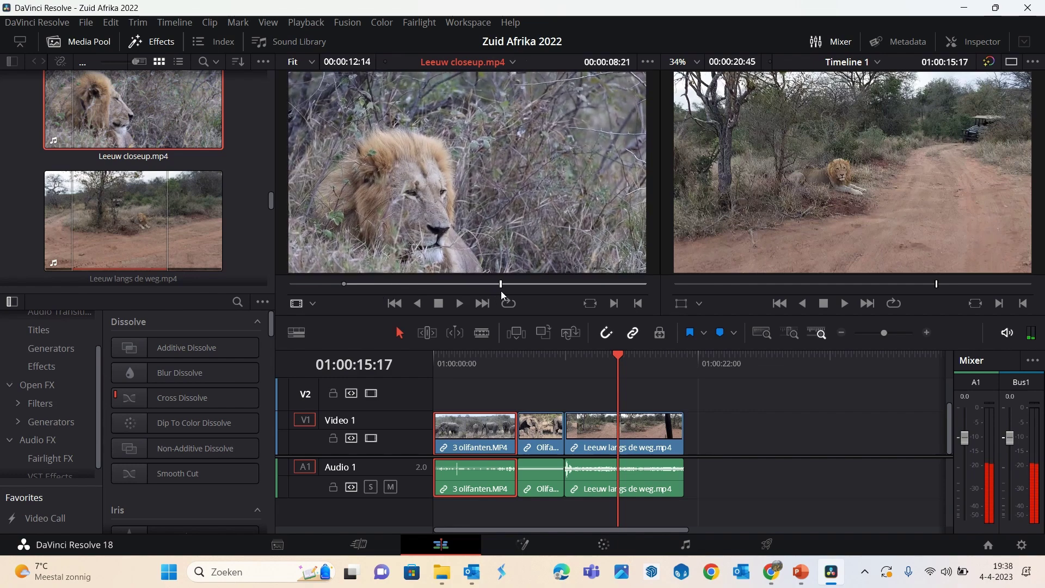
pyautogui.press('o')
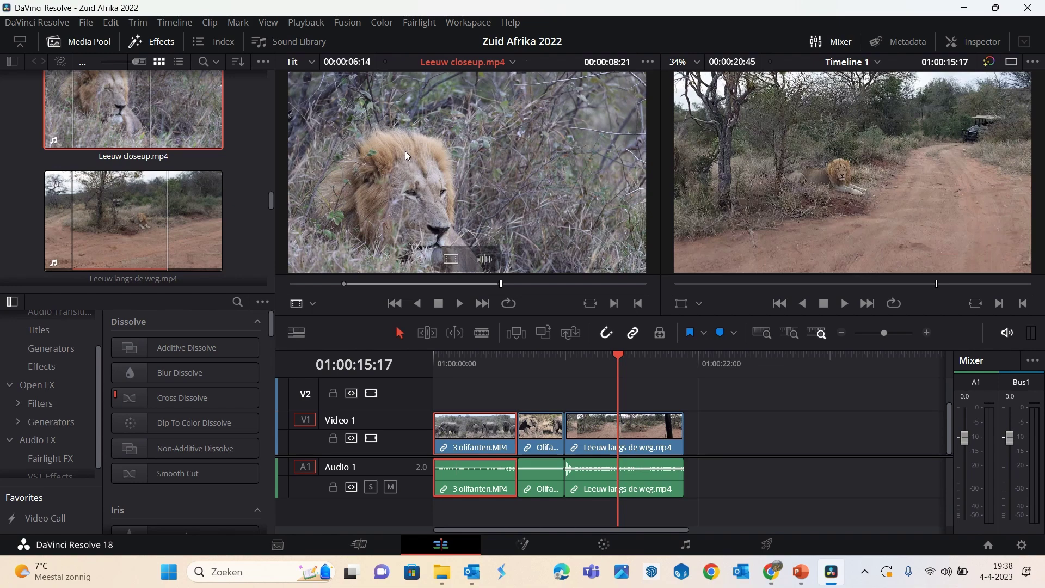
pyautogui.moveTo(452, 152); pyautogui.dragTo(723, 448)
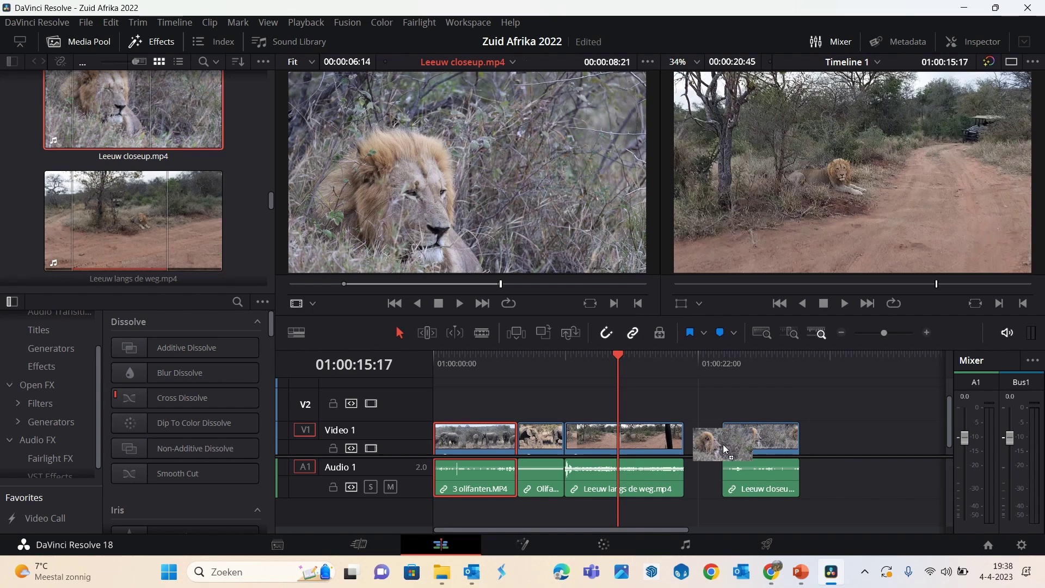
pyautogui.moveTo(725, 448); pyautogui.dragTo(515, 139)
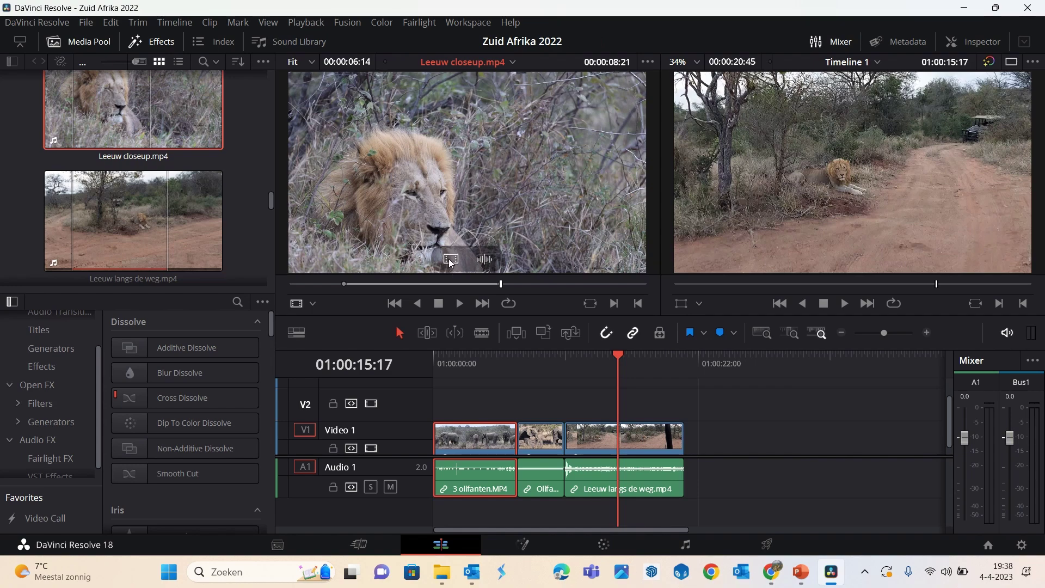
pyautogui.moveTo(451, 264)
pyautogui.mouseDown()
pyautogui.moveTo(574, 363)
pyautogui.moveTo(587, 433)
pyautogui.mouseUp()
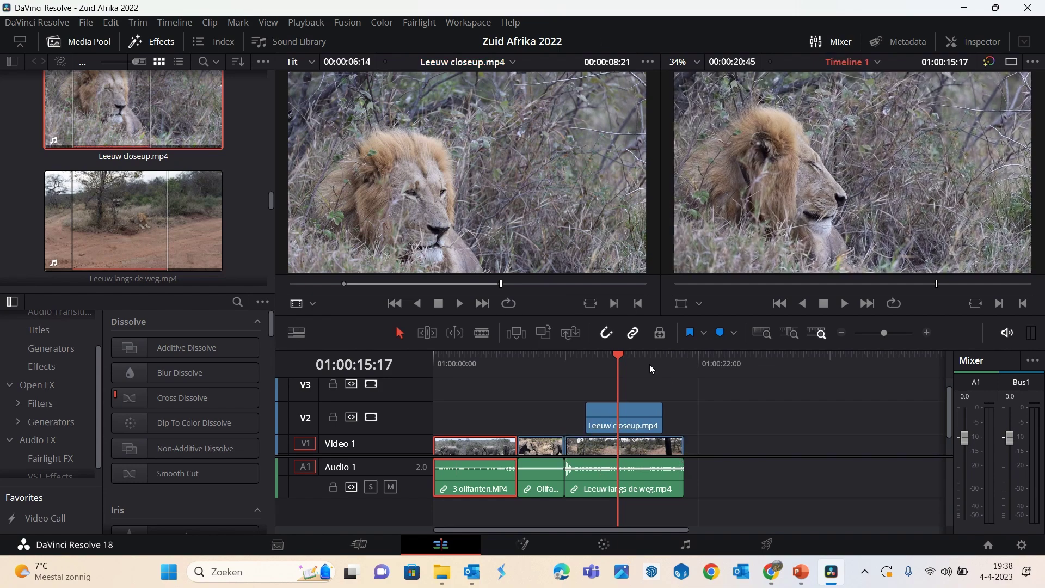
# - Review the overlay and trim both the start and end of the Leeuw closeup clip on V2
pyautogui.moveTo(617, 354); pyautogui.dragTo(551, 351)
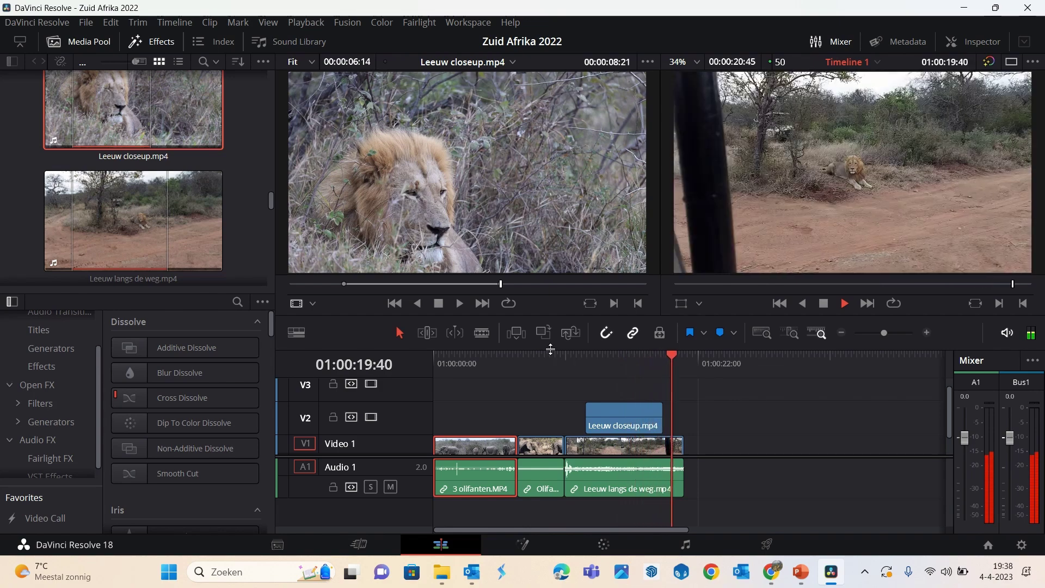
pyautogui.press('space')
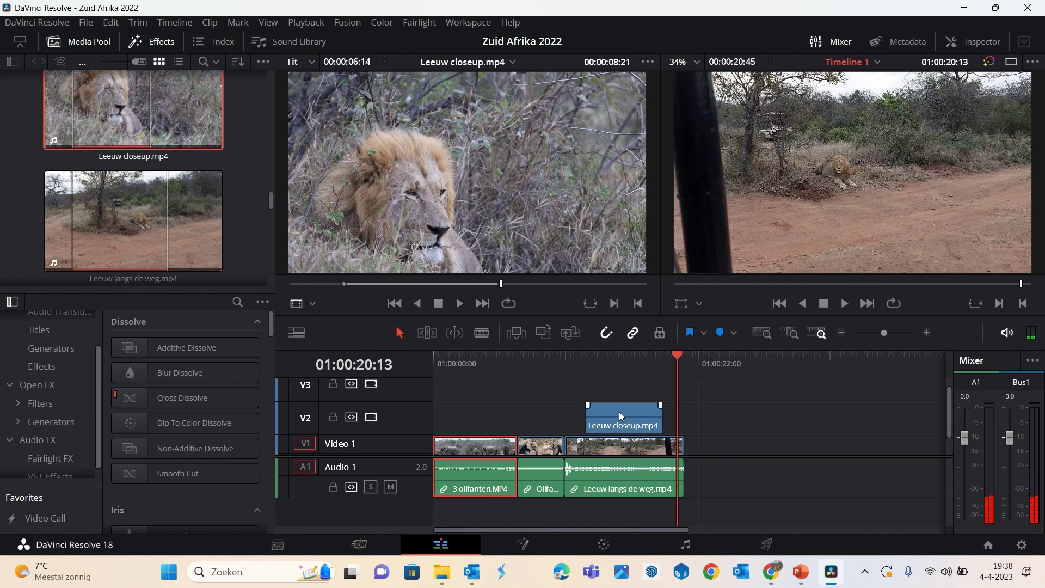
pyautogui.click(621, 416)
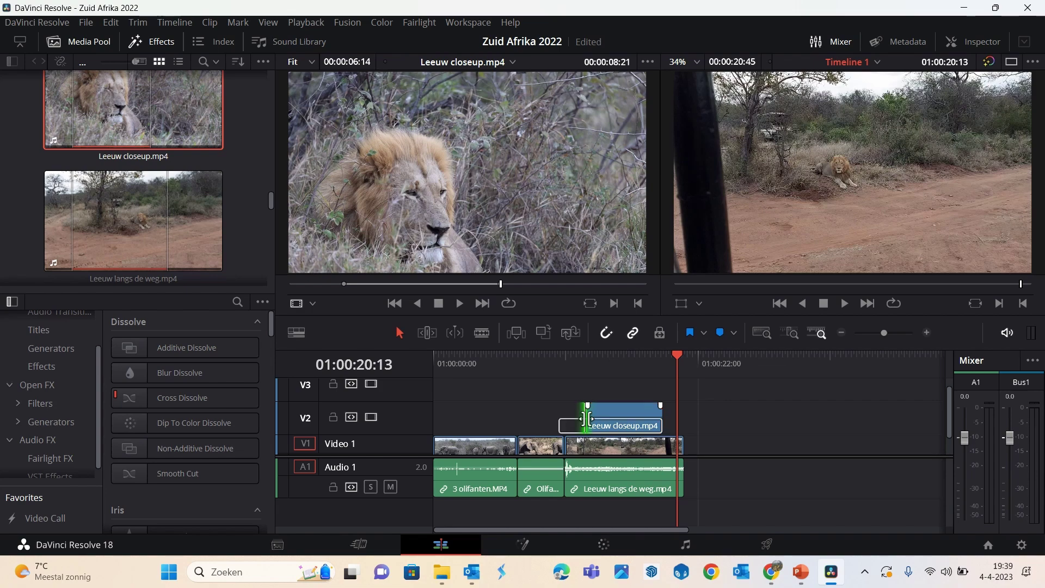
pyautogui.moveTo(587, 419); pyautogui.dragTo(603, 425)
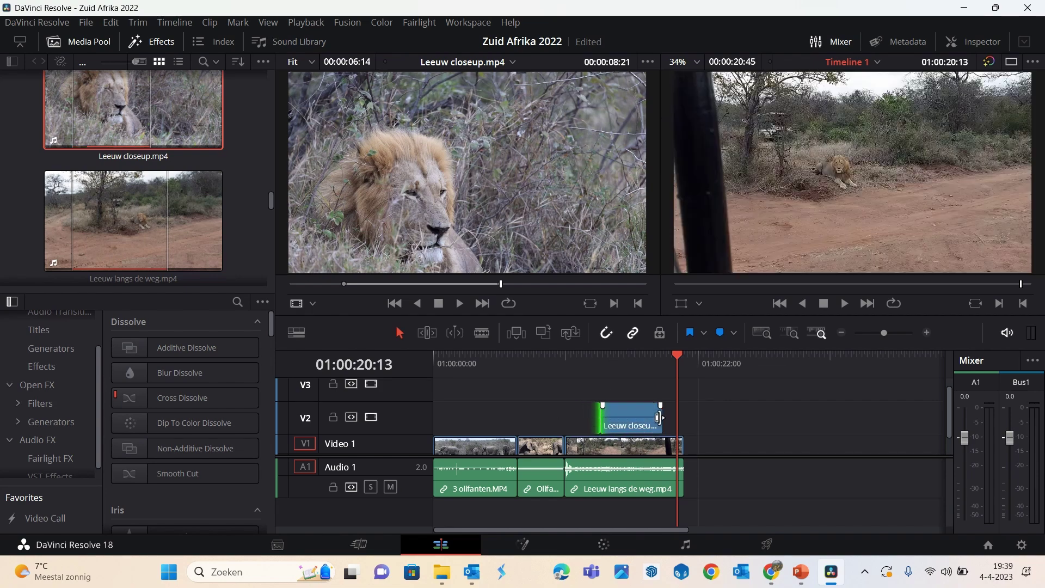
pyautogui.moveTo(664, 418); pyautogui.dragTo(625, 401)
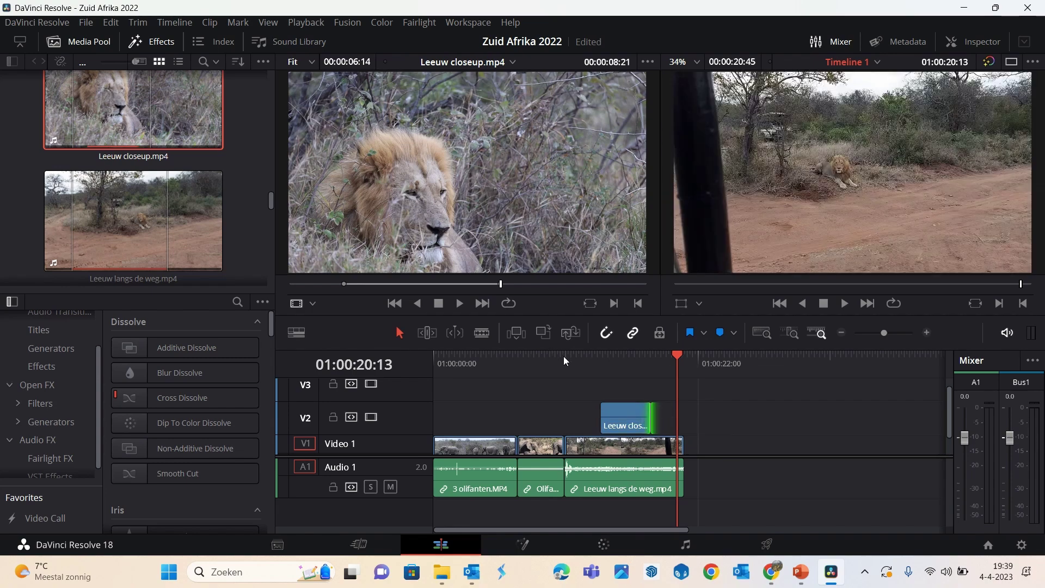
# - Play the edit from just before the closeup clip to check it
pyautogui.click(565, 363)
pyautogui.press('space')
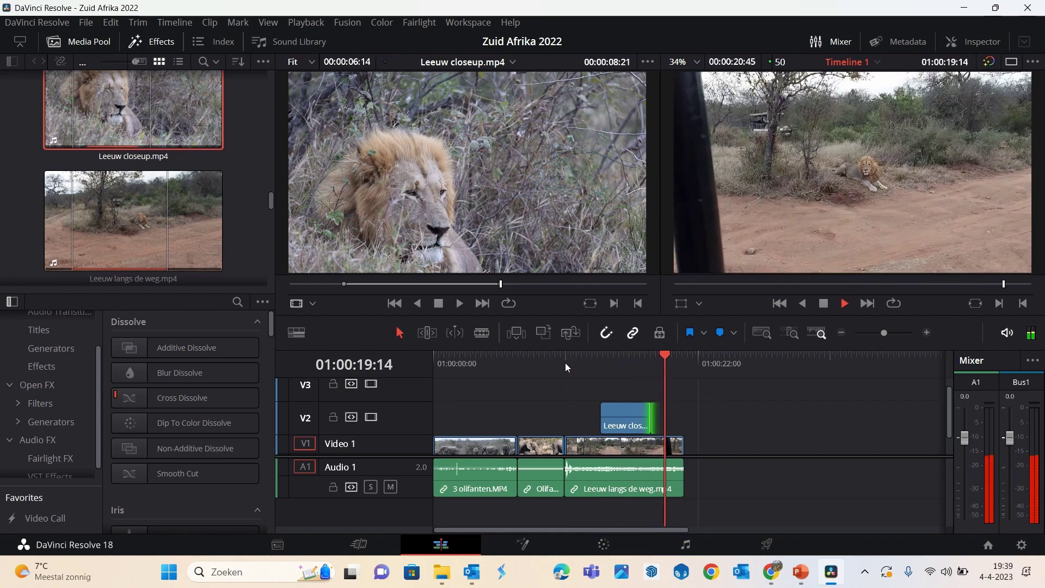
pyautogui.press('space')
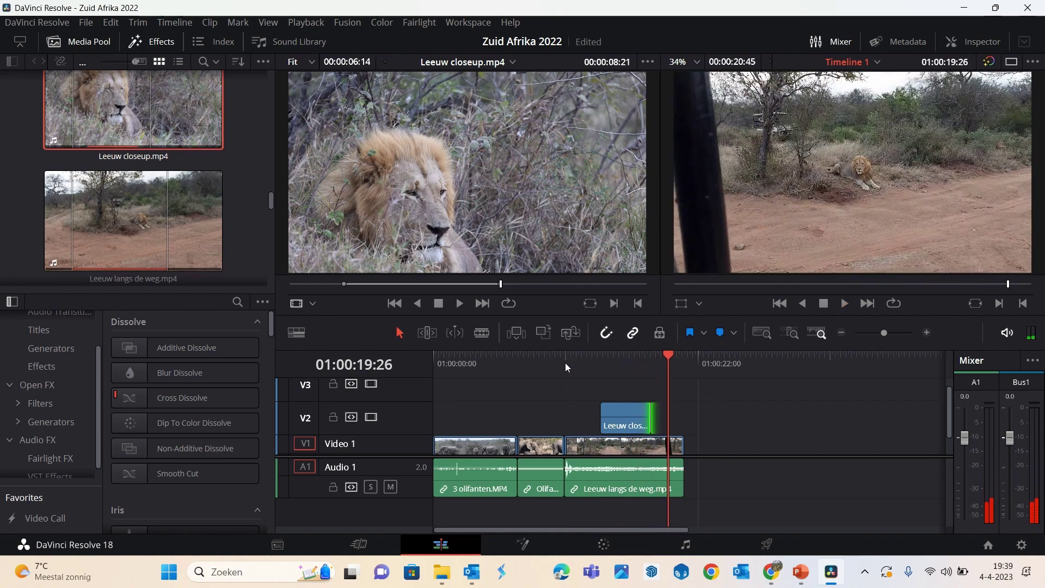
pyautogui.moveTo(569, 440)
# - Add a fade-in and fade-out to the V2 Leeuw closeup clip and preview the result
pyautogui.click(619, 428)
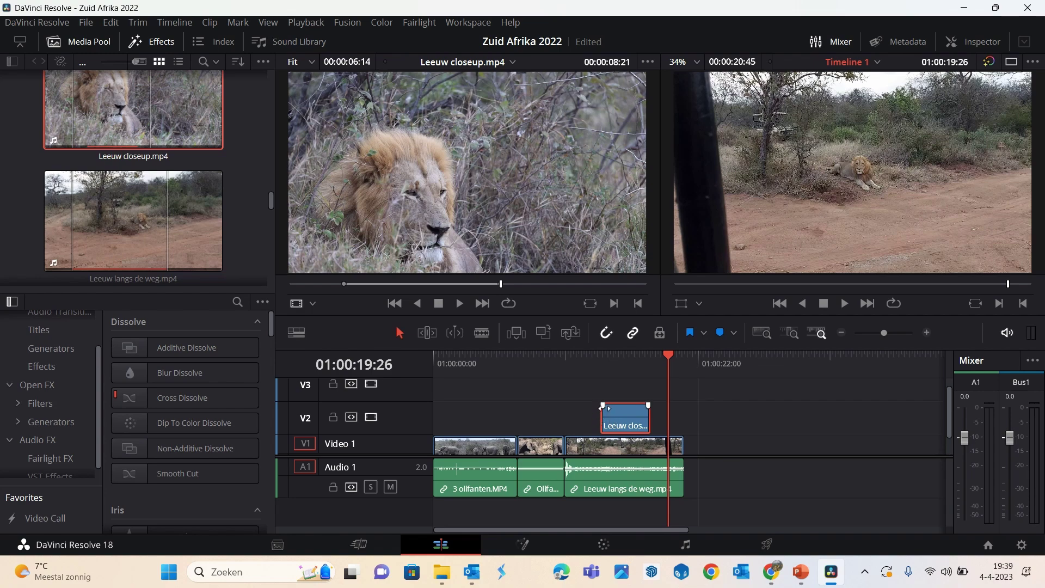
pyautogui.moveTo(586, 357); pyautogui.dragTo(596, 357)
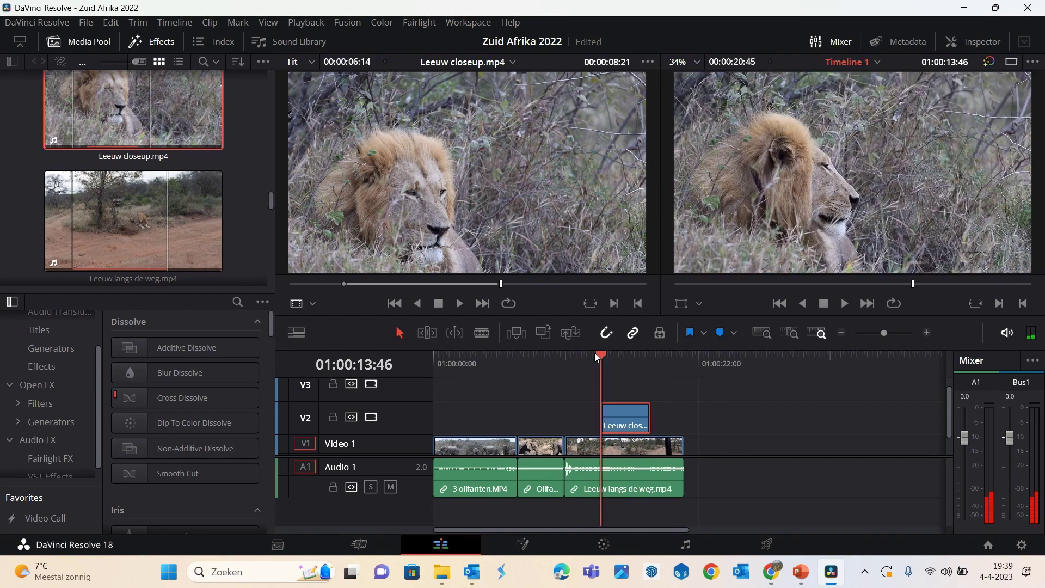
pyautogui.moveTo(597, 356); pyautogui.dragTo(581, 356)
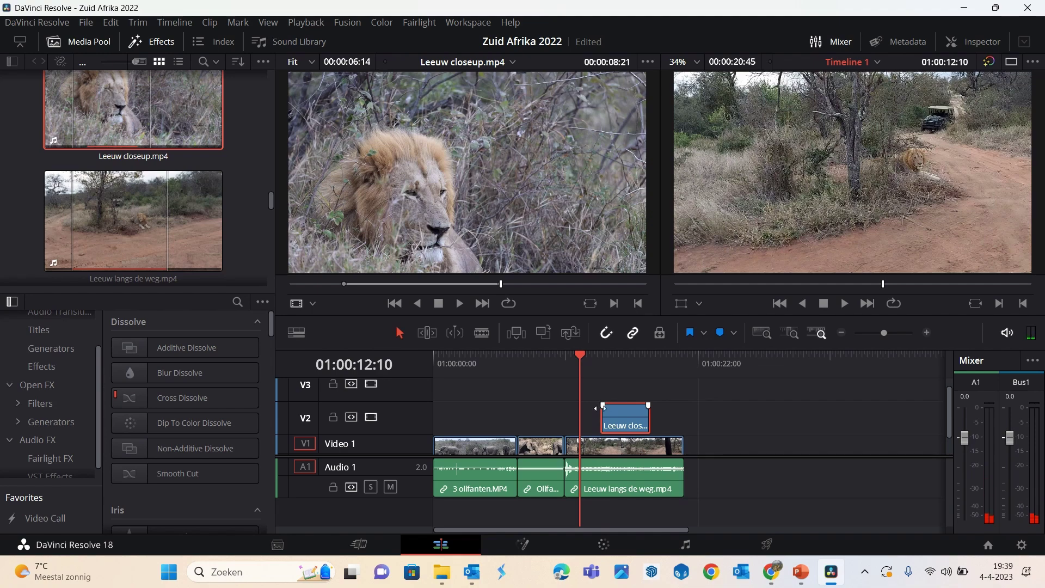
pyautogui.moveTo(602, 407); pyautogui.dragTo(610, 406)
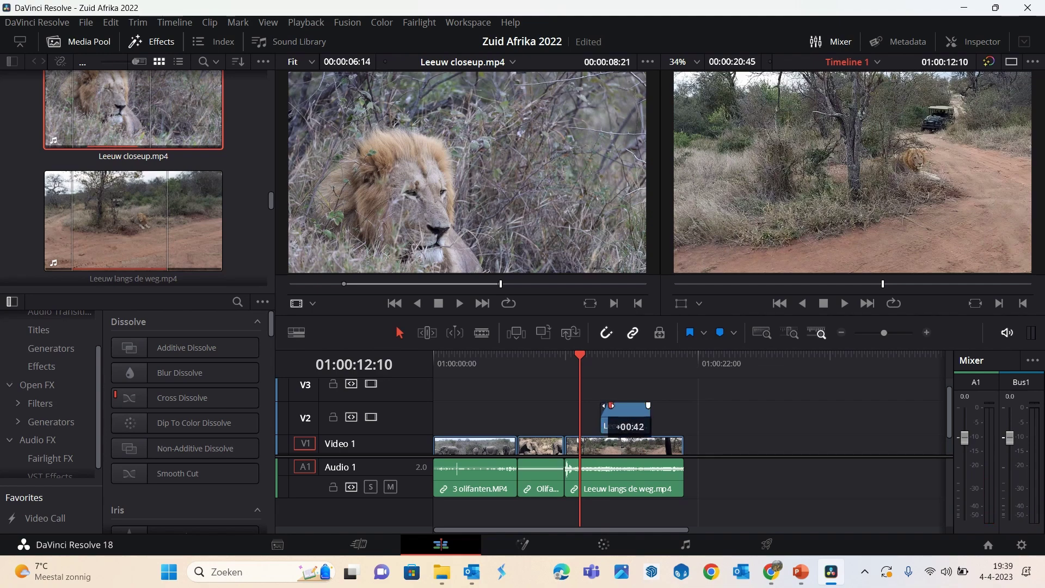
pyautogui.moveTo(648, 404); pyautogui.dragTo(642, 404)
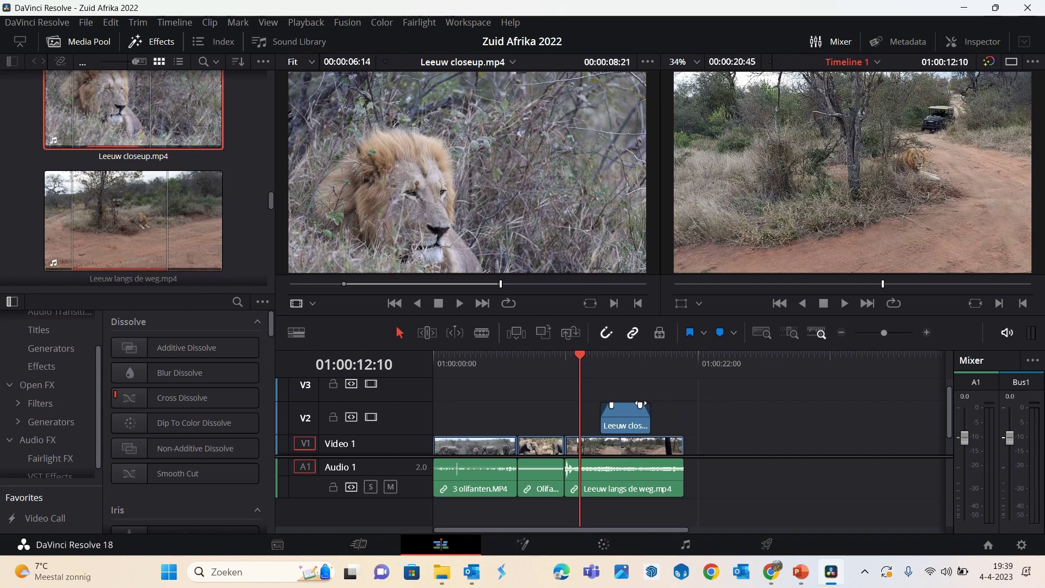
pyautogui.press('space')
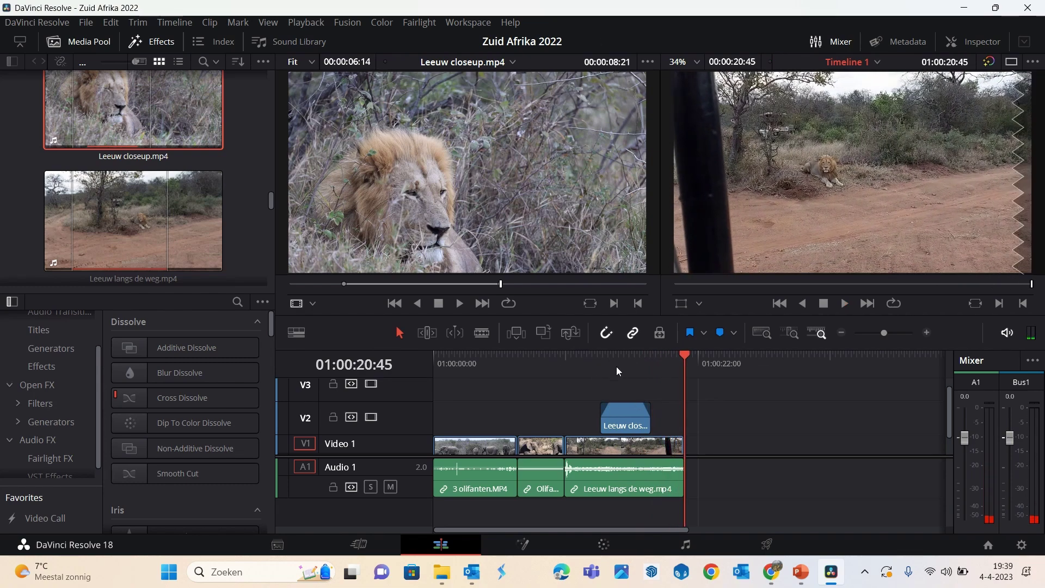
# - Fine-tune the closeup fade and load Nyala 2.MP4 into the source viewer
pyautogui.moveTo(611, 405); pyautogui.dragTo(611, 405)
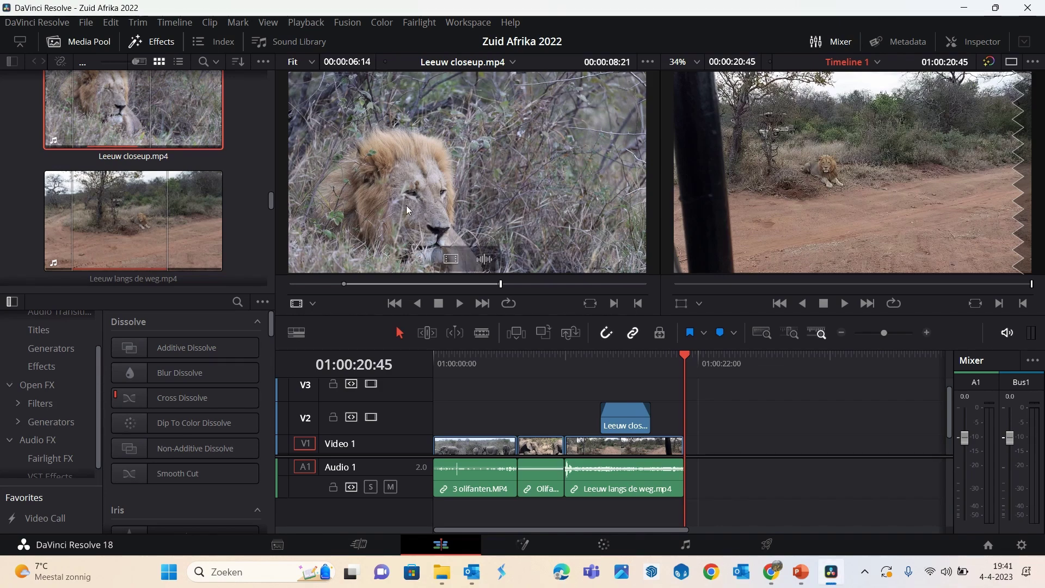
pyautogui.moveTo(271, 200); pyautogui.dragTo(273, 228)
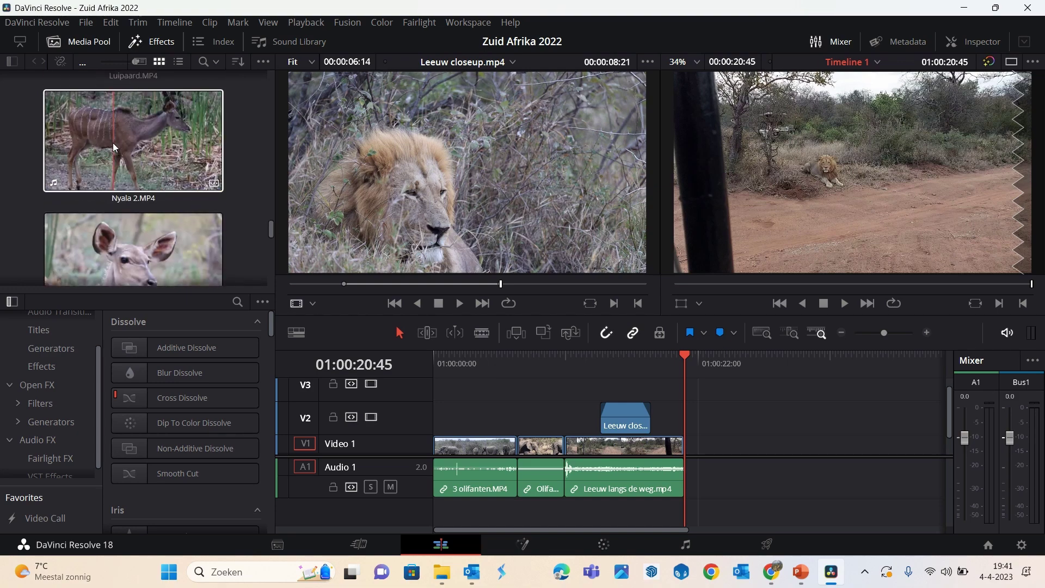
pyautogui.moveTo(113, 142)
pyautogui.mouseDown()
pyautogui.moveTo(587, 288)
pyautogui.moveTo(489, 215)
pyautogui.mouseUp()
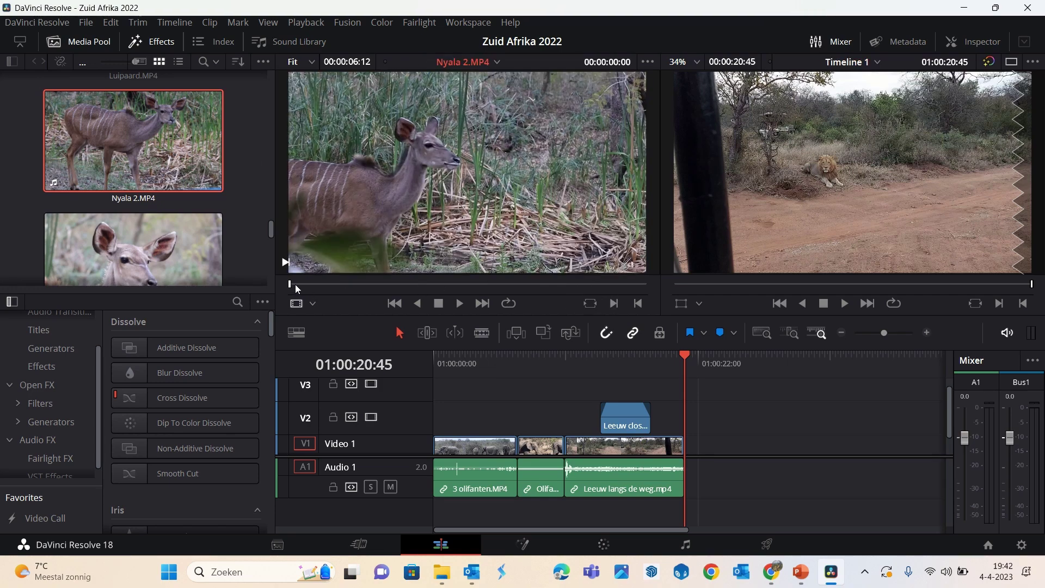
pyautogui.moveTo(211, 187); pyautogui.dragTo(482, 206)
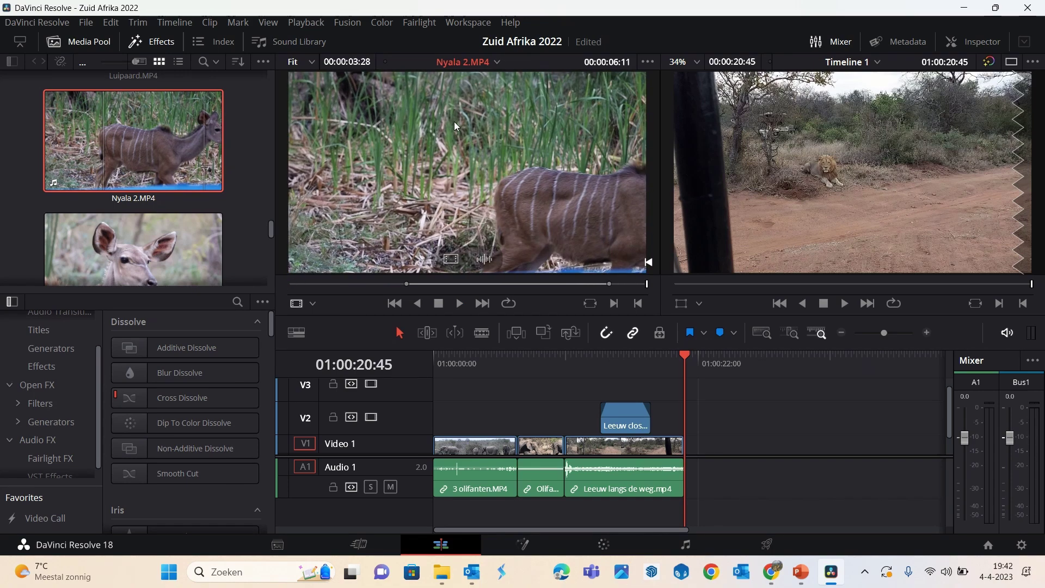
# - Position the playhead at 01:00:10:47 and bring up the edit overlay choices for Nyala 2
pyautogui.moveTo(454, 122)
pyautogui.mouseDown()
pyautogui.moveTo(979, 231)
pyautogui.moveTo(694, 357)
pyautogui.moveTo(565, 361)
pyautogui.mouseUp()
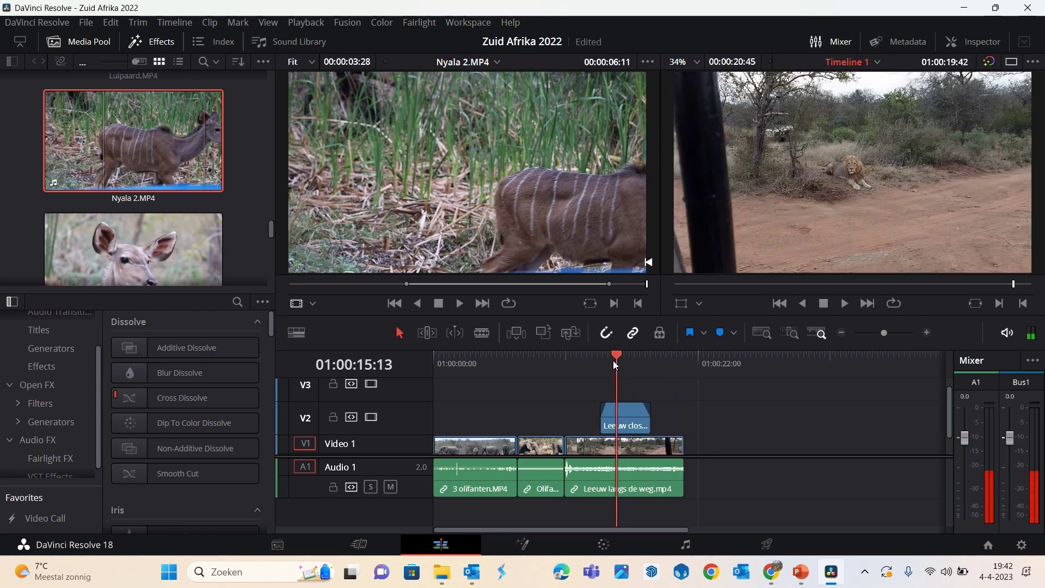
pyautogui.moveTo(542, 360); pyautogui.dragTo(528, 359)
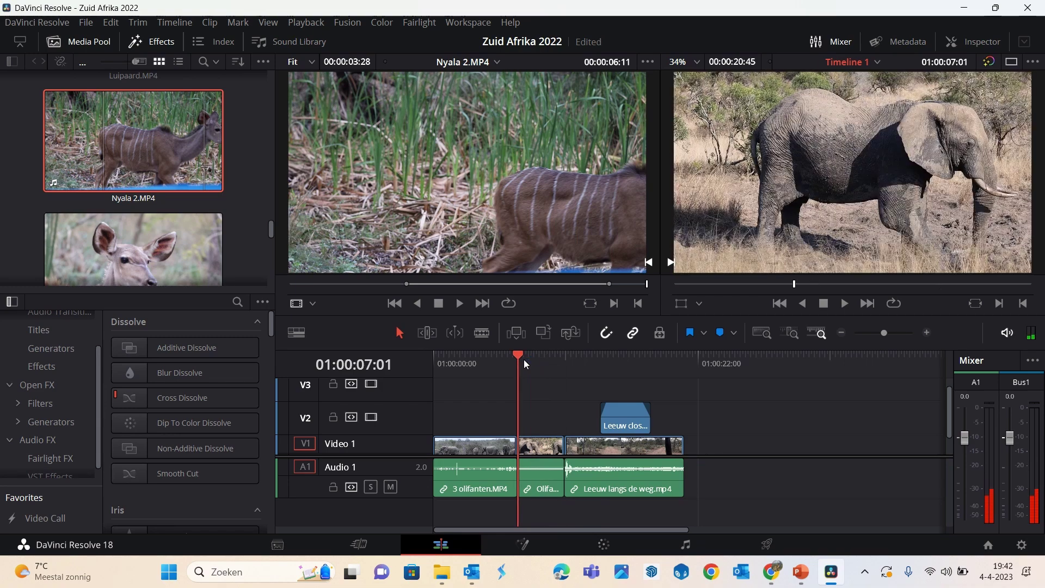
pyautogui.moveTo(528, 362); pyautogui.dragTo(564, 359)
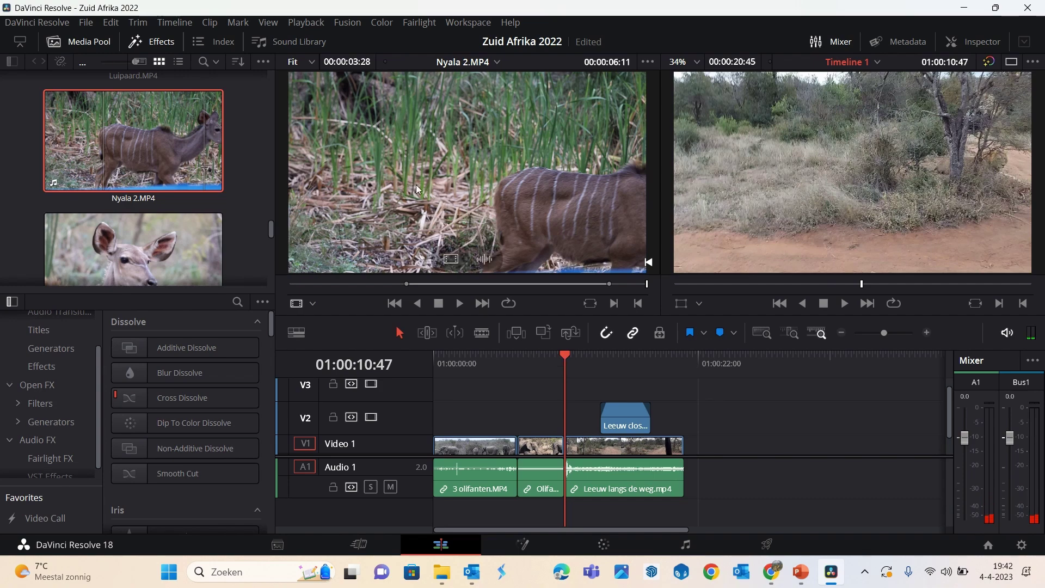
pyautogui.moveTo(416, 185)
pyautogui.mouseDown()
pyautogui.moveTo(915, 204)
pyautogui.moveTo(968, 91)
pyautogui.mouseUp()
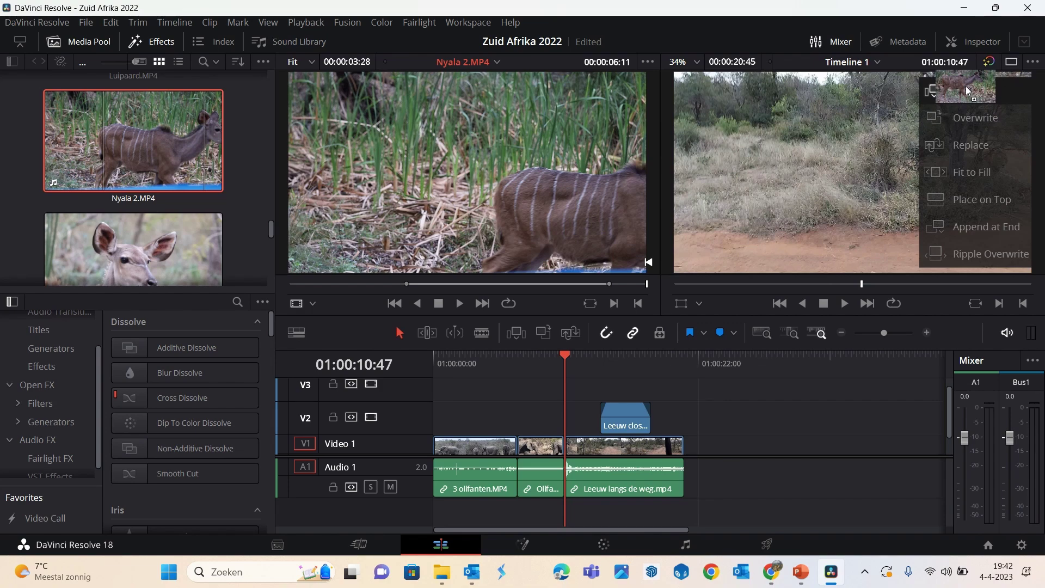
pyautogui.moveTo(968, 91); pyautogui.dragTo(968, 90)
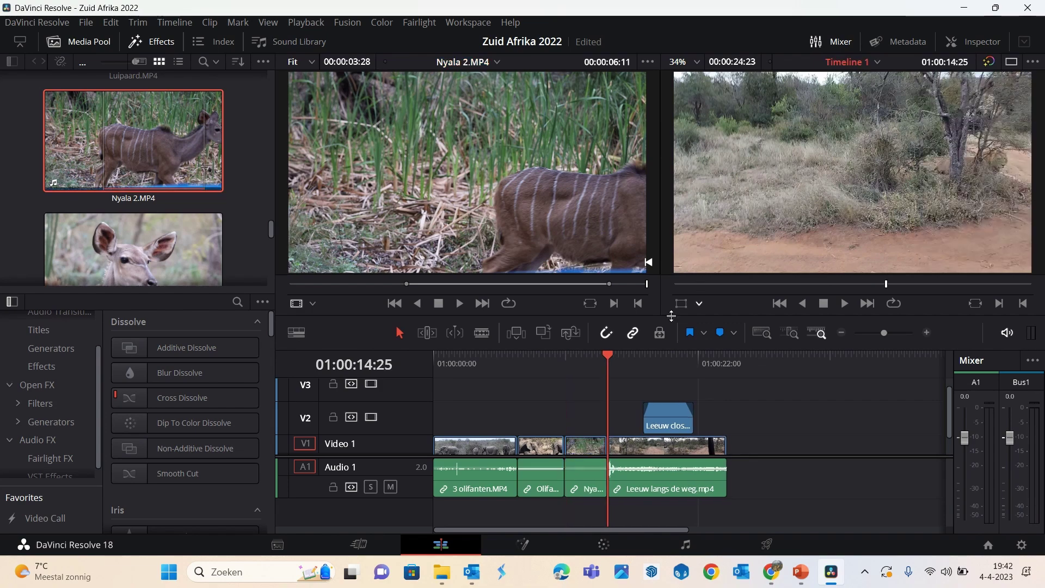
pyautogui.moveTo(609, 353); pyautogui.dragTo(551, 355)
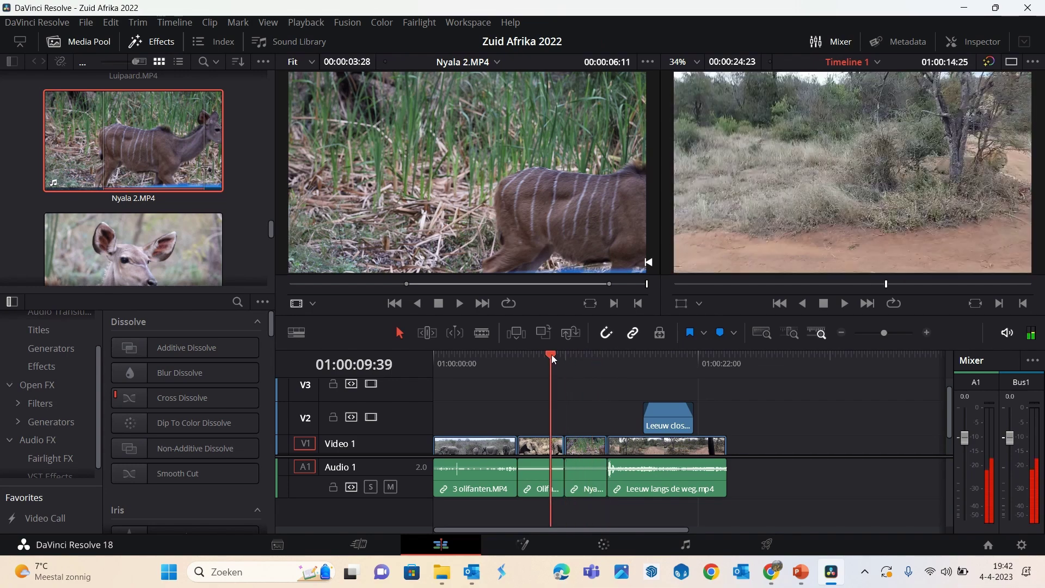
pyautogui.click(586, 466)
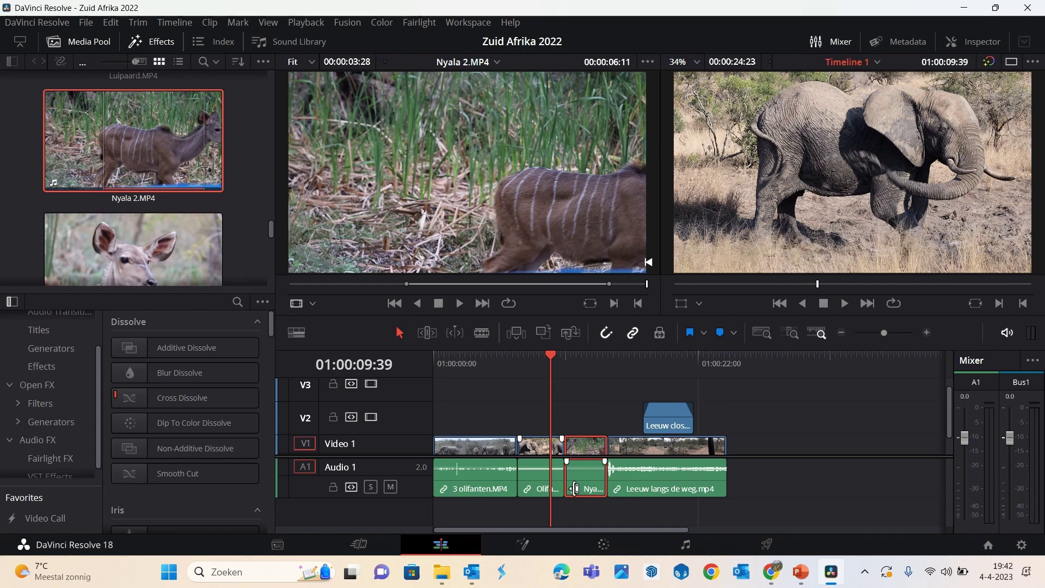
pyautogui.press('BackSpace')
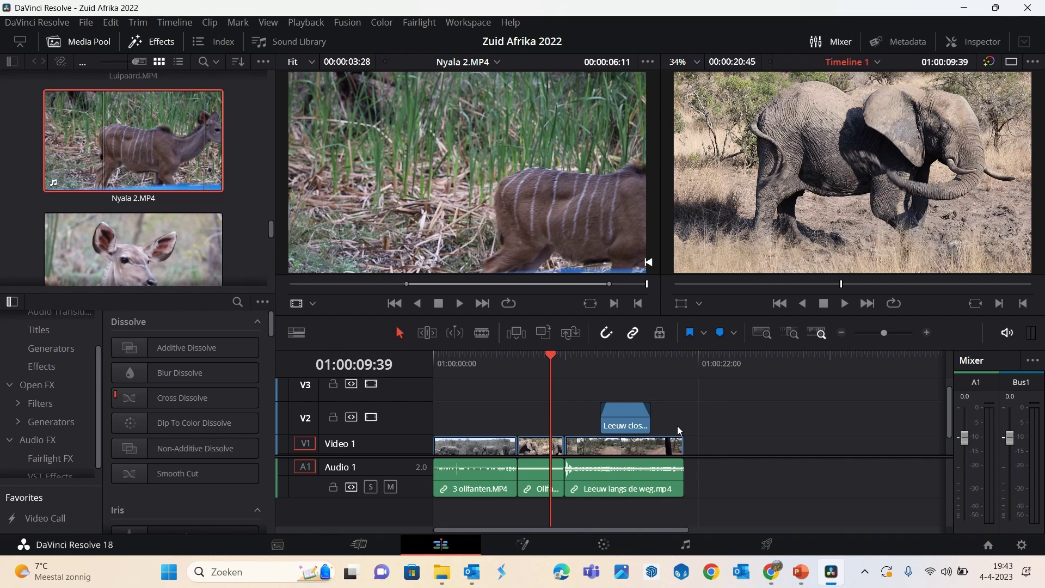
pyautogui.press('F9')
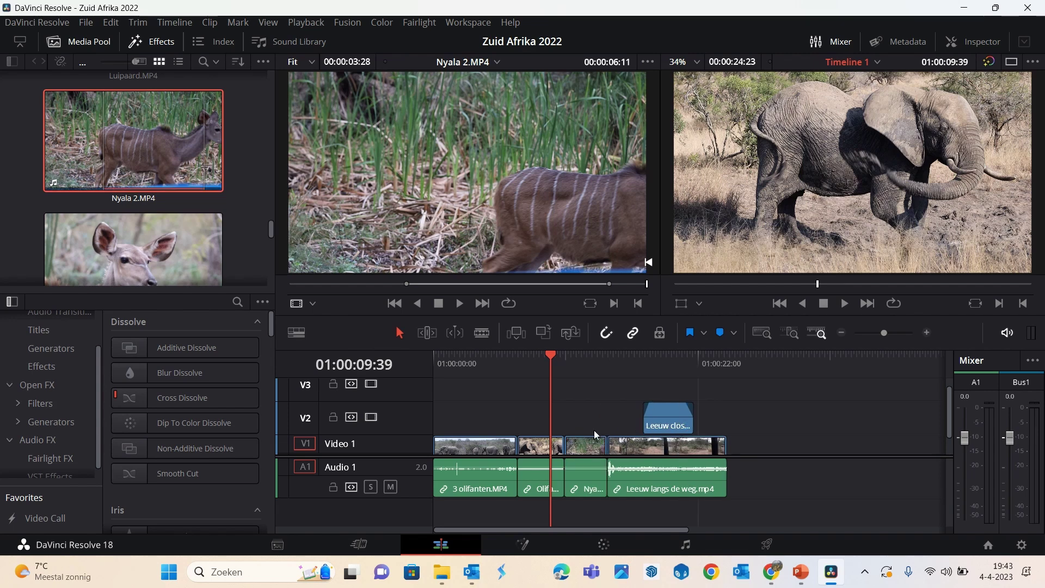
pyautogui.click(591, 449)
pyautogui.press('BackSpace')
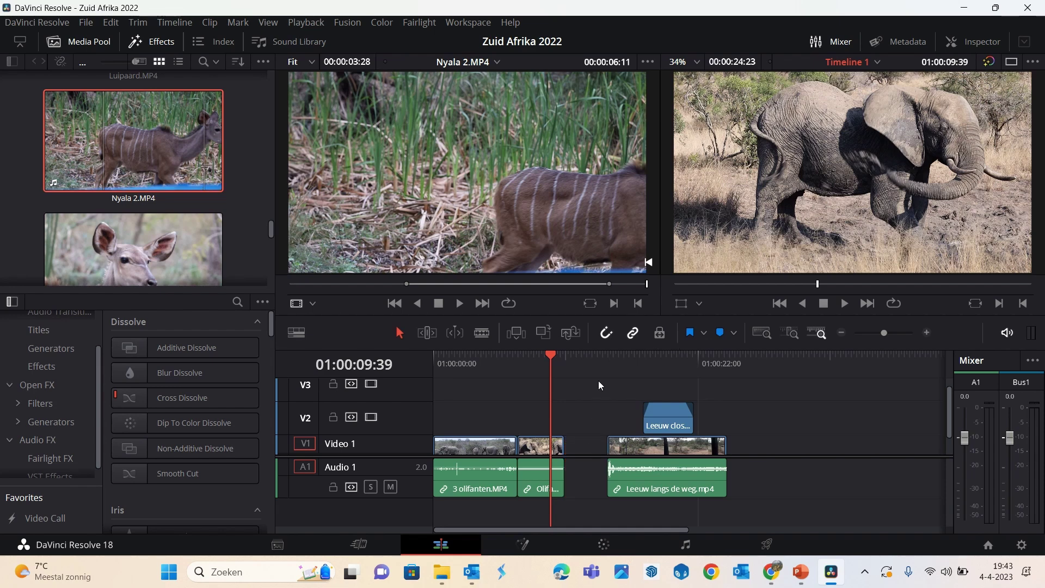
pyautogui.moveTo(599, 382); pyautogui.dragTo(763, 516)
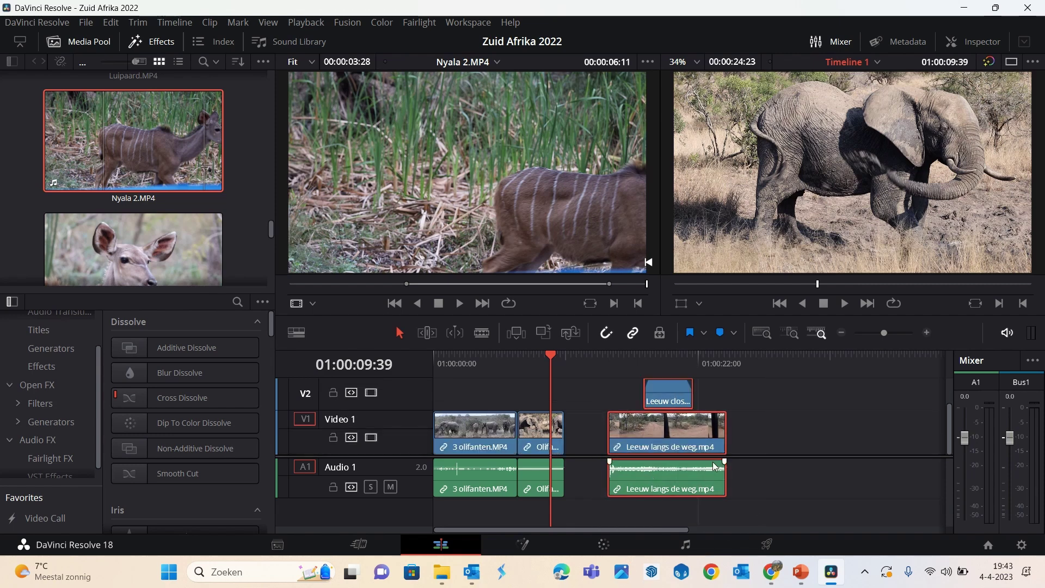
pyautogui.moveTo(692, 440); pyautogui.dragTo(658, 439)
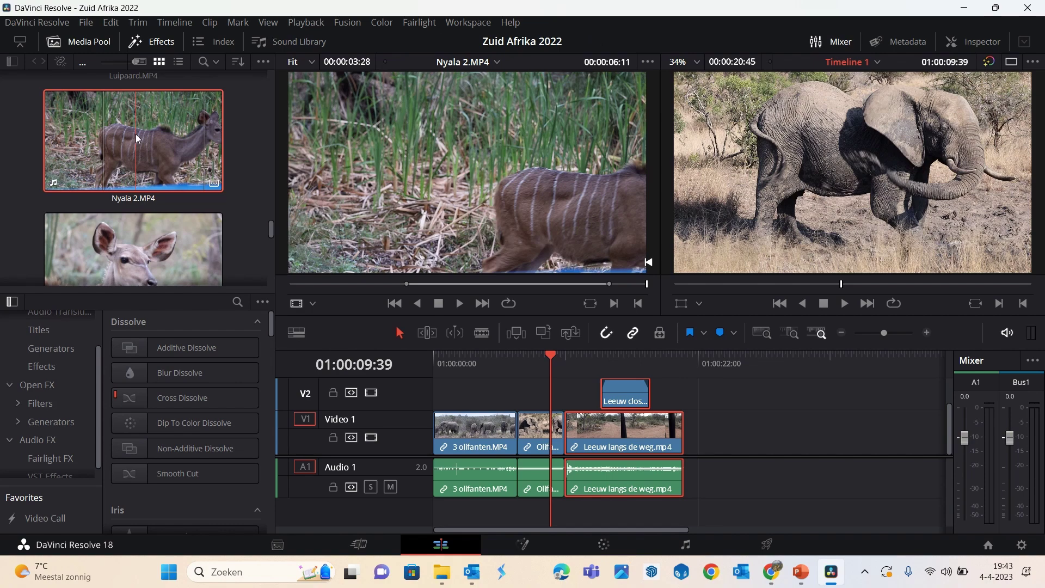
# - Append Nyala 2 to the end of V1, then mark In and Out points on Nyala.MP4
pyautogui.moveTo(138, 139); pyautogui.dragTo(707, 460)
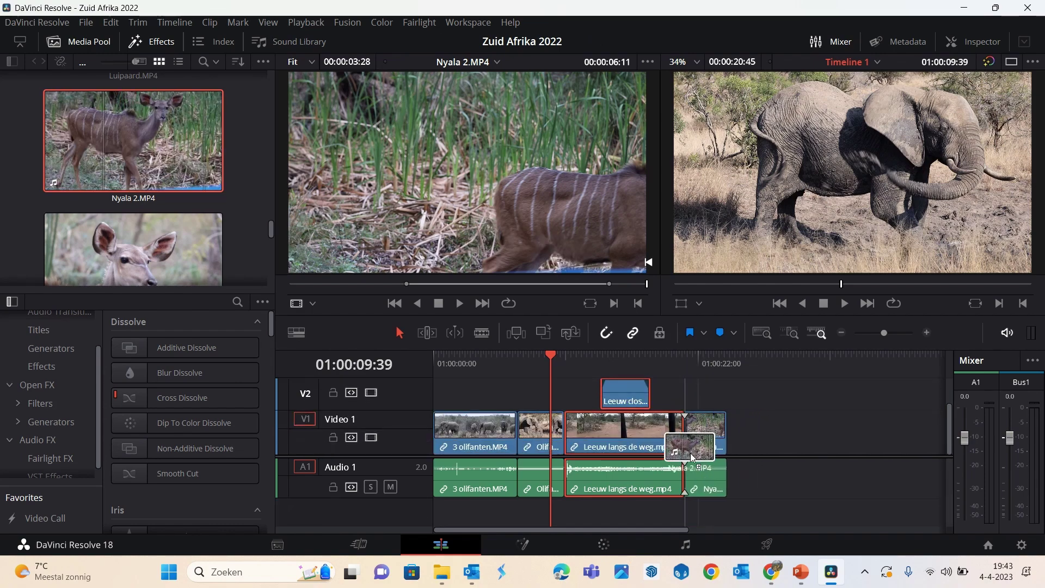
pyautogui.click(152, 248)
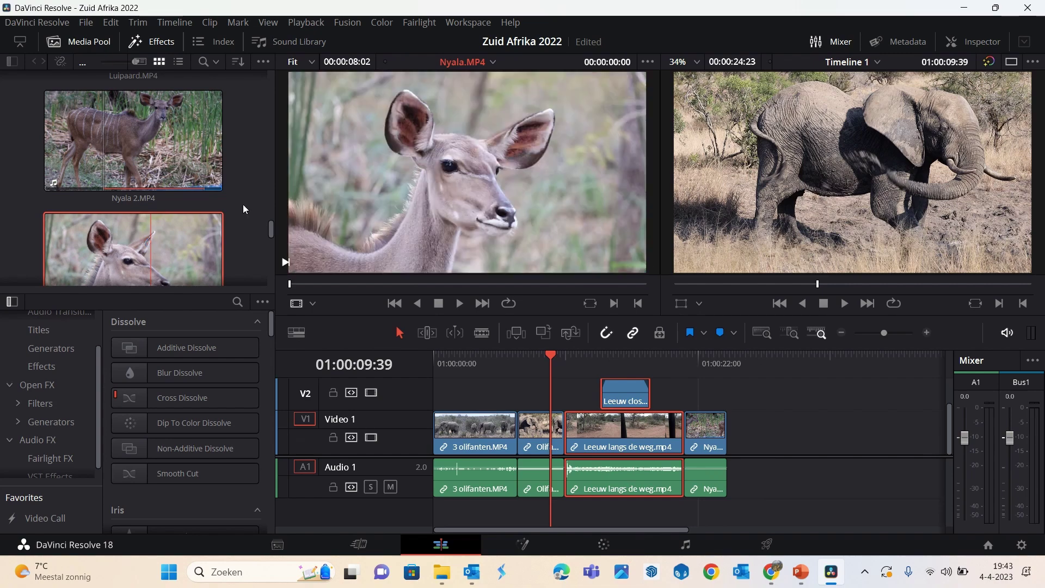
pyautogui.moveTo(439, 276)
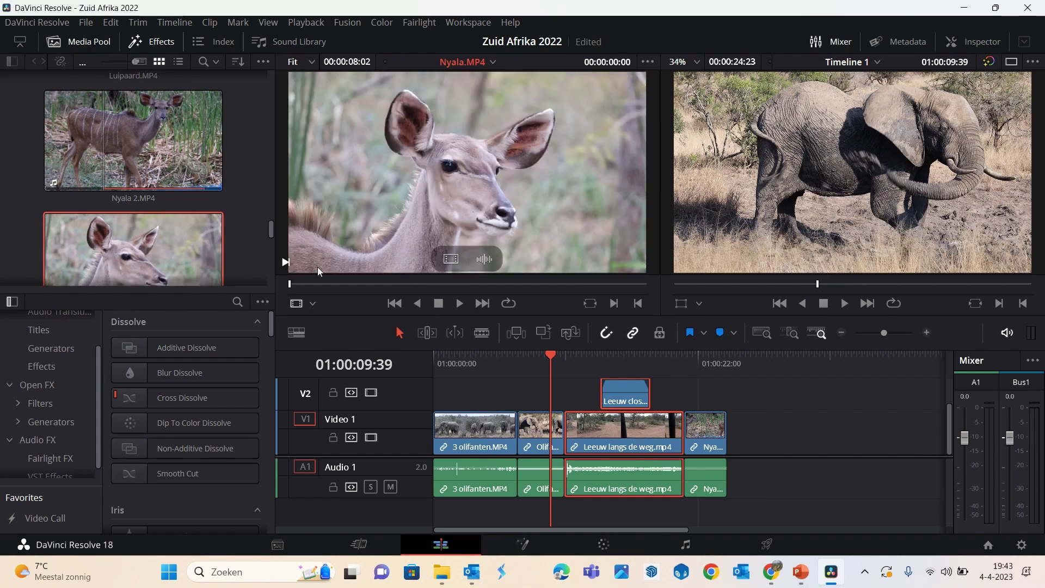
pyautogui.moveTo(333, 283); pyautogui.dragTo(325, 284)
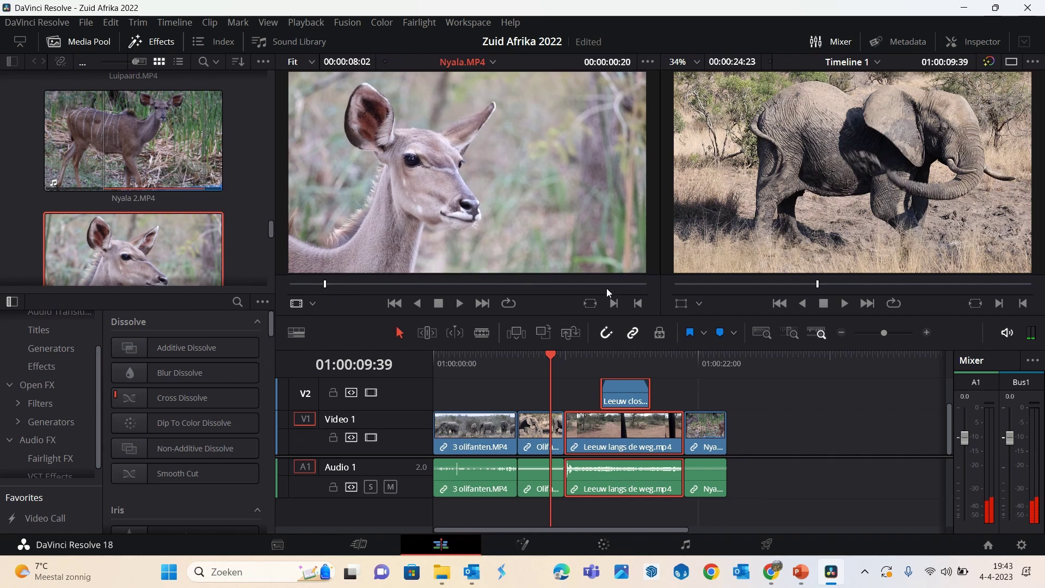
pyautogui.click(520, 284)
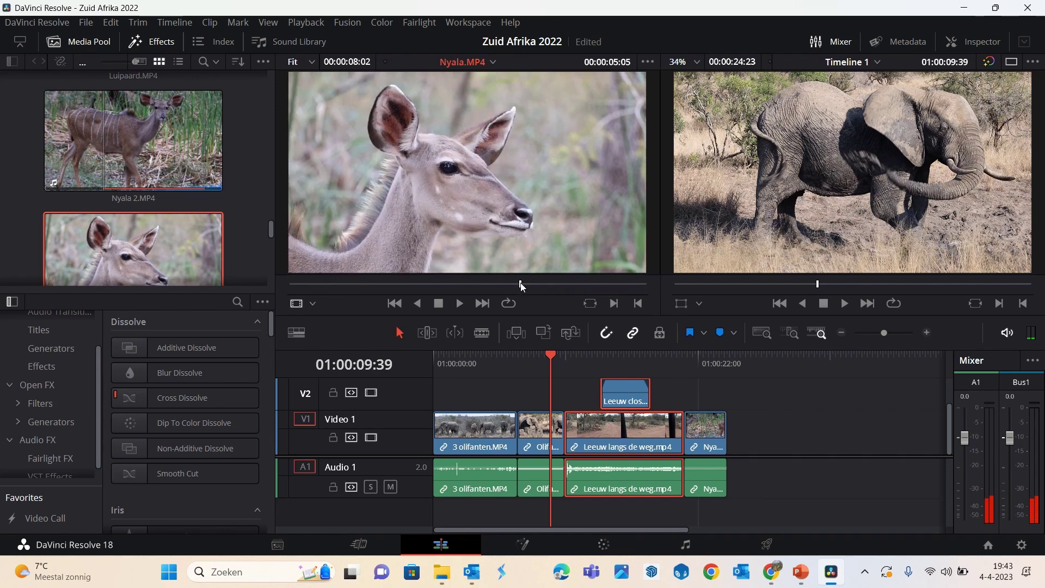
pyautogui.click(518, 285)
pyautogui.press('o')
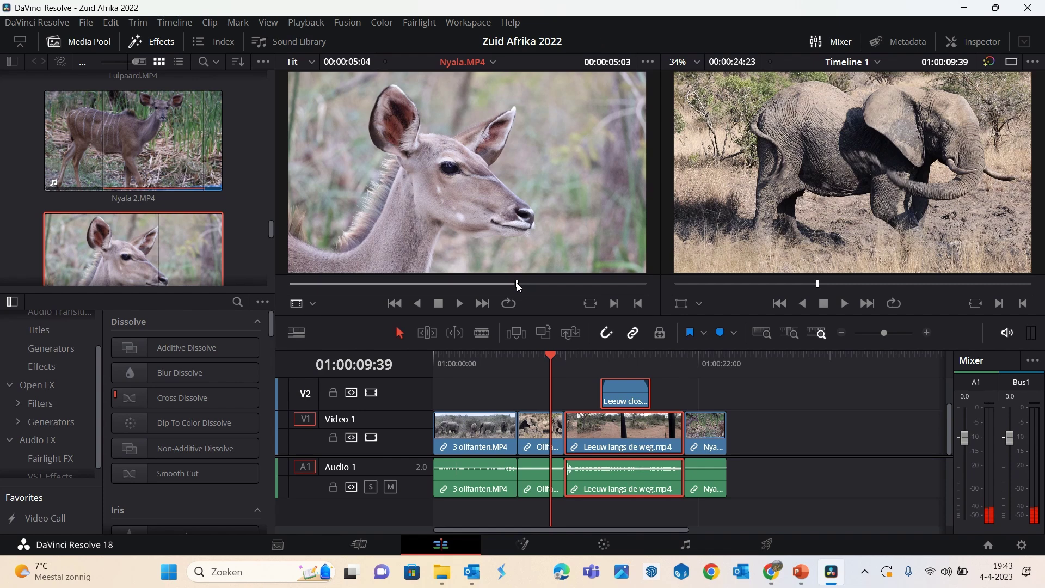
pyautogui.click(327, 285)
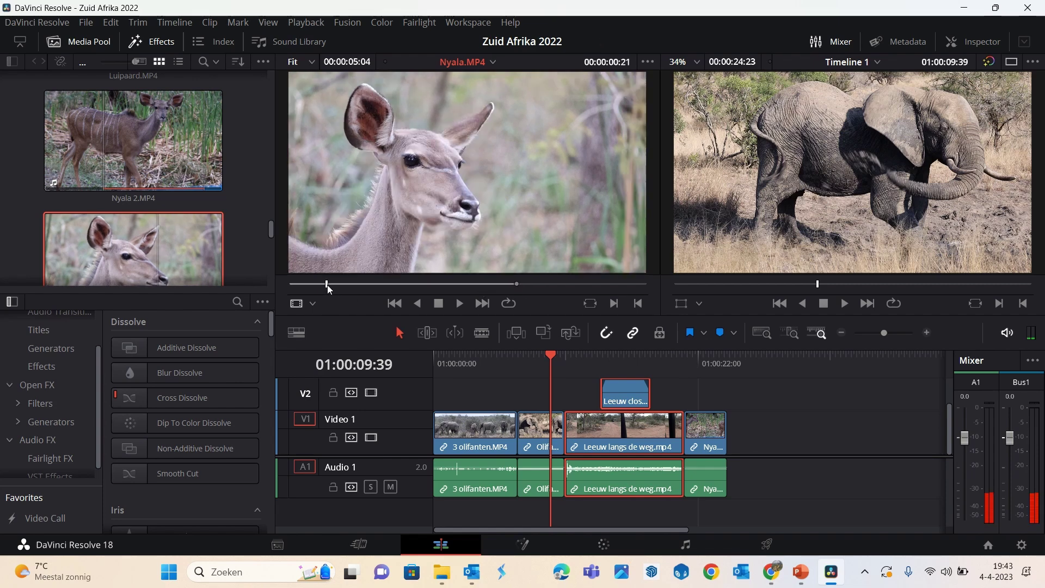
pyautogui.press('i')
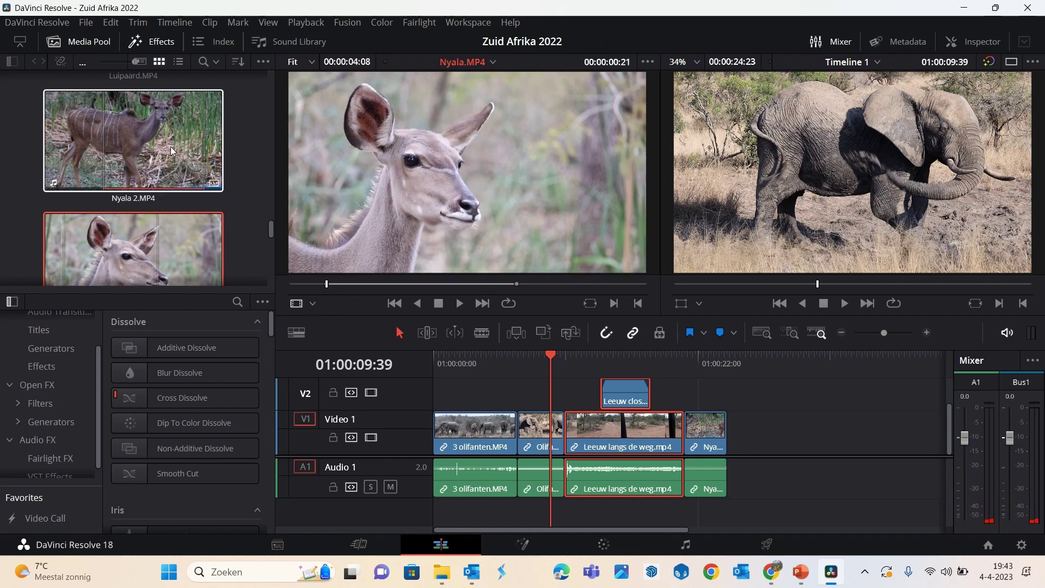
# - Place the marked Nyala.MP4 video alone on track V2
pyautogui.click(171, 148)
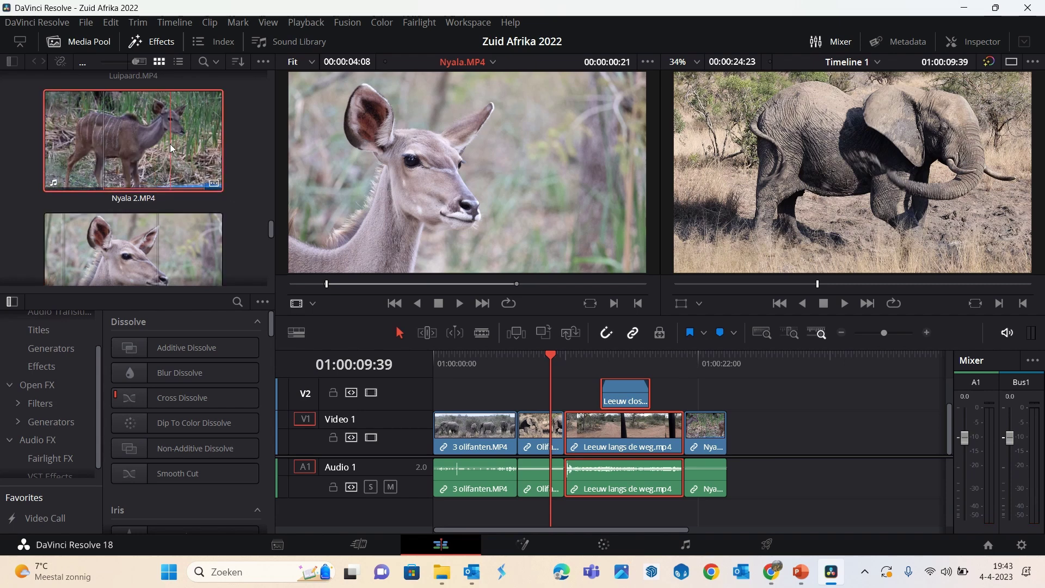
pyautogui.doubleClick(170, 148)
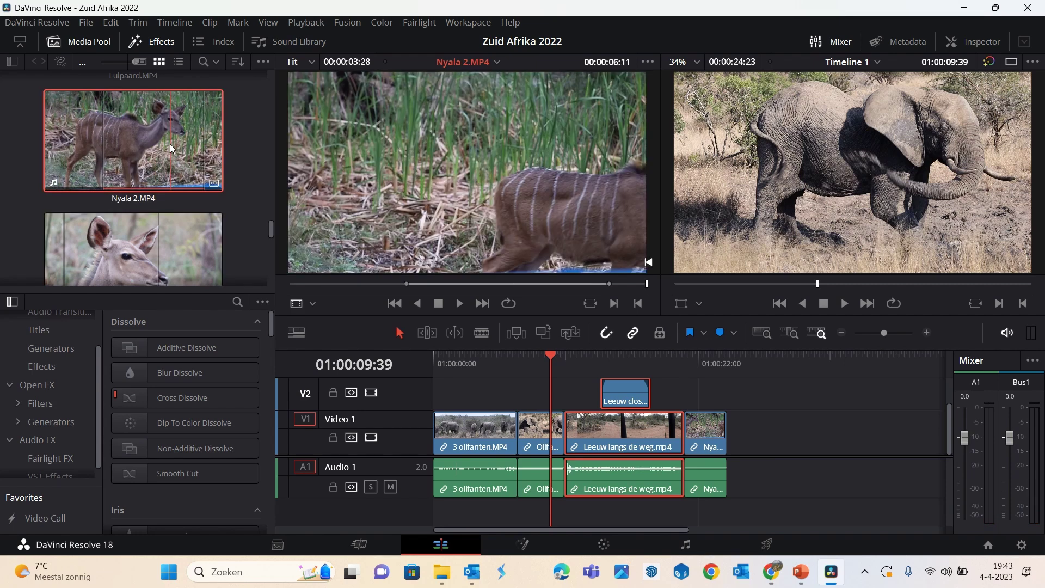
pyautogui.doubleClick(189, 242)
pyautogui.moveTo(400, 148)
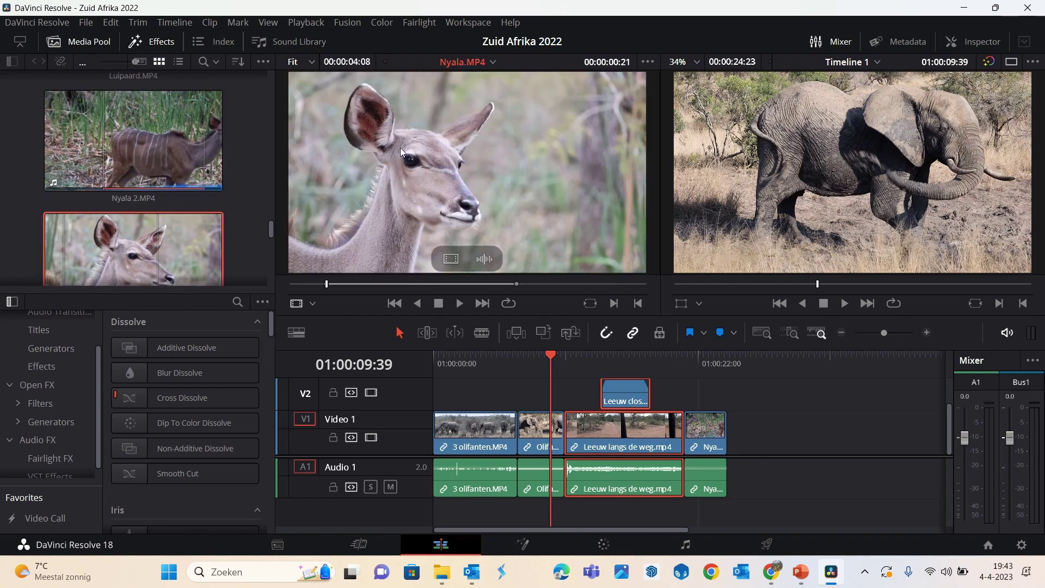
pyautogui.moveTo(456, 261)
pyautogui.mouseDown()
pyautogui.moveTo(692, 417)
pyautogui.moveTo(707, 414)
pyautogui.mouseUp()
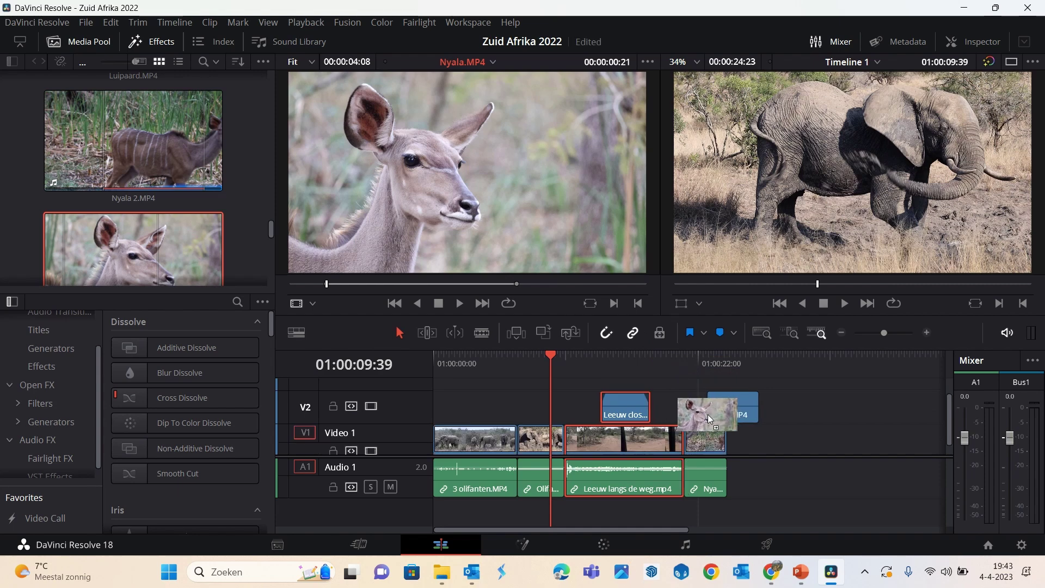
# - Extend the V1 Nyala clip's end slightly and shorten the V2 Nyala overlay from its end
pyautogui.click(728, 444)
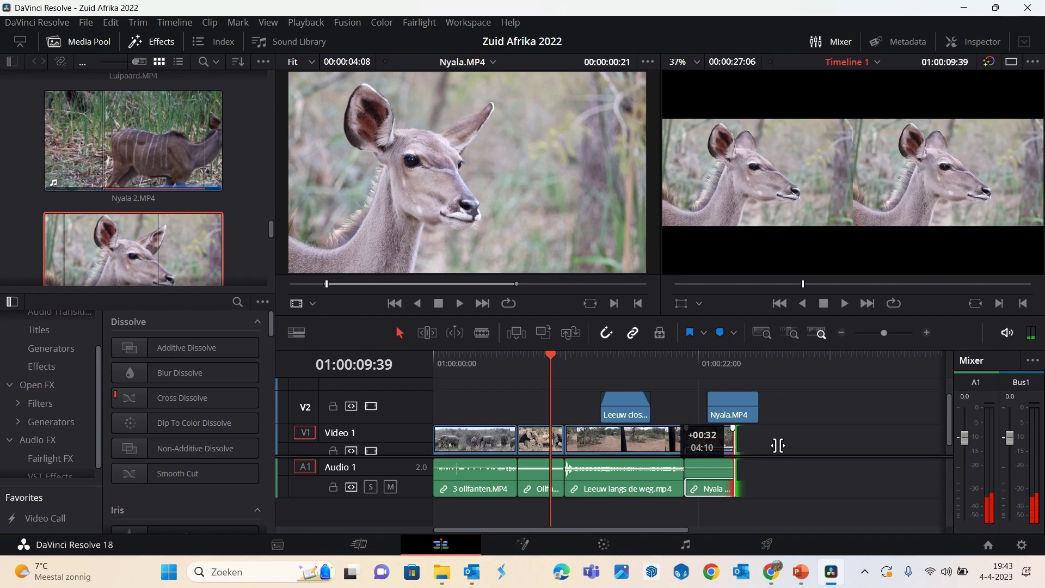
pyautogui.moveTo(728, 444); pyautogui.dragTo(735, 444)
pyautogui.click(735, 414)
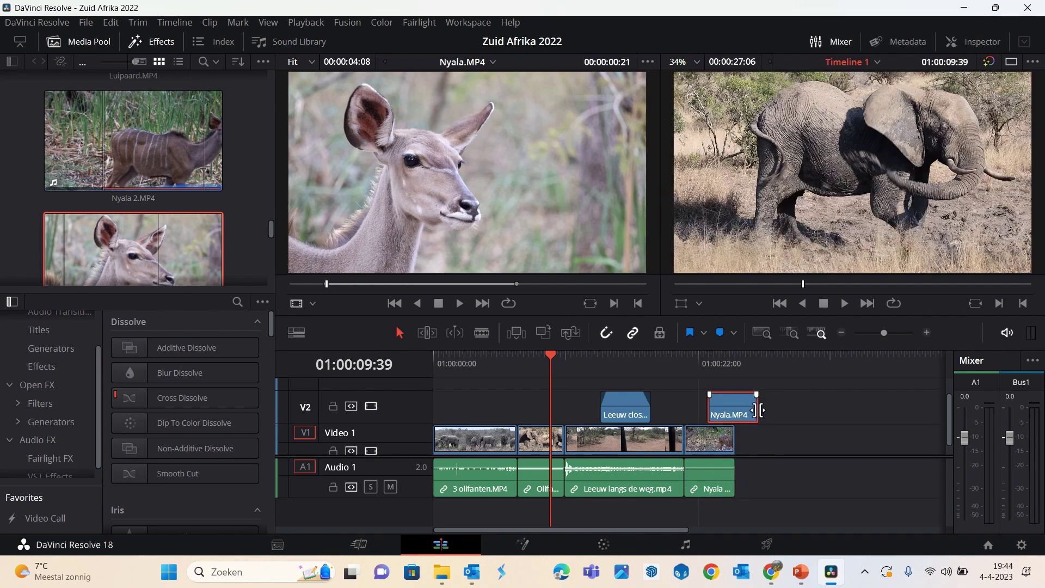
pyautogui.moveTo(755, 410); pyautogui.dragTo(715, 404)
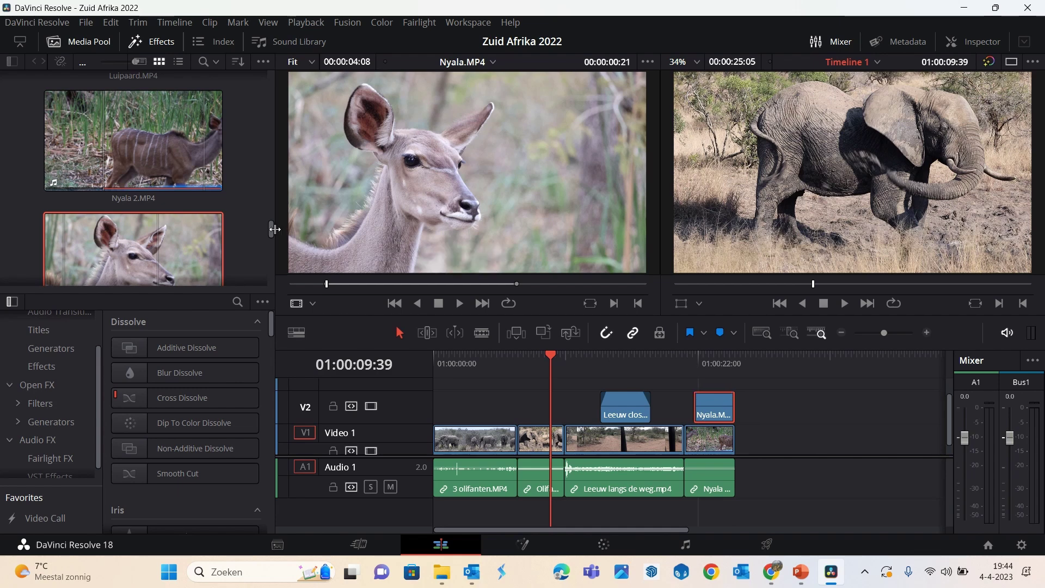
pyautogui.moveTo(273, 228)
pyautogui.mouseDown()
pyautogui.moveTo(272, 263)
pyautogui.moveTo(262, 67)
pyautogui.mouseUp()
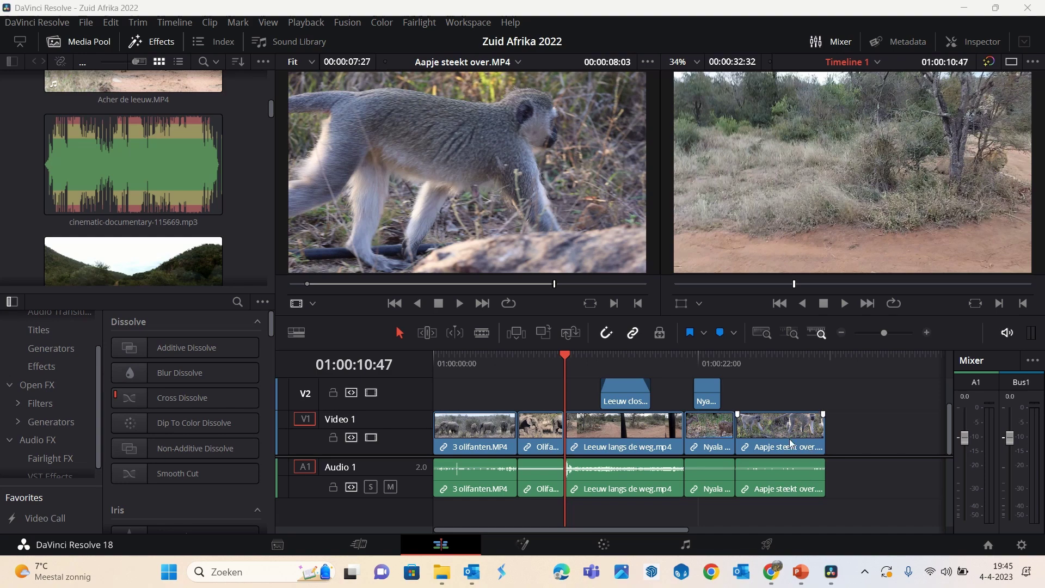
pyautogui.click(145, 85)
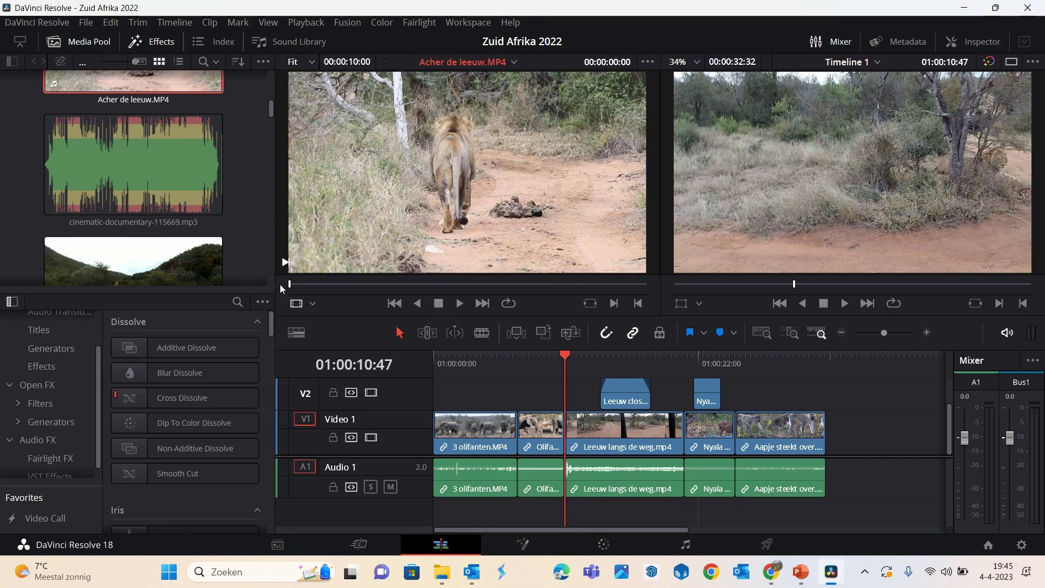
pyautogui.moveTo(291, 289); pyautogui.dragTo(309, 293)
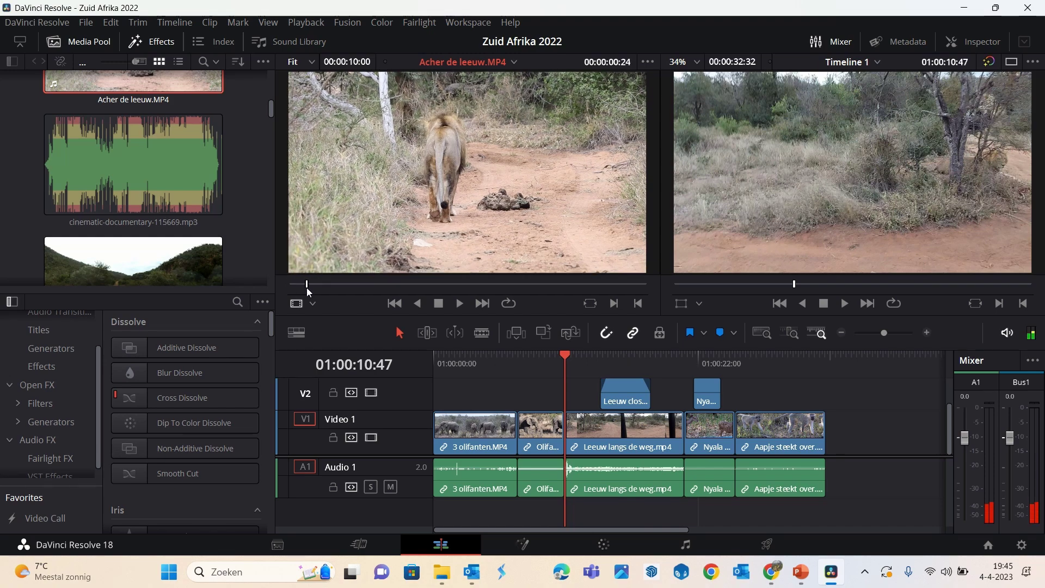
pyautogui.press('i')
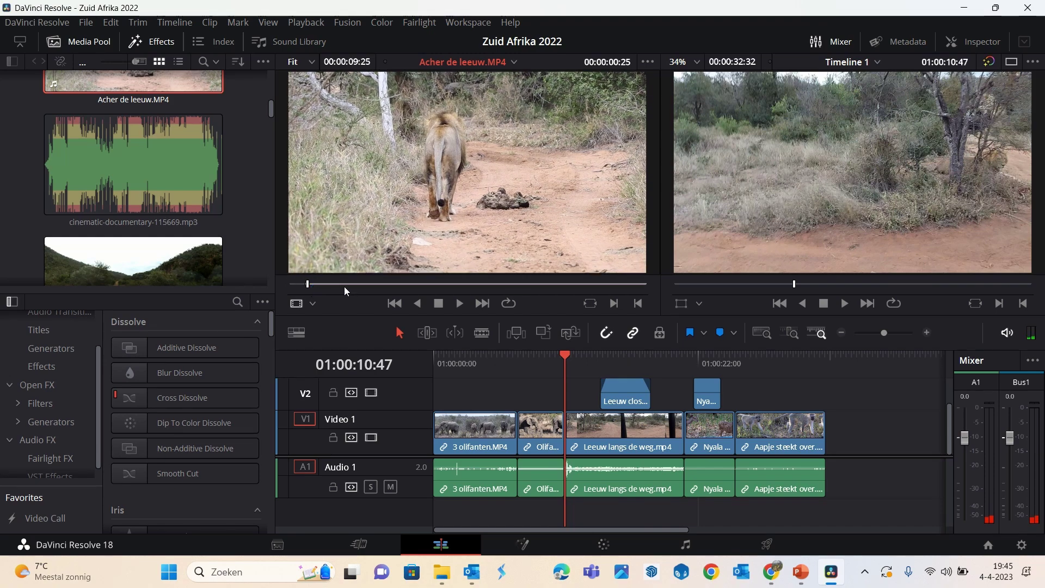
pyautogui.click(529, 288)
pyautogui.press('o')
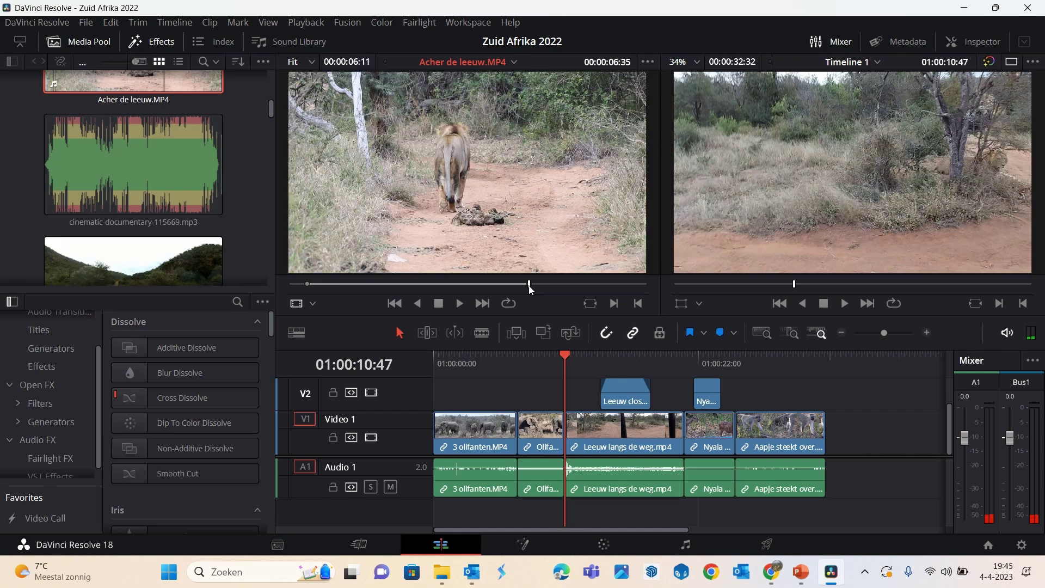
pyautogui.moveTo(434, 155)
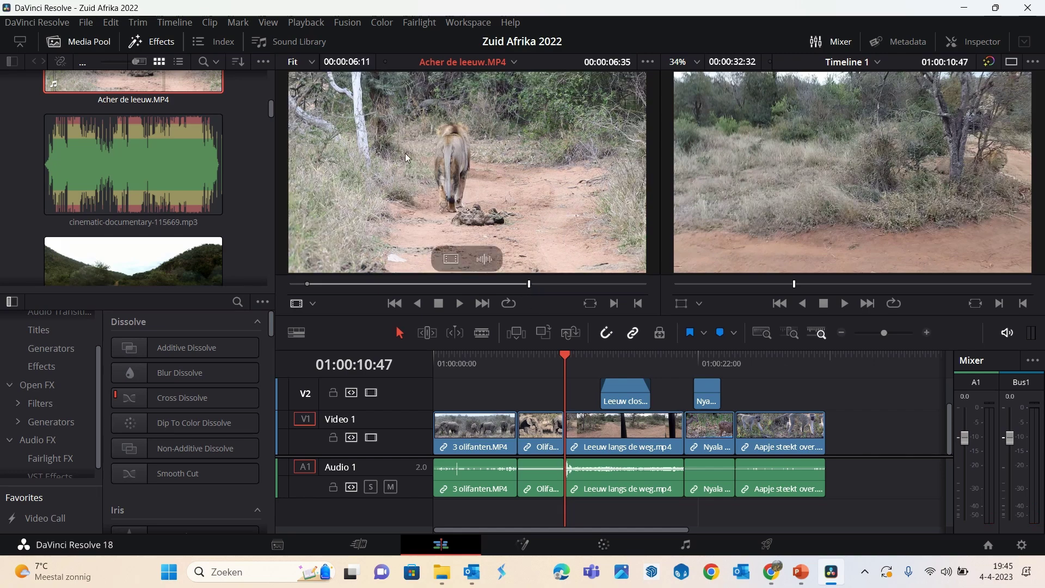
pyautogui.moveTo(405, 152); pyautogui.dragTo(966, 101)
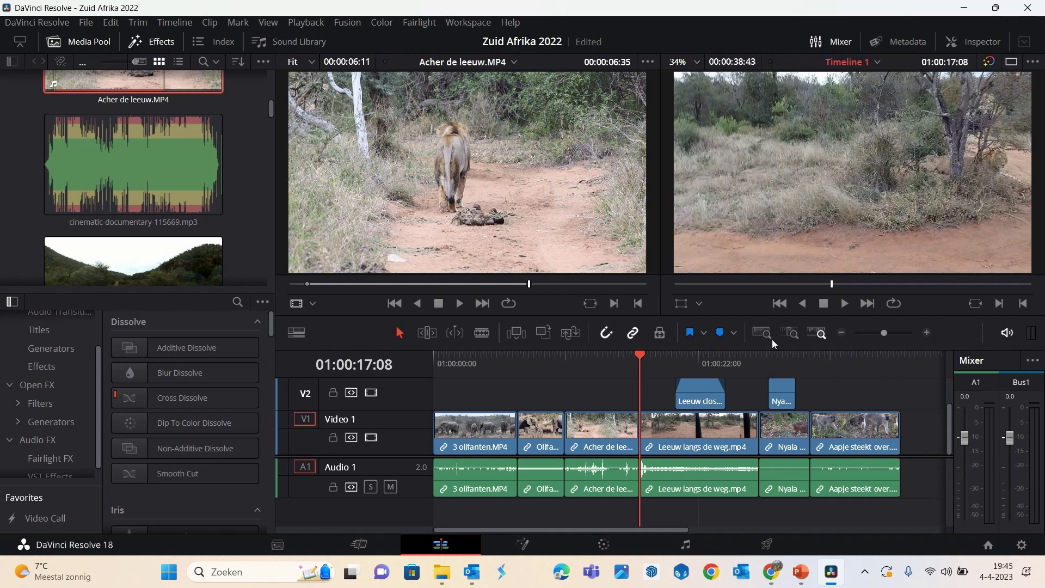
# - Move the Aapje steekt over clip away, then turn on Snapping and snap it back against Nyala
pyautogui.moveTo(837, 433)
pyautogui.mouseDown()
pyautogui.moveTo(871, 432)
pyautogui.moveTo(848, 439)
pyautogui.mouseUp()
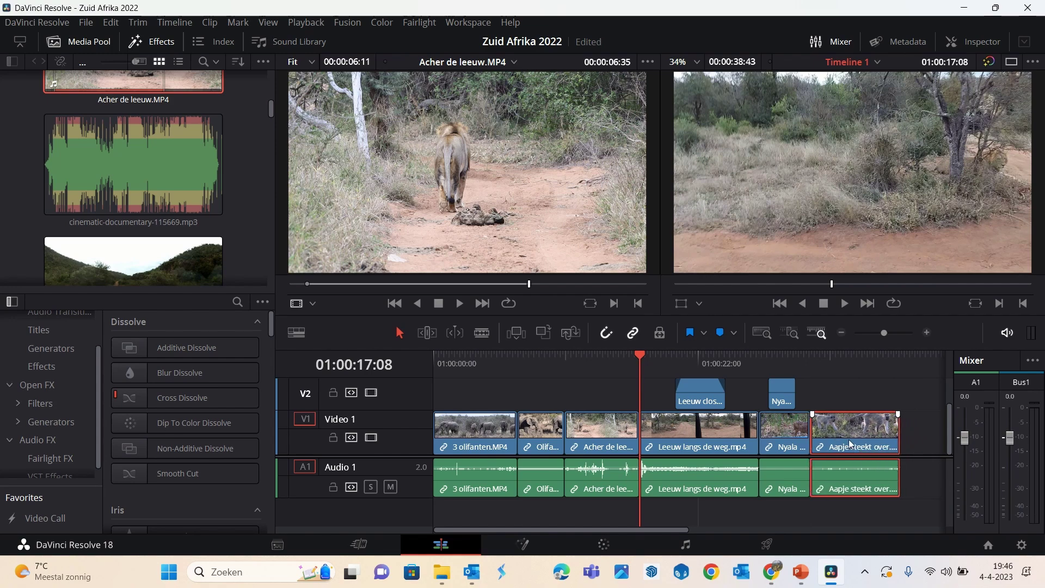
pyautogui.moveTo(841, 424)
pyautogui.mouseDown()
pyautogui.moveTo(857, 430)
pyautogui.moveTo(819, 444)
pyautogui.moveTo(855, 440)
pyautogui.mouseUp()
pyautogui.click(605, 333)
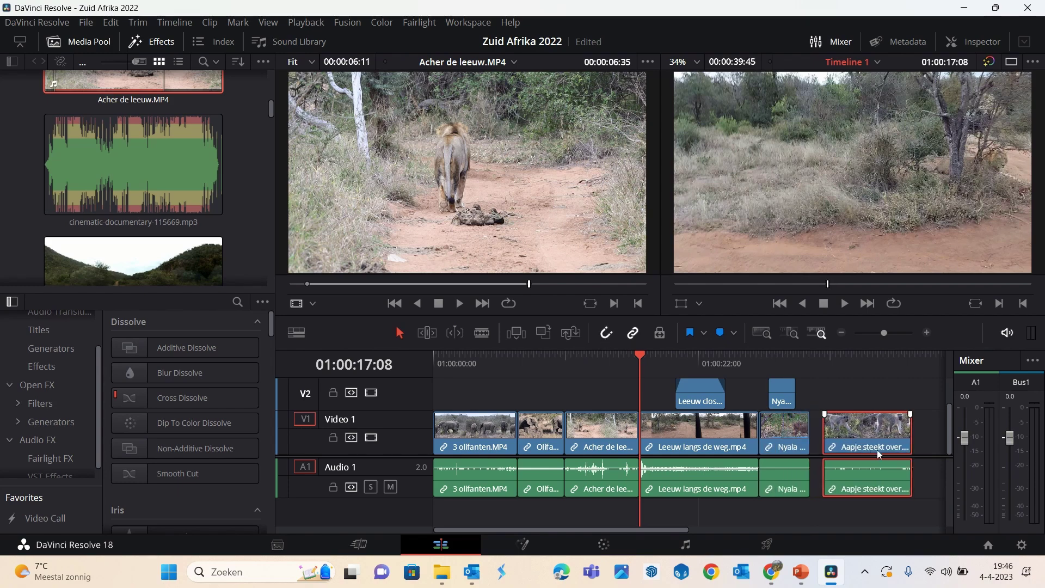
pyautogui.moveTo(880, 447); pyautogui.dragTo(867, 446)
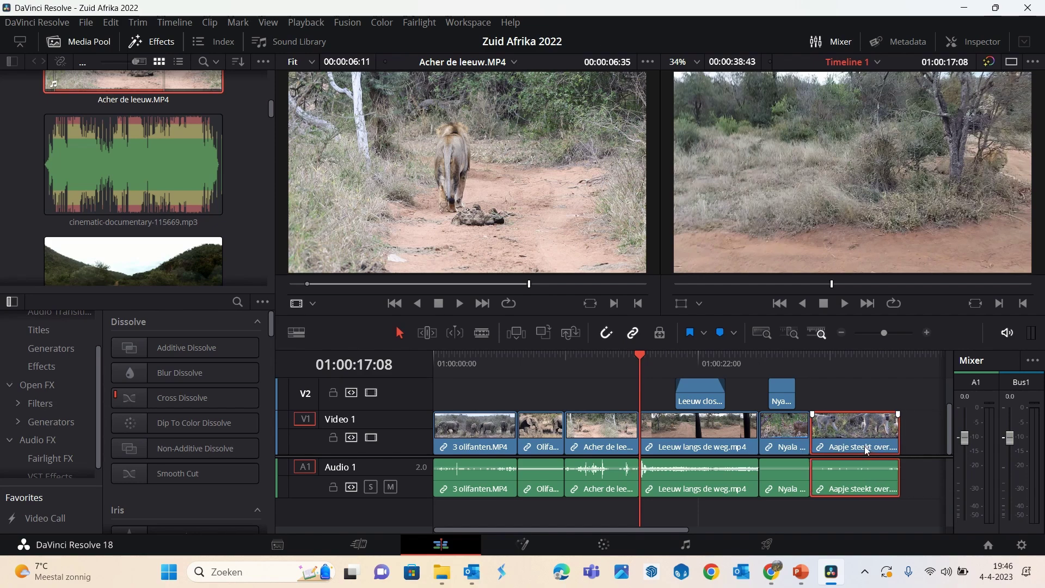
# - Keep Linked Selection on, realign Aapje's video in sync with its audio after Nyala, and save
pyautogui.click(632, 334)
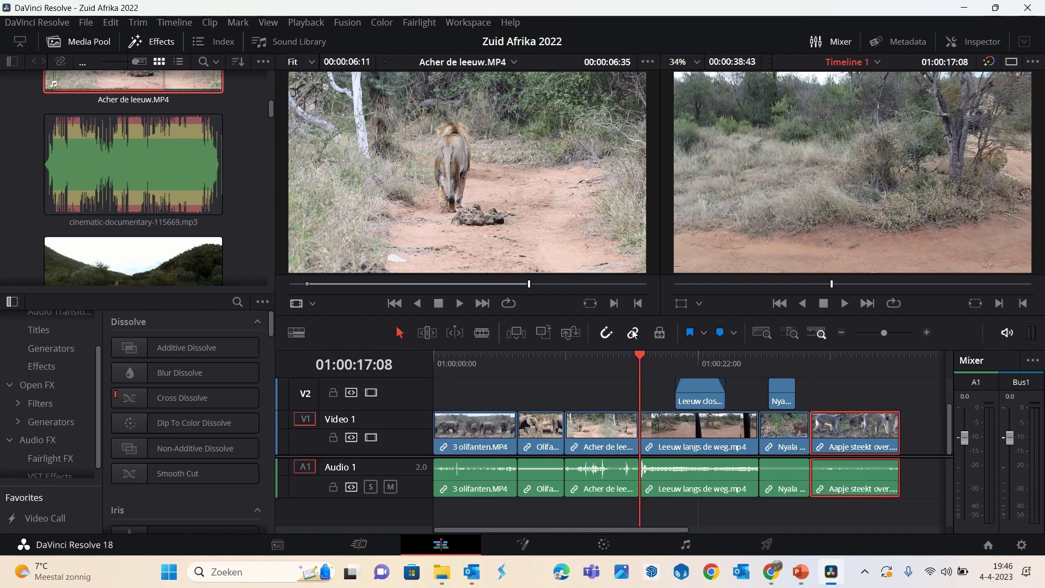
pyautogui.click(633, 334)
pyautogui.click(917, 446)
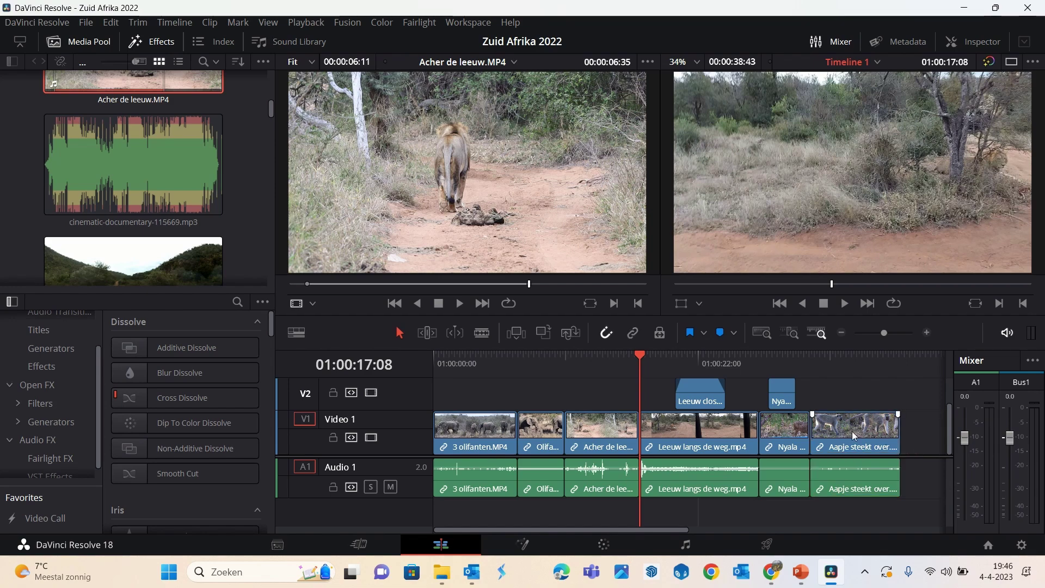
pyautogui.moveTo(848, 434); pyautogui.dragTo(880, 437)
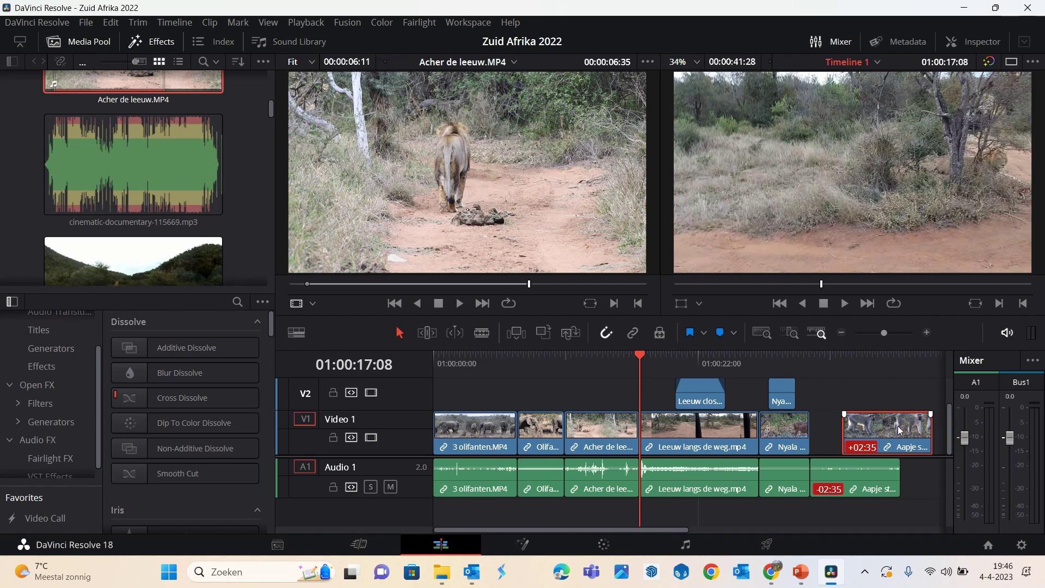
pyautogui.moveTo(897, 431); pyautogui.dragTo(871, 431)
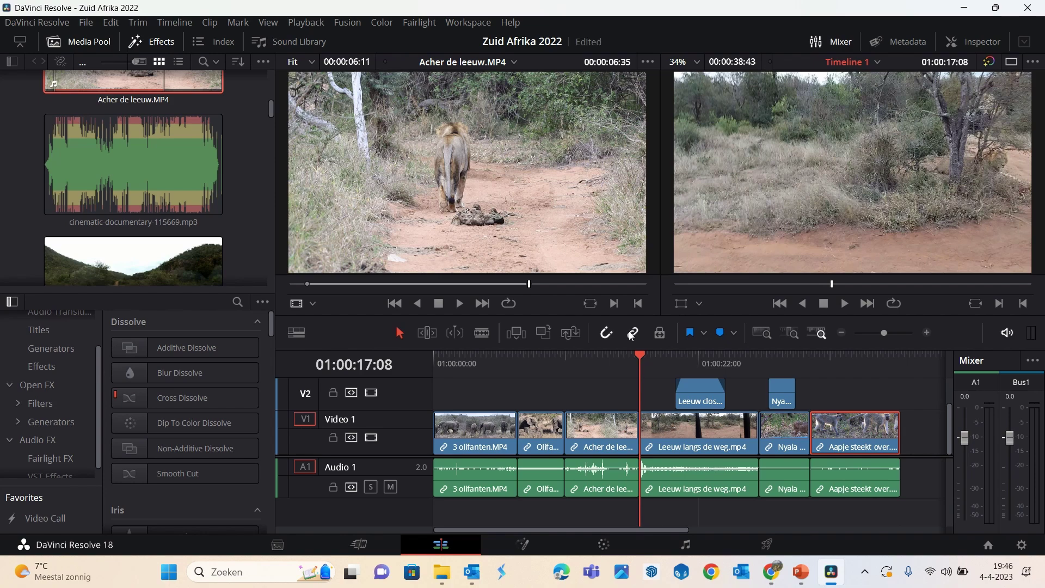
pyautogui.hotkey('ctrl', 's')
# - Select the 3 olifanten clip and show its properties in the Inspector
pyautogui.click(687, 472)
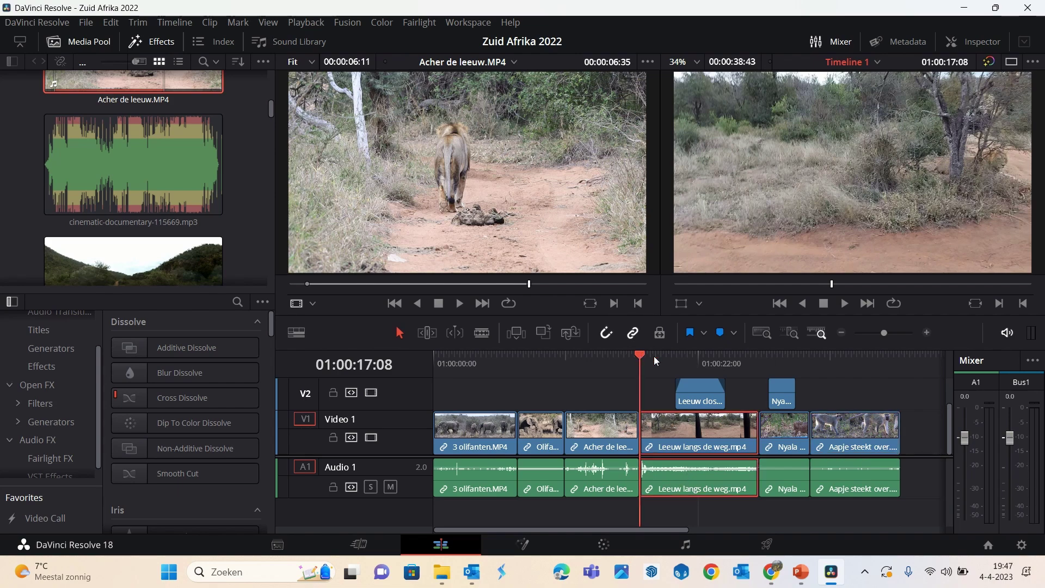
pyautogui.moveTo(654, 356); pyautogui.dragTo(461, 356)
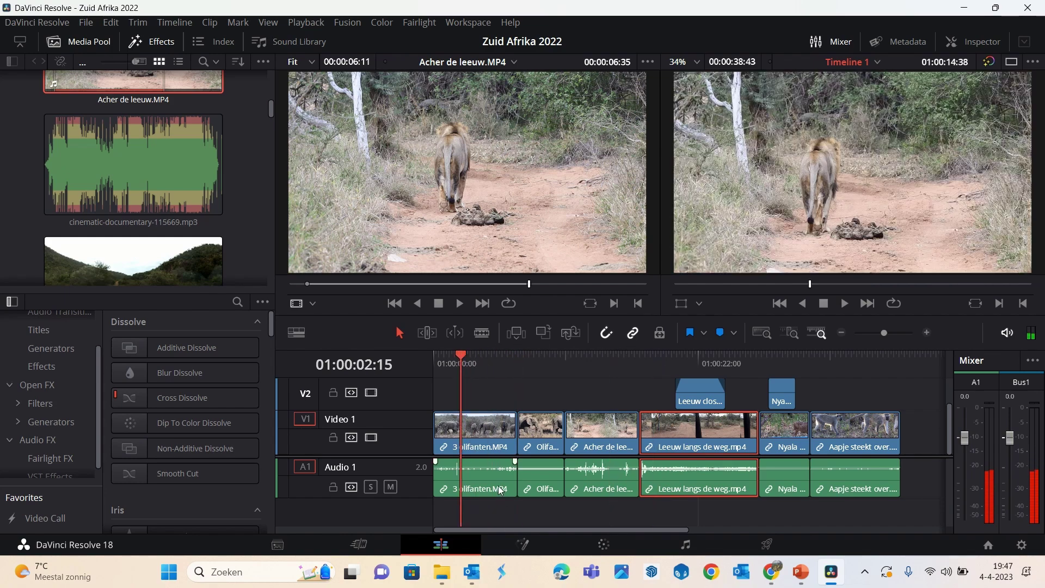
pyautogui.click(494, 482)
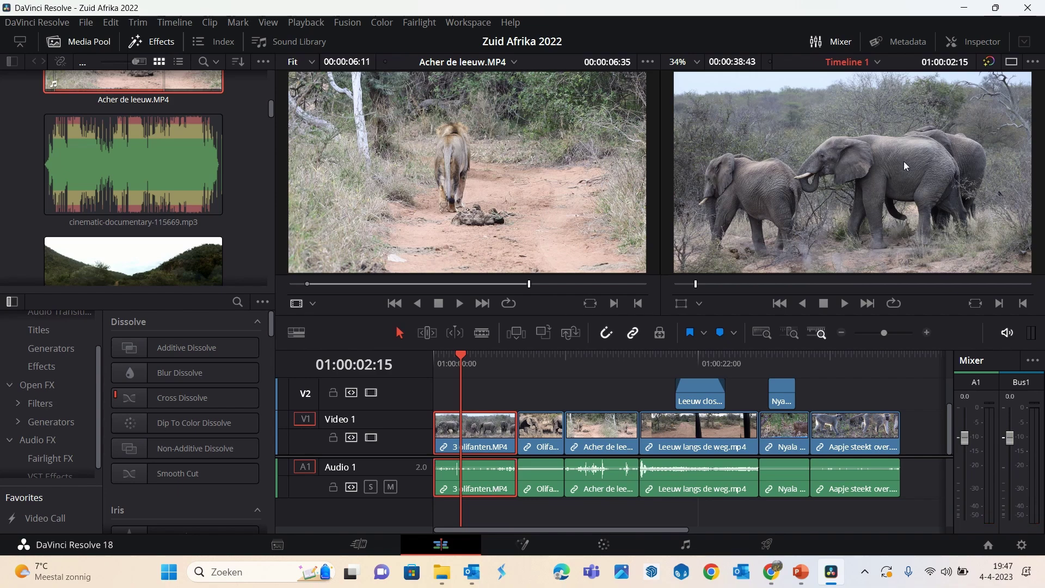
pyautogui.click(977, 43)
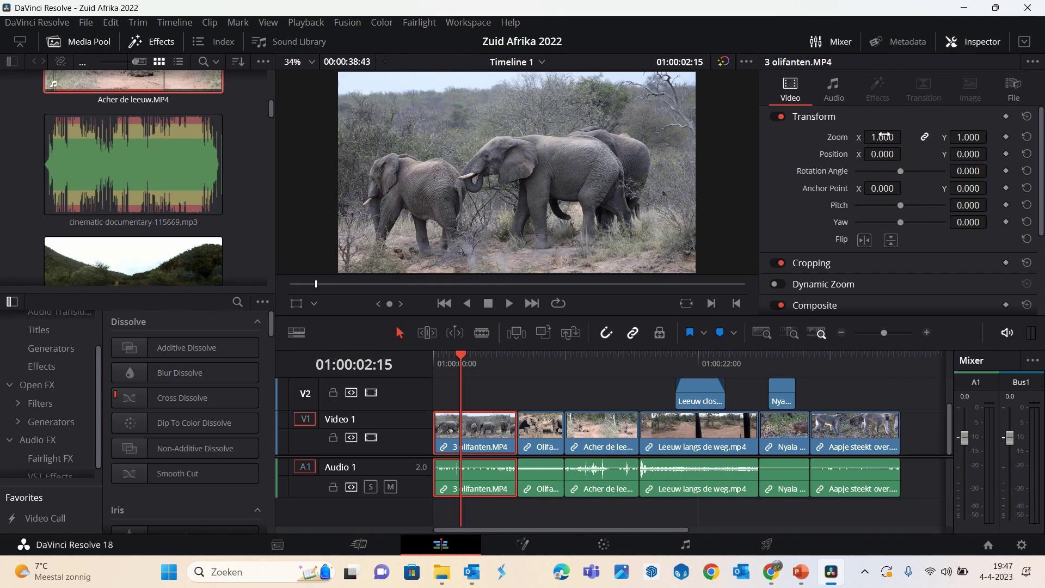
# - Try Zoom and Position X values, then reset them to 1.000 and 0.000
pyautogui.moveTo(882, 137); pyautogui.dragTo(885, 138)
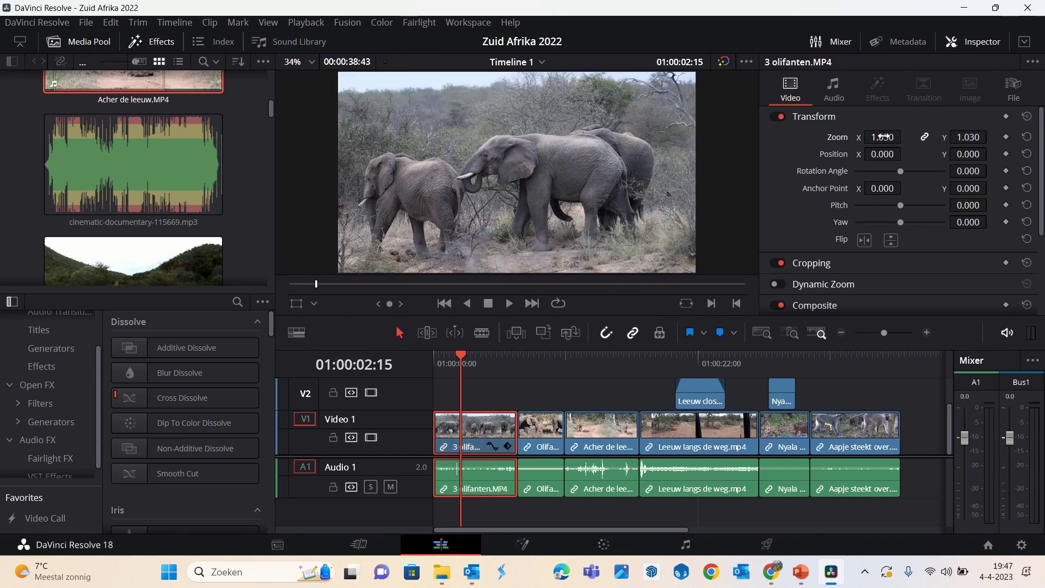
pyautogui.click(1026, 138)
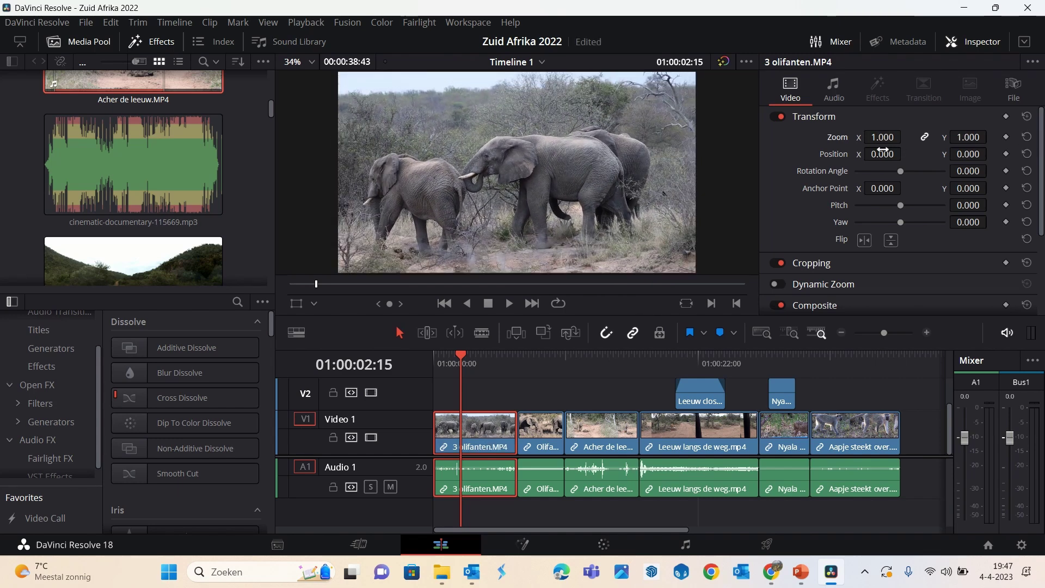
pyautogui.moveTo(882, 155)
pyautogui.mouseDown()
pyautogui.moveTo(906, 153)
pyautogui.moveTo(893, 154)
pyautogui.mouseUp()
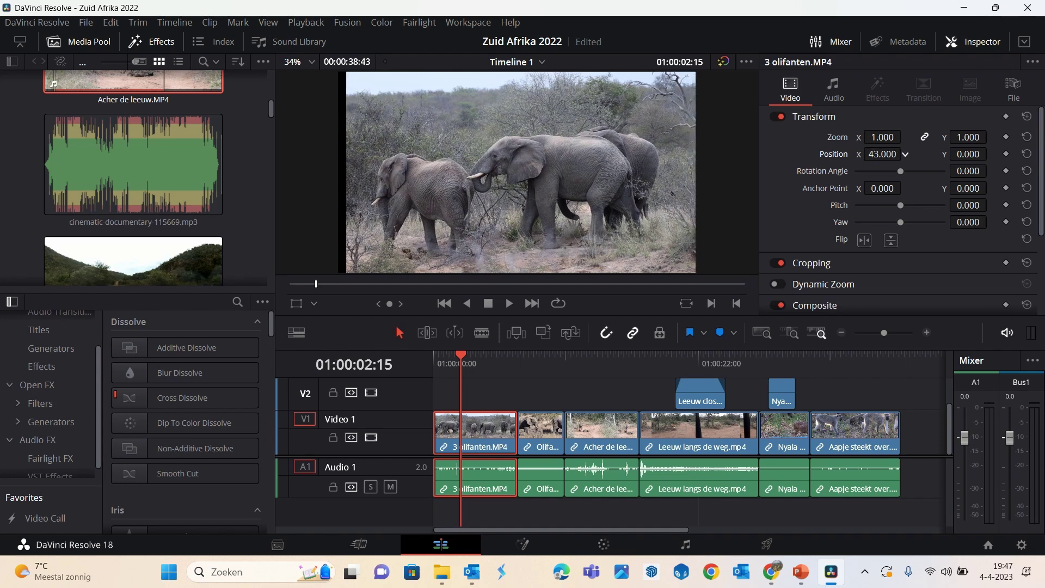
pyautogui.click(1029, 154)
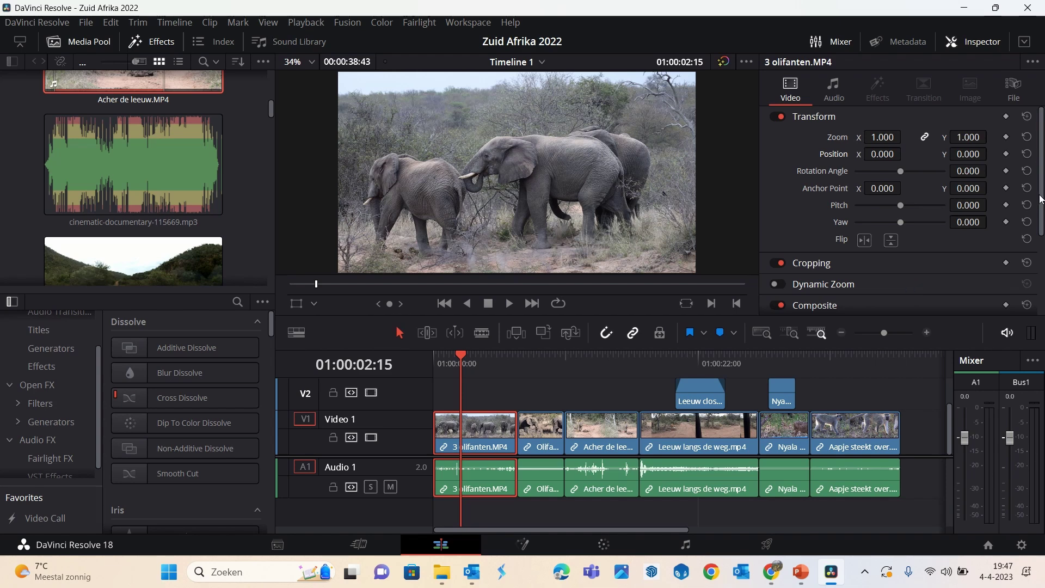
pyautogui.scroll(-1, 1042, 214)
pyautogui.moveTo(1042, 214); pyautogui.dragTo(1043, 279)
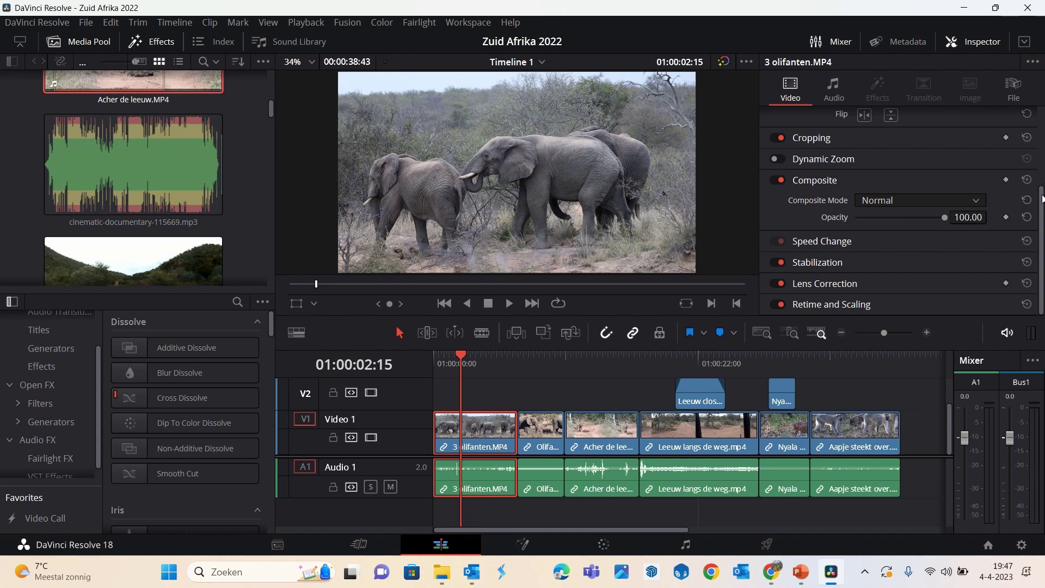
pyautogui.scroll(5, 1044, 236)
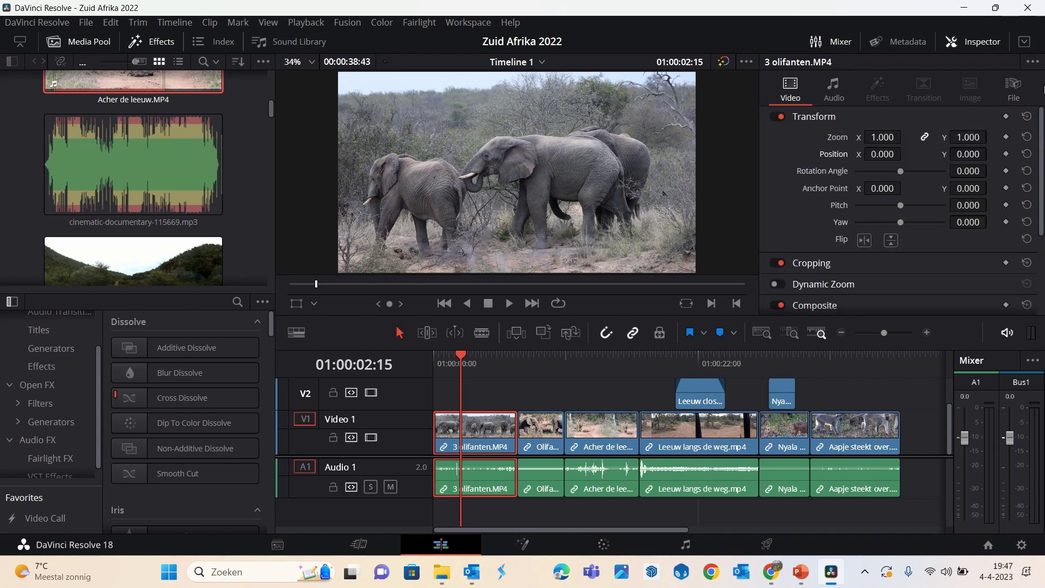
# - In the Audio tab, lower 3 olifanten's volume to -19.62 and Olifant met modder's to -8.70
pyautogui.click(835, 85)
pyautogui.moveTo(922, 136); pyautogui.dragTo(910, 141)
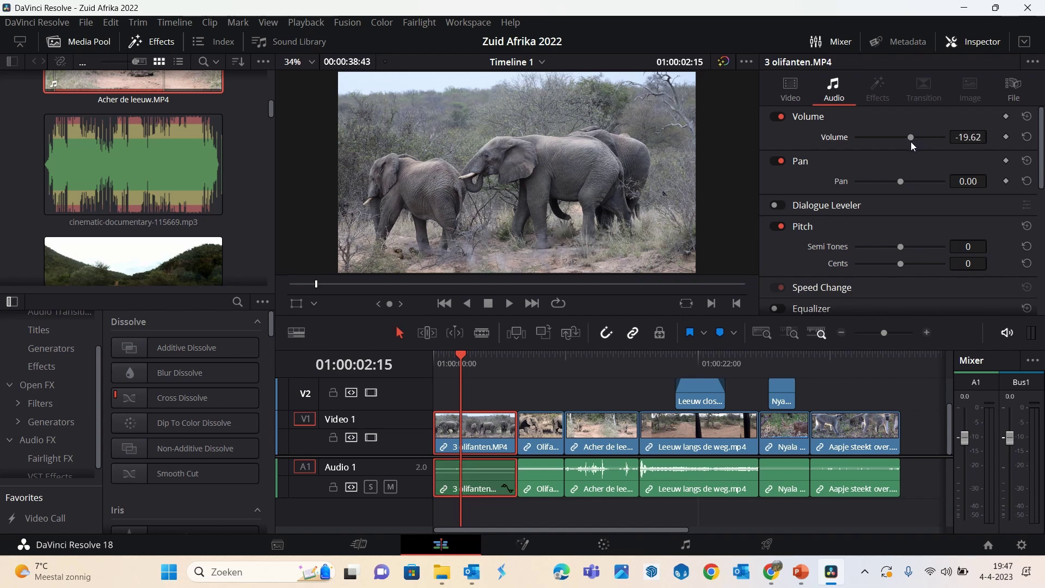
pyautogui.click(539, 484)
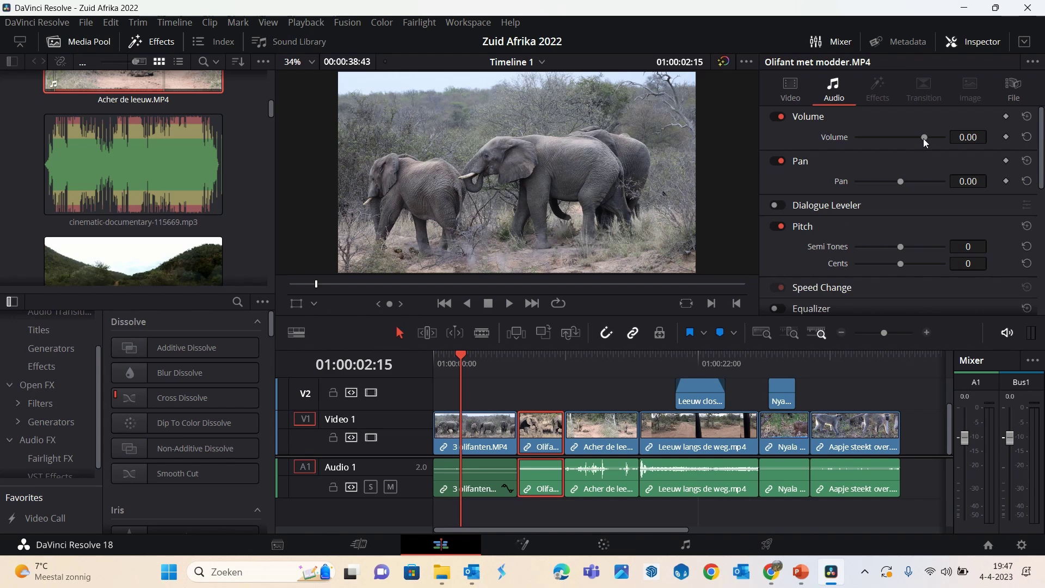
pyautogui.moveTo(924, 140); pyautogui.dragTo(921, 140)
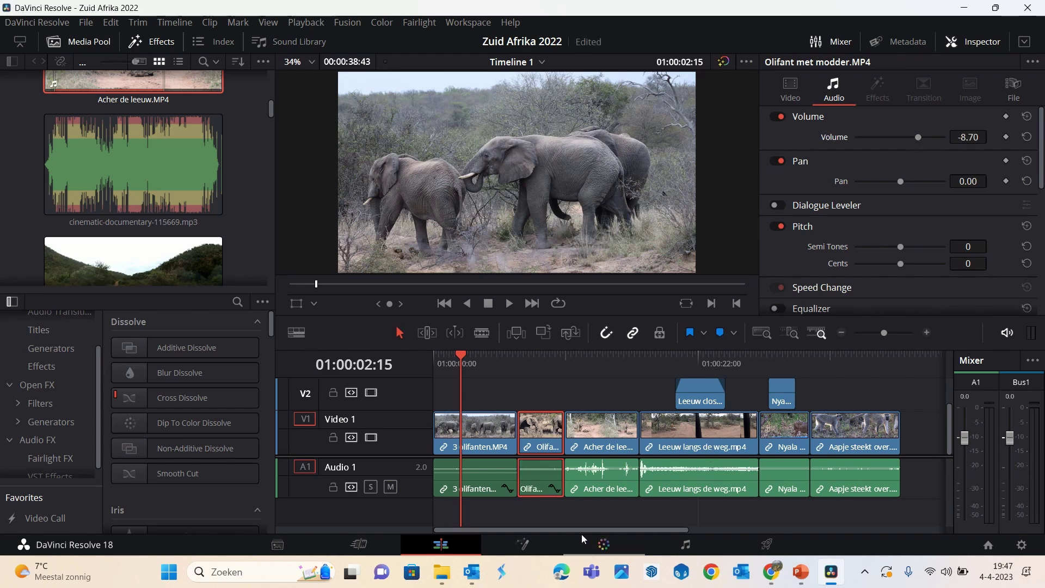
# - Select the remaining four clips together and lower their volume to -11.68
pyautogui.click(599, 479)
pyautogui.doubleClick(597, 479)
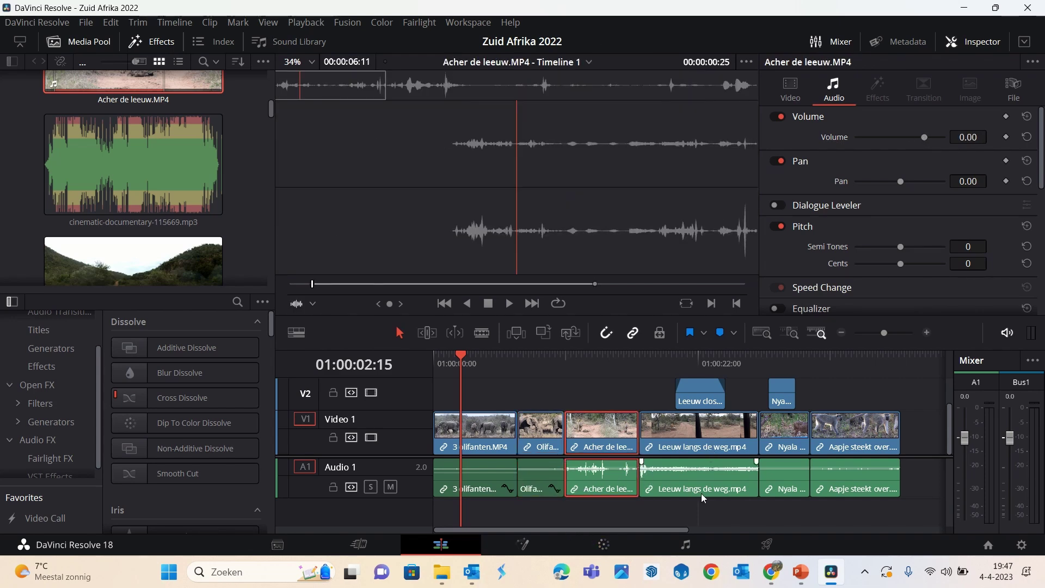
pyautogui.moveTo(933, 472); pyautogui.dragTo(599, 477)
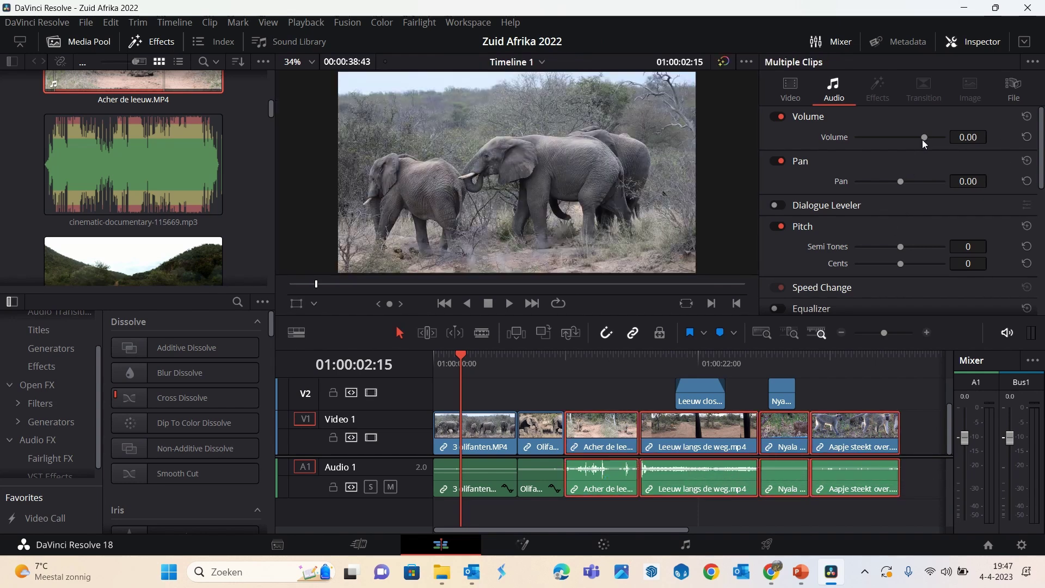
pyautogui.moveTo(922, 138); pyautogui.dragTo(914, 139)
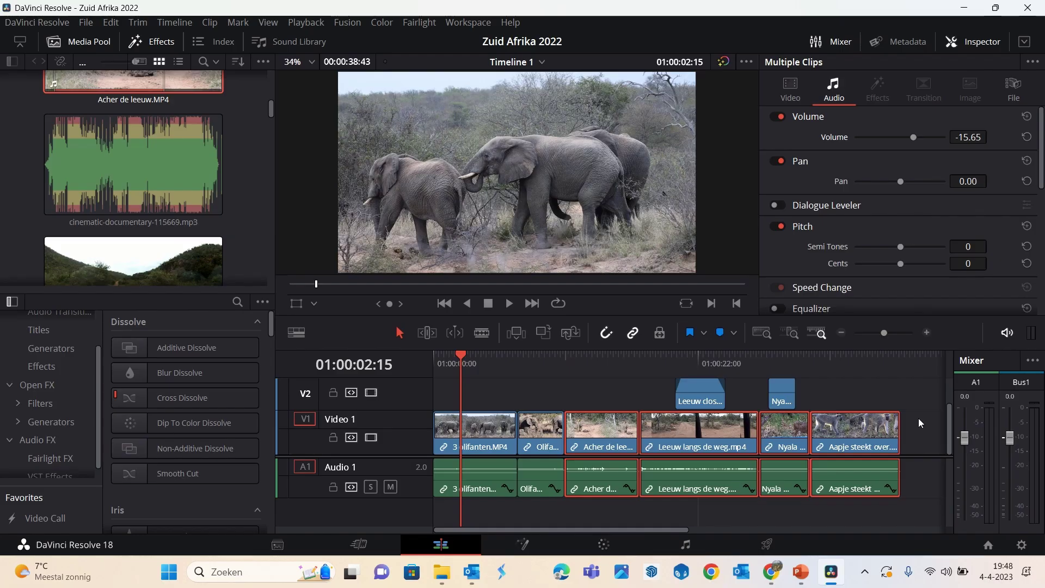
pyautogui.click(919, 418)
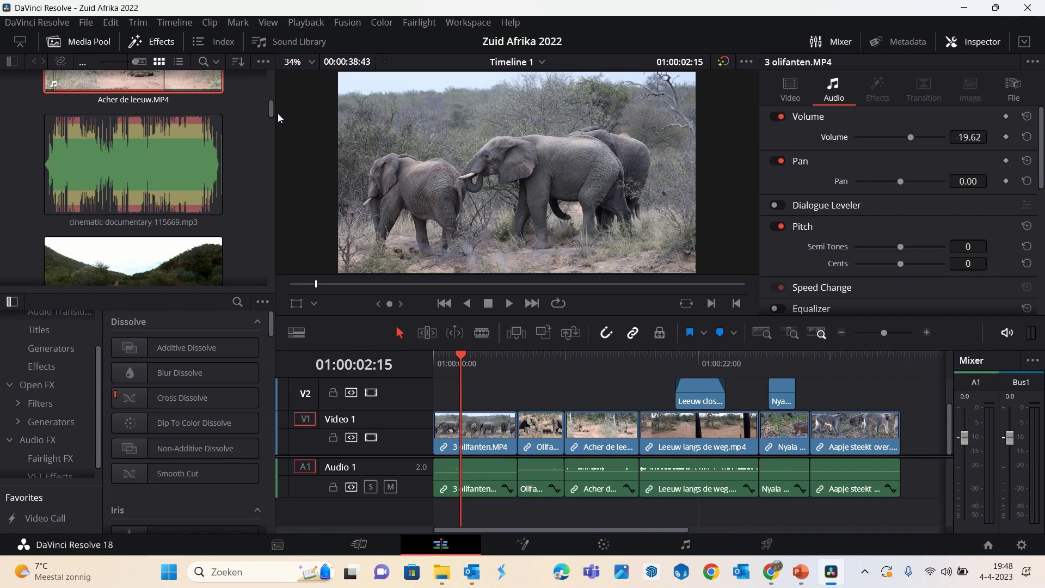
# - Load emotional-inspiring-epic-trailer-11258.mp3 into the viewer and preview it
pyautogui.moveTo(273, 115); pyautogui.dragTo(270, 139)
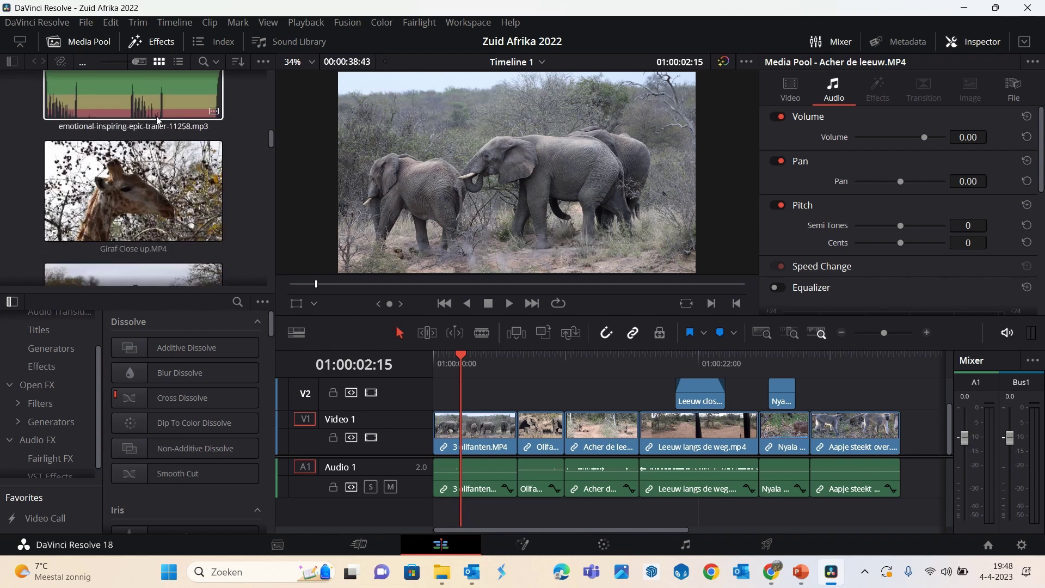
pyautogui.click(137, 102)
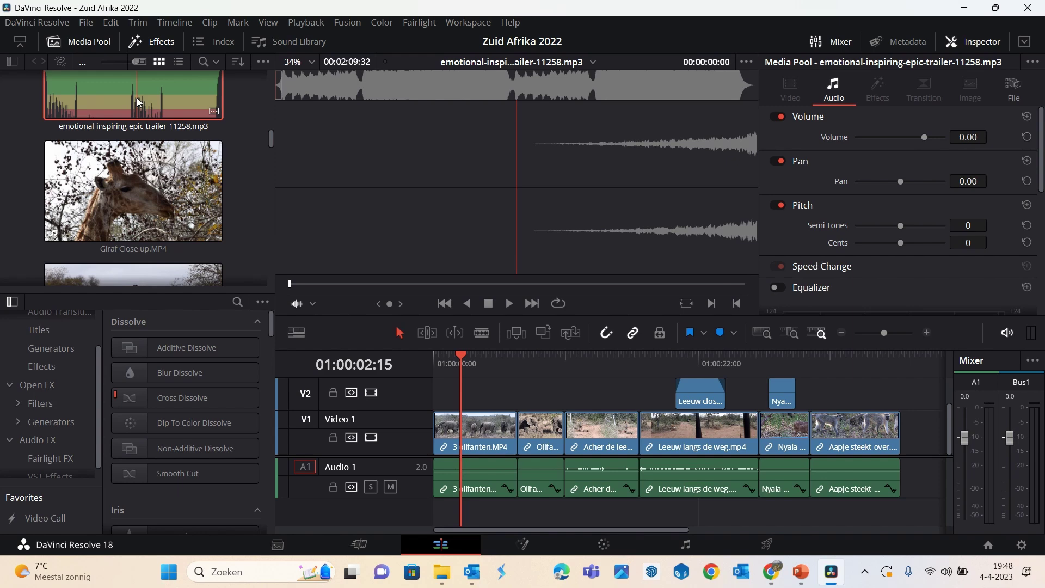
pyautogui.press('space')
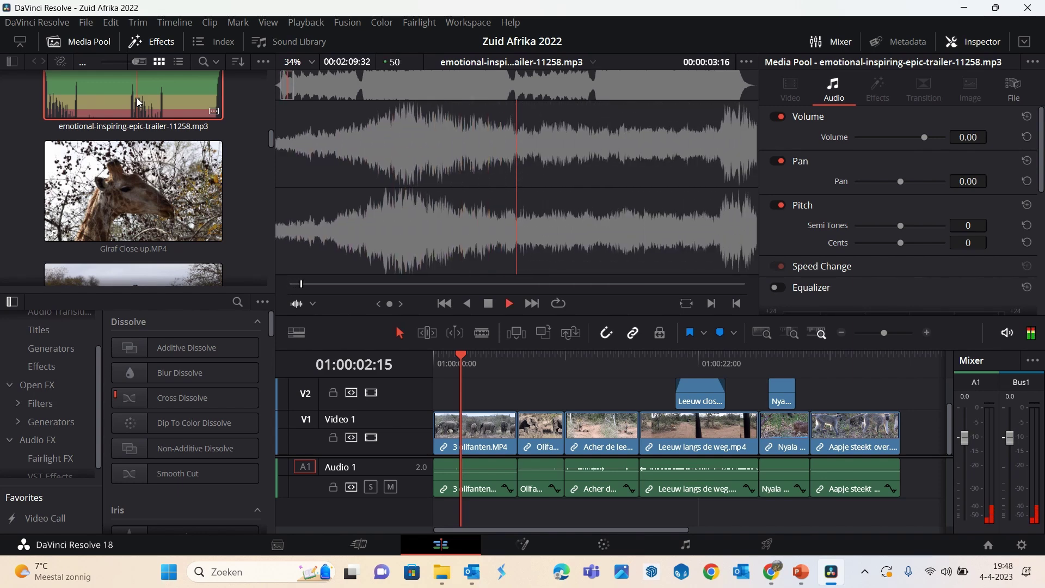
pyautogui.press('XF86AudioLowerVolume')
pyautogui.press('XF86AudioLowerVolume')
pyautogui.press('XF86AudioLowerVolume')
pyautogui.press('XF86AudioLowerVolume')
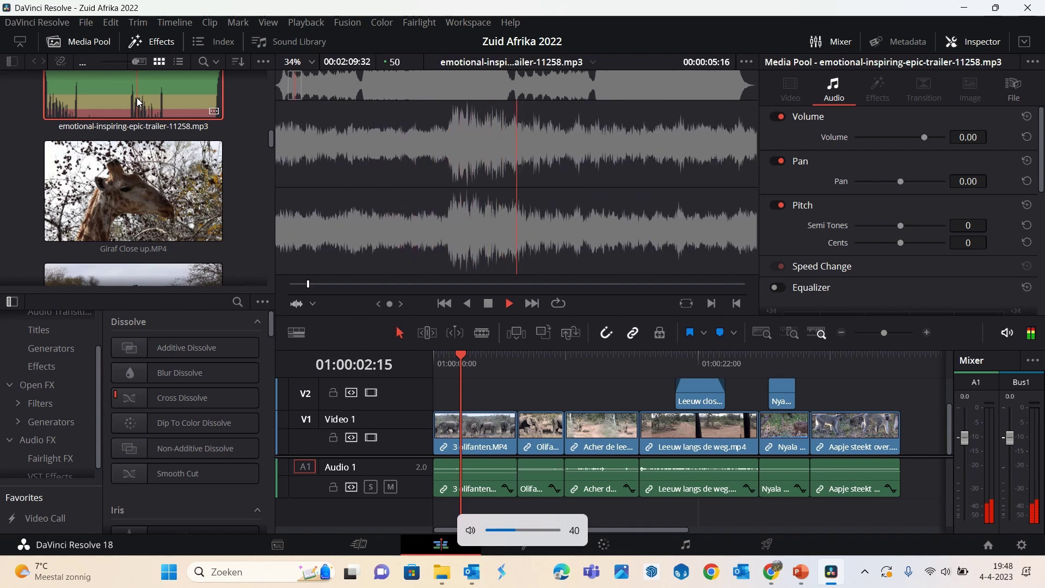
pyautogui.press('space')
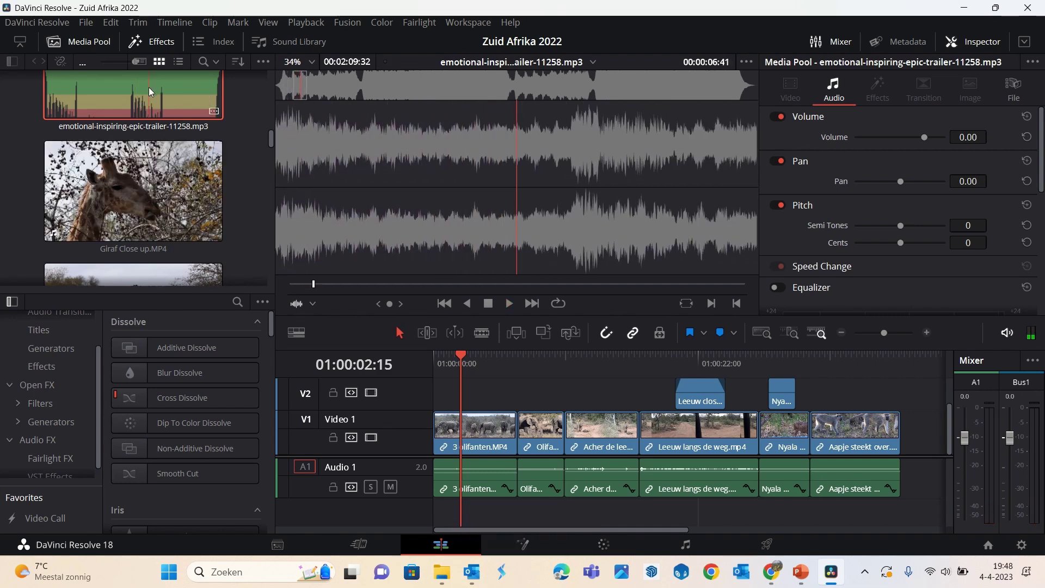
# - Drop the trailer music onto a new A2 track, select it, and return the playhead to the start
pyautogui.moveTo(149, 87); pyautogui.dragTo(448, 172)
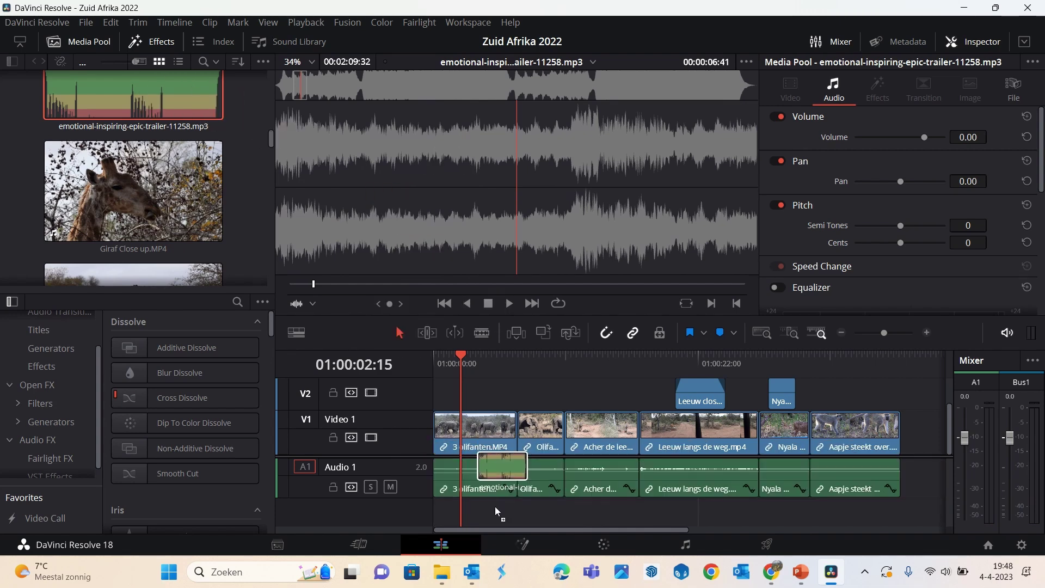
pyautogui.moveTo(448, 172)
pyautogui.mouseDown()
pyautogui.moveTo(486, 523)
pyautogui.moveTo(438, 522)
pyautogui.mouseUp()
pyautogui.click(581, 522)
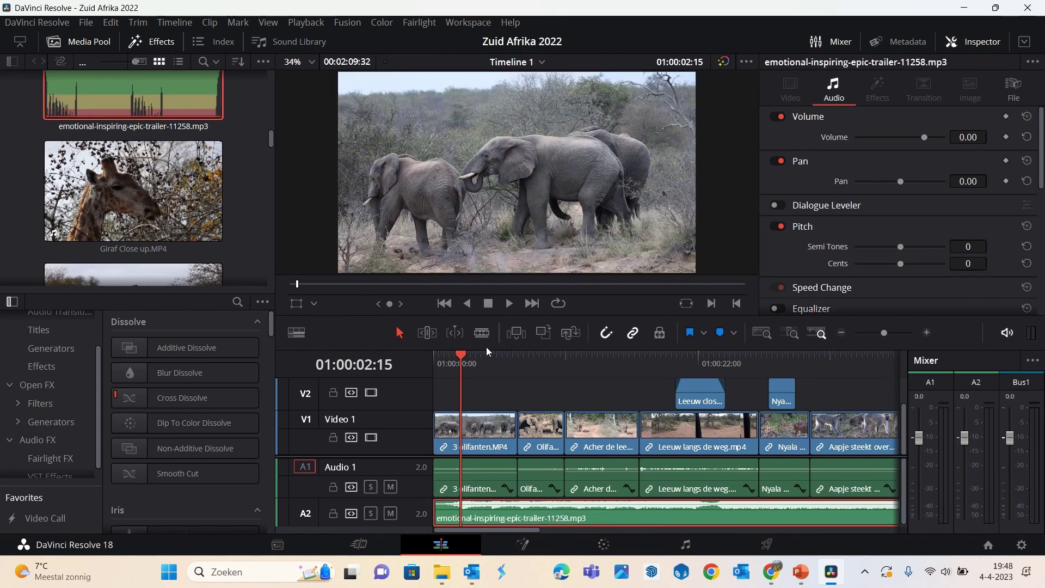
pyautogui.click(462, 358)
pyautogui.click(435, 358)
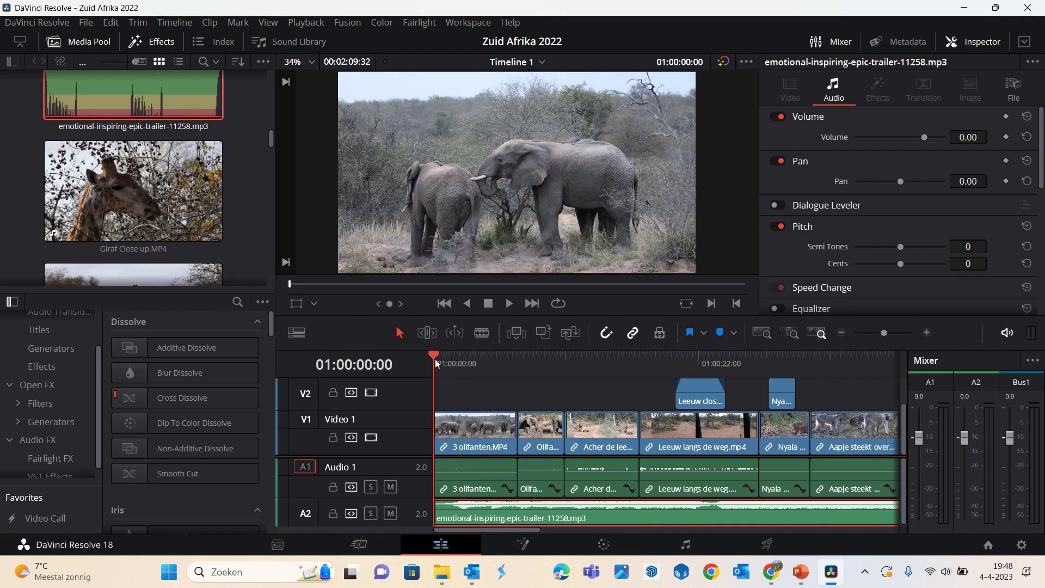
# - Play the edit with music, stop on the elephant shot at 01:00:04:45, and zoom the timeline in
pyautogui.press('space')
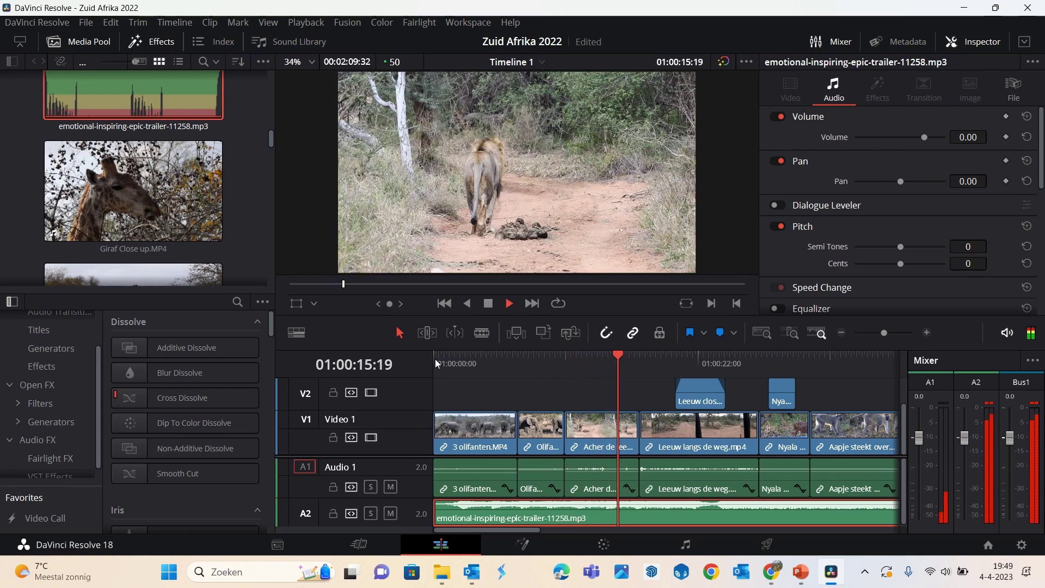
pyautogui.press('space')
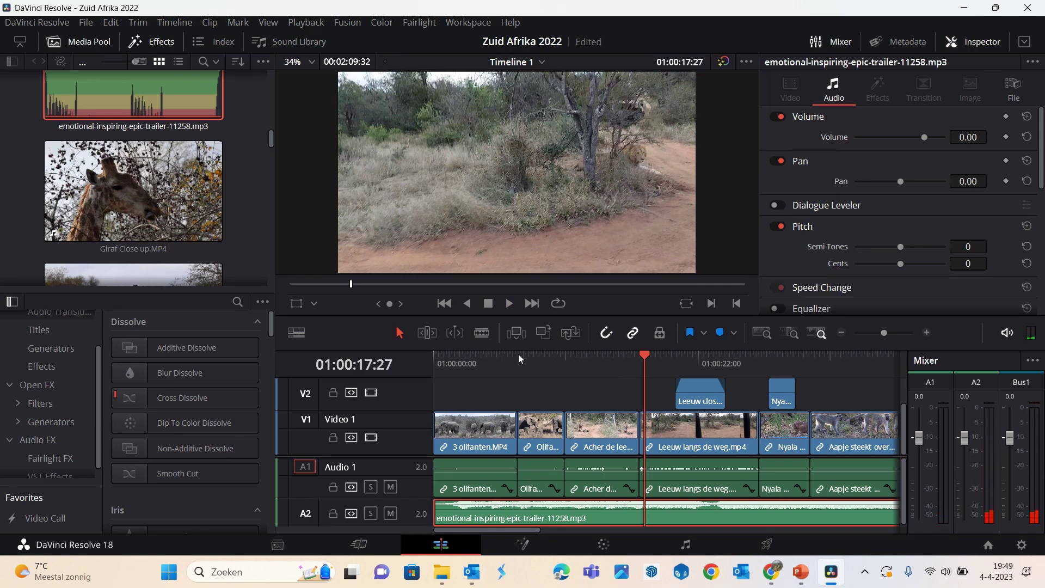
pyautogui.moveTo(520, 358); pyautogui.dragTo(447, 348)
pyautogui.press('space')
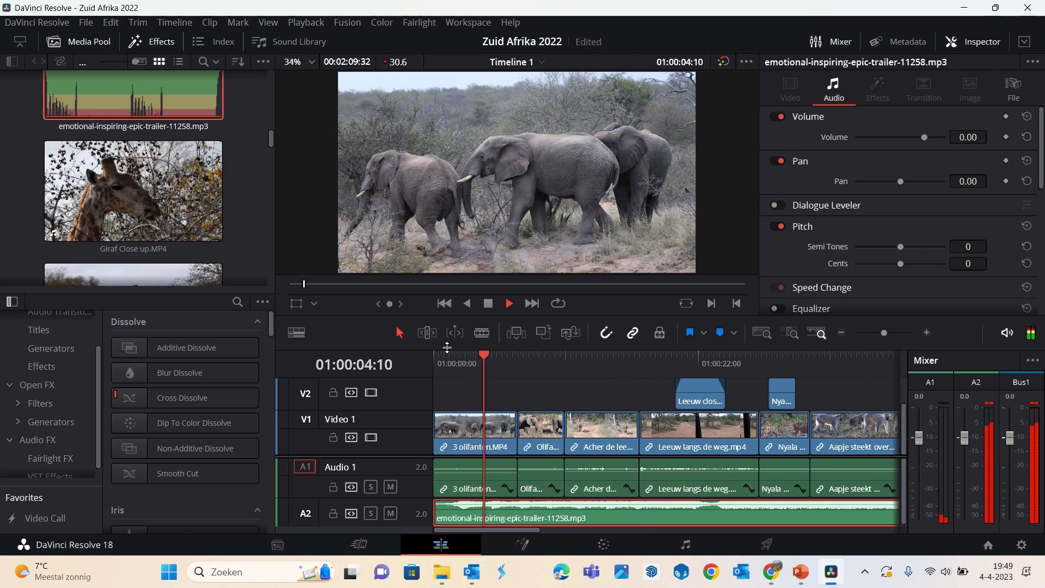
pyautogui.press('space')
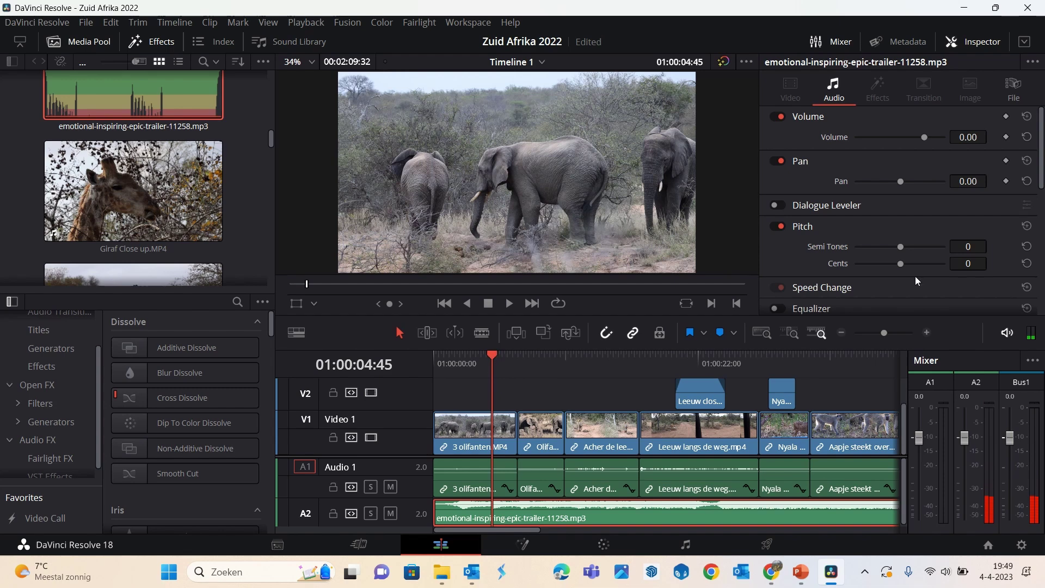
pyautogui.click(926, 333)
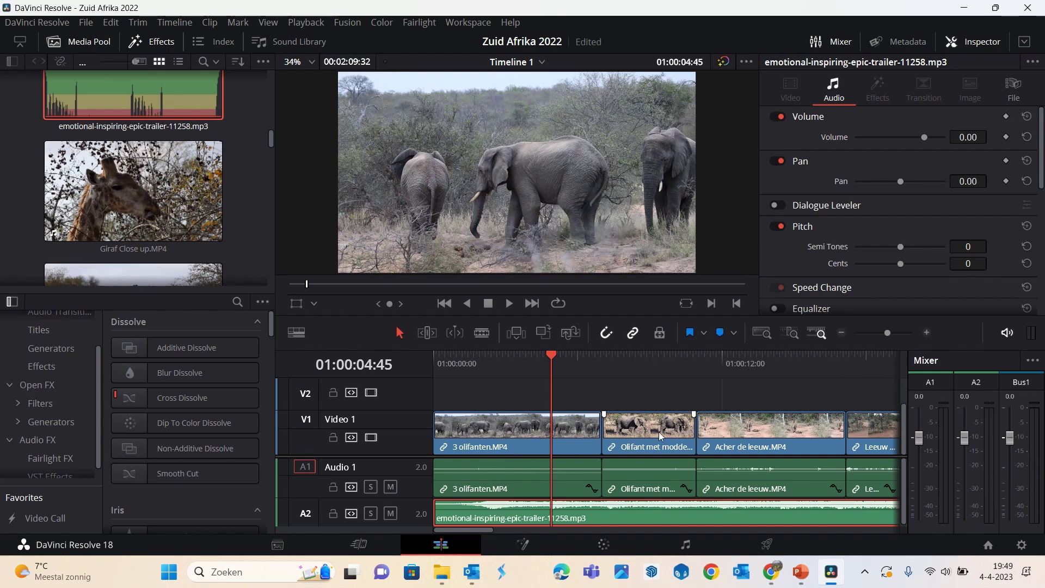
# - Blade 3 olifanten at the playhead, delete its end, and move Olifant met modder left against it
pyautogui.click(482, 333)
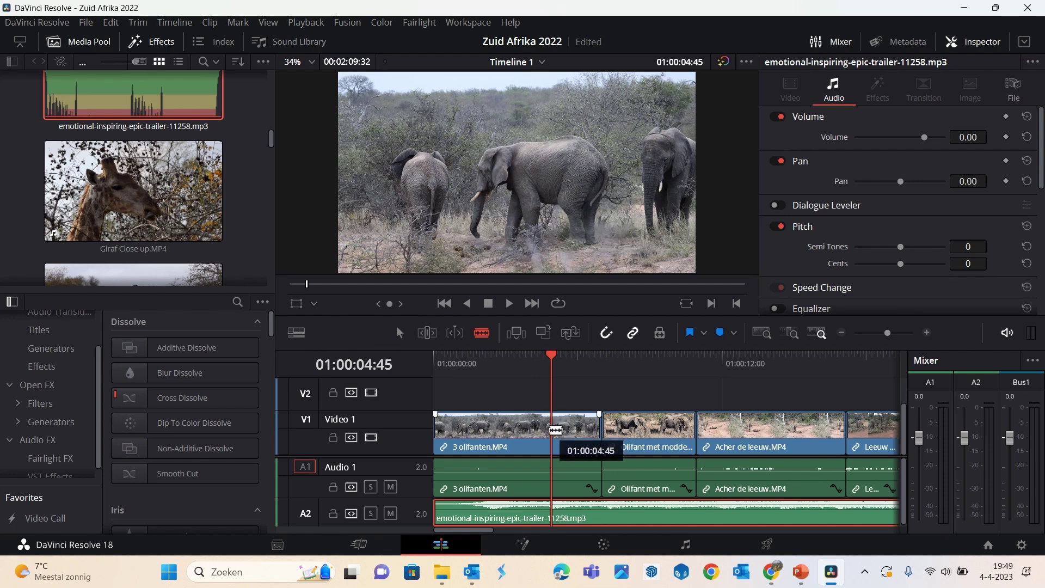
pyautogui.click(552, 431)
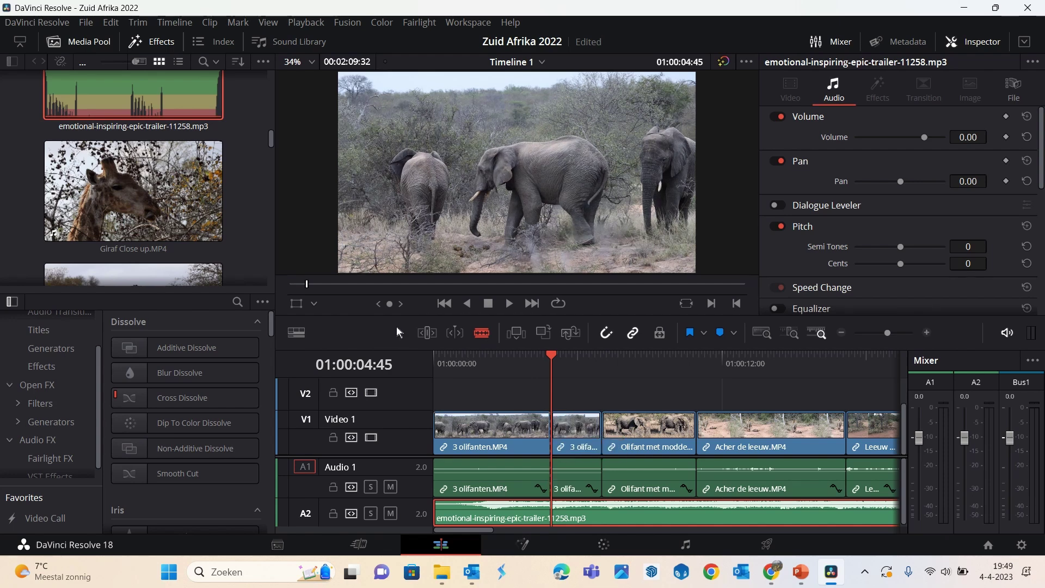
pyautogui.click(398, 333)
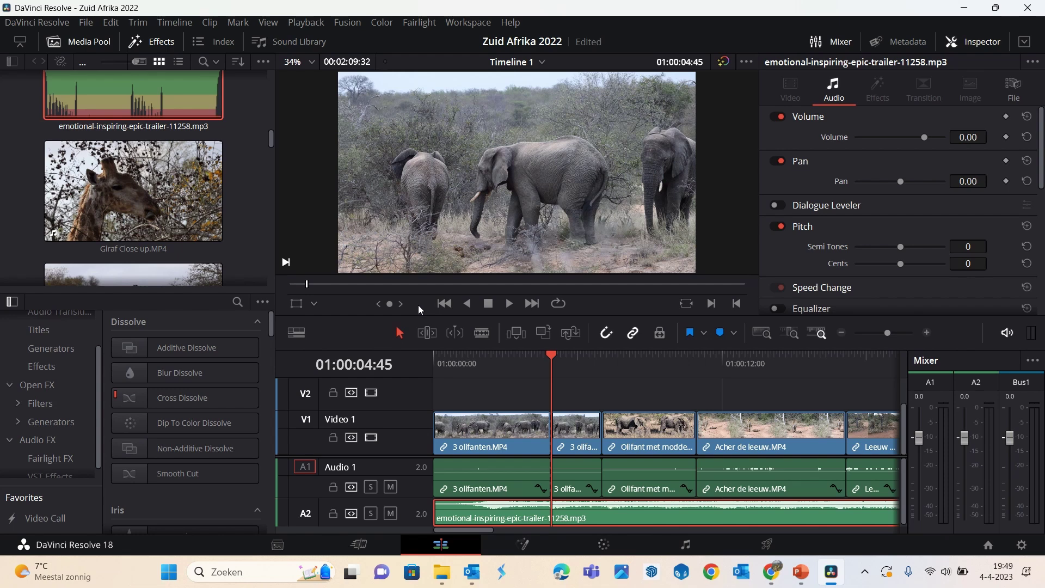
pyautogui.click(572, 434)
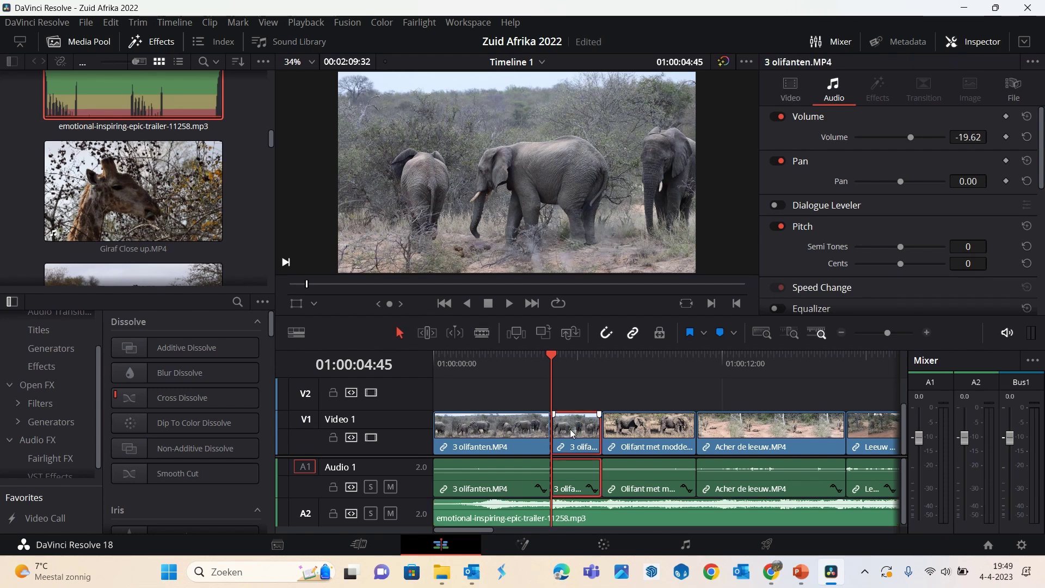
pyautogui.press('BackSpace')
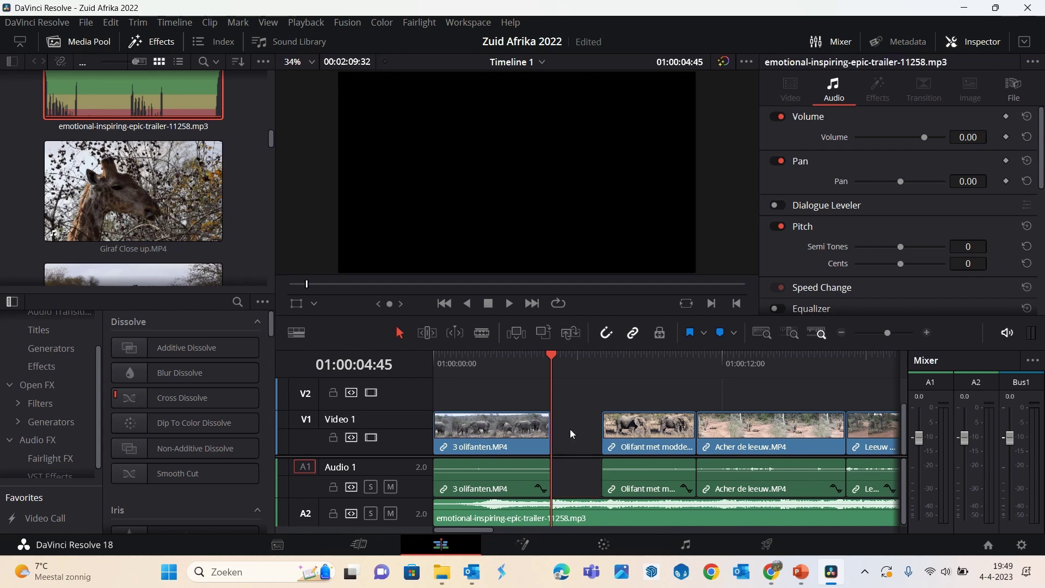
pyautogui.click(648, 436)
pyautogui.moveTo(649, 437); pyautogui.dragTo(602, 440)
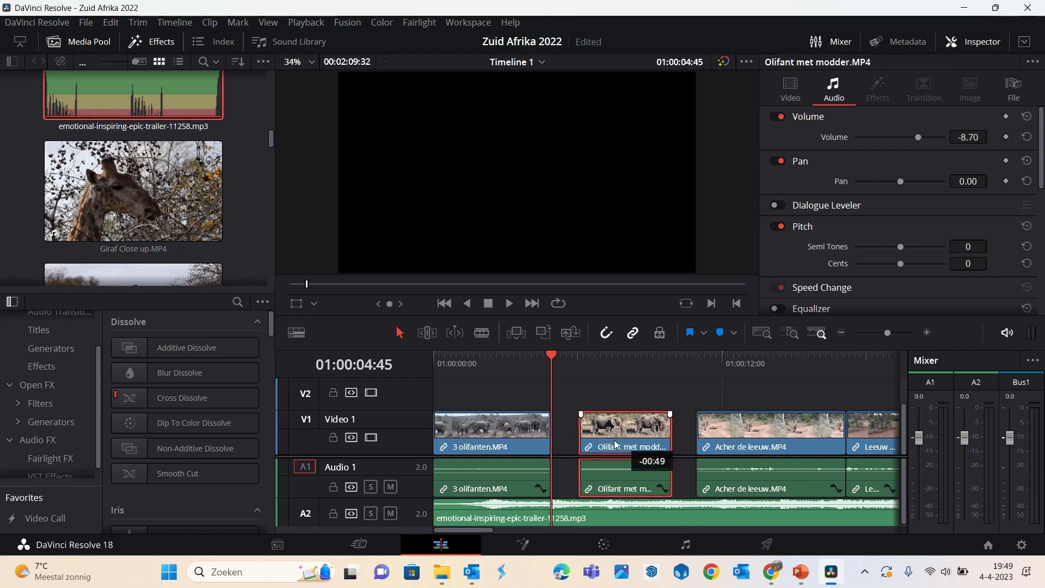
pyautogui.click(481, 361)
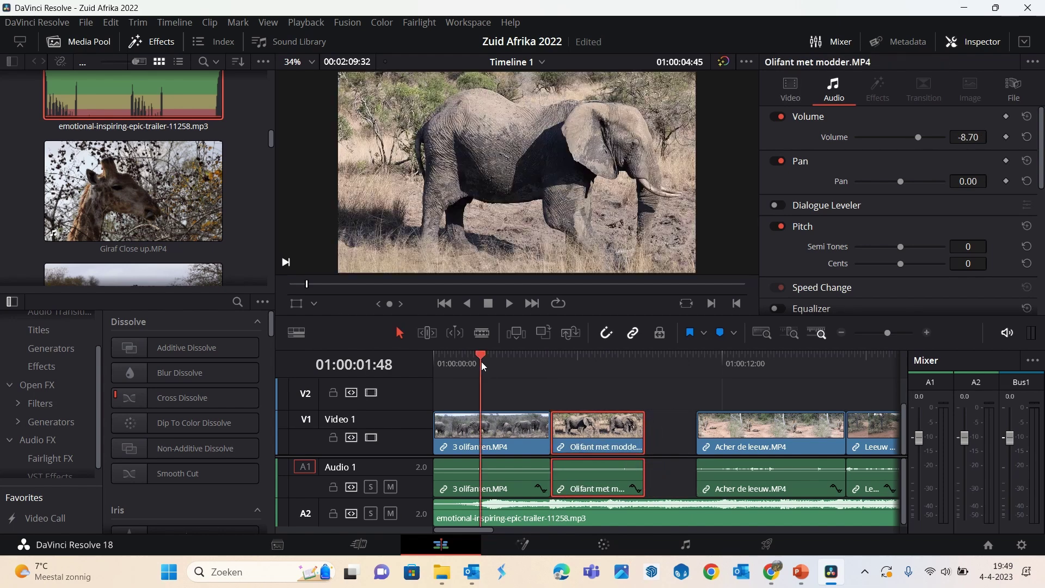
pyautogui.press('space')
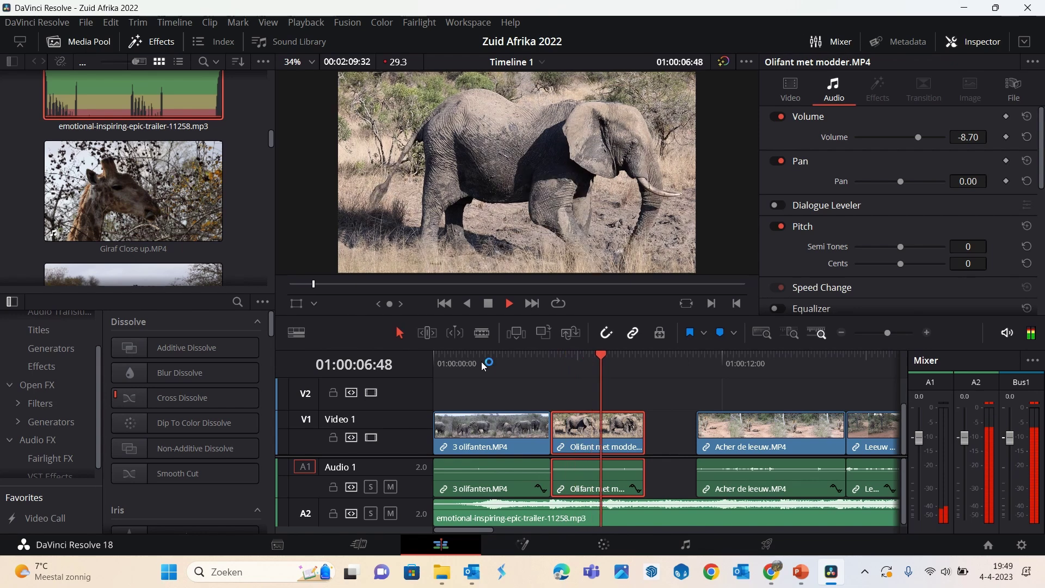
# - Trim Olifant met modder's end at 01:00:07:16 and move Acher de leeuw left against it
pyautogui.click(613, 356)
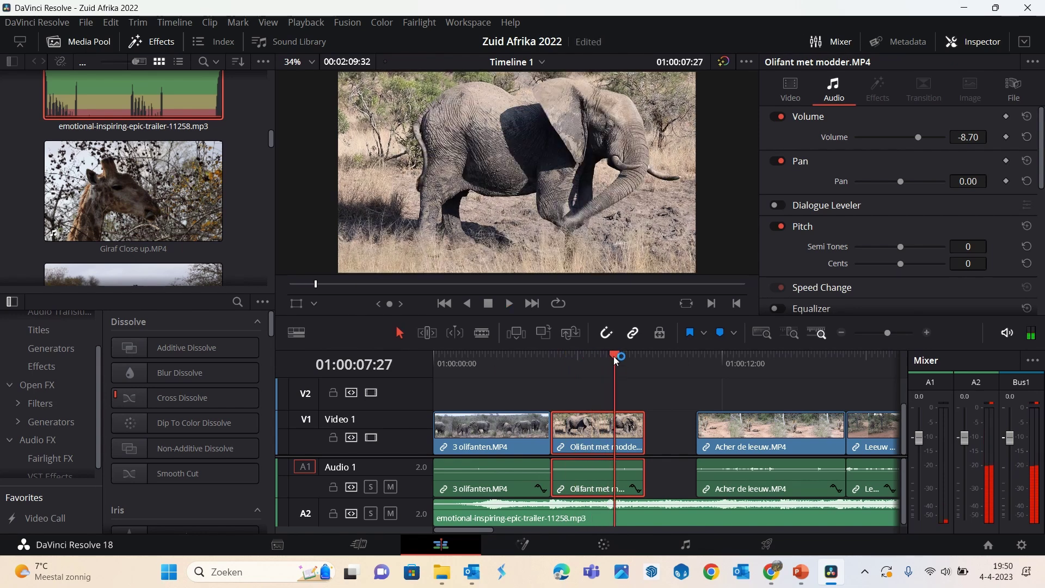
pyautogui.moveTo(613, 356); pyautogui.dragTo(610, 358)
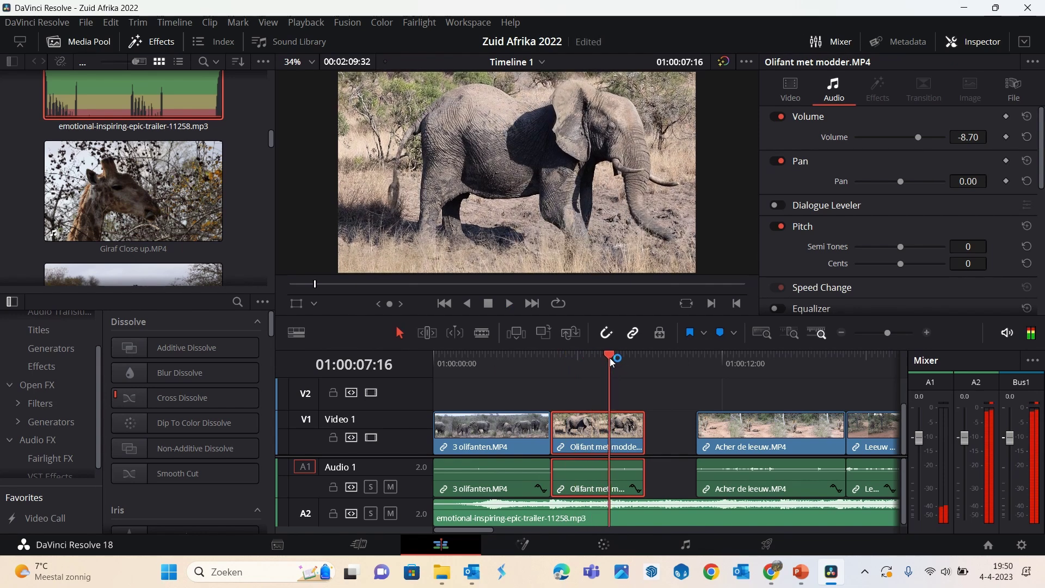
pyautogui.click(645, 437)
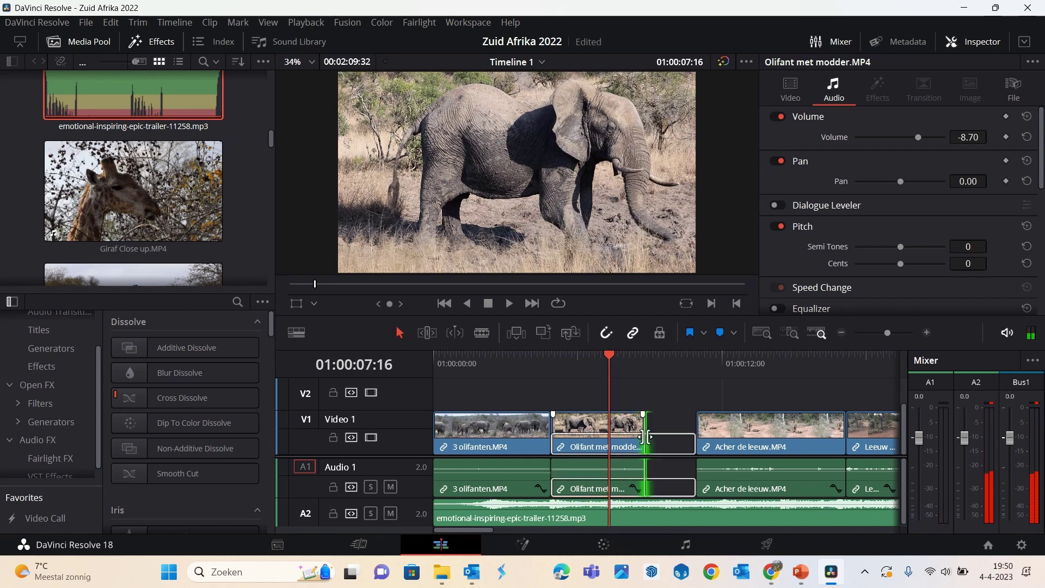
pyautogui.moveTo(645, 437); pyautogui.dragTo(610, 437)
pyautogui.click(746, 443)
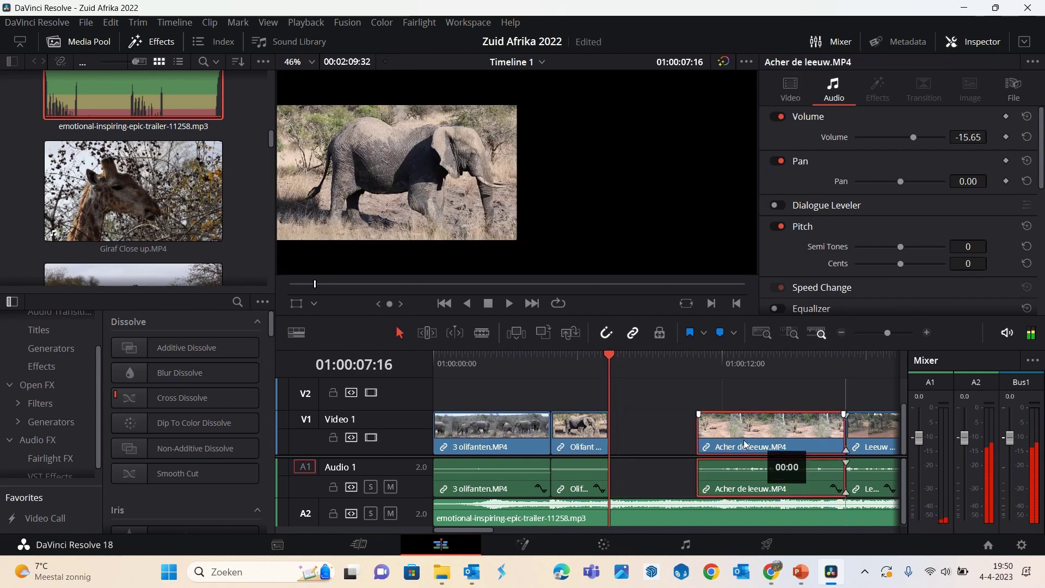
pyautogui.moveTo(745, 443); pyautogui.dragTo(693, 444)
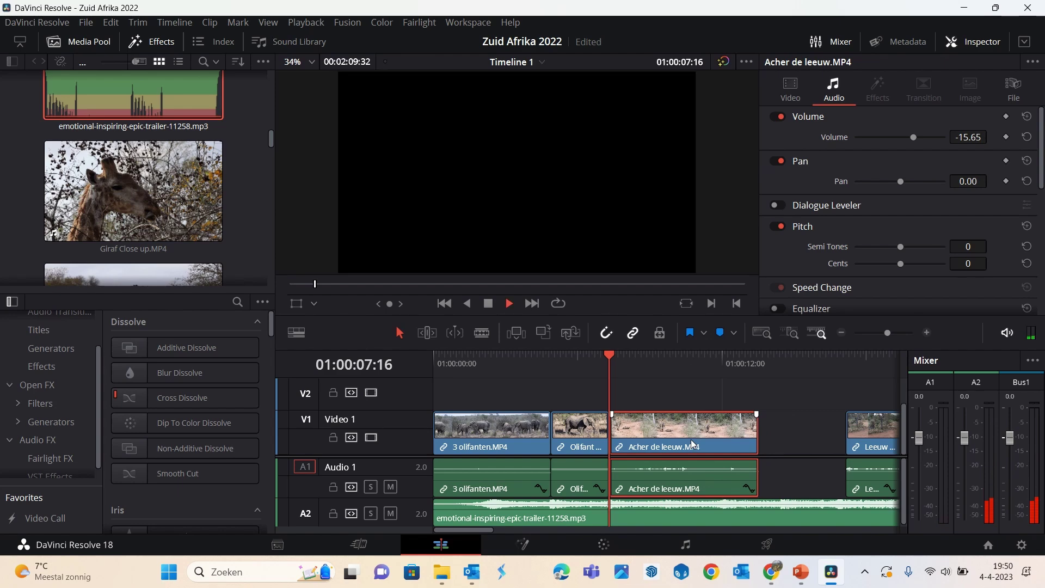
# - Trim Acher de leeuw's end at 01:00:12:09, close the gap with Leeuw langs de weg, and save
pyautogui.press('space')
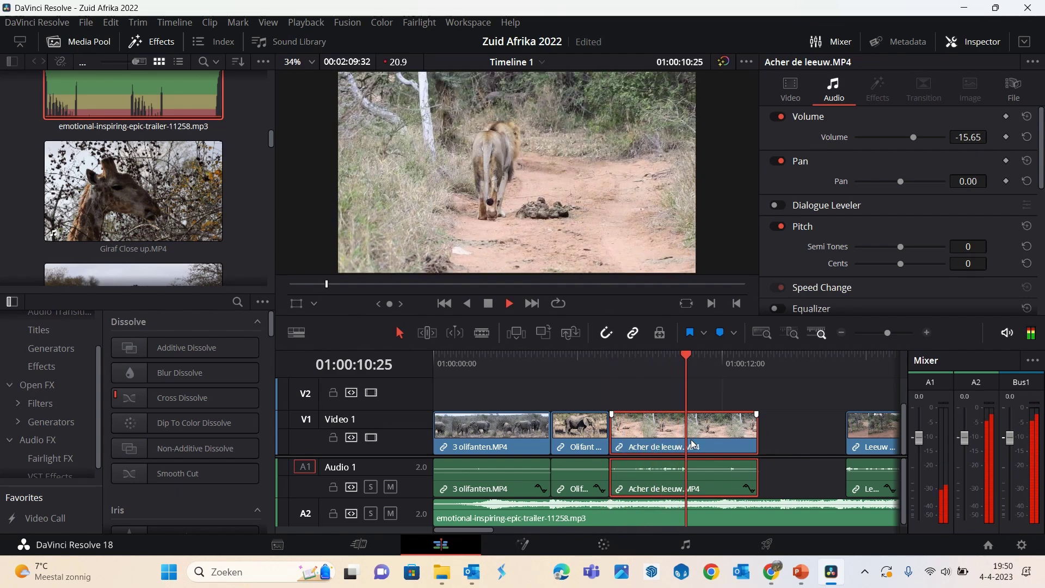
pyautogui.click(733, 356)
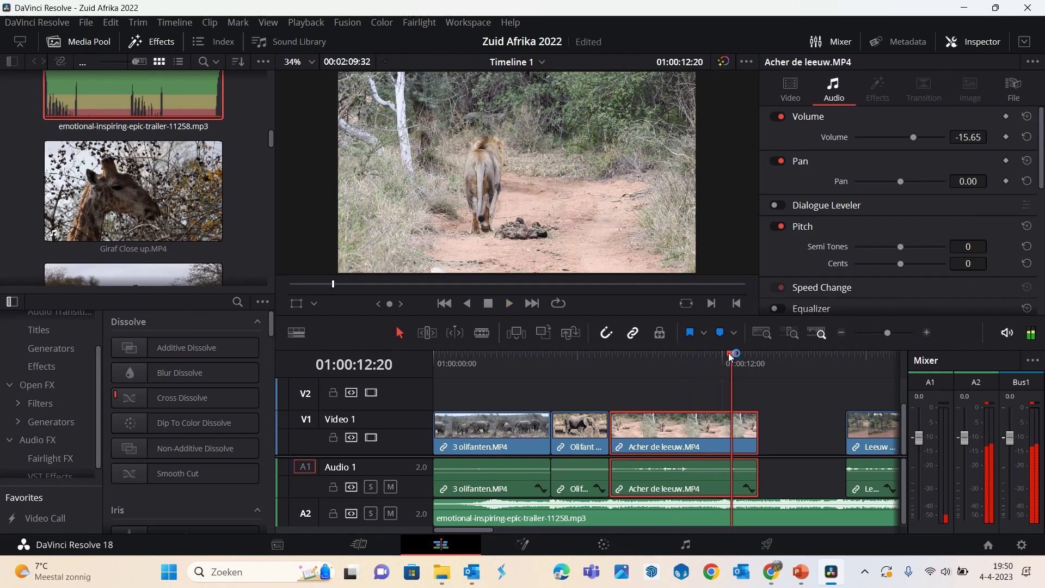
pyautogui.click(730, 358)
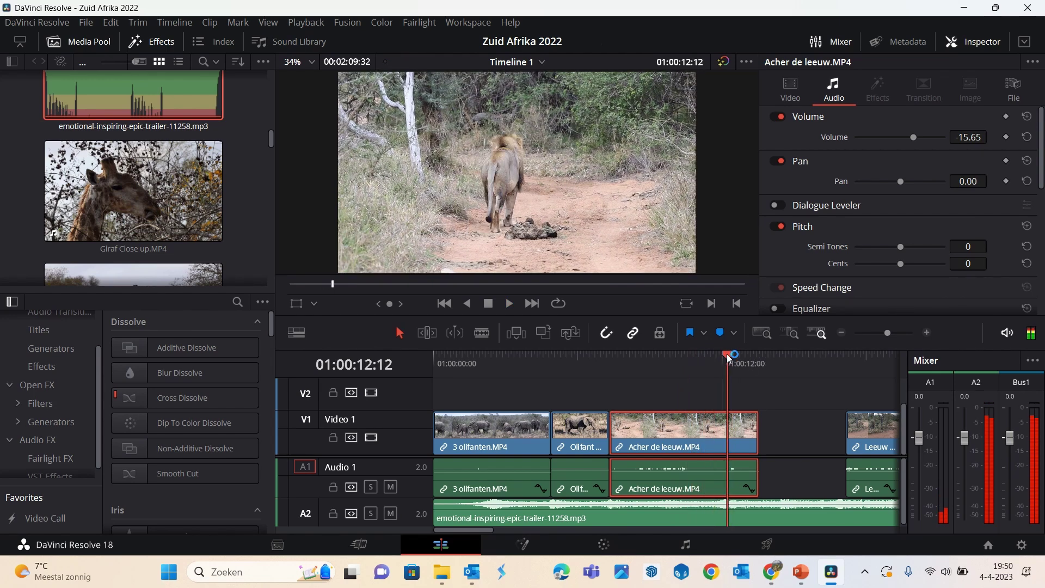
pyautogui.click(727, 357)
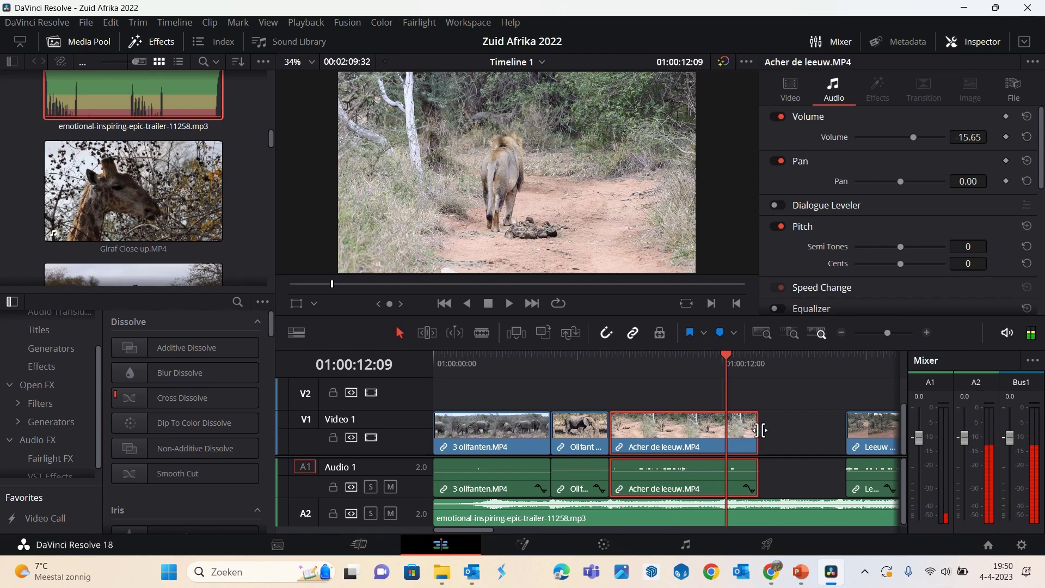
pyautogui.moveTo(758, 430); pyautogui.dragTo(727, 430)
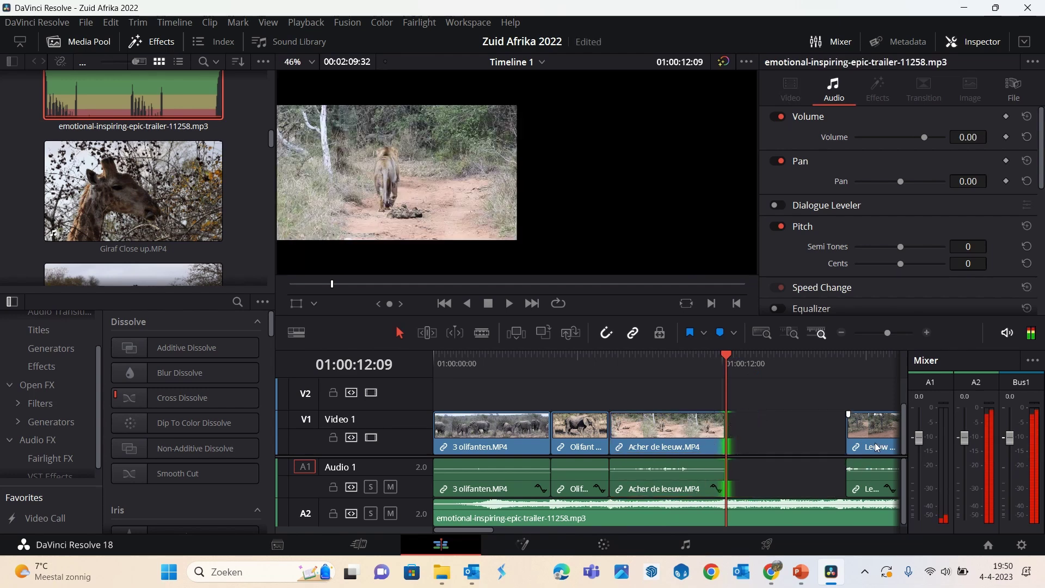
pyautogui.moveTo(868, 436); pyautogui.dragTo(748, 434)
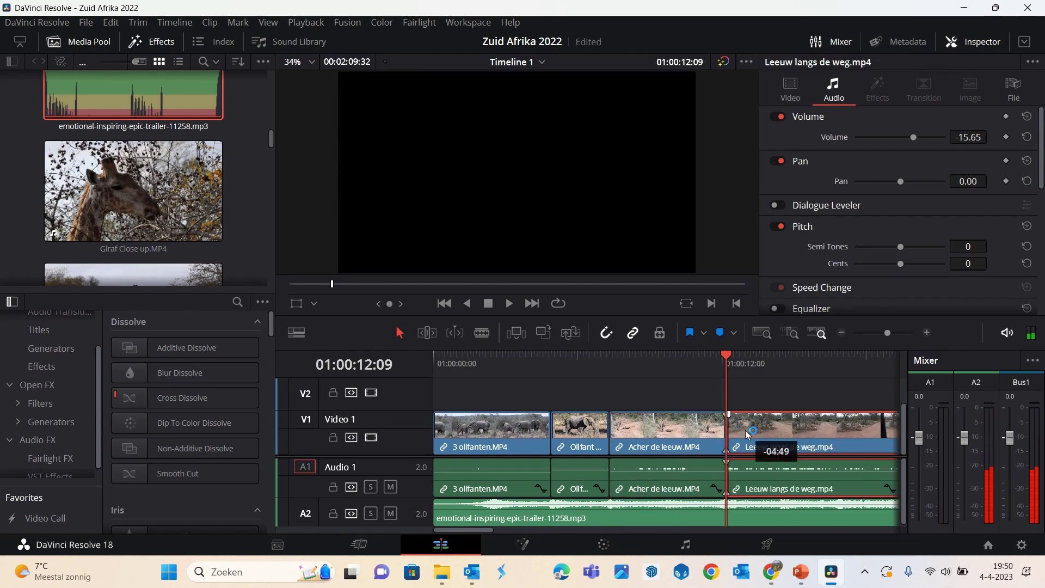
pyautogui.hotkey('ctrl', 's')
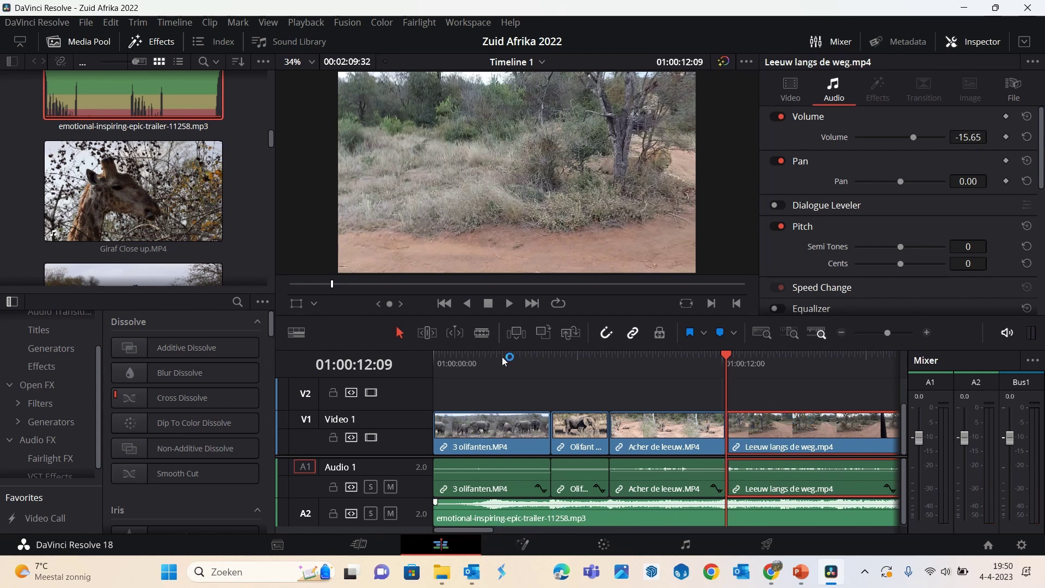
pyautogui.click(447, 359)
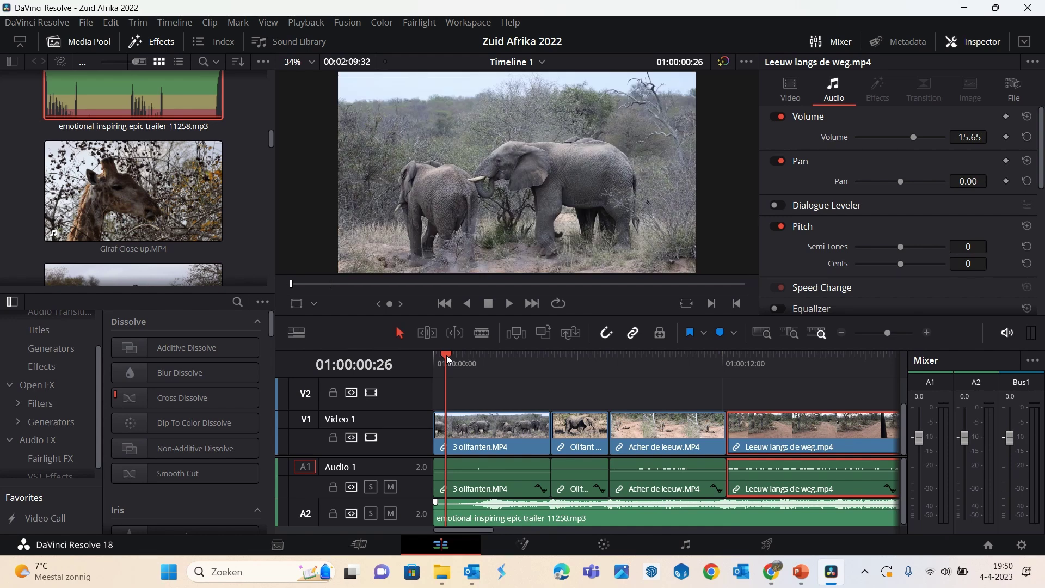
pyautogui.press('space')
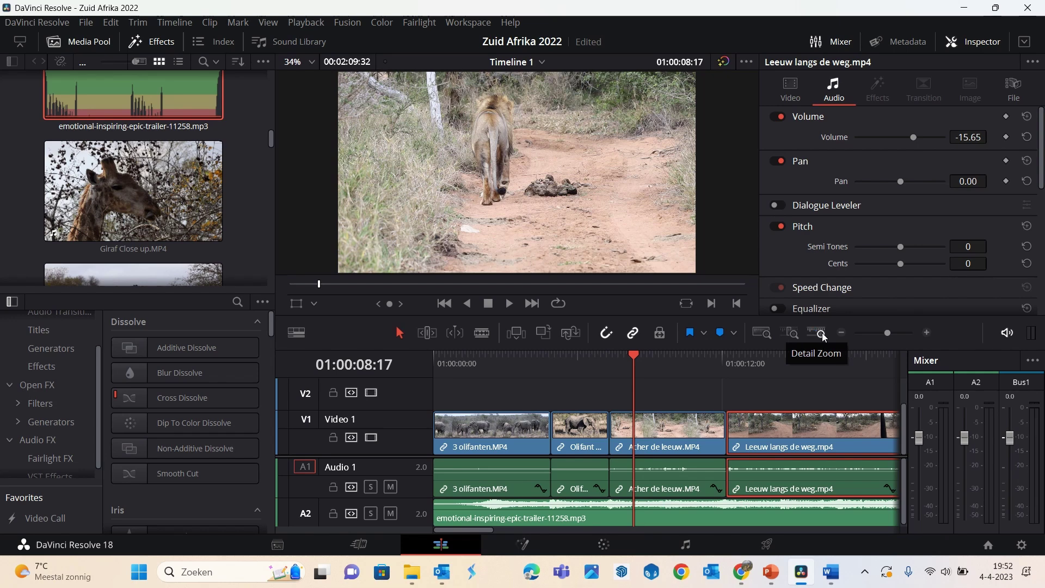
# - Shift the V2 lion closeup earlier and move the last V1 clips left to close the gap
pyautogui.click(843, 333)
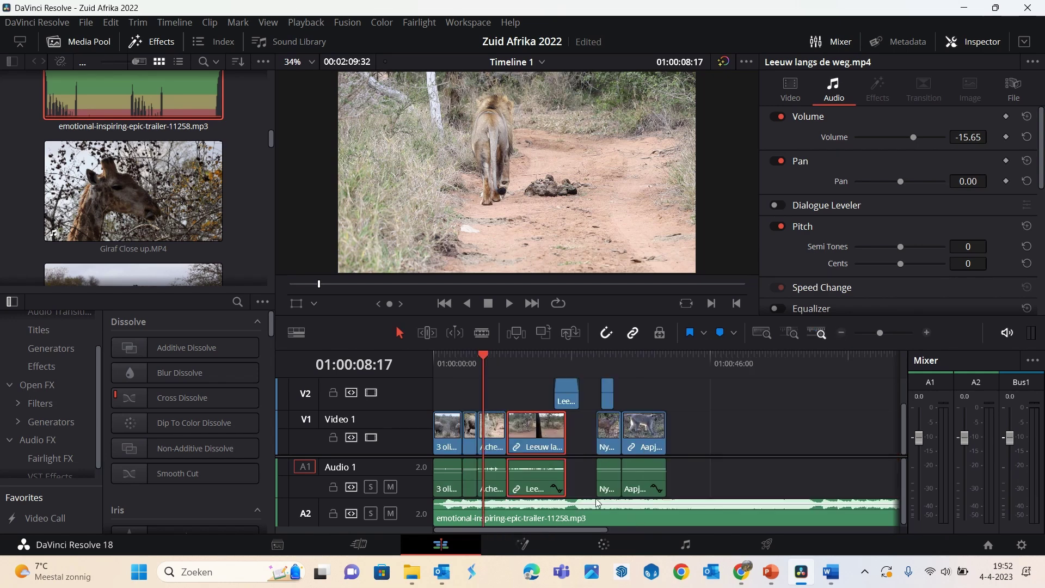
pyautogui.moveTo(597, 503); pyautogui.dragTo(688, 393)
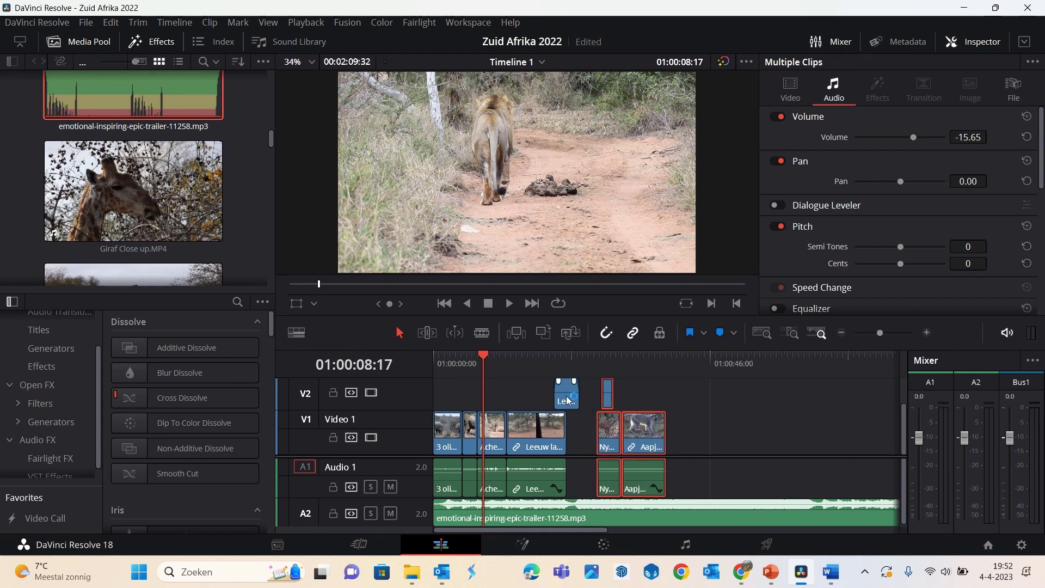
pyautogui.moveTo(568, 401)
pyautogui.mouseDown()
pyautogui.moveTo(539, 404)
pyautogui.moveTo(661, 484)
pyautogui.mouseUp()
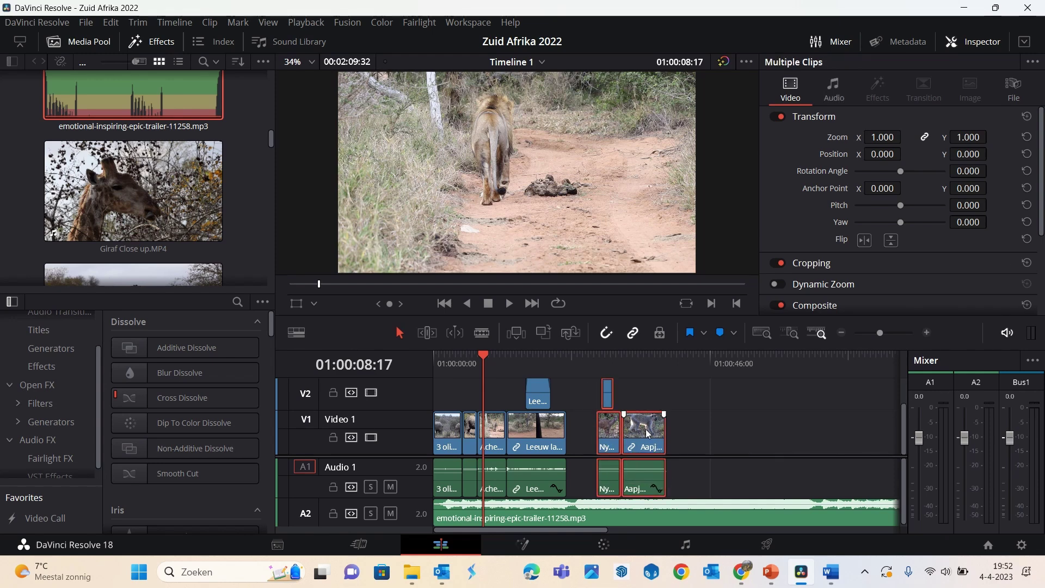
pyautogui.moveTo(646, 429); pyautogui.dragTo(617, 426)
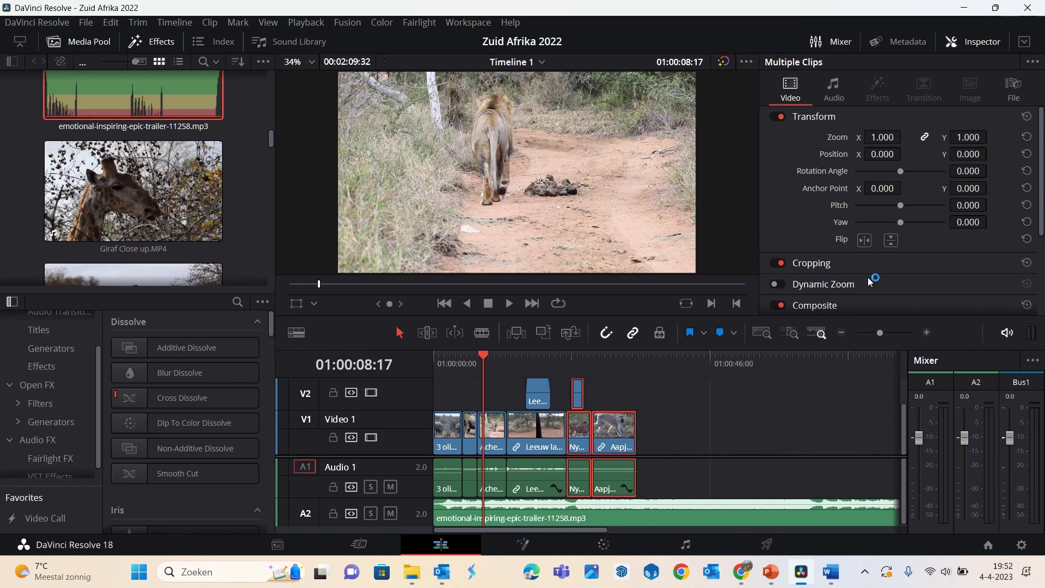
pyautogui.click(763, 332)
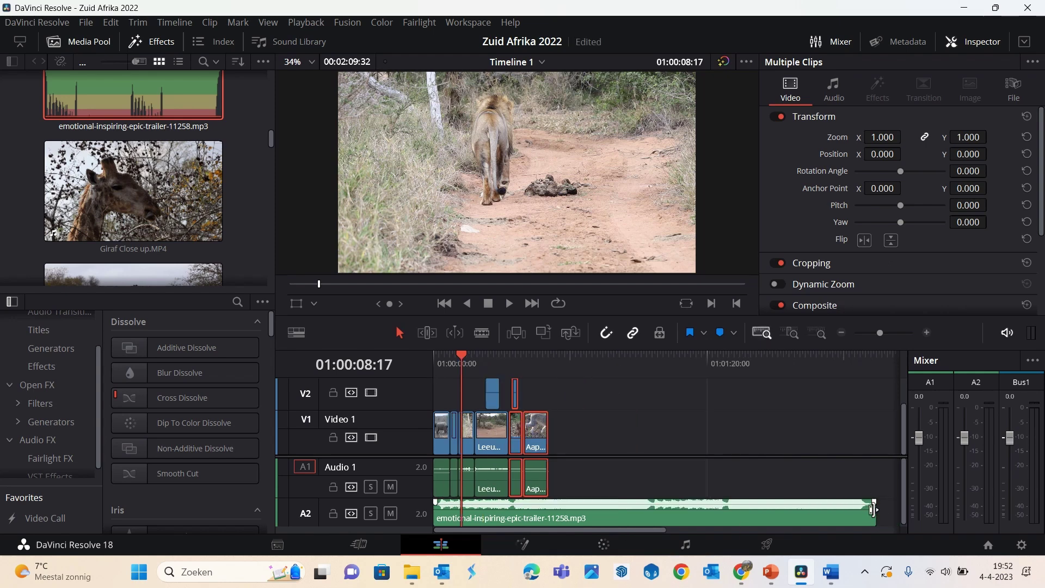
# - Trim the end of the A2 trailer music shorter to roughly match the video
pyautogui.moveTo(881, 510); pyautogui.dragTo(557, 507)
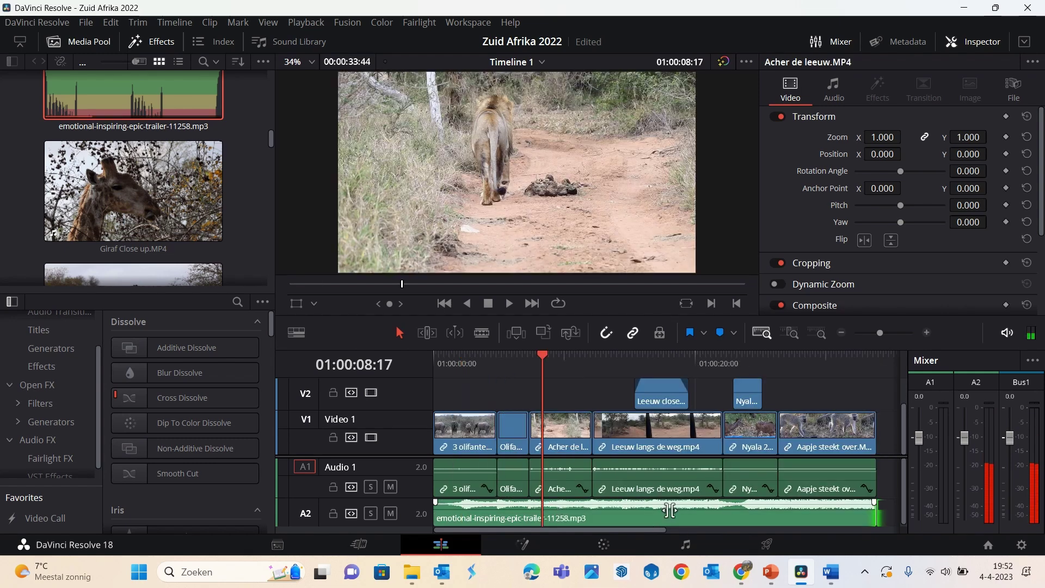
pyautogui.hotkey('ctrl', 'z')
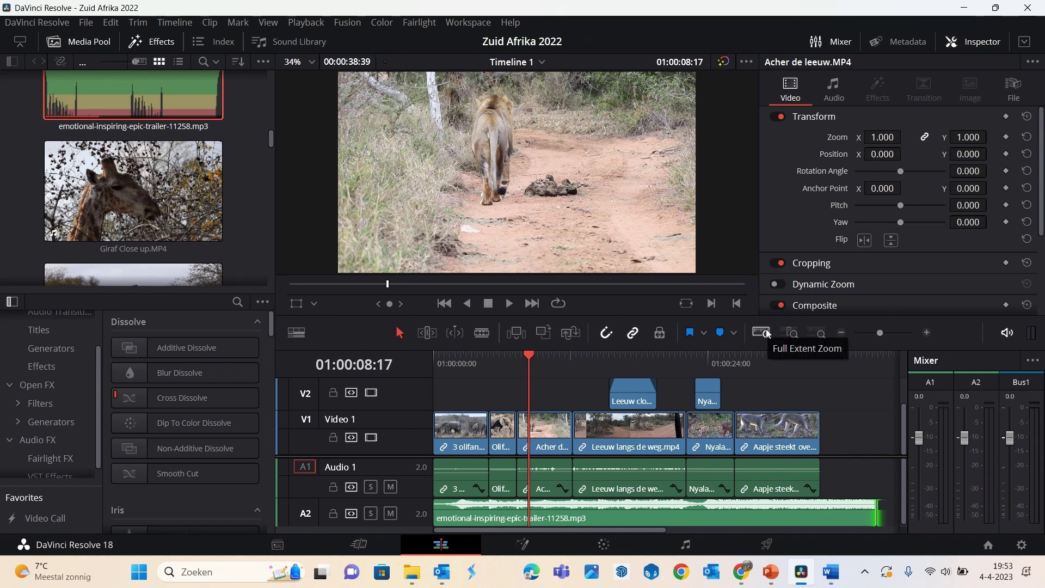
pyautogui.click(841, 330)
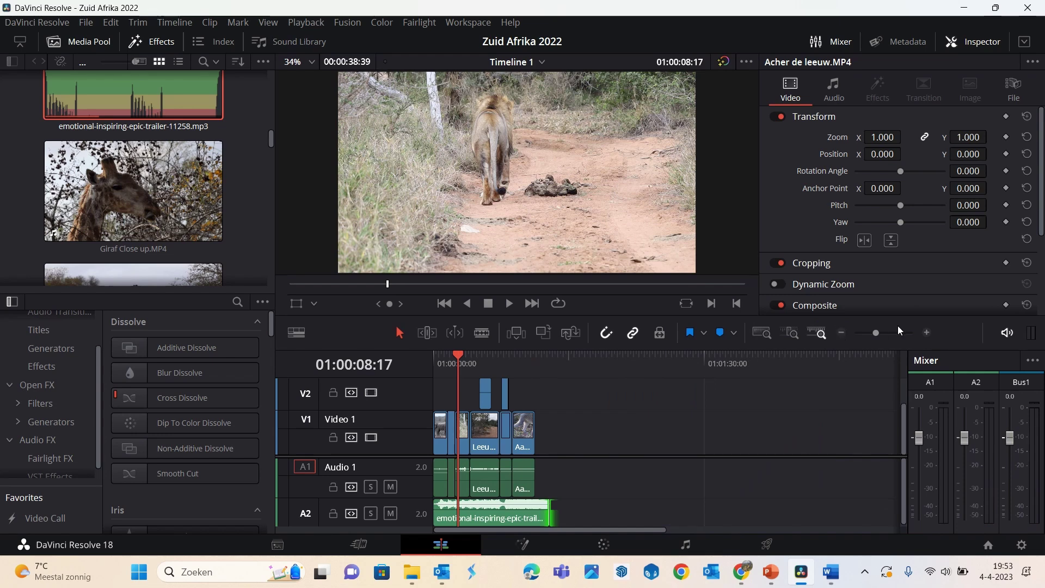
pyautogui.click(927, 334)
pyautogui.click(928, 333)
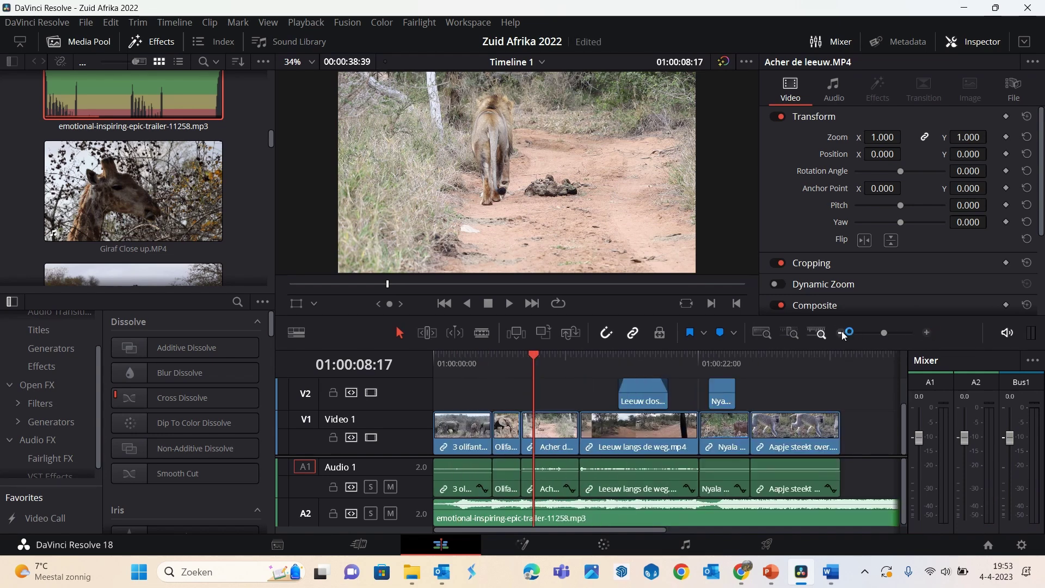
pyautogui.click(842, 332)
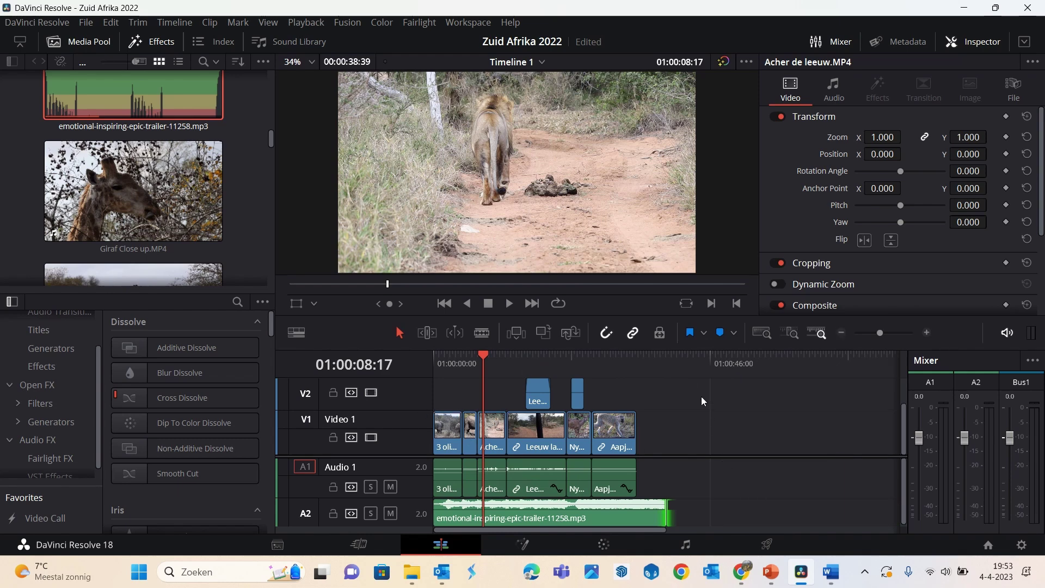
# - Shift all clips slightly later and move the A2 music to the timeline's beginning
pyautogui.moveTo(694, 389); pyautogui.dragTo(389, 536)
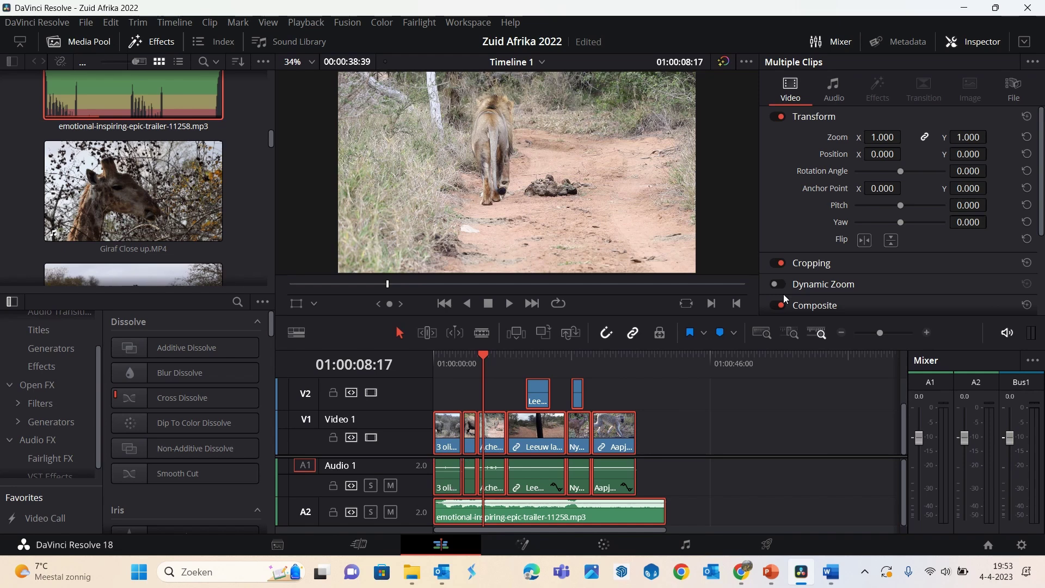
pyautogui.click(928, 331)
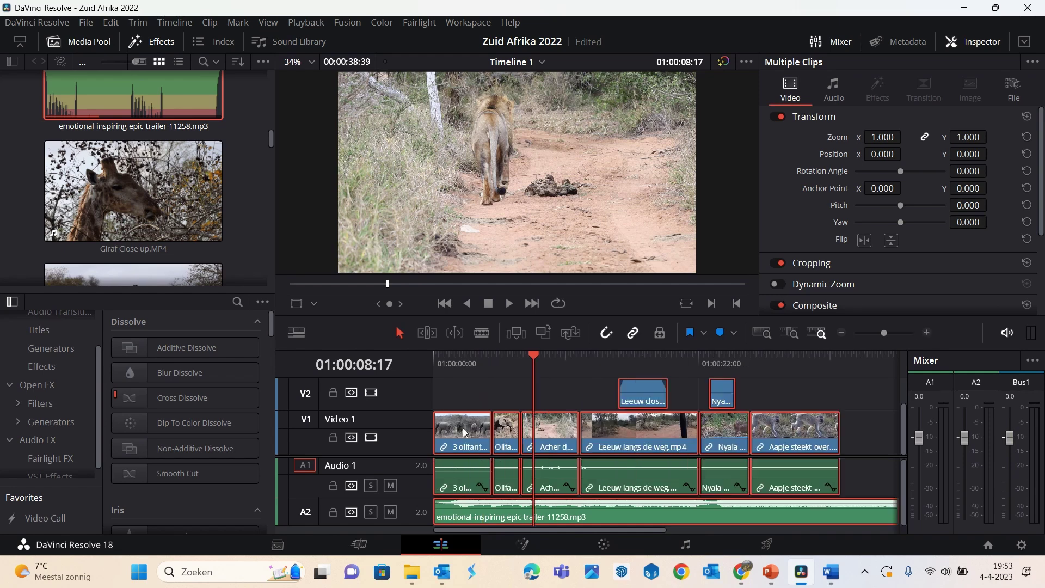
pyautogui.moveTo(463, 433); pyautogui.dragTo(505, 432)
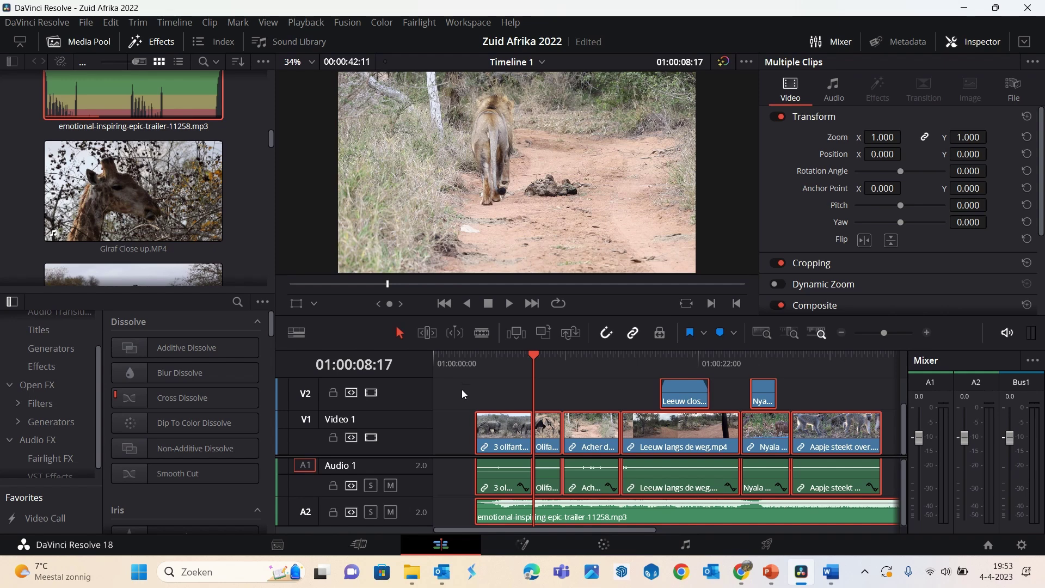
pyautogui.click(462, 390)
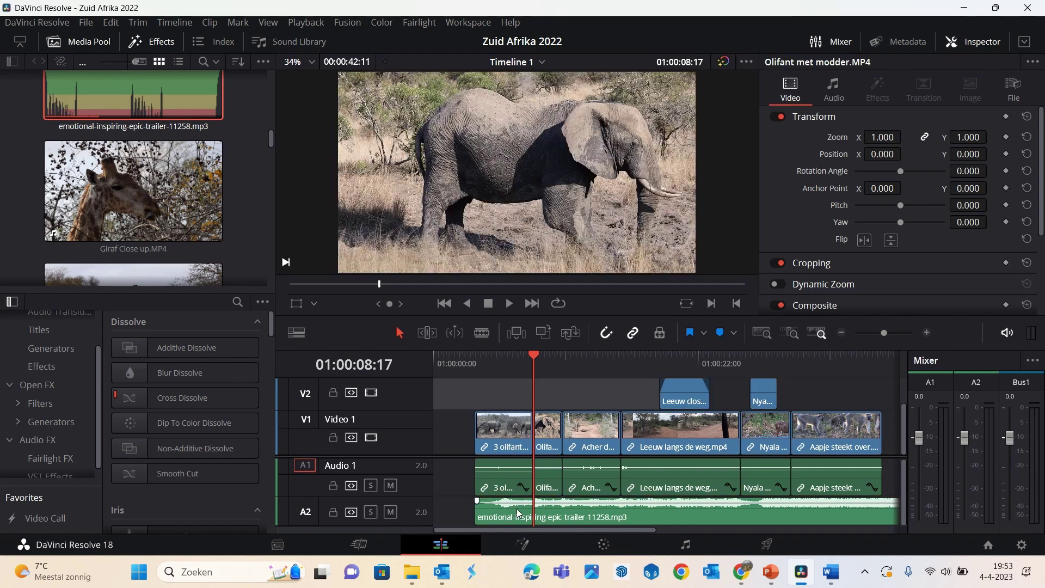
pyautogui.click(518, 514)
pyautogui.moveTo(519, 514); pyautogui.dragTo(484, 514)
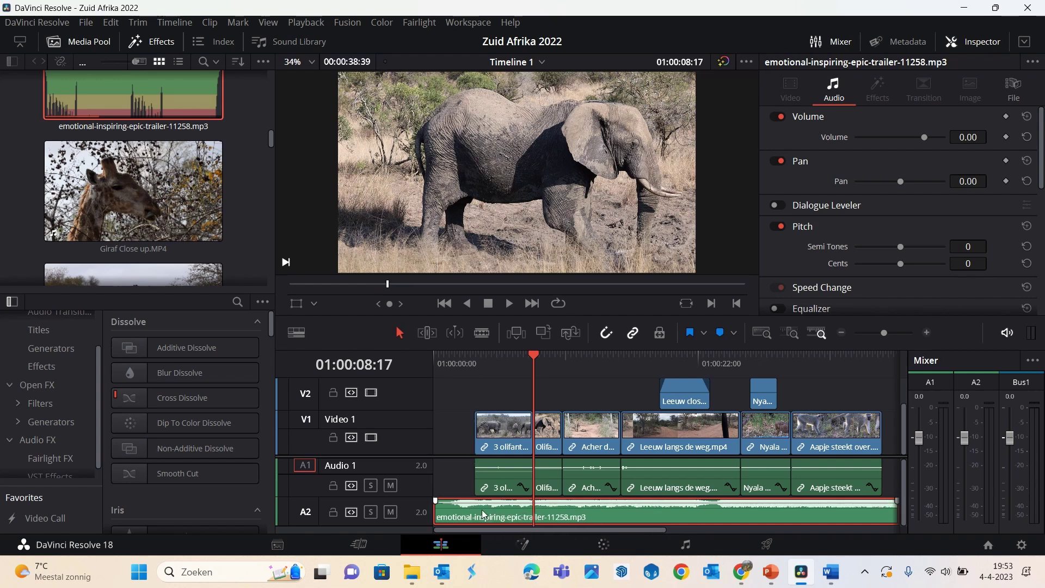
# - Reopen the Effects browser and bring up the Toolbox Titles list
pyautogui.click(148, 45)
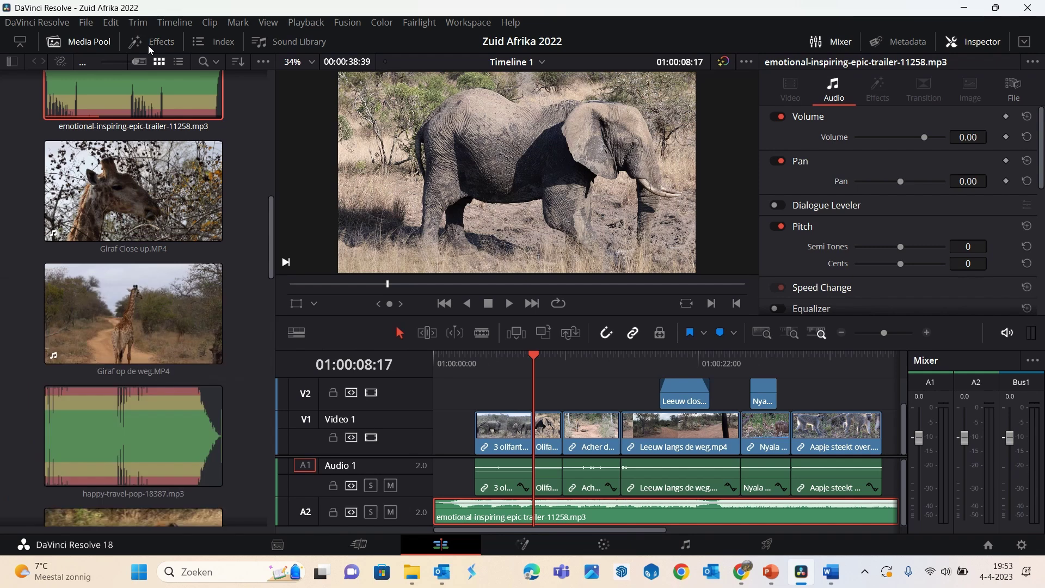
pyautogui.click(148, 44)
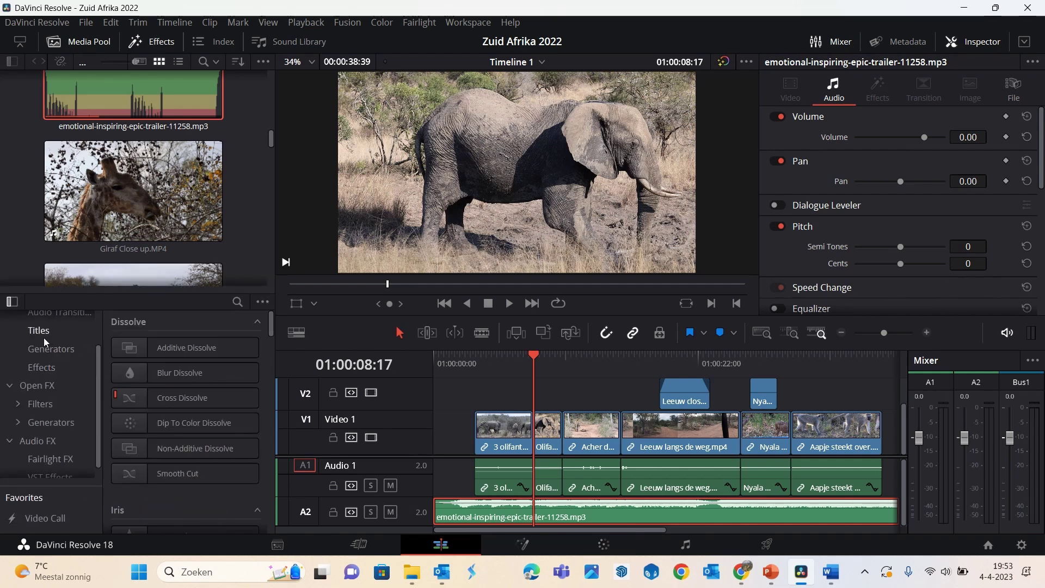
pyautogui.click(44, 336)
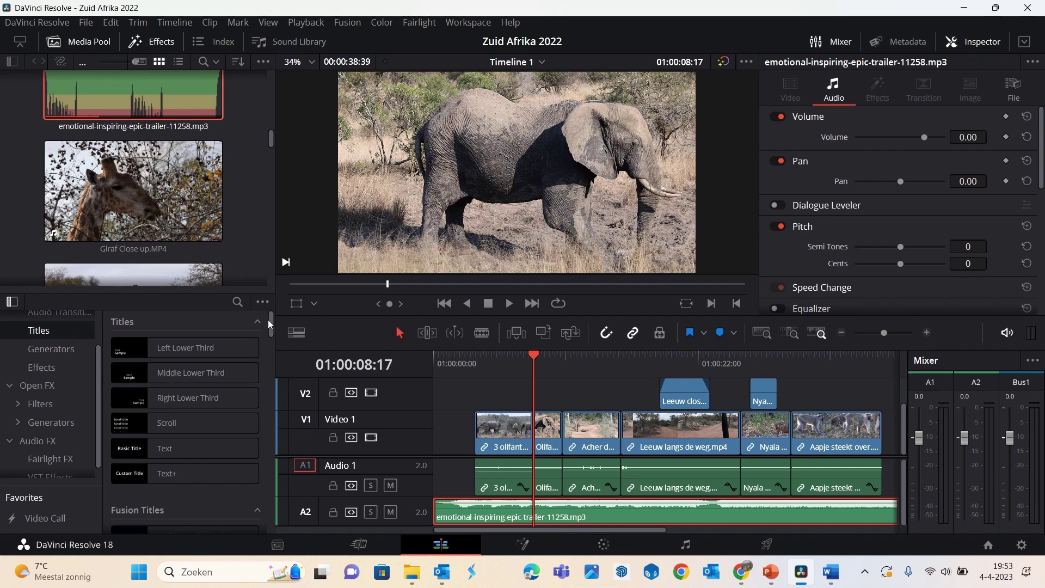
pyautogui.moveTo(268, 320); pyautogui.dragTo(272, 405)
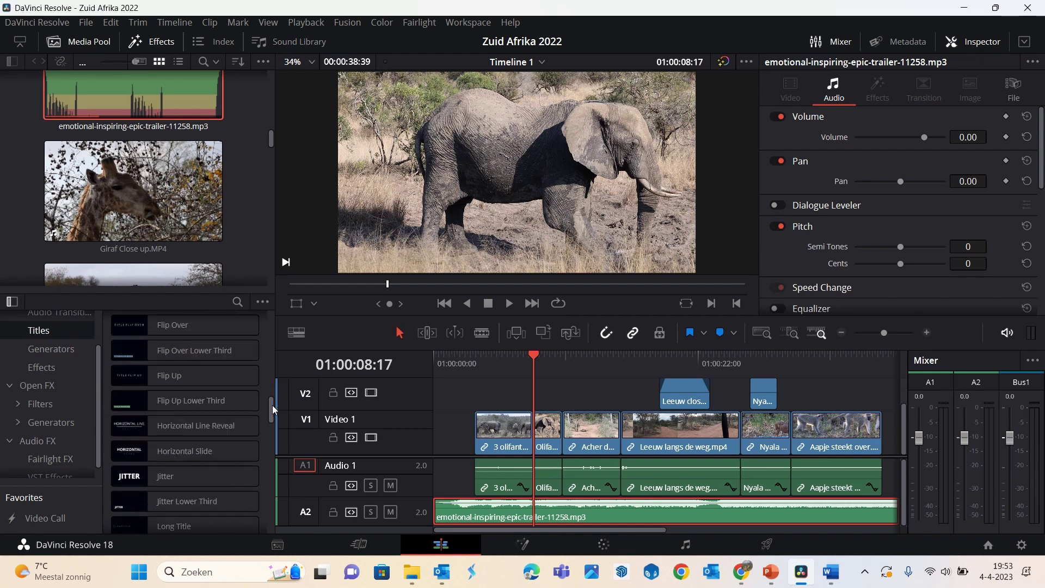
pyautogui.click(185, 451)
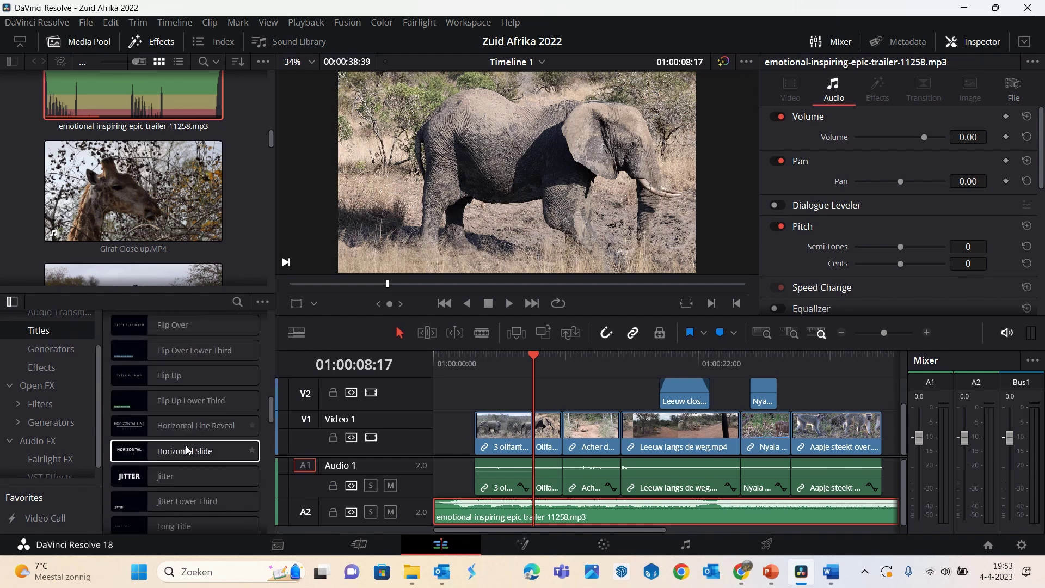
# - Load the Jitter title and scrub and play its SAMPLE text animation in the viewer
pyautogui.click(127, 481)
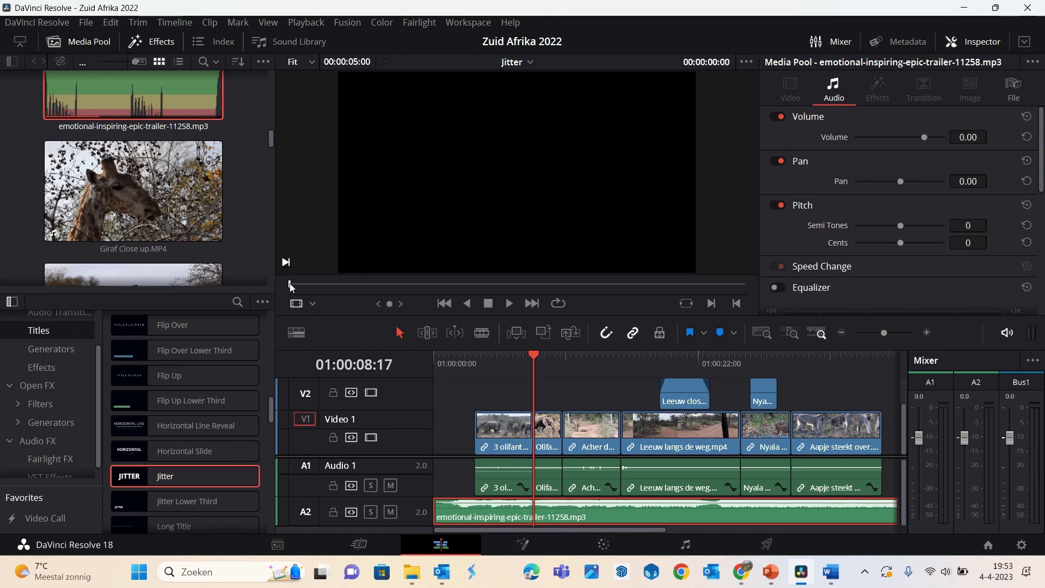
pyautogui.moveTo(291, 286); pyautogui.dragTo(411, 286)
pyautogui.moveTo(485, 284); pyautogui.dragTo(503, 285)
pyautogui.click(959, 41)
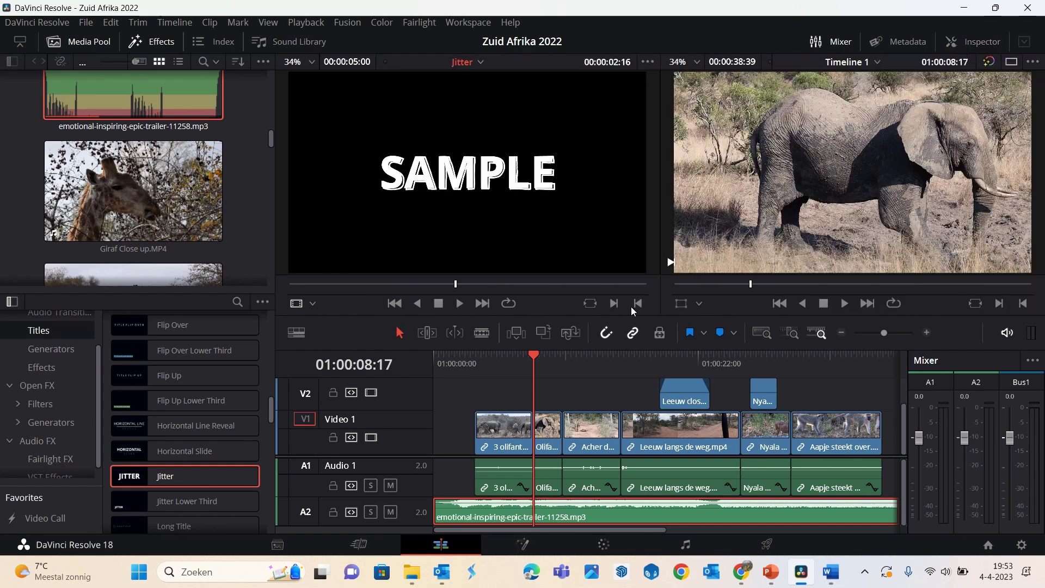
pyautogui.moveTo(458, 283); pyautogui.dragTo(403, 284)
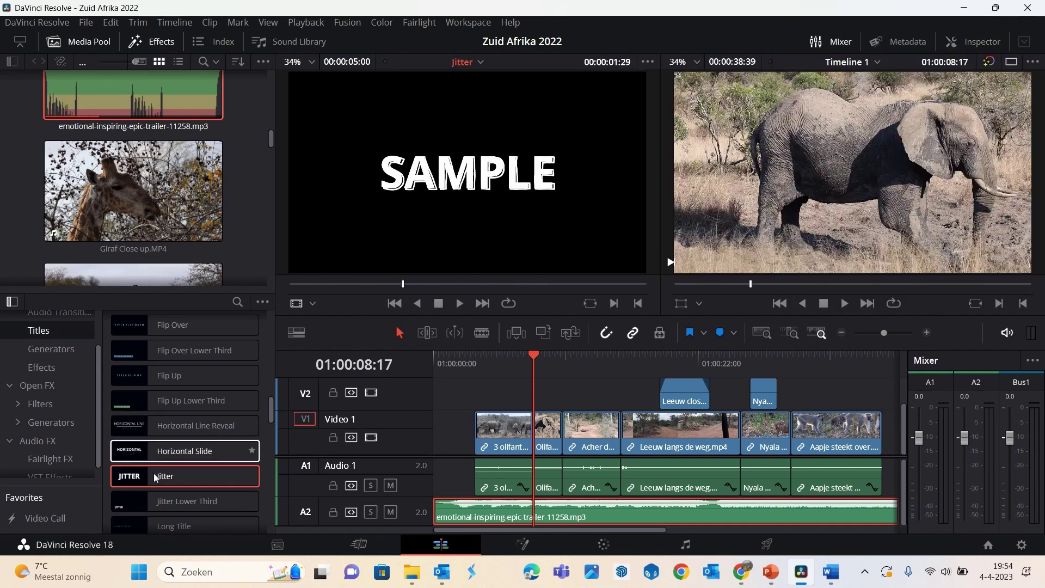
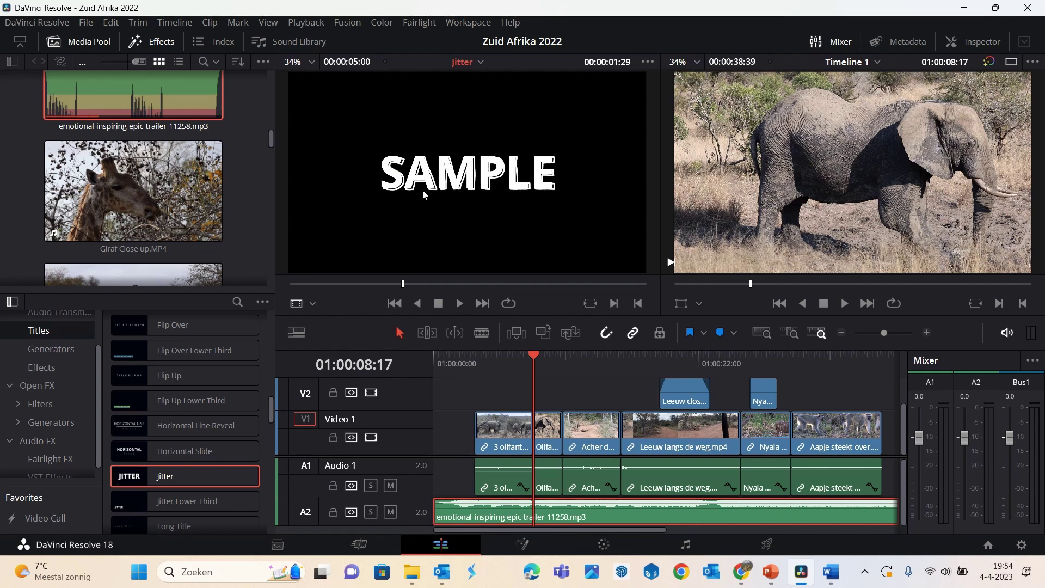
# - Place the Jitter title at the very start of the timeline, ahead of the video clips
pyautogui.moveTo(422, 189); pyautogui.dragTo(433, 398)
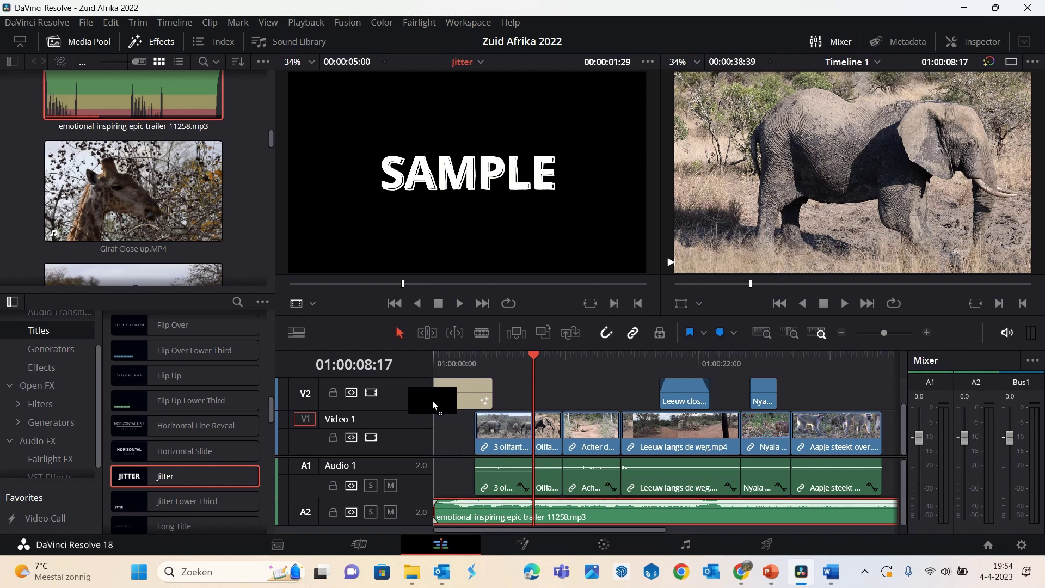
pyautogui.moveTo(433, 400); pyautogui.dragTo(433, 400)
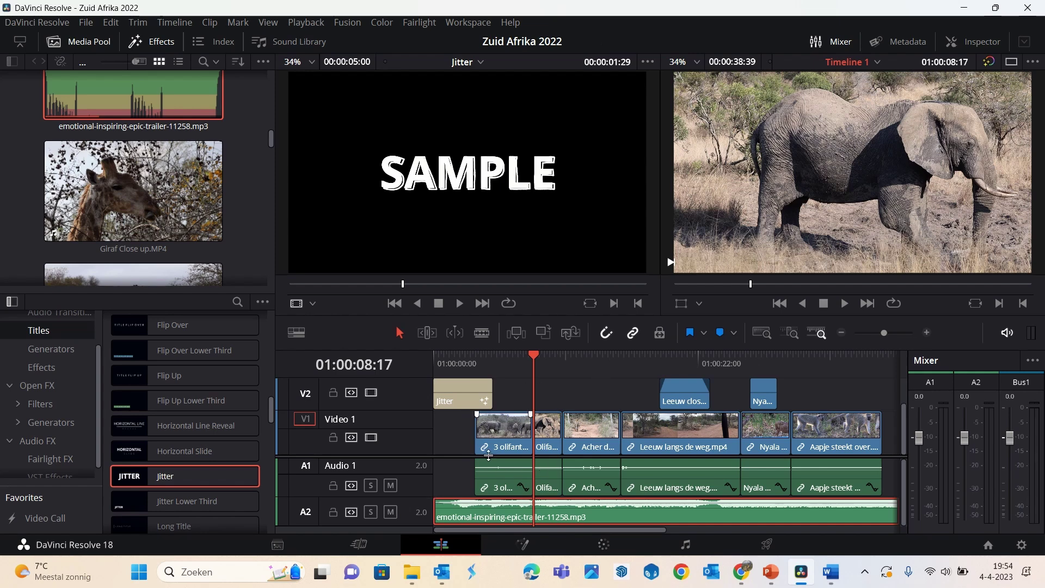
pyautogui.click(762, 333)
pyautogui.moveTo(875, 380)
pyautogui.mouseDown()
pyautogui.moveTo(508, 493)
pyautogui.moveTo(524, 489)
pyautogui.mouseUp()
# - Move the Jitter title up onto its own new track V3, with the clips following it
pyautogui.press('Up')
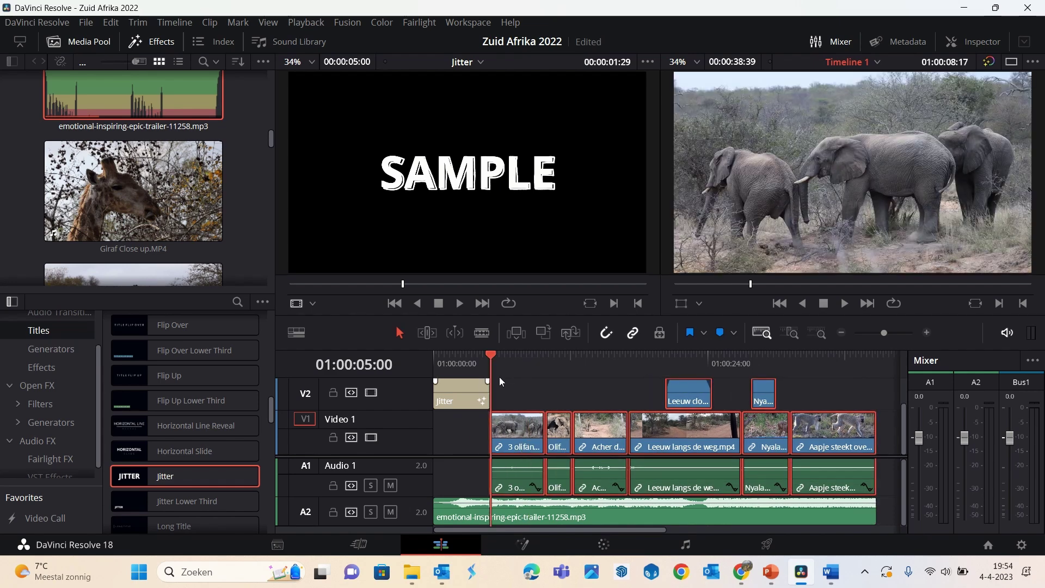
pyautogui.moveTo(467, 397)
pyautogui.mouseDown()
pyautogui.moveTo(453, 452)
pyautogui.moveTo(452, 394)
pyautogui.mouseUp()
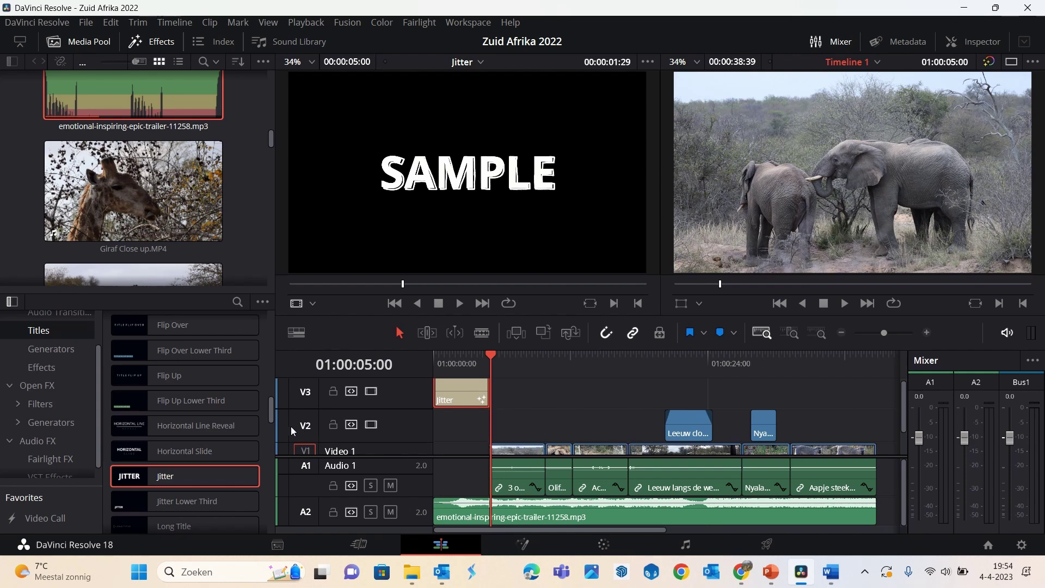
pyautogui.click(693, 427)
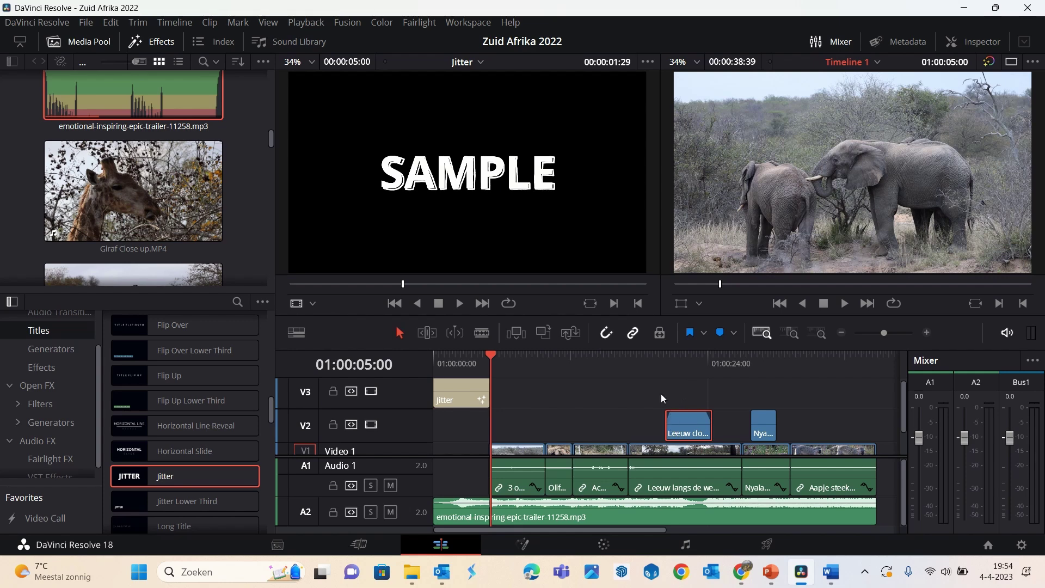
pyautogui.click(458, 398)
# - Open the Jitter title's text settings in the Inspector, with the title visible in the viewer
pyautogui.doubleClick(457, 395)
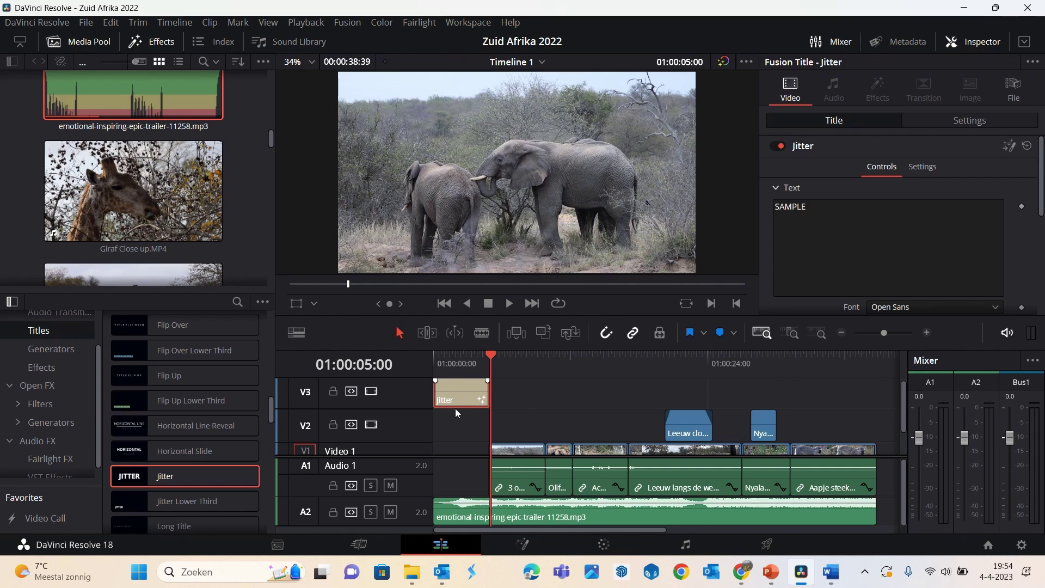
pyautogui.click(841, 229)
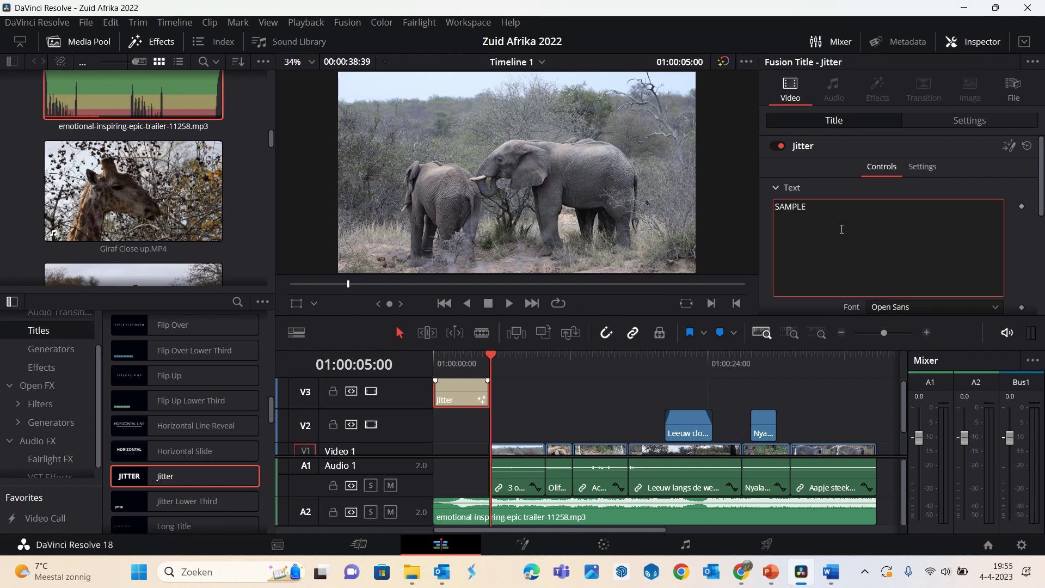
pyautogui.click(547, 390)
pyautogui.click(445, 393)
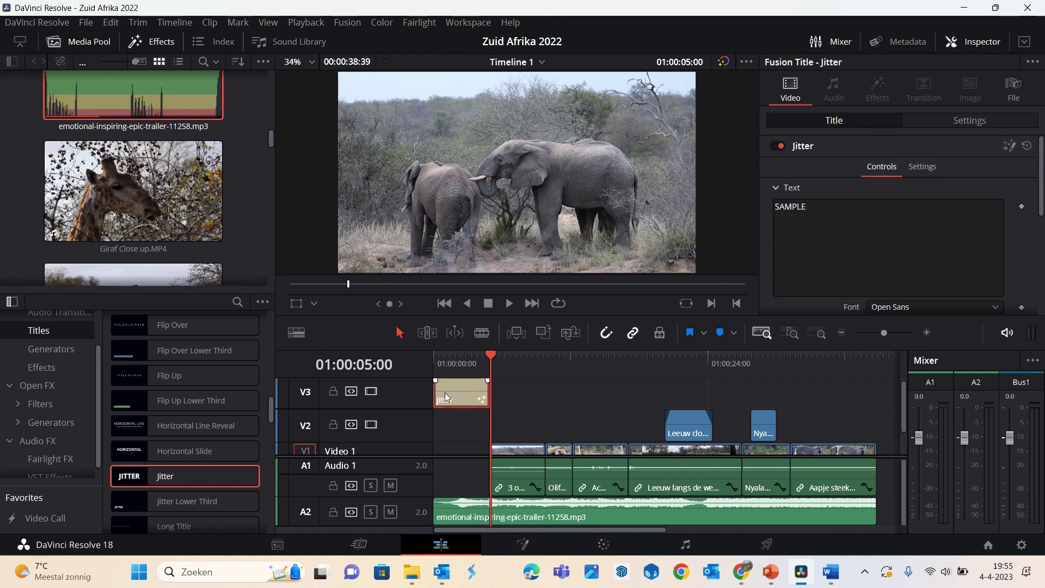
pyautogui.click(967, 43)
pyautogui.click(967, 44)
pyautogui.click(817, 210)
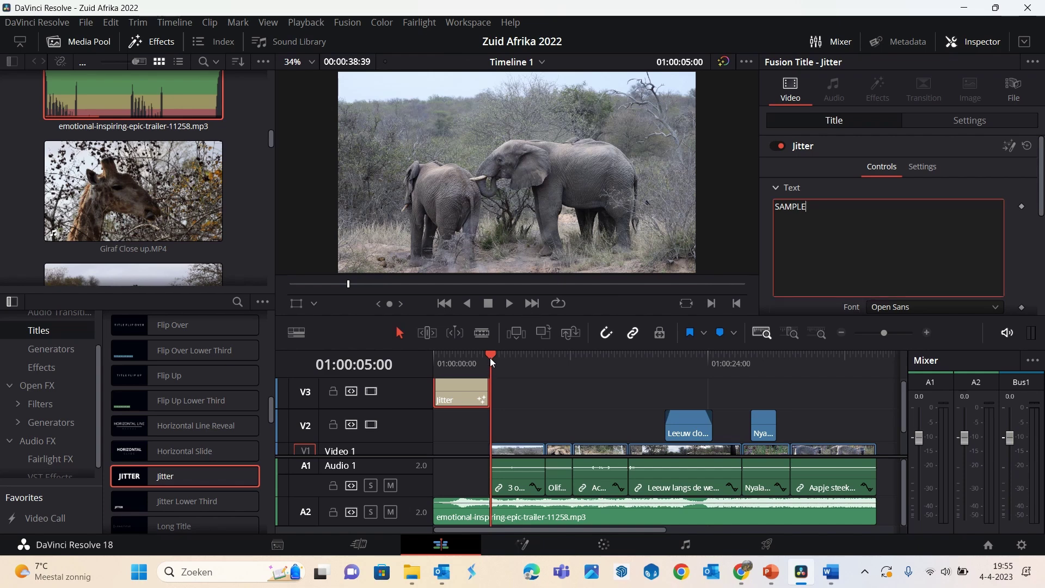
pyautogui.moveTo(490, 357); pyautogui.dragTo(470, 357)
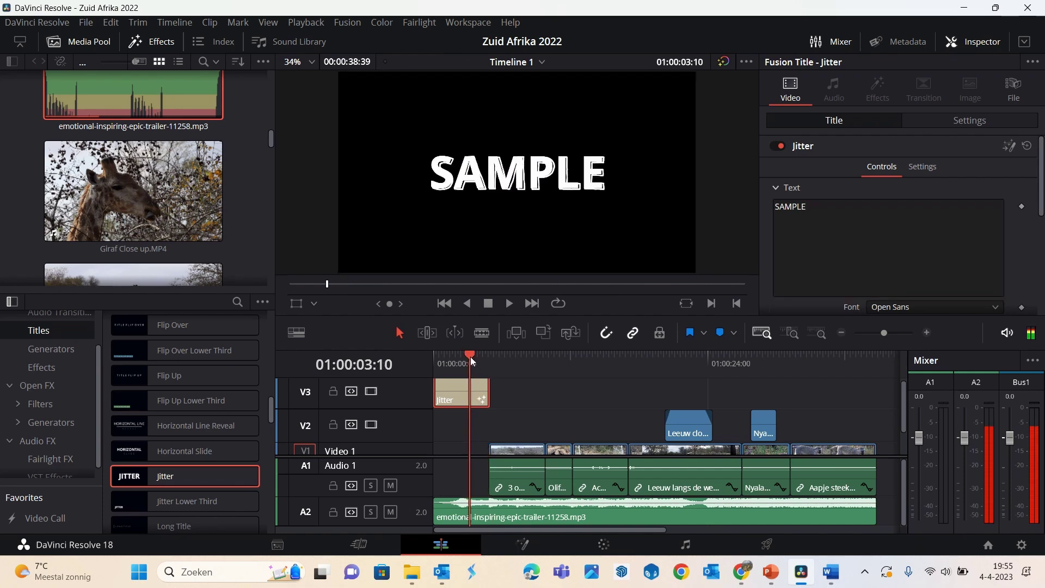
# - Replace the SAMPLE text with 'Zuid-Afrika'
pyautogui.doubleClick(773, 207)
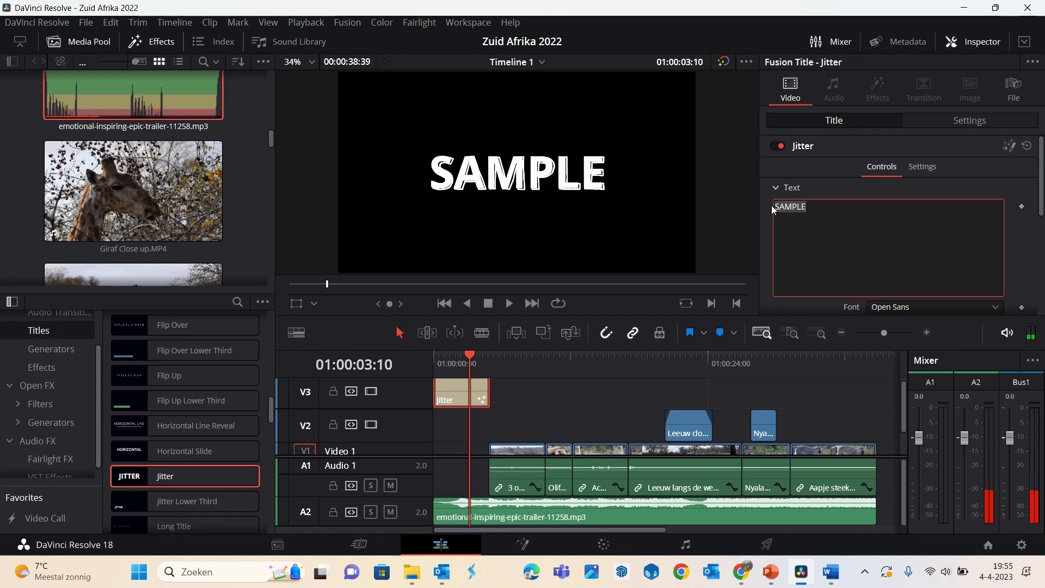
pyautogui.write('Zuid ')
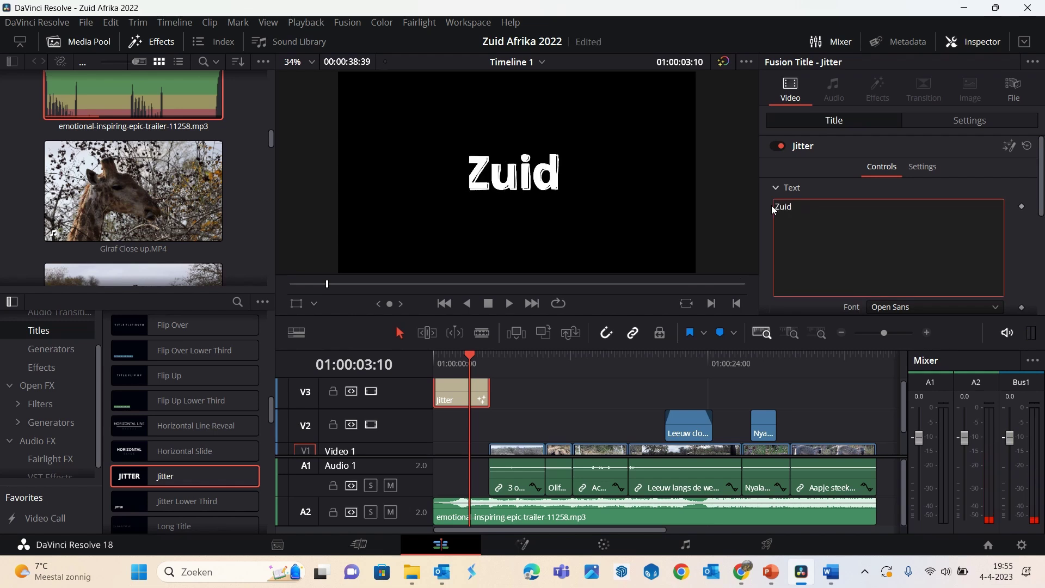
pyautogui.write('Afrika')
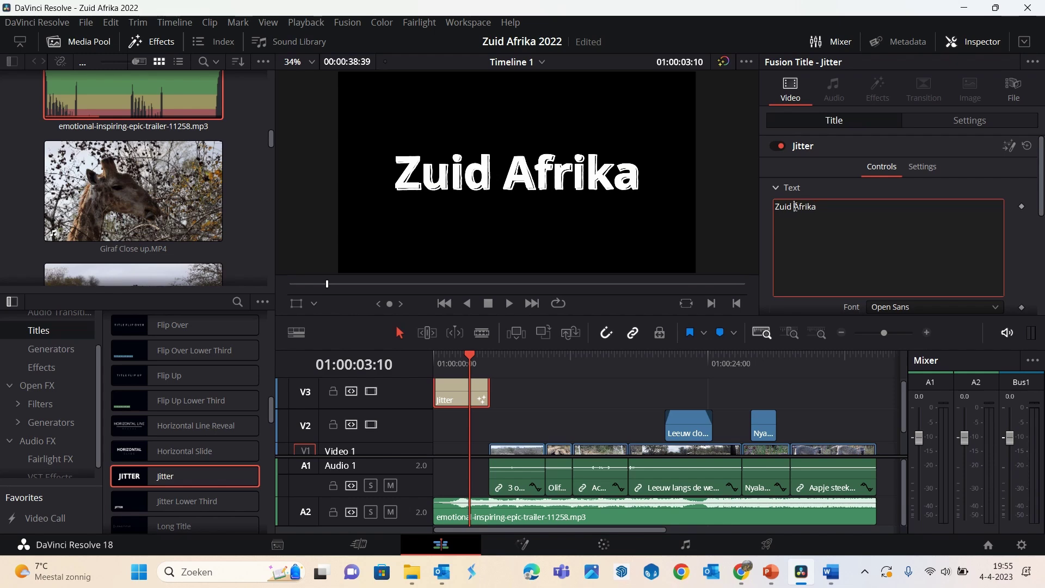
pyautogui.click(795, 206)
pyautogui.press('BackSpace')
pyautogui.write('-')
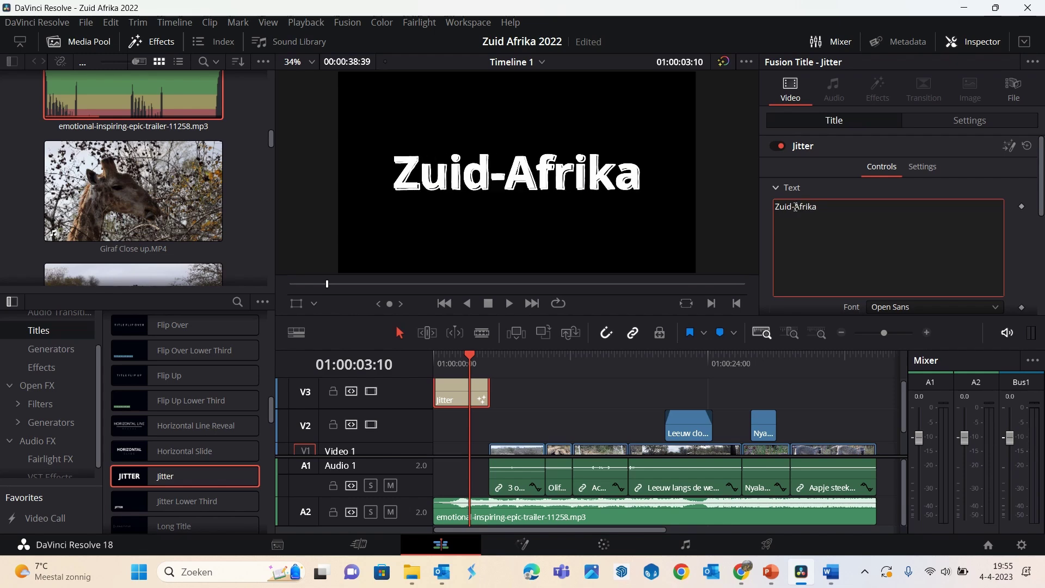
pyautogui.moveTo(1042, 189); pyautogui.dragTo(1041, 230)
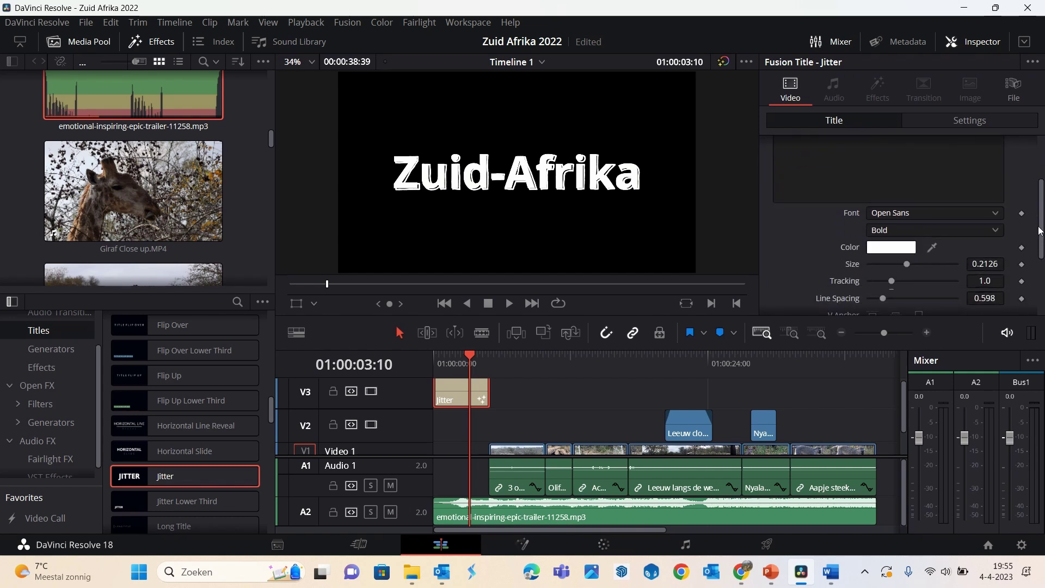
# - Keep the title font as Open Sans with Bold weight
pyautogui.click(998, 214)
pyautogui.scroll(5, 874, 523)
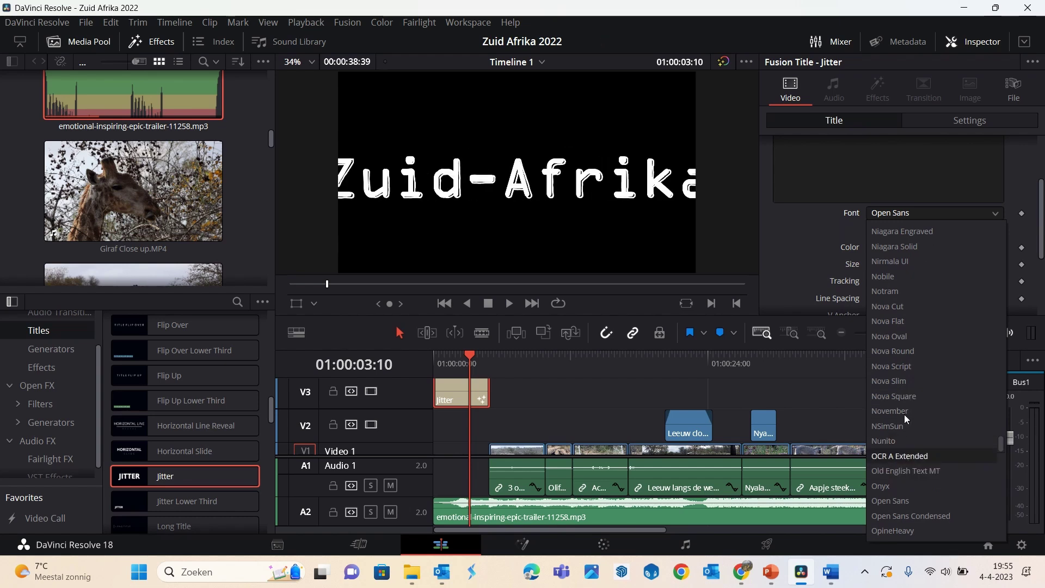
pyautogui.click(799, 173)
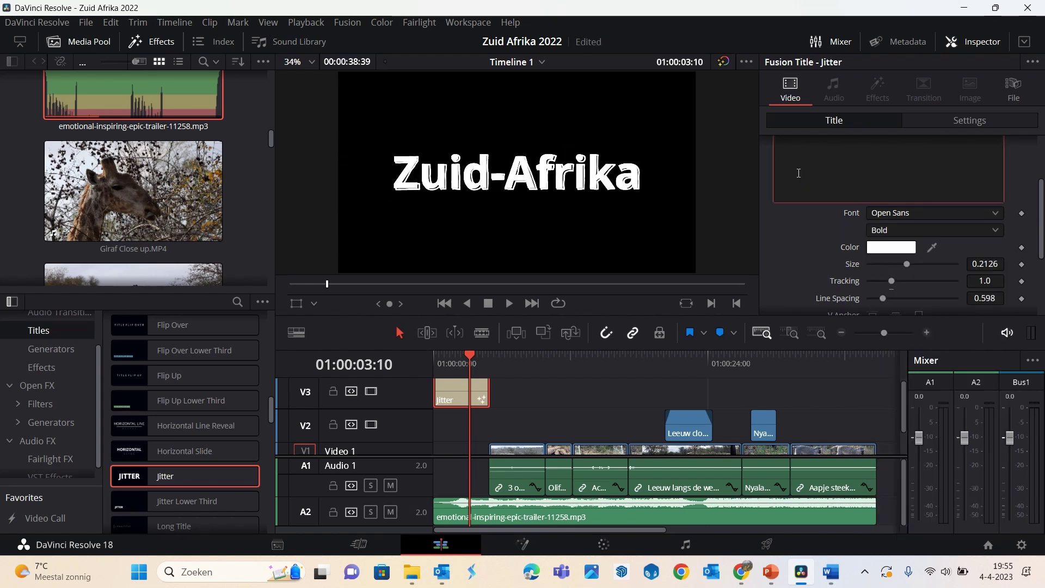
pyautogui.click(888, 230)
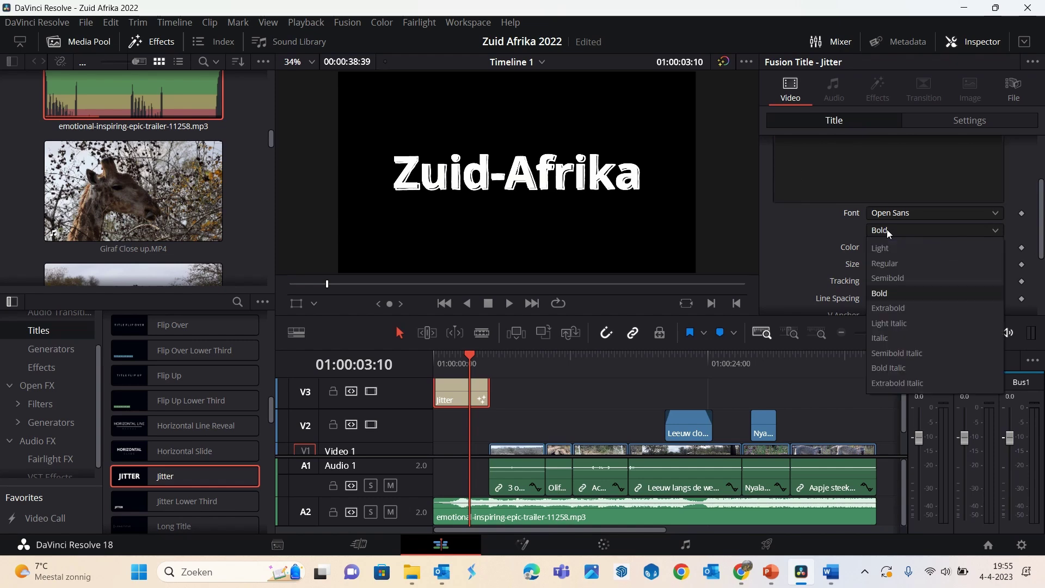
pyautogui.click(809, 227)
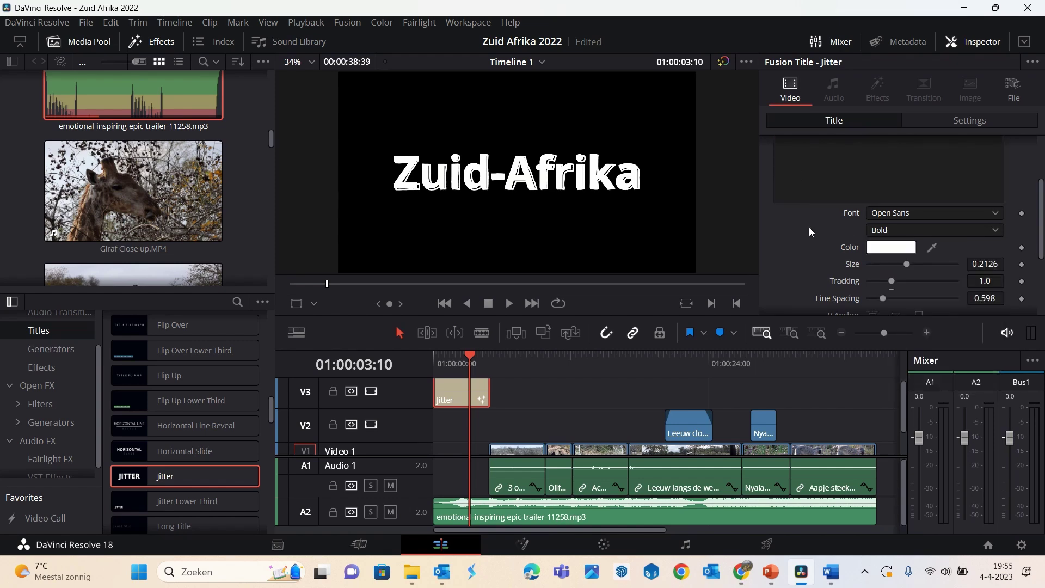
# - Colour the Zuid-Afrika title text pale yellow
pyautogui.click(906, 250)
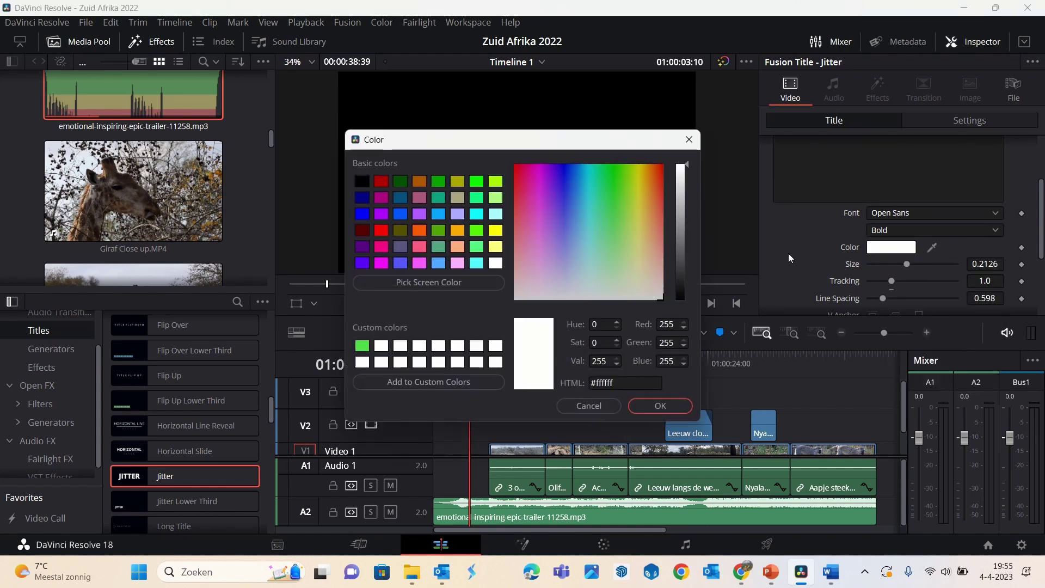
pyautogui.click(635, 201)
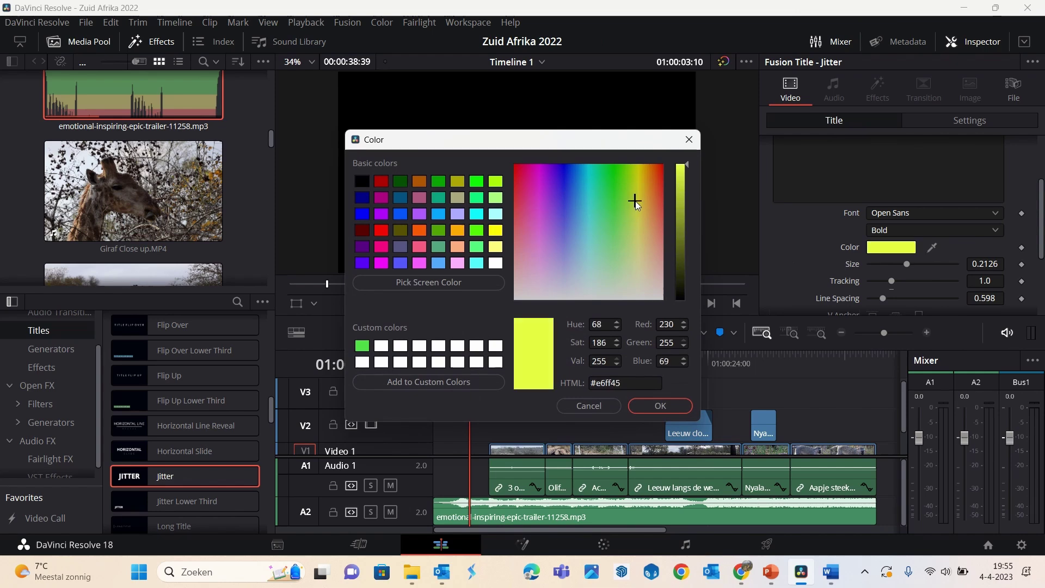
pyautogui.click(635, 243)
pyautogui.click(663, 406)
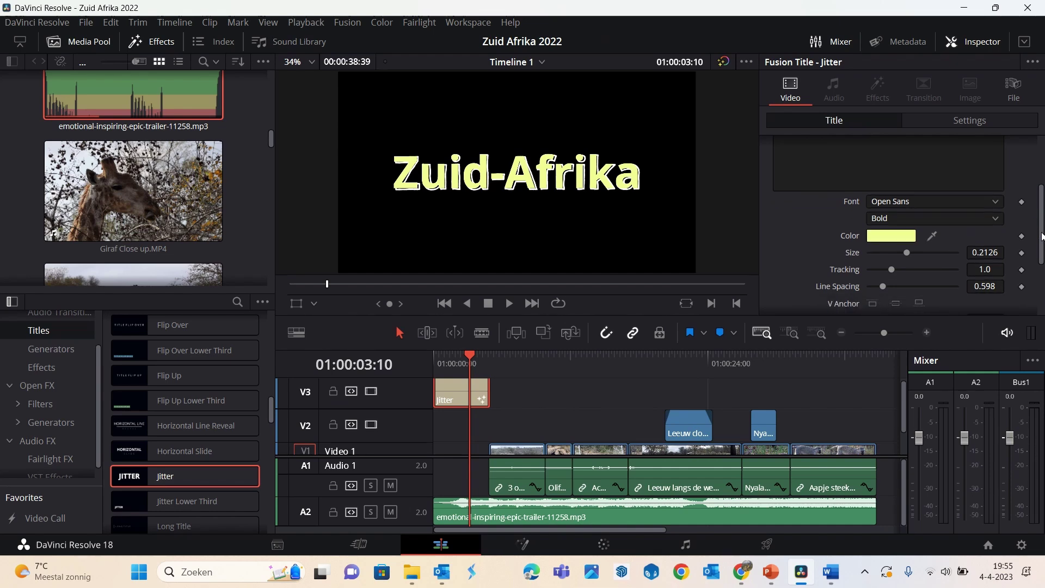
# - Enlarge the title text size from 0.2126 to 0.2559
pyautogui.moveTo(1039, 225); pyautogui.dragTo(1040, 259)
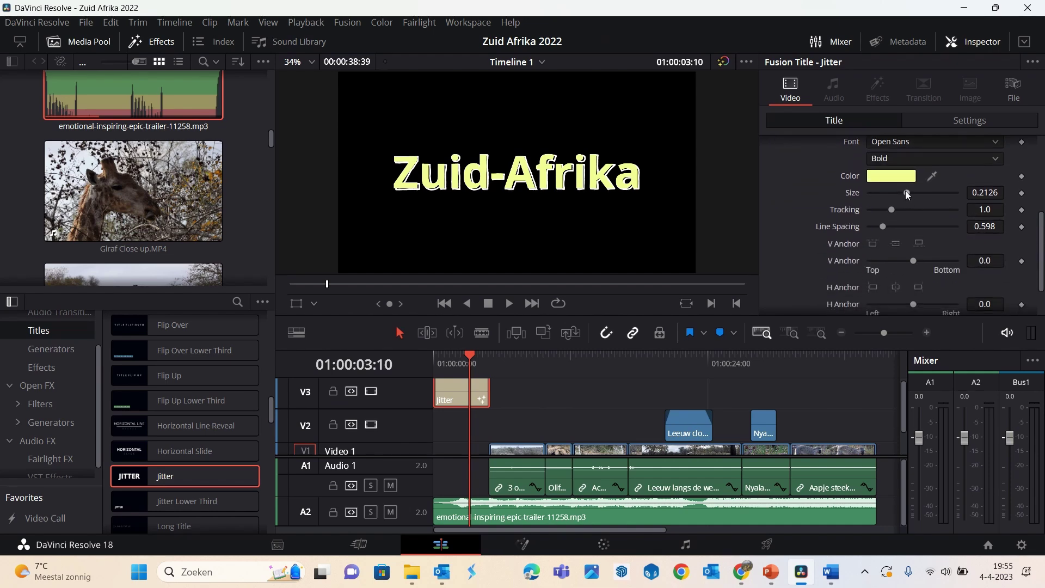
pyautogui.moveTo(906, 192); pyautogui.dragTo(913, 191)
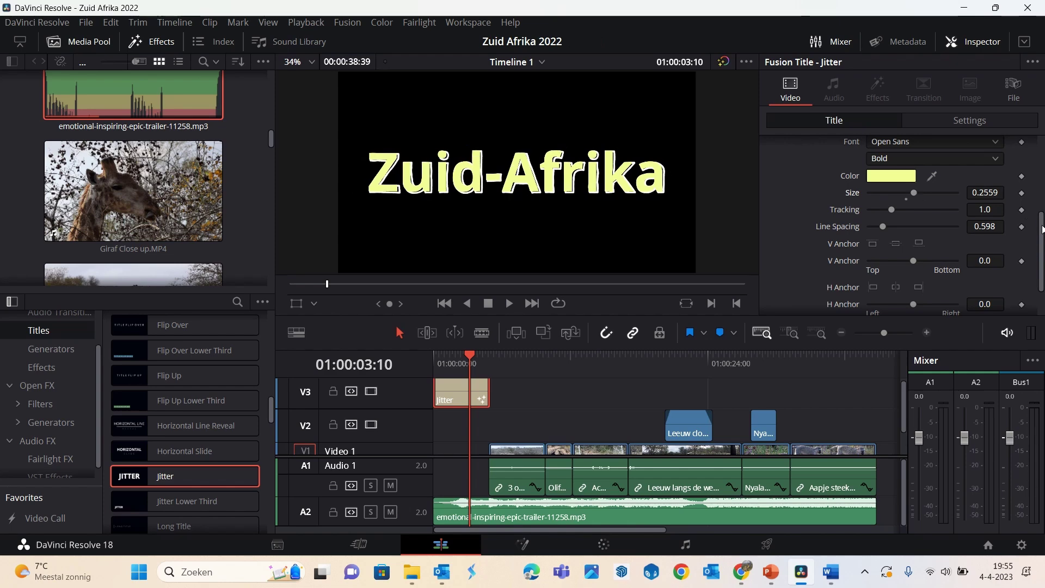
pyautogui.moveTo(1042, 225); pyautogui.dragTo(1042, 246)
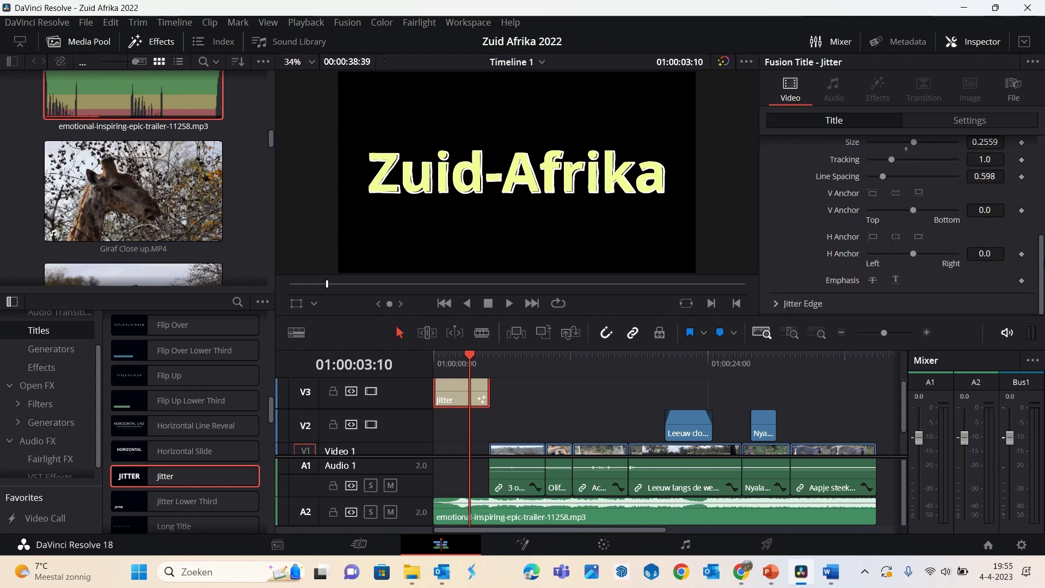
pyautogui.scroll(10, 940, 148)
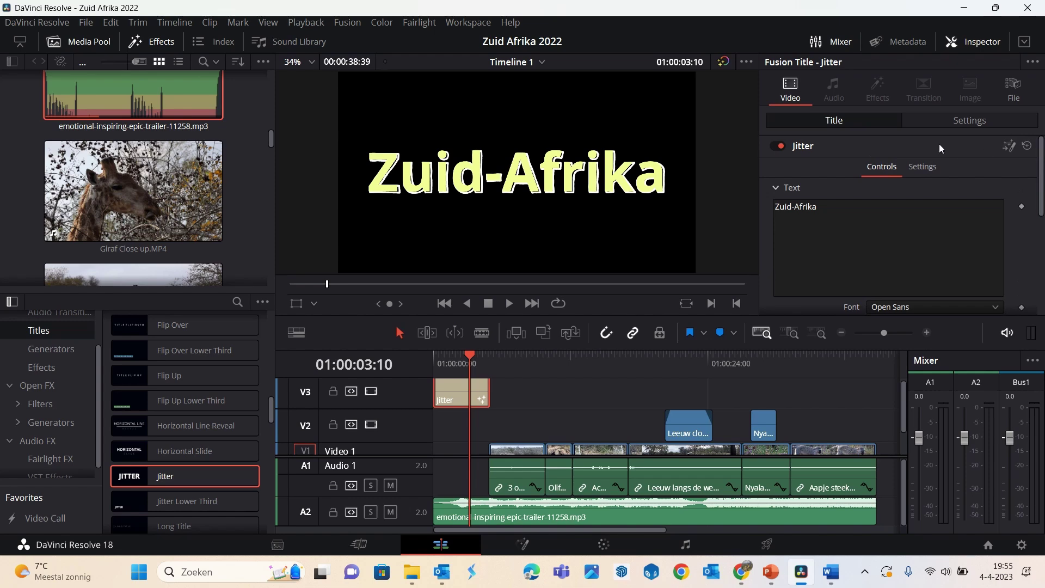
# - Try shifting the title's Transform position, then reset Position and Zoom to their centred originals
pyautogui.click(924, 167)
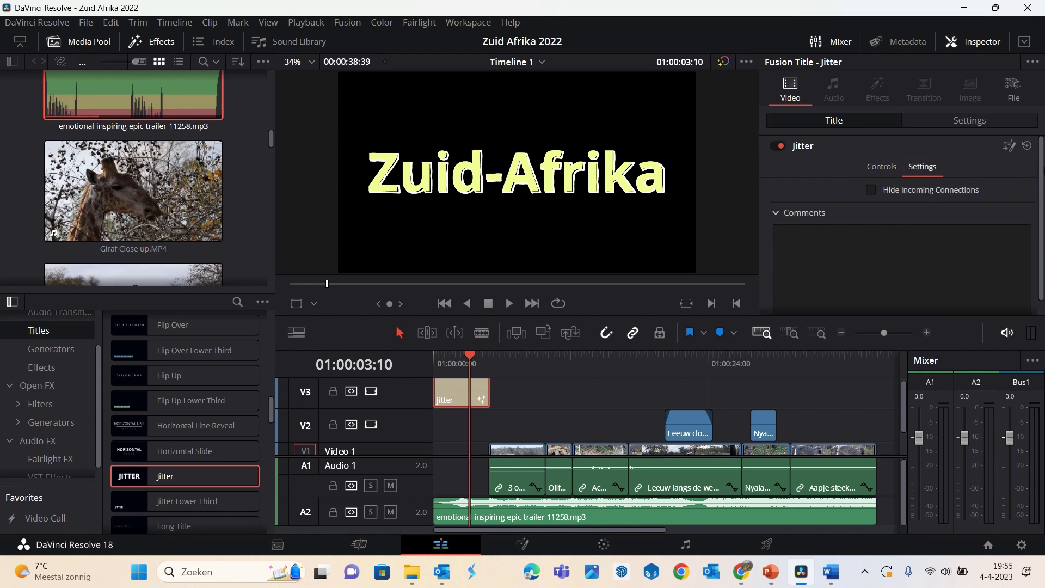
pyautogui.scroll(-1, 898, 229)
pyautogui.click(855, 224)
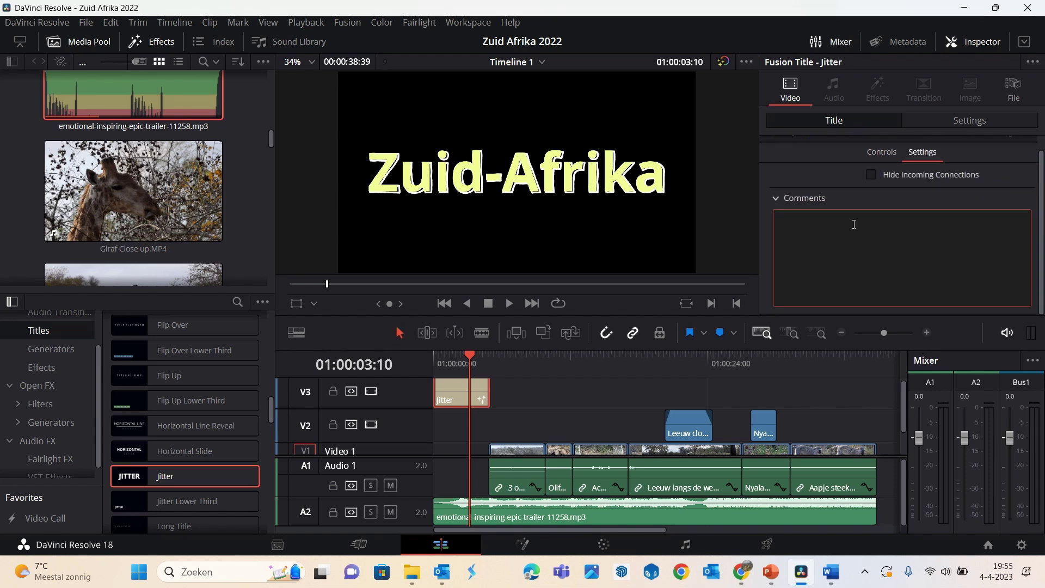
pyautogui.click(967, 120)
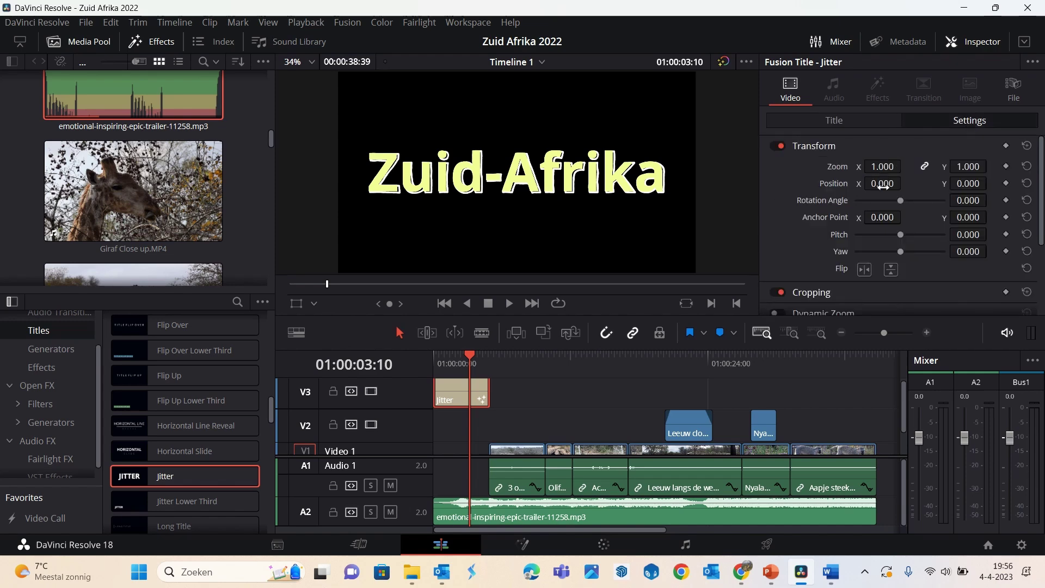
pyautogui.moveTo(882, 183)
pyautogui.mouseDown()
pyautogui.moveTo(905, 184)
pyautogui.moveTo(906, 166)
pyautogui.moveTo(880, 166)
pyautogui.mouseUp()
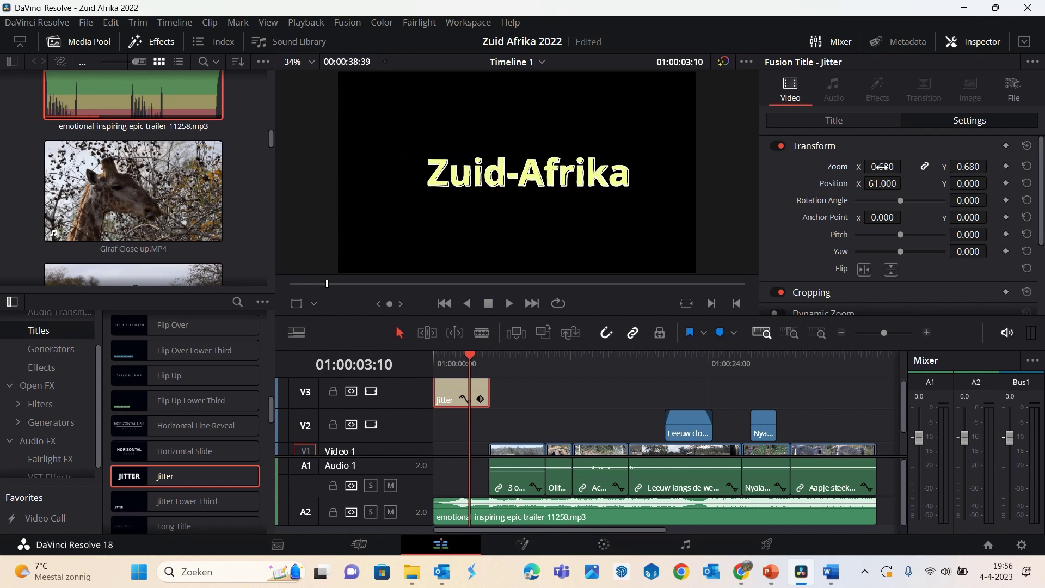
pyautogui.moveTo(880, 179); pyautogui.dragTo(906, 183)
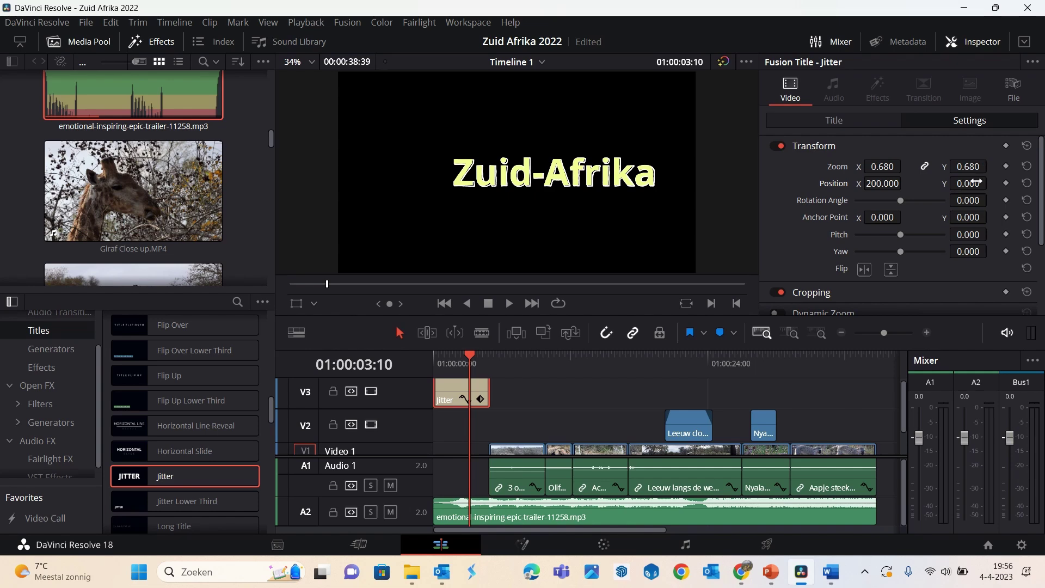
pyautogui.moveTo(991, 183); pyautogui.dragTo(967, 184)
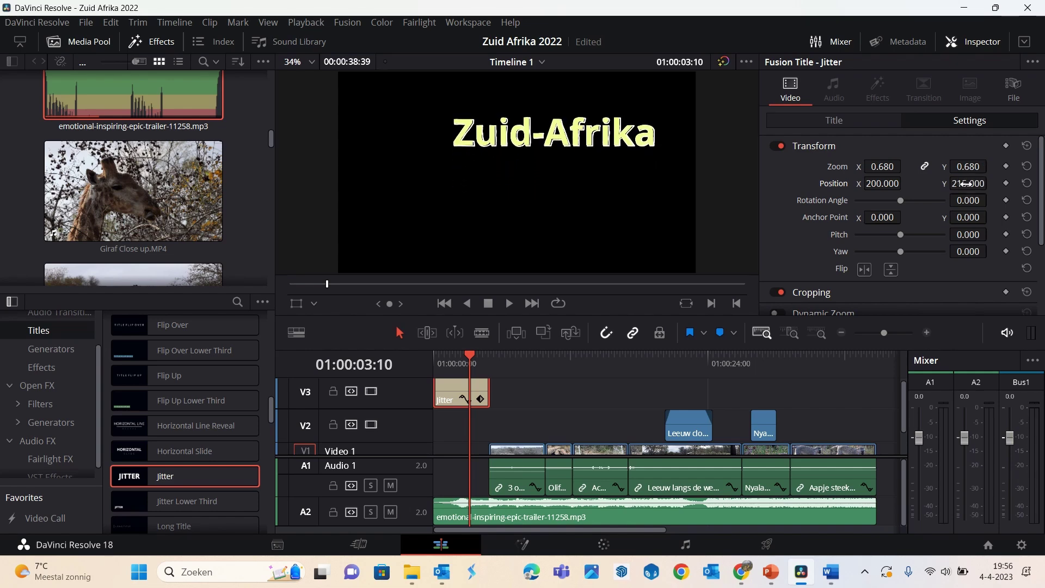
pyautogui.click(1028, 183)
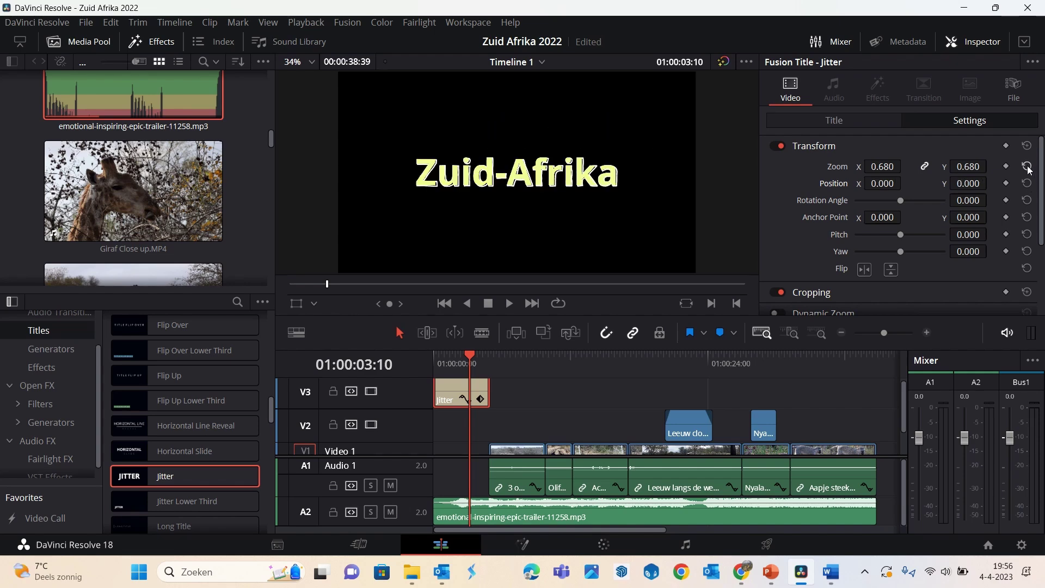
pyautogui.click(1027, 167)
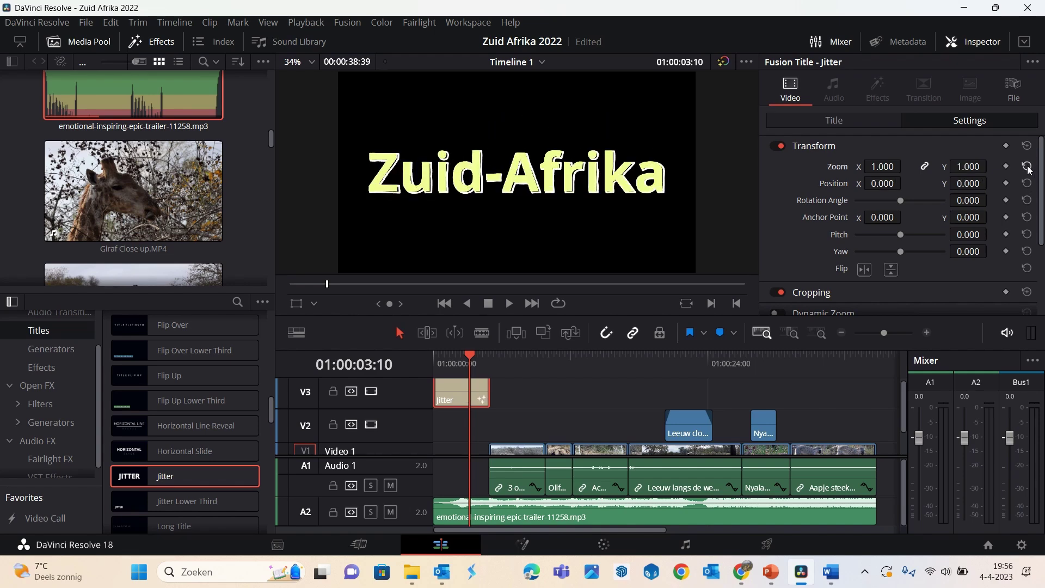
# - Move the playhead to the lion shot at 01:00:12:11
pyautogui.moveTo(473, 357); pyautogui.dragTo(434, 359)
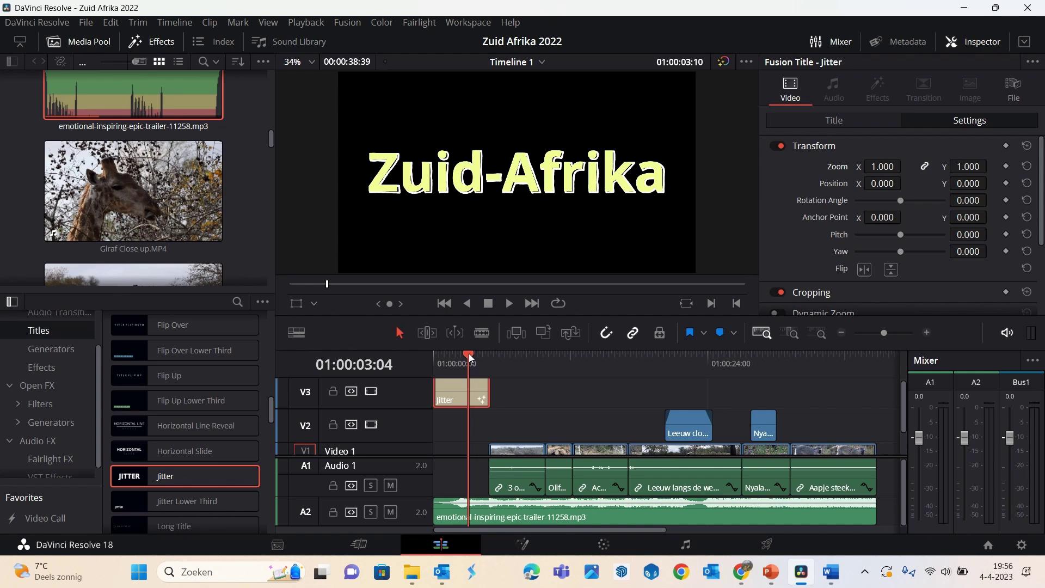
pyautogui.click(611, 358)
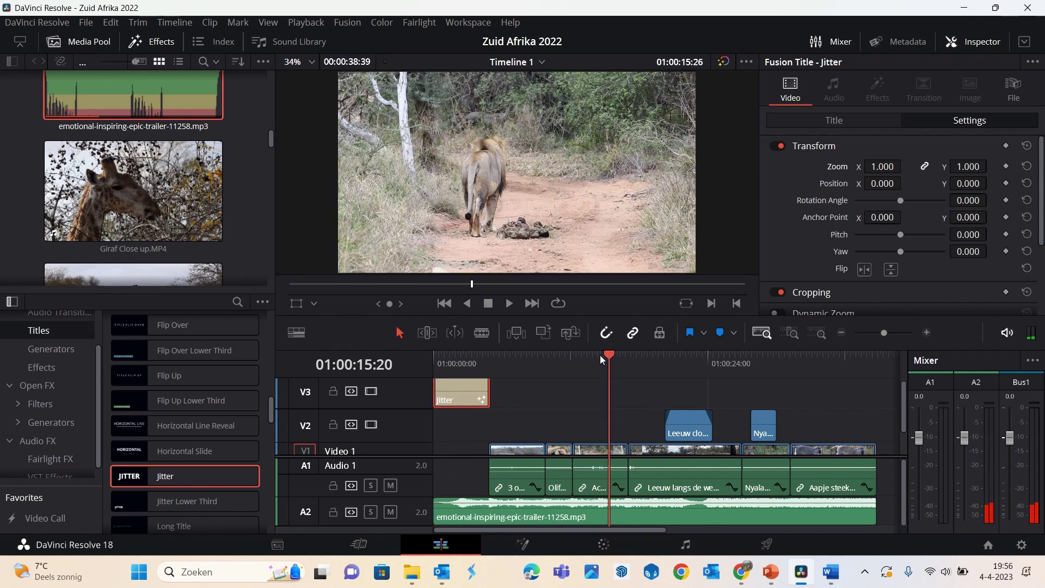
pyautogui.moveTo(611, 356); pyautogui.dragTo(574, 359)
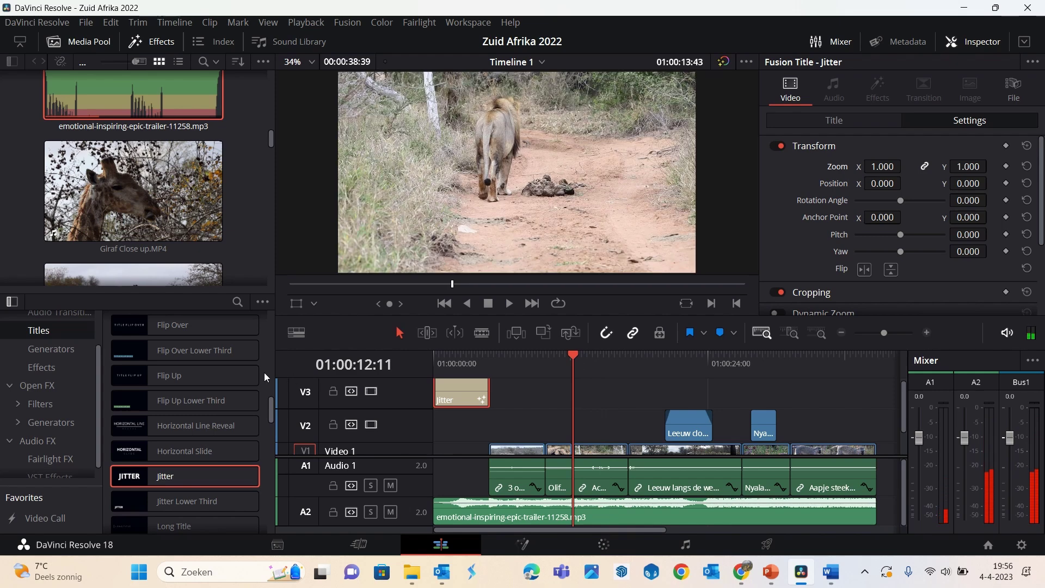
pyautogui.moveTo(270, 407); pyautogui.dragTo(271, 456)
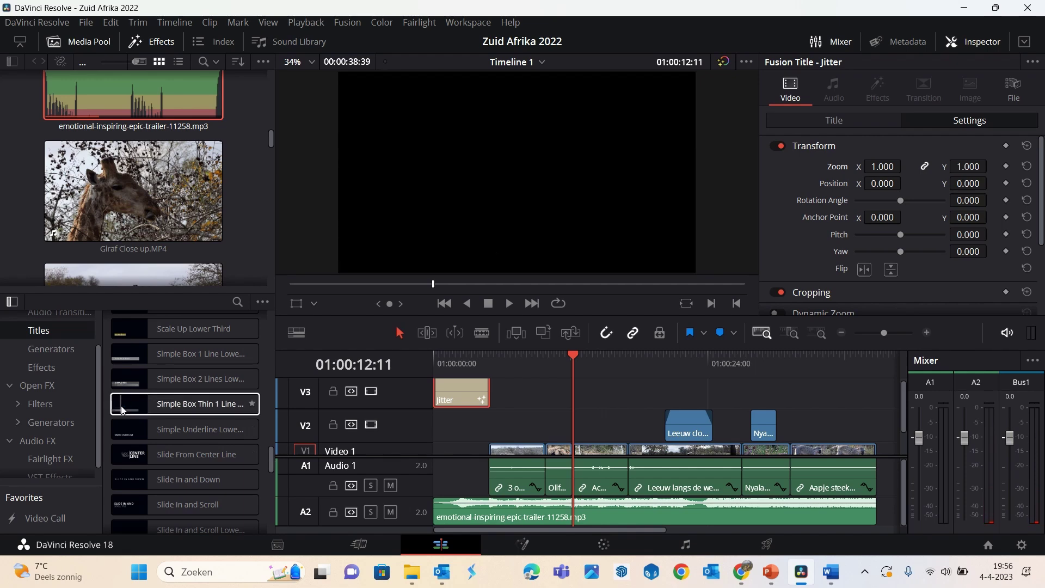
# - Add a Simple Box Thin 1 Line Lower Third on V3 over the lion shot, reading 'De leeuwen'
pyautogui.moveTo(122, 411)
pyautogui.mouseDown()
pyautogui.moveTo(561, 427)
pyautogui.moveTo(574, 395)
pyautogui.mouseUp()
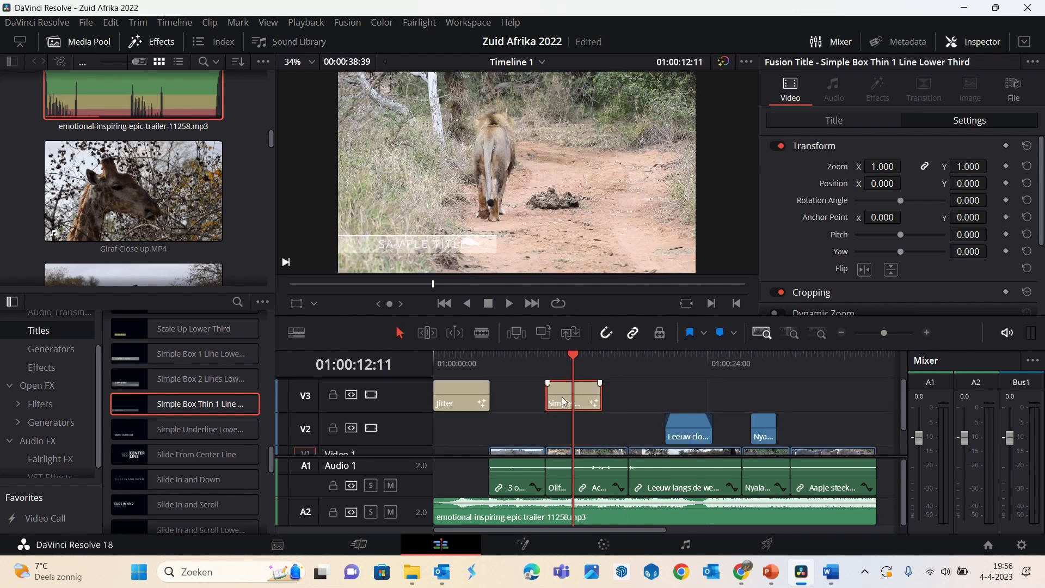
pyautogui.click(850, 121)
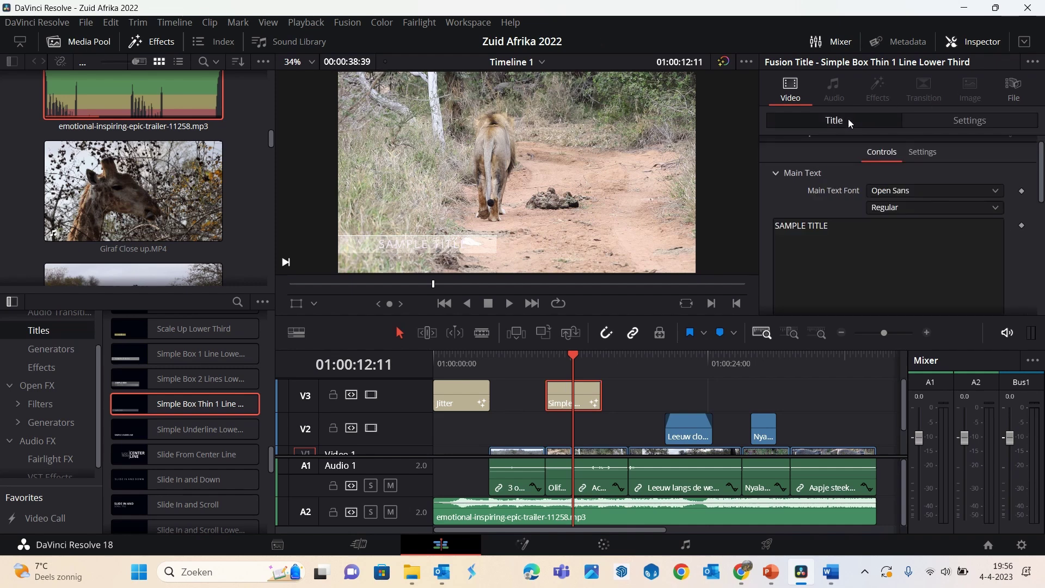
pyautogui.click(857, 251)
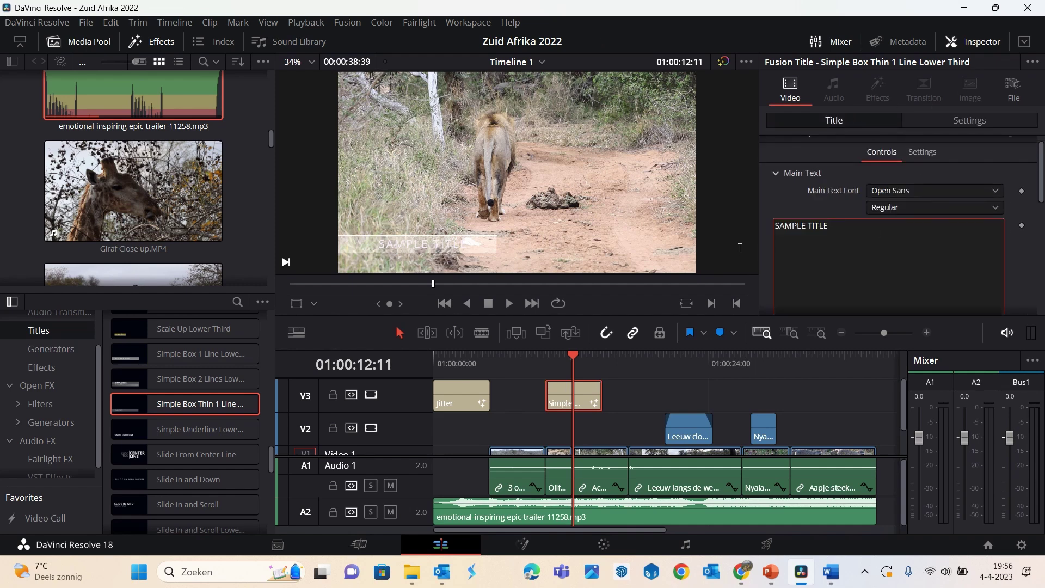
pyautogui.press('BackSpace')
pyautogui.press('BackSpace')
pyautogui.press('BackSpace')
pyautogui.press('BackSpace')
pyautogui.press('BackSpace')
pyautogui.press('BackSpace')
pyautogui.write('De leeuwen')
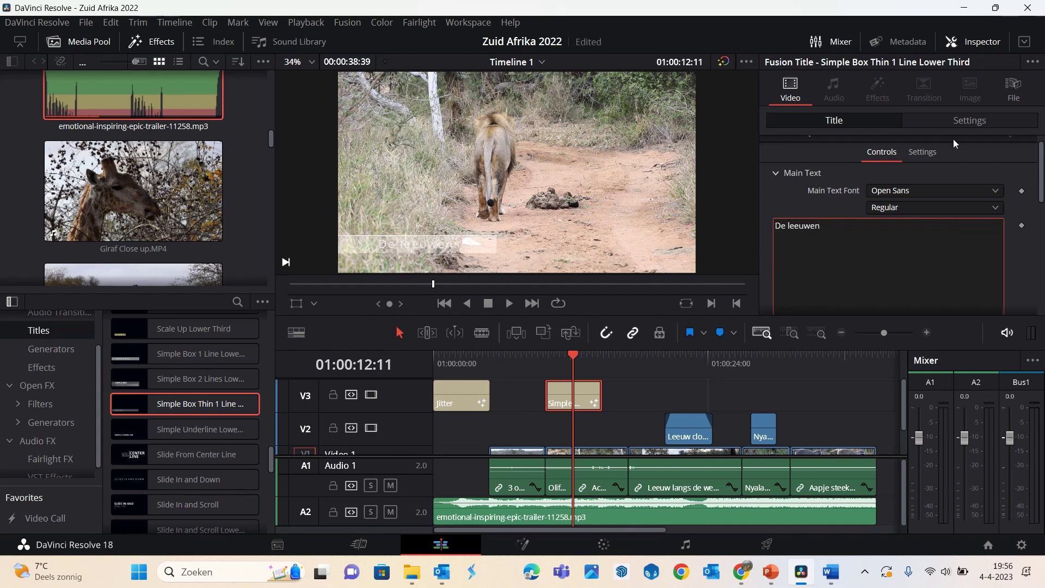
pyautogui.scroll(-5, 898, 245)
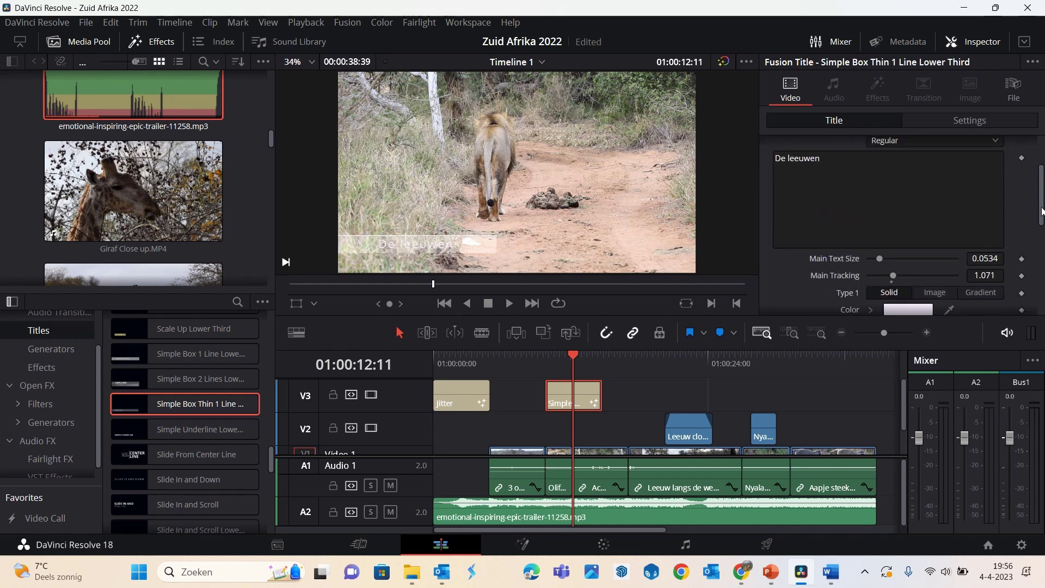
# - Play the timeline from the start, then slide the De leeuwen lower third to begin with the lion shot
pyautogui.click(438, 355)
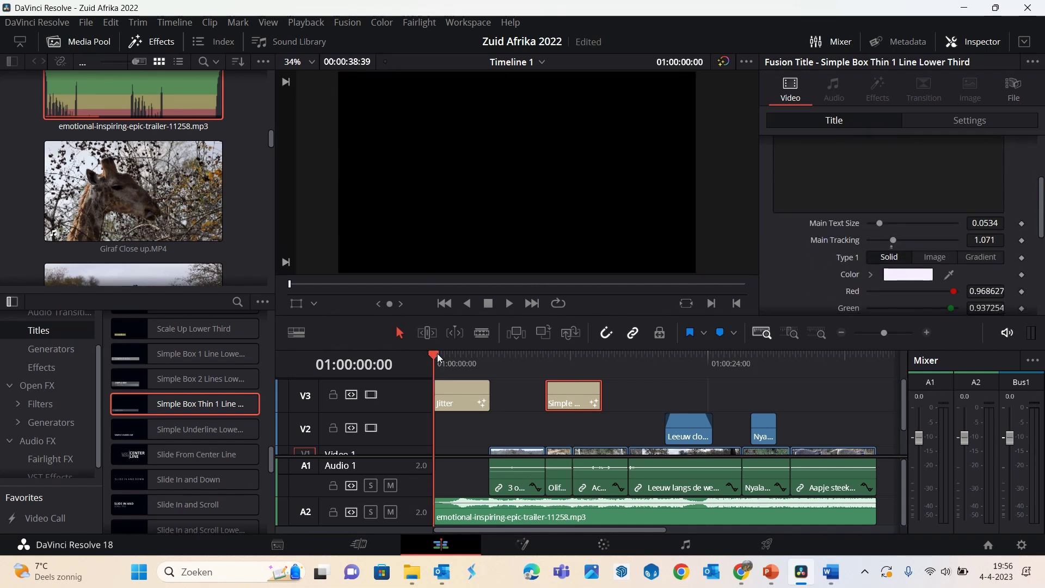
pyautogui.press('space')
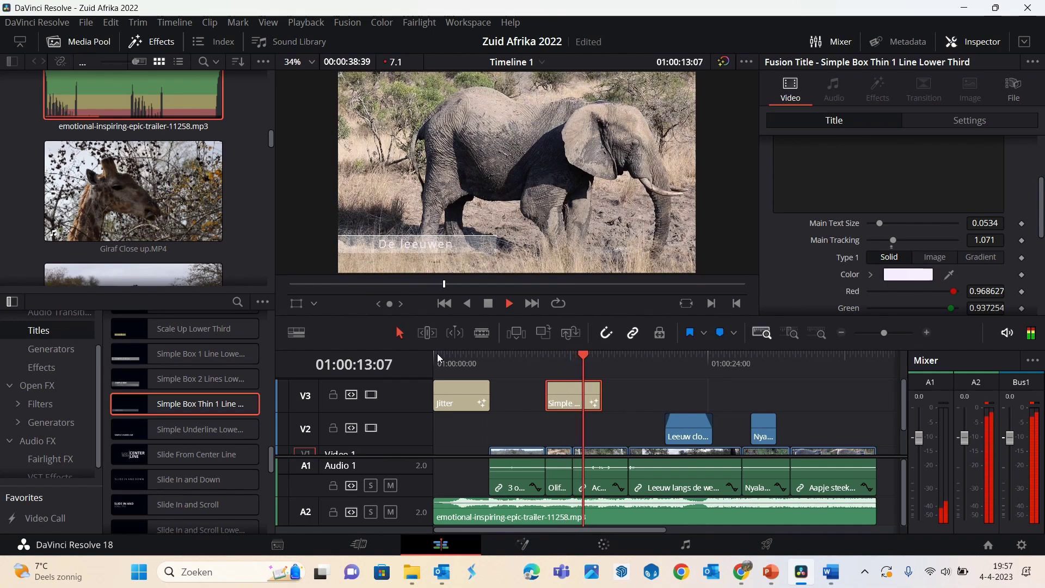
pyautogui.press('space')
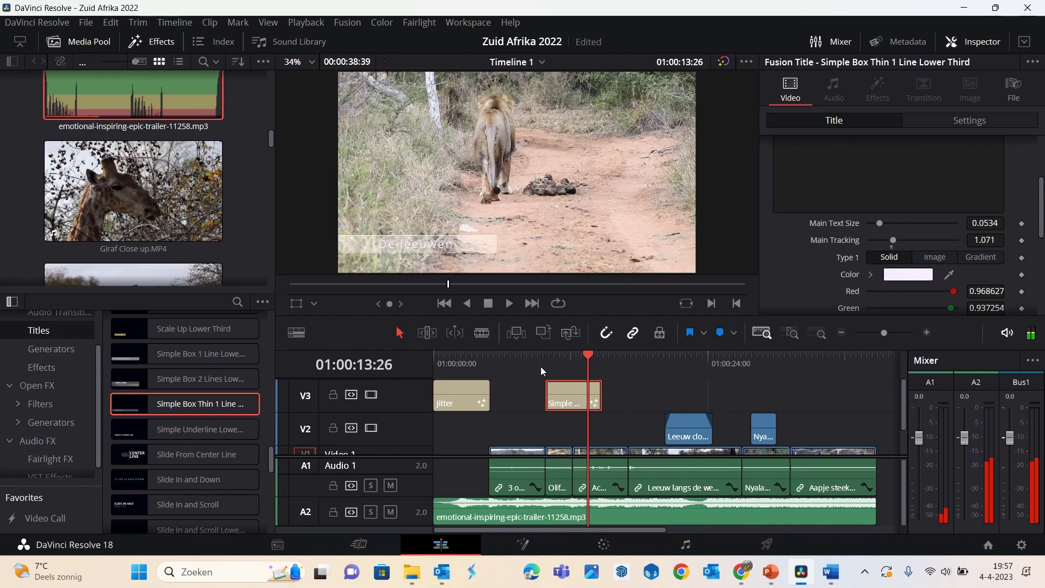
pyautogui.moveTo(565, 400); pyautogui.dragTo(593, 398)
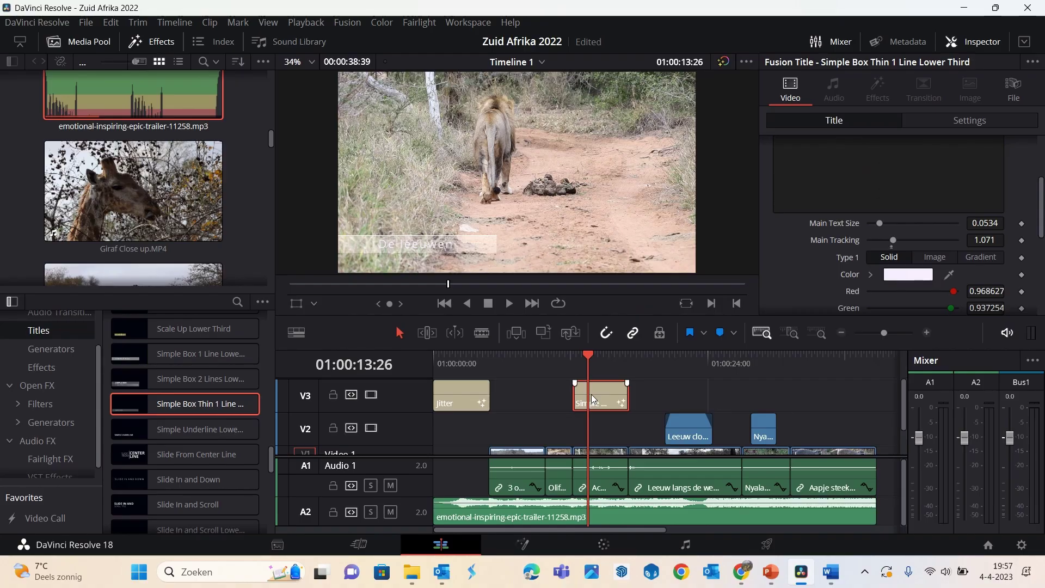
# - Save the project, extend the A2 music clip past the last clip, and go to the Deliver page
pyautogui.hotkey('ctrl', 's')
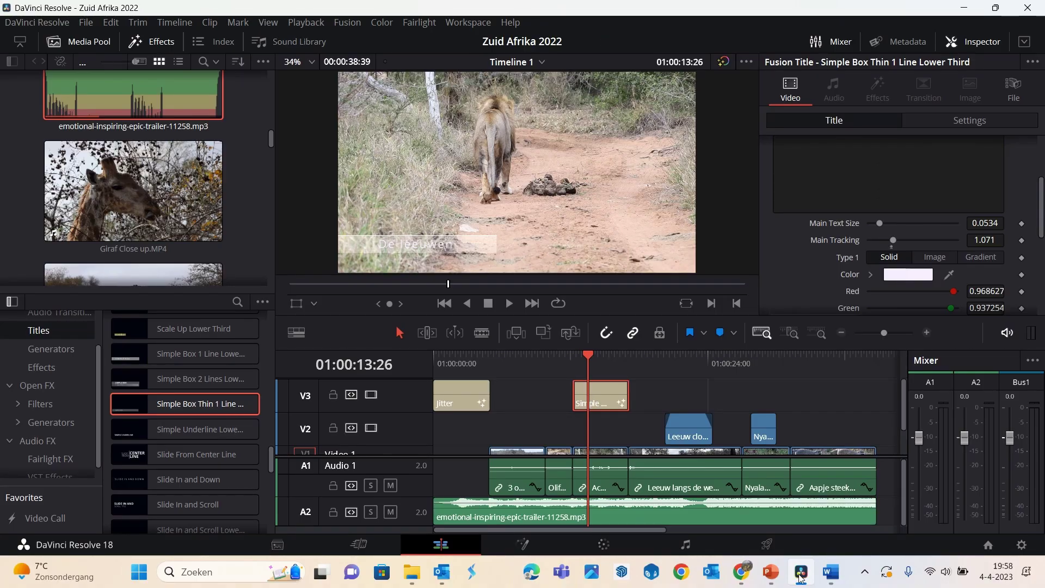
pyautogui.moveTo(649, 530); pyautogui.dragTo(731, 528)
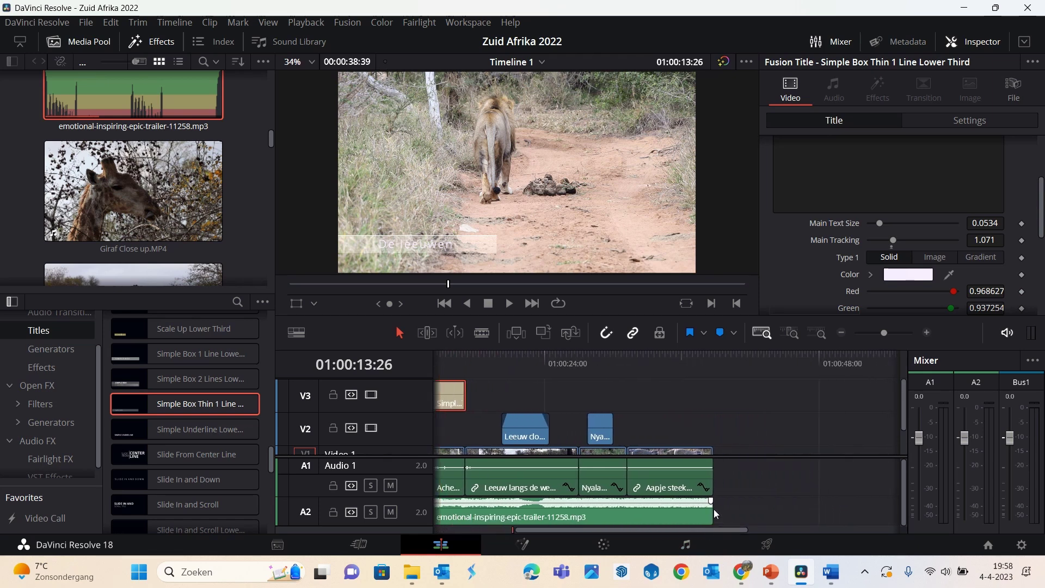
pyautogui.moveTo(712, 506); pyautogui.dragTo(754, 506)
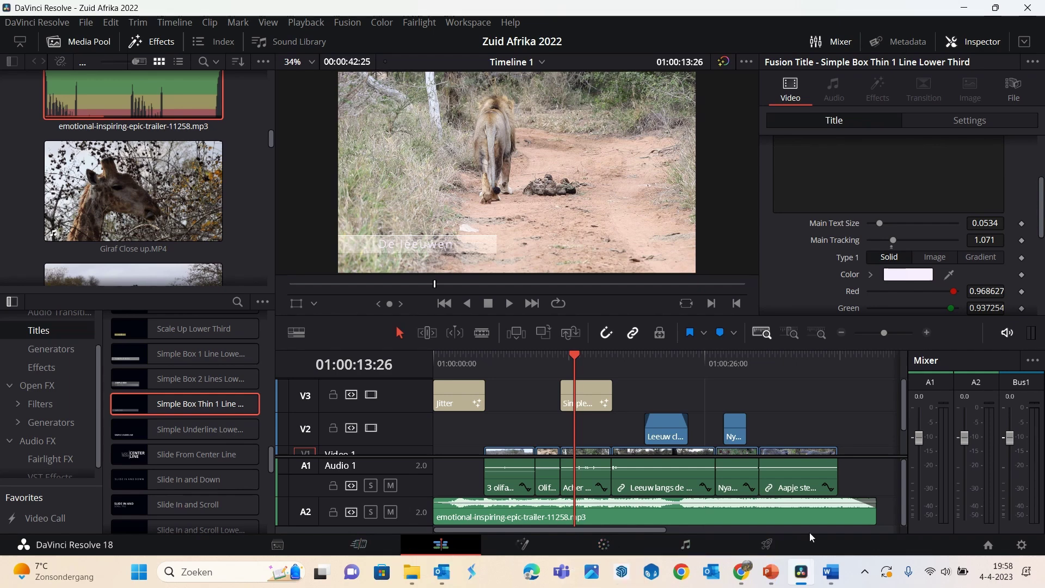
pyautogui.click(768, 546)
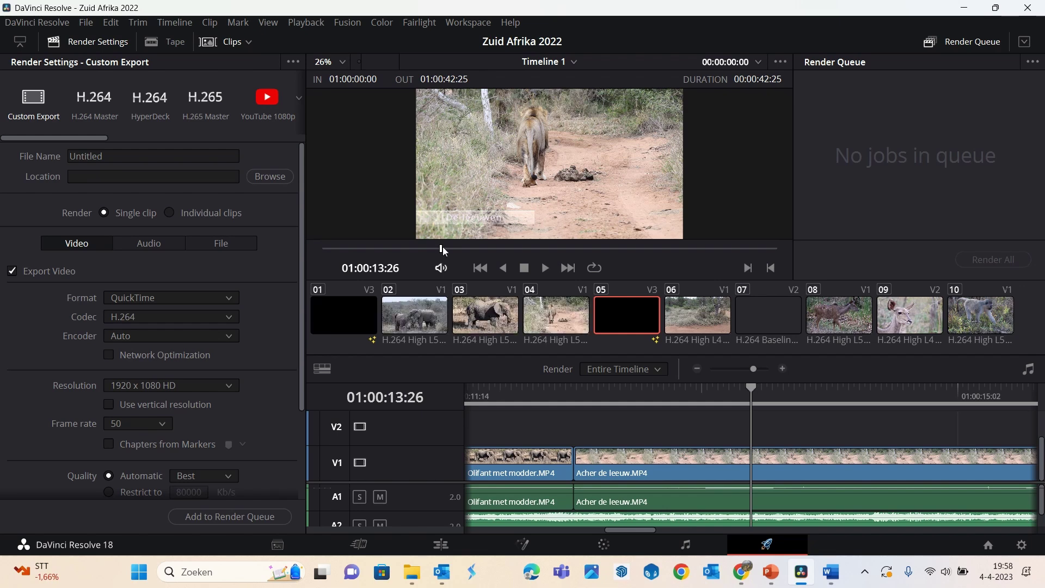
# - Name the render output 'Zuid-Afrika' and choose its save location
pyautogui.moveTo(442, 248); pyautogui.dragTo(325, 249)
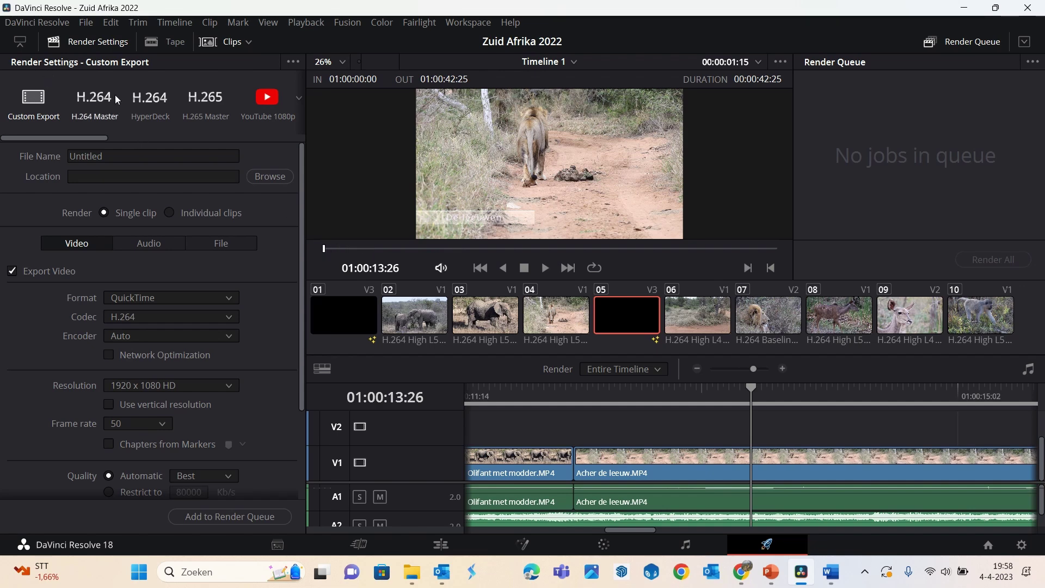
pyautogui.moveTo(82, 137)
pyautogui.mouseDown()
pyautogui.moveTo(226, 144)
pyautogui.moveTo(55, 141)
pyautogui.mouseUp()
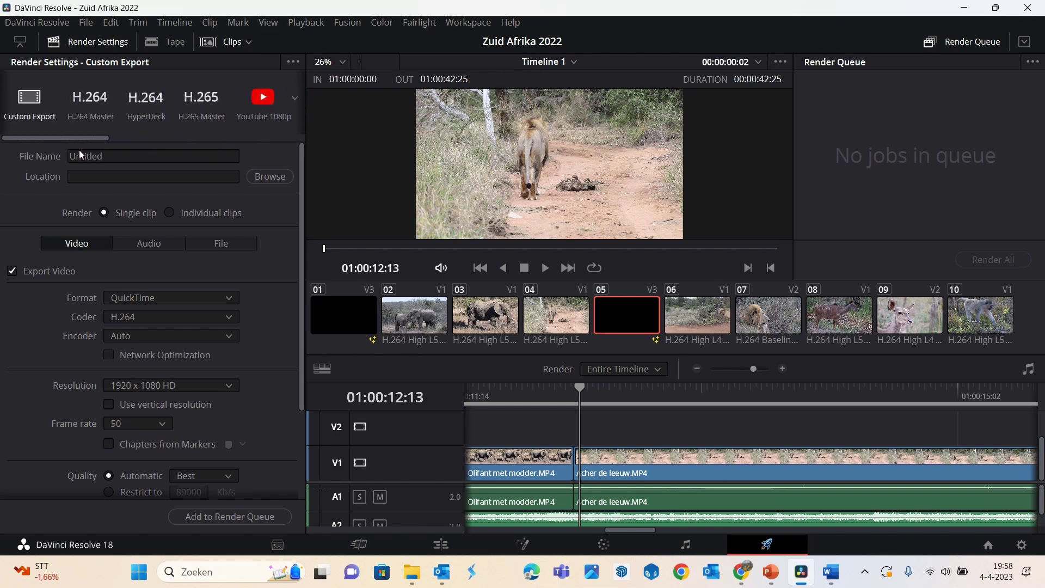
pyautogui.doubleClick(115, 155)
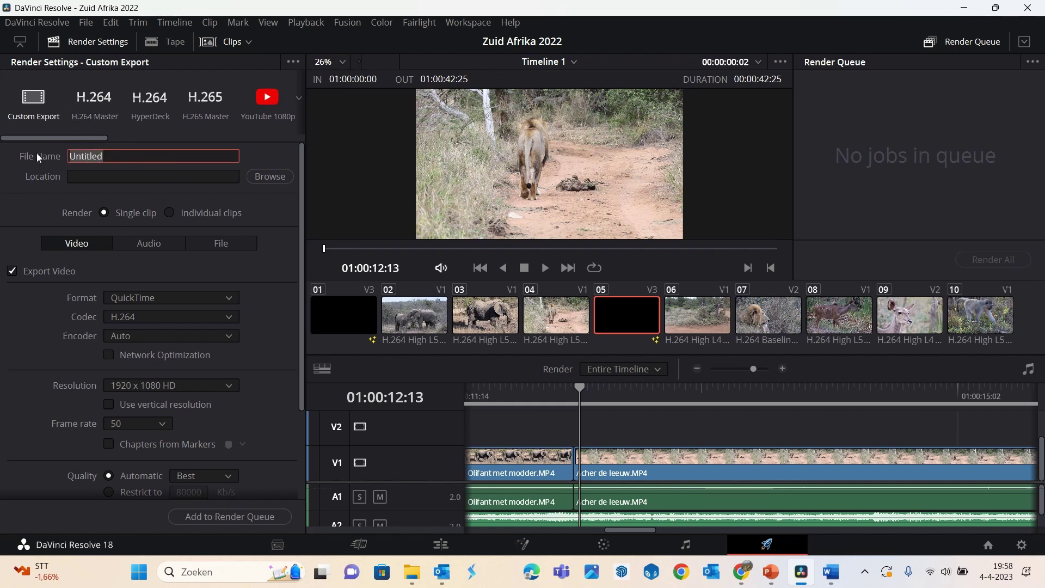
pyautogui.write('Zuid-')
pyautogui.write('Afri')
pyautogui.write('ka')
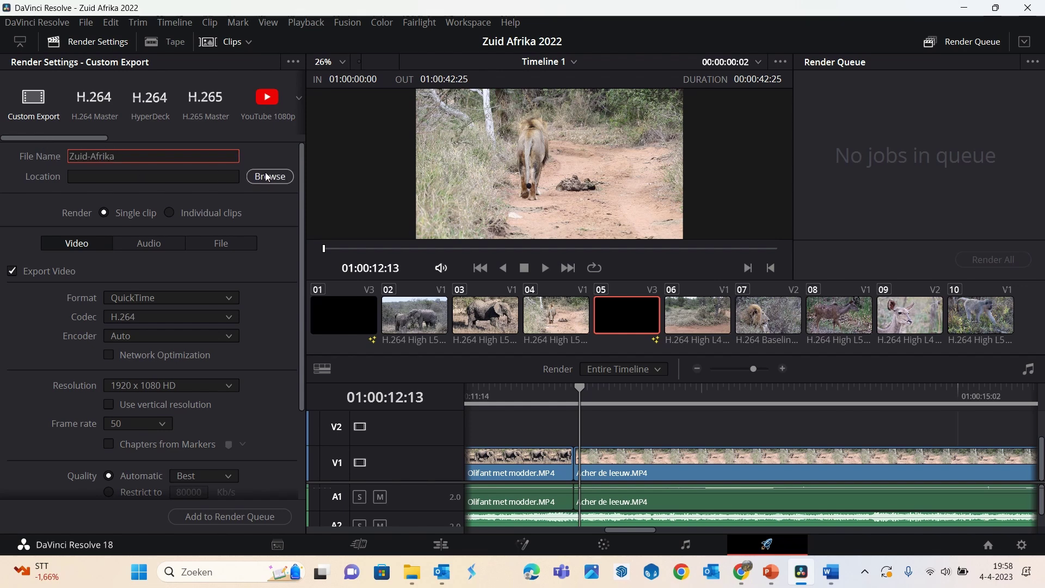
pyautogui.click(267, 177)
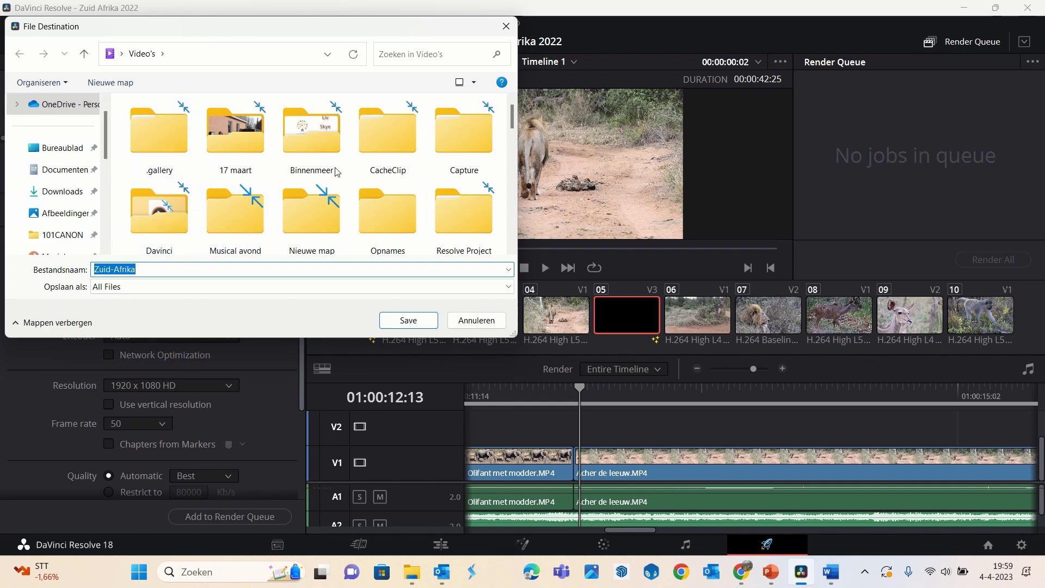
pyautogui.click(405, 320)
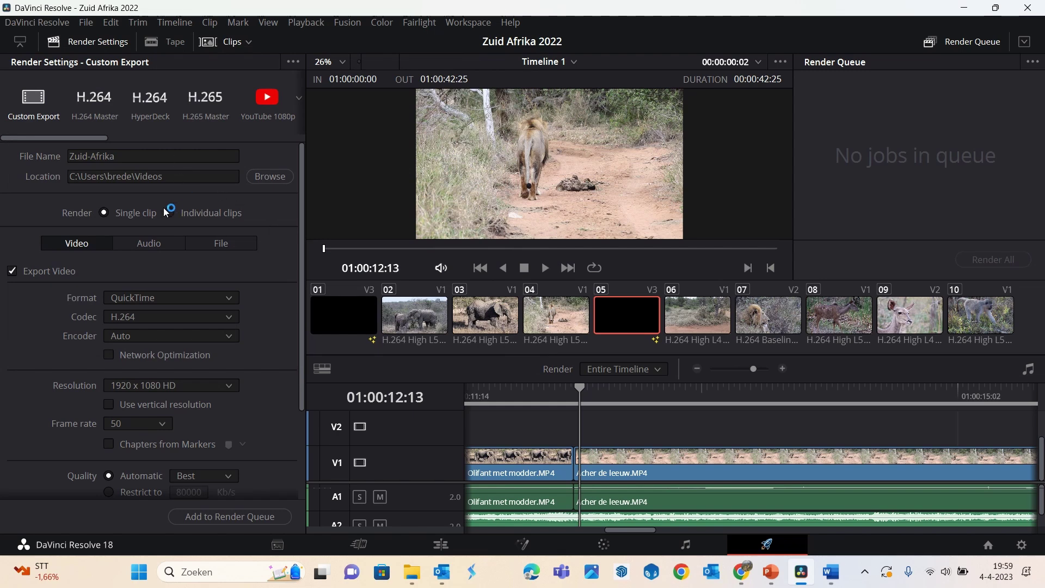
# - Change the render format from QuickTime to MP4, keeping H.264
pyautogui.click(229, 295)
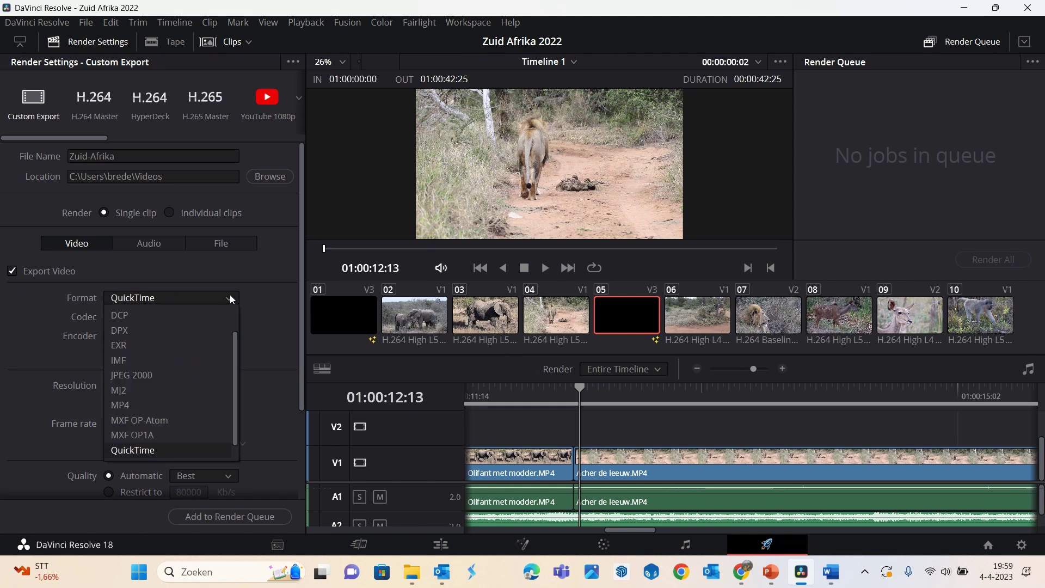
pyautogui.click(147, 404)
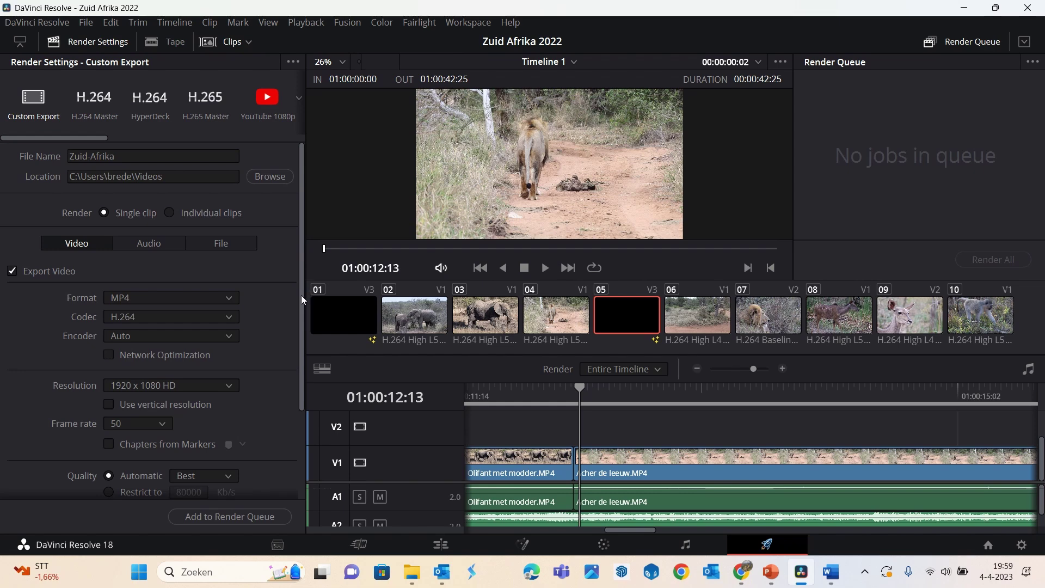
pyautogui.moveTo(302, 295); pyautogui.dragTo(301, 326)
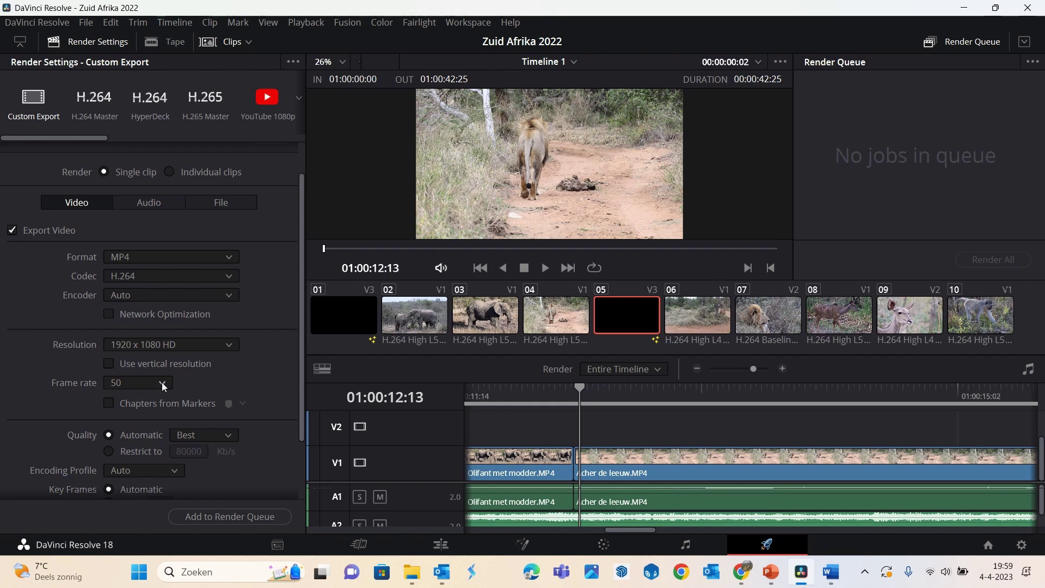
# - Add Timeline 1 to the render queue as Job 1, then return to the Edit page
pyautogui.scroll(-3, 300, 315)
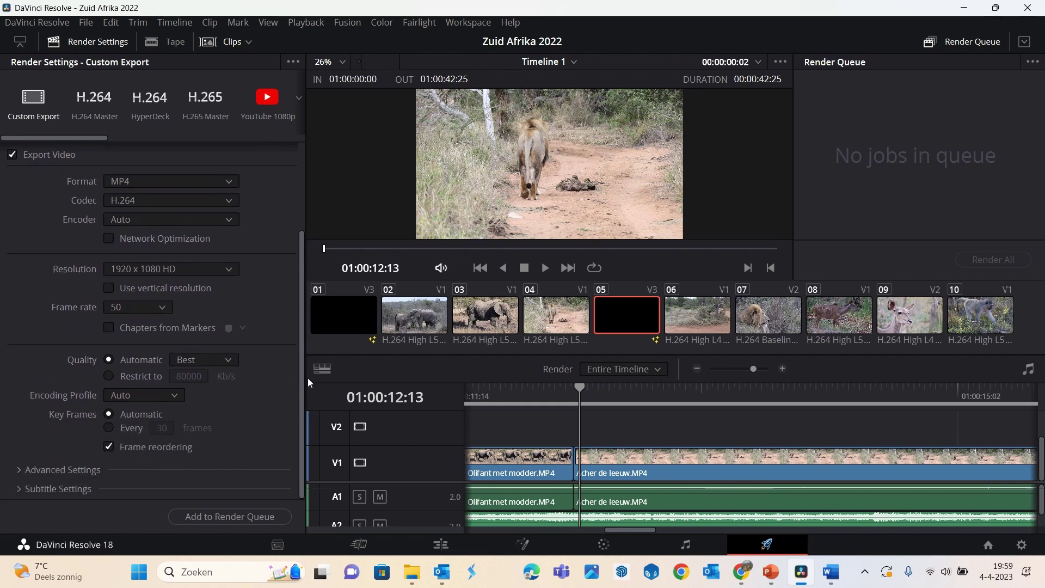
pyautogui.click(238, 522)
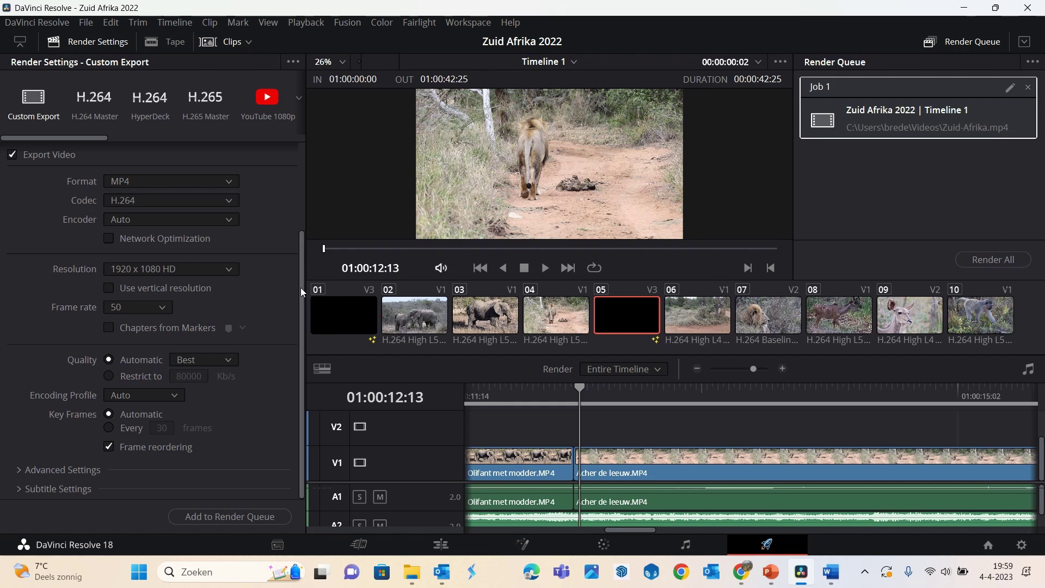
pyautogui.moveTo(298, 286); pyautogui.dragTo(293, 193)
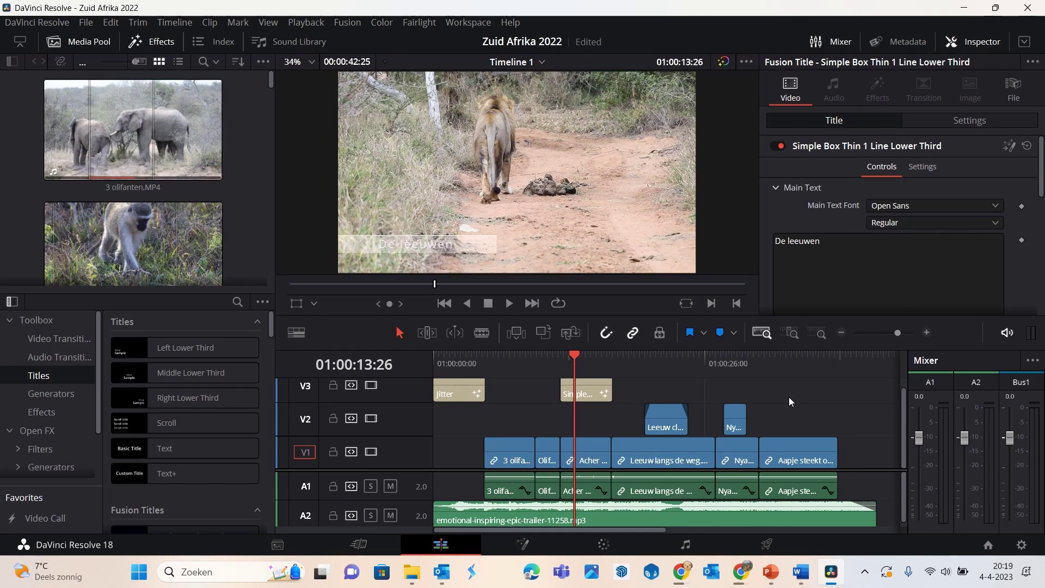
# - Blade the Aapje steekt over clip near its end and delete the trailing piece
pyautogui.click(482, 334)
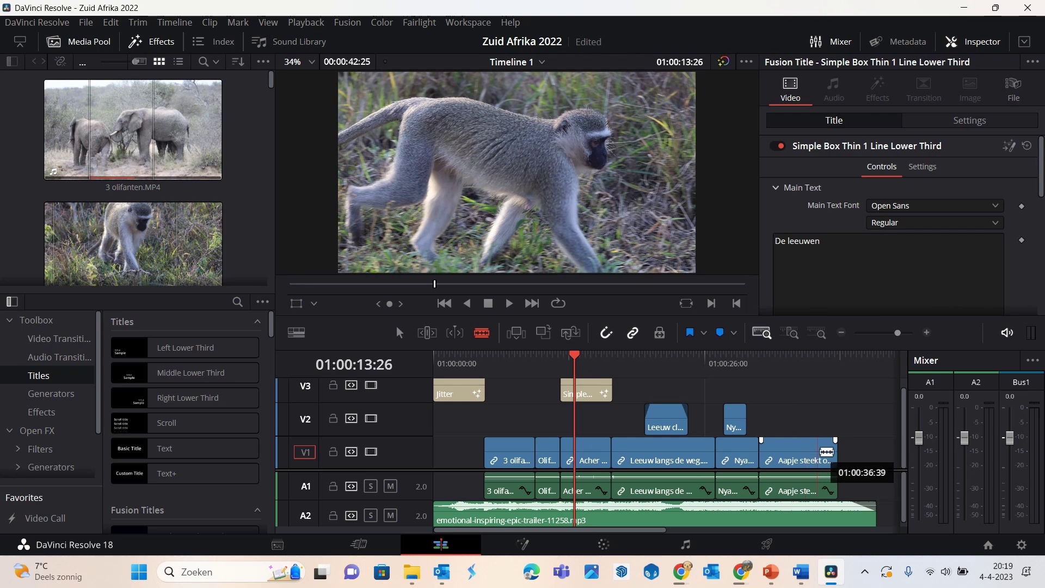
pyautogui.click(809, 455)
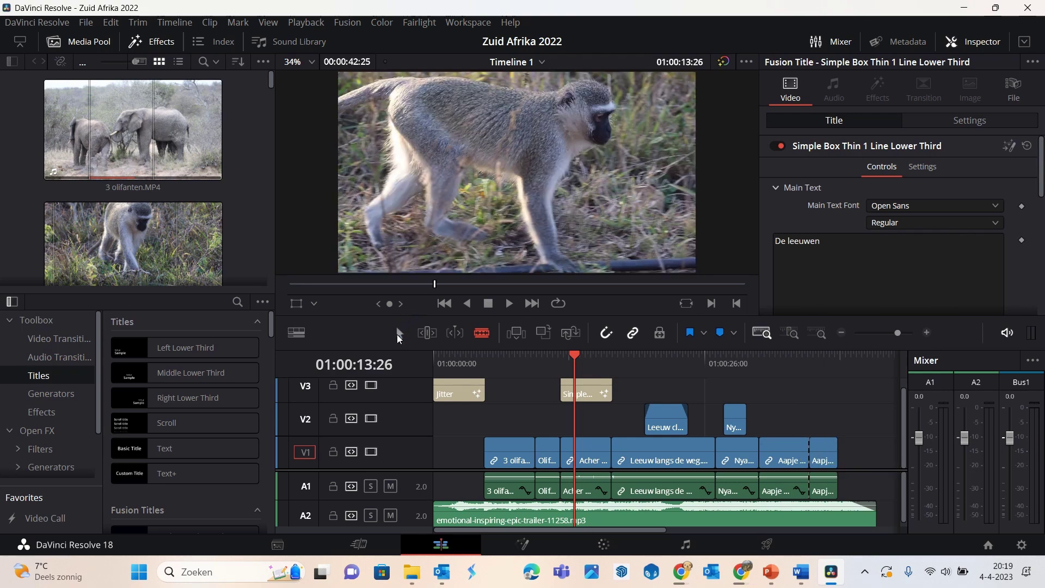
pyautogui.click(398, 333)
pyautogui.moveTo(825, 455)
pyautogui.mouseDown()
pyautogui.moveTo(881, 466)
pyautogui.moveTo(775, 462)
pyautogui.mouseUp()
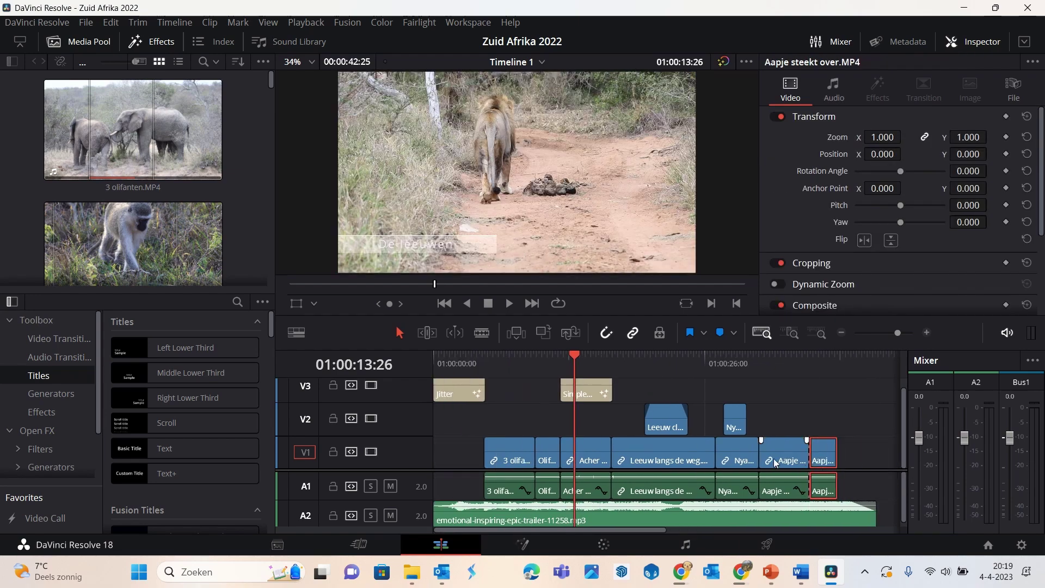
pyautogui.press('Delete')
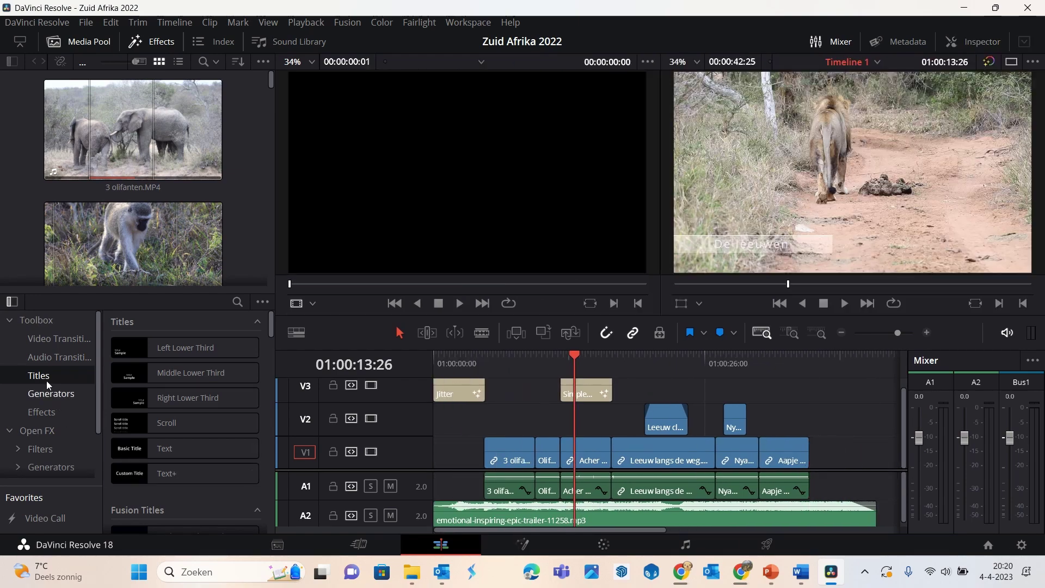
# - Place the Heart transition on the cut between the Leeuw langs de weg and Nyala clips
pyautogui.click(46, 340)
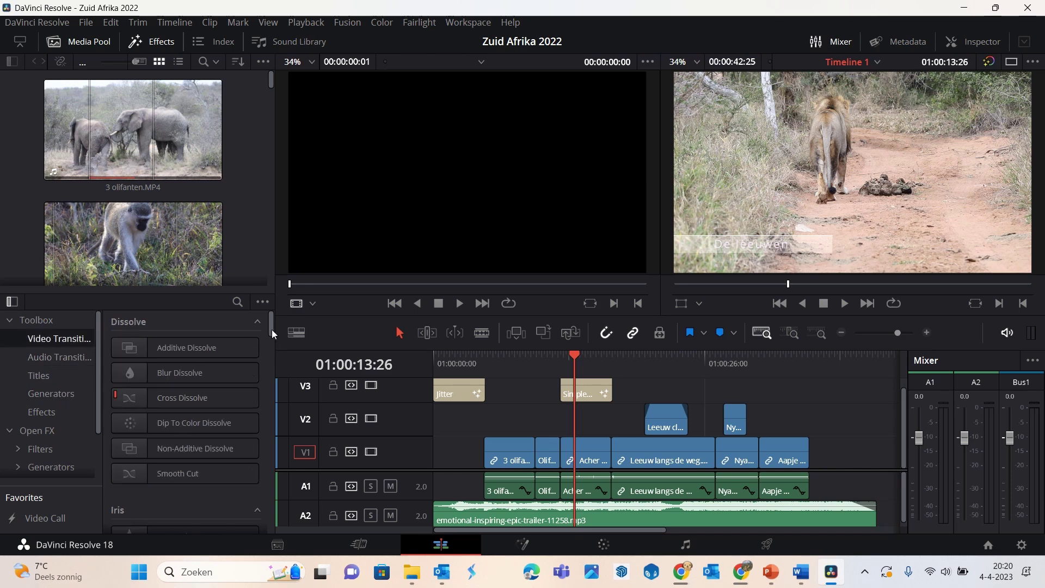
pyautogui.moveTo(272, 329); pyautogui.dragTo(268, 400)
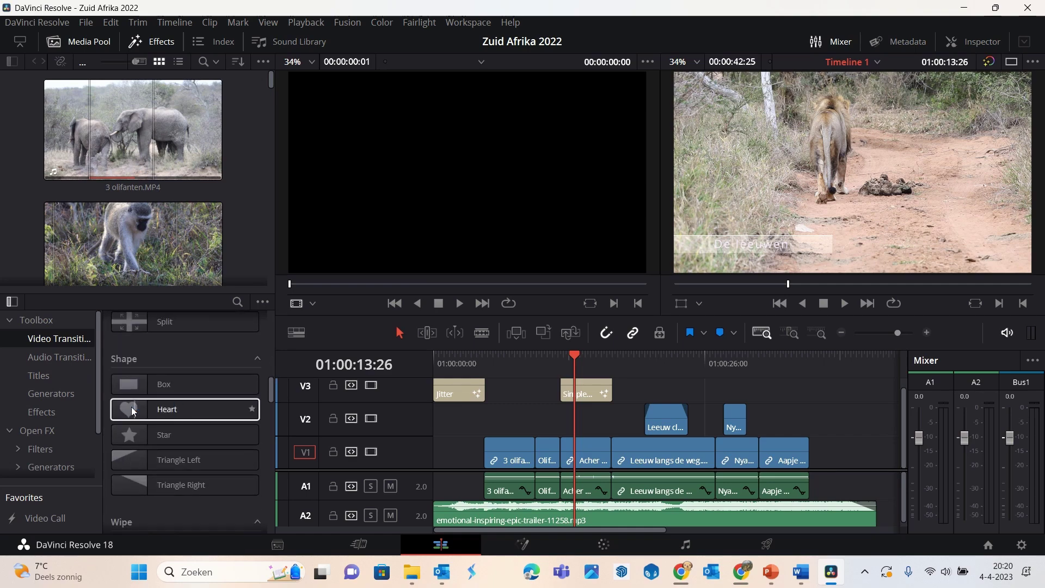
pyautogui.click(158, 413)
pyautogui.moveTo(488, 453); pyautogui.dragTo(710, 467)
# - Preview the Heart transition, then delete it to leave a plain cut
pyautogui.click(709, 361)
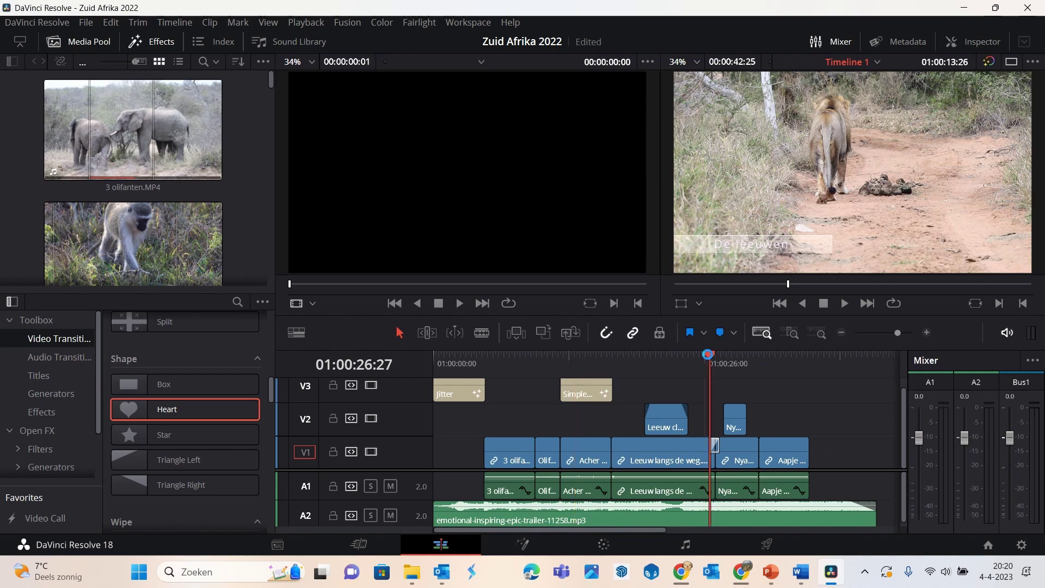
pyautogui.click(715, 360)
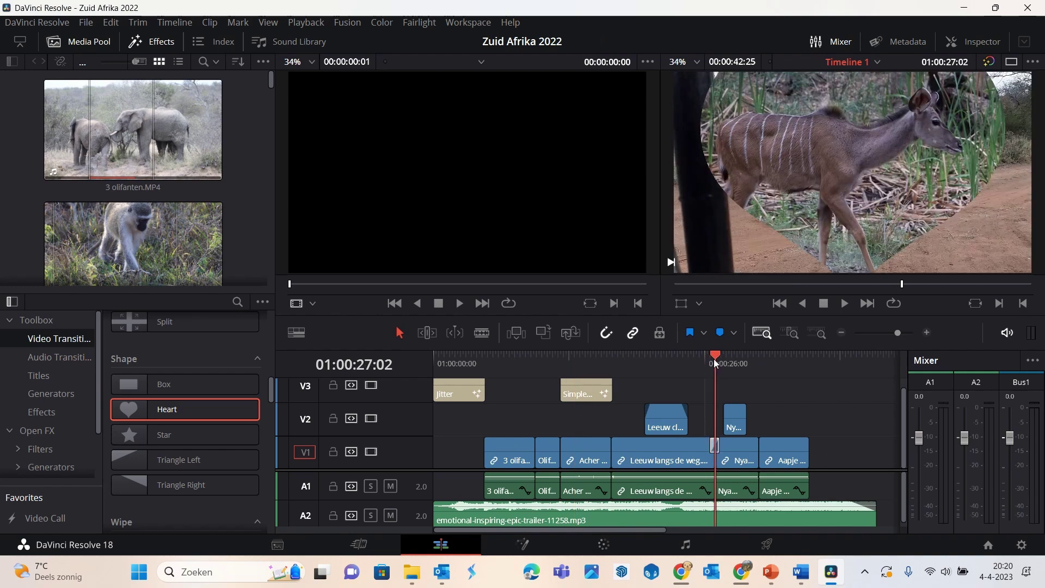
pyautogui.click(710, 358)
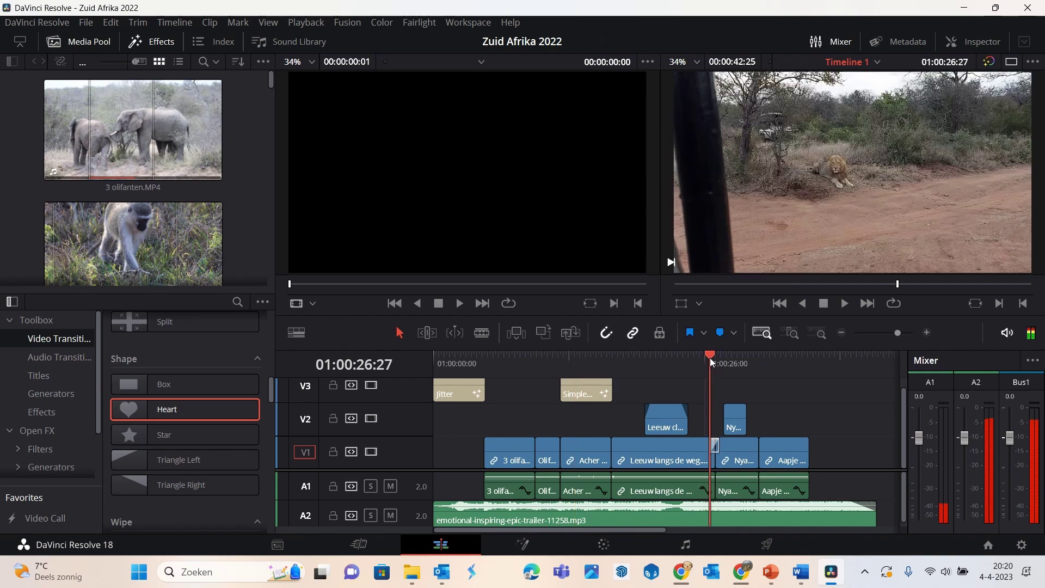
pyautogui.click(714, 358)
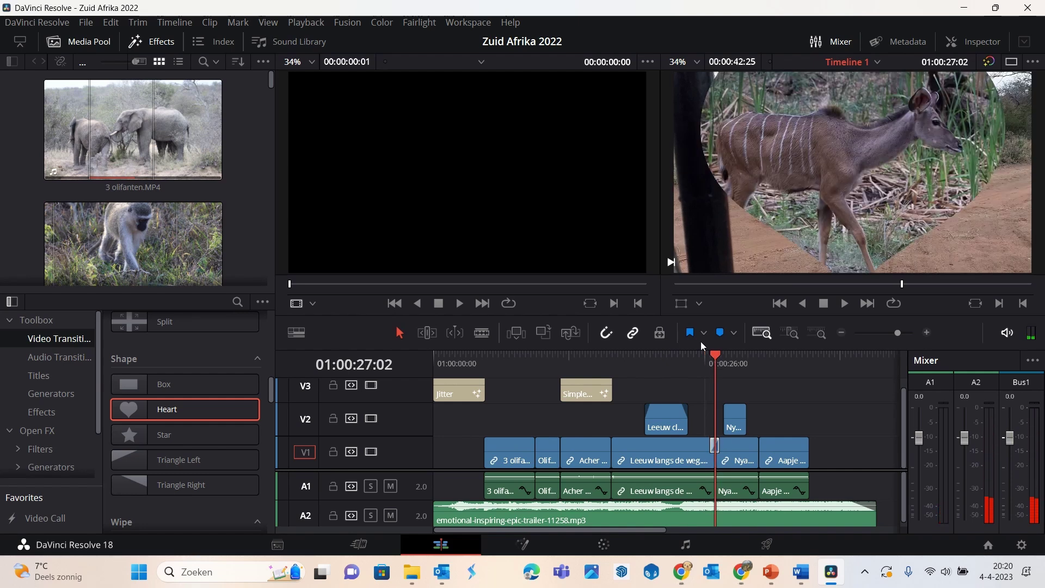
pyautogui.press('Delete')
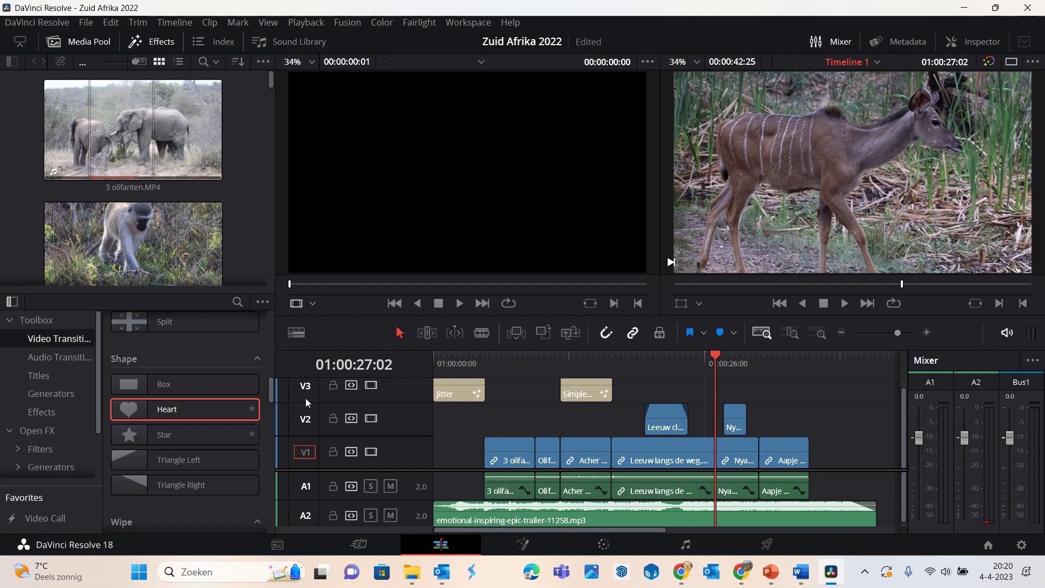
pyautogui.moveTo(273, 390); pyautogui.dragTo(270, 407)
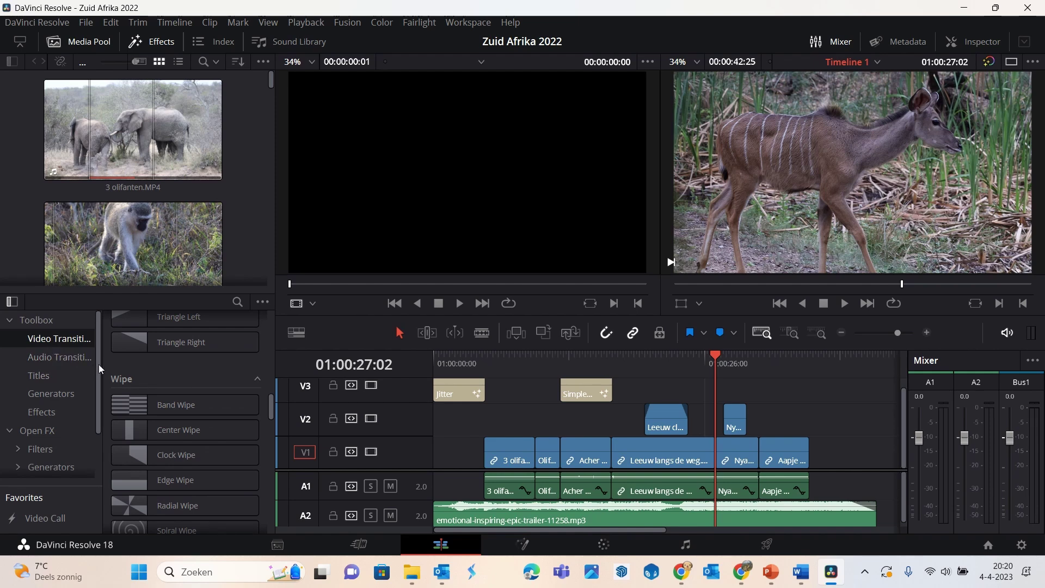
pyautogui.click(155, 46)
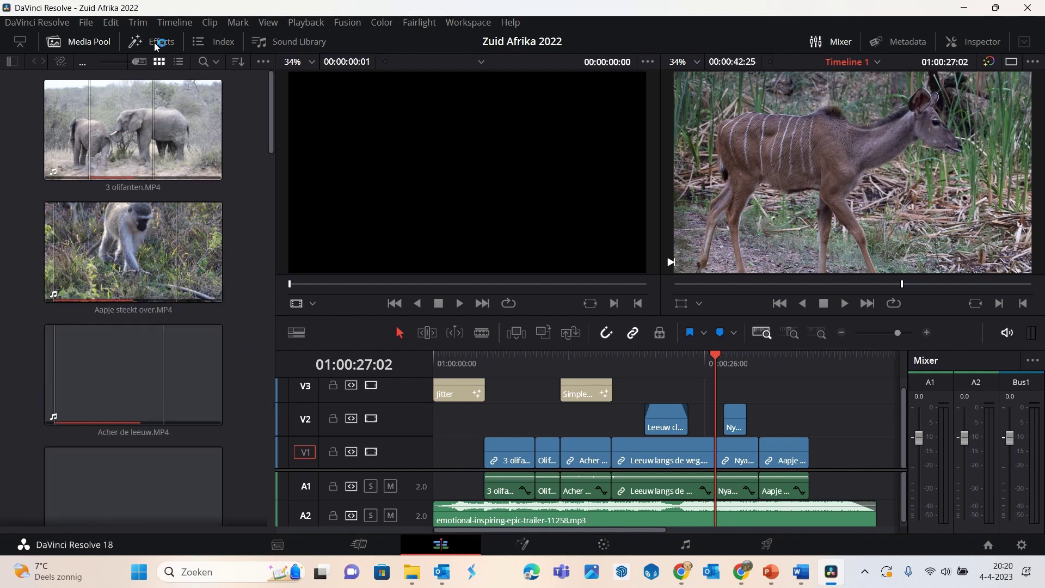
pyautogui.click(155, 43)
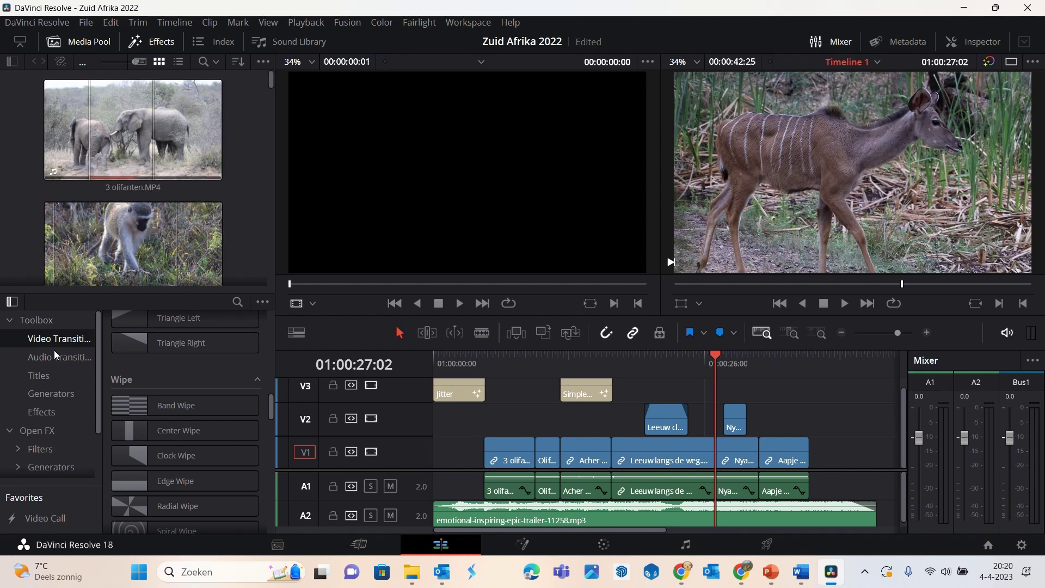
# - Apply the Binoculars Fusion effect to the Nyala 2 clip
pyautogui.click(41, 375)
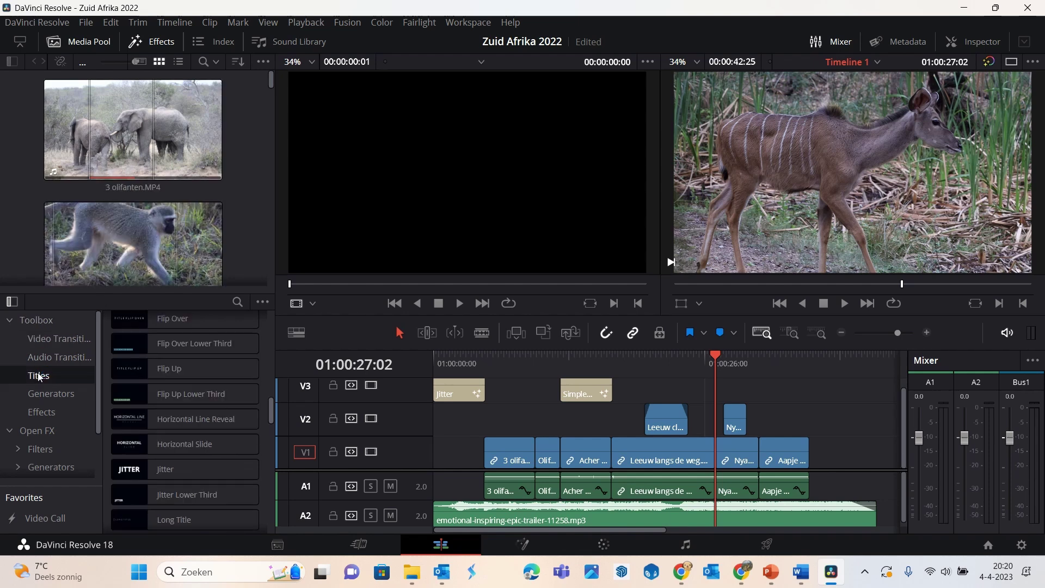
pyautogui.click(47, 418)
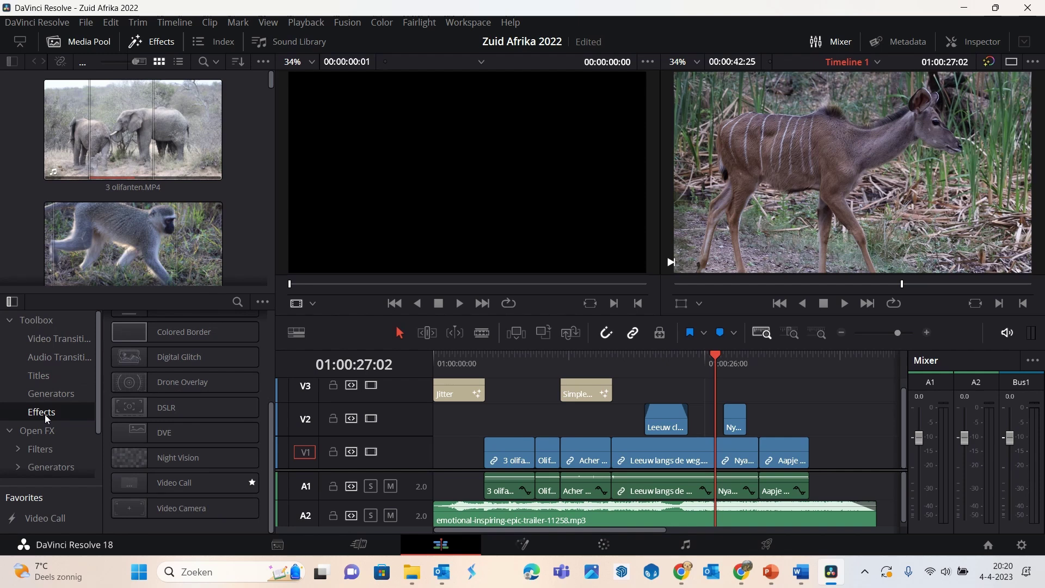
pyautogui.moveTo(272, 443); pyautogui.dragTo(280, 378)
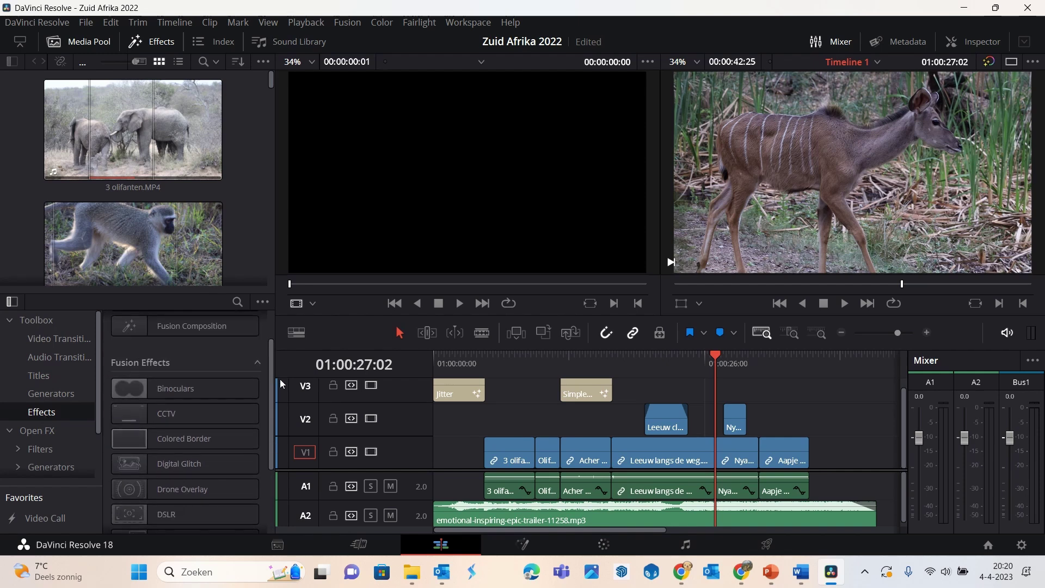
pyautogui.click(125, 390)
pyautogui.moveTo(126, 390); pyautogui.dragTo(744, 461)
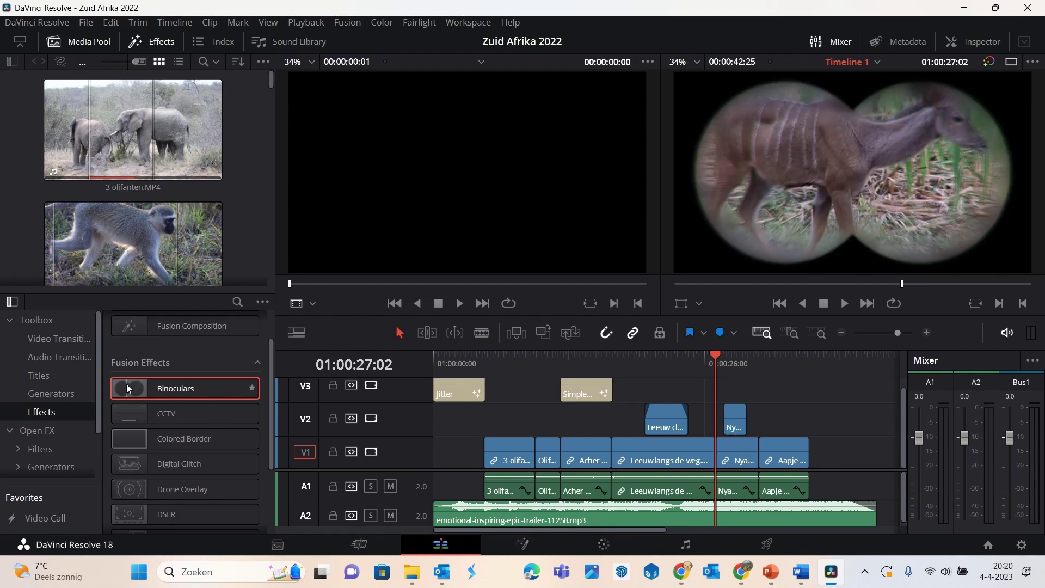
# - Review the Binoculars settings in the Inspector, leaving Blur Strength at 0.0
pyautogui.click(972, 38)
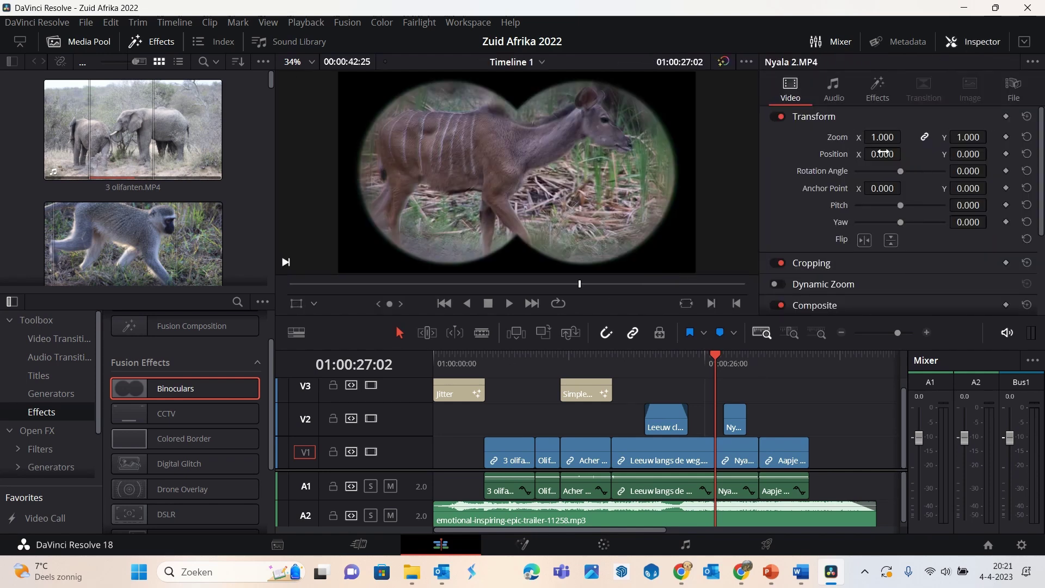
pyautogui.click(883, 100)
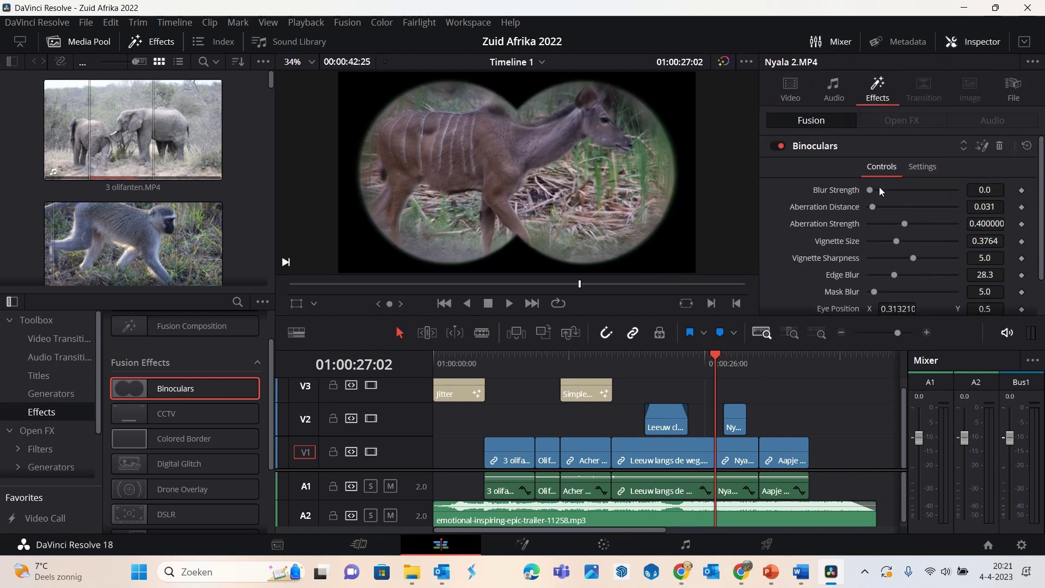
pyautogui.moveTo(873, 191)
pyautogui.mouseDown()
pyautogui.moveTo(906, 192)
pyautogui.moveTo(866, 198)
pyautogui.mouseUp()
pyautogui.scroll(-2, 866, 198)
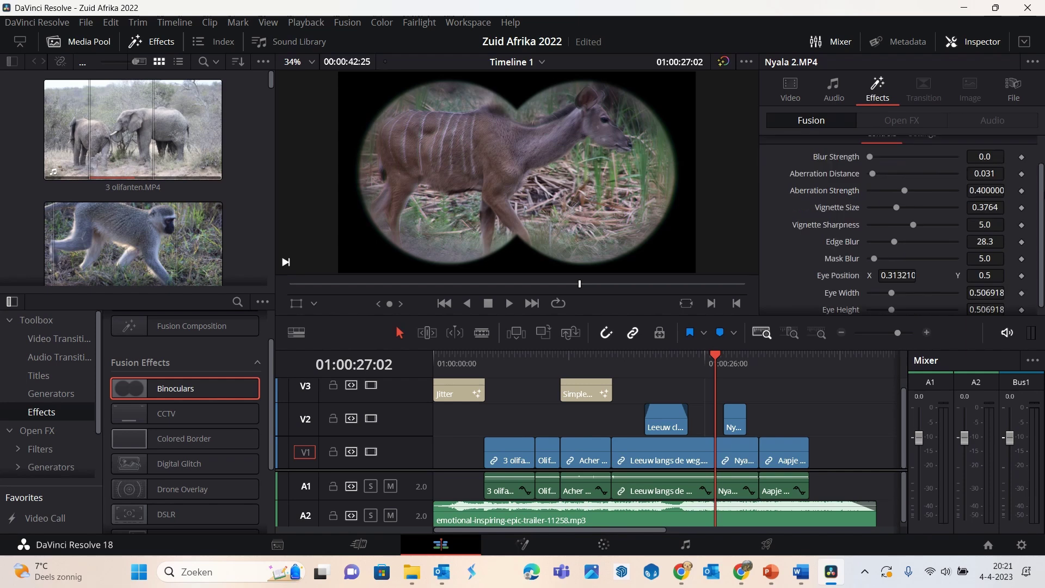
pyautogui.scroll(2, 899, 225)
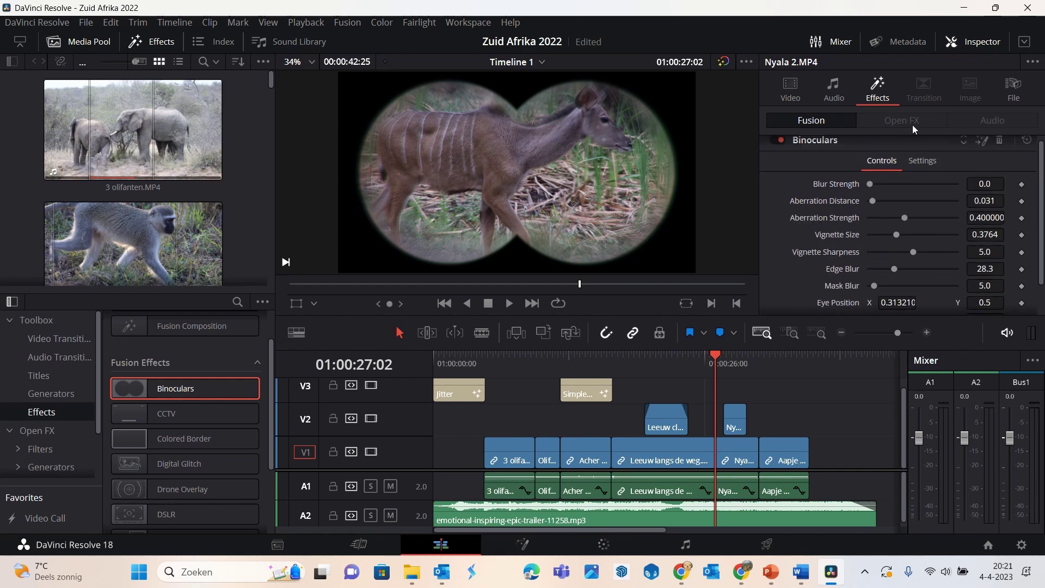
pyautogui.click(666, 374)
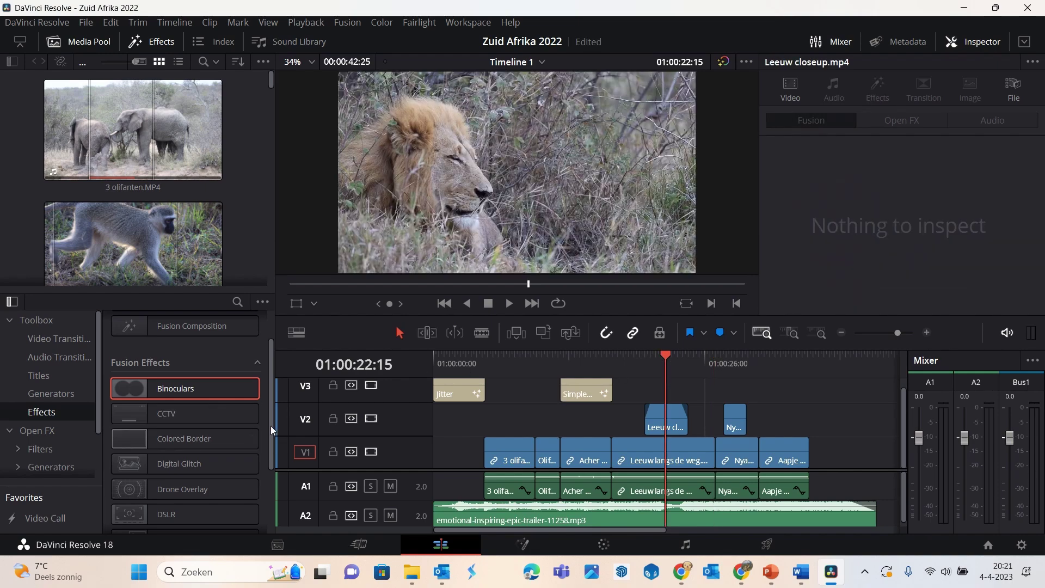
# - Browse the Open FX effects list for the Transform effect for the Nyala overlay
pyautogui.moveTo(270, 426); pyautogui.dragTo(273, 494)
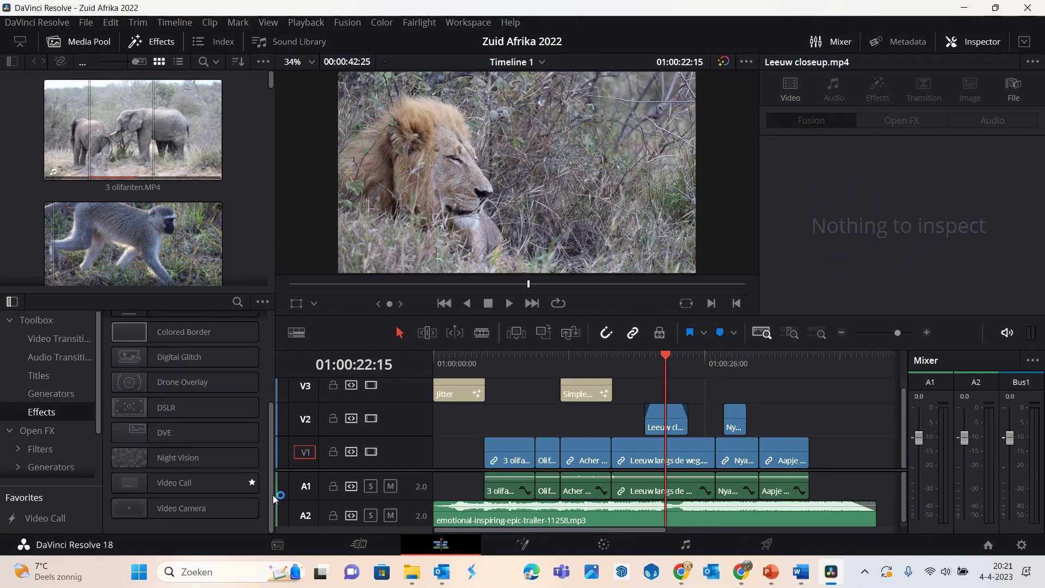
pyautogui.click(25, 430)
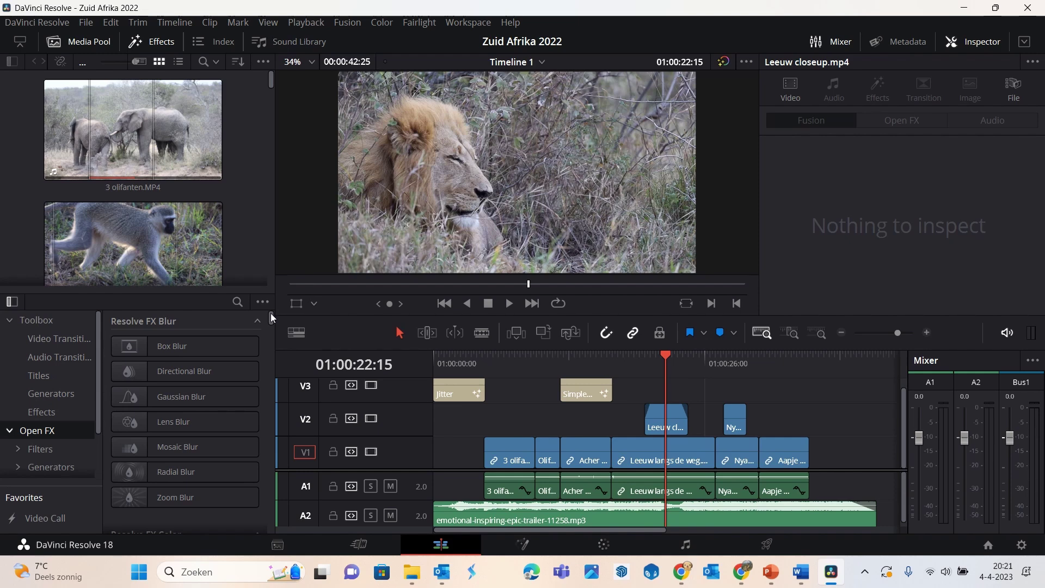
pyautogui.moveTo(270, 313); pyautogui.dragTo(275, 352)
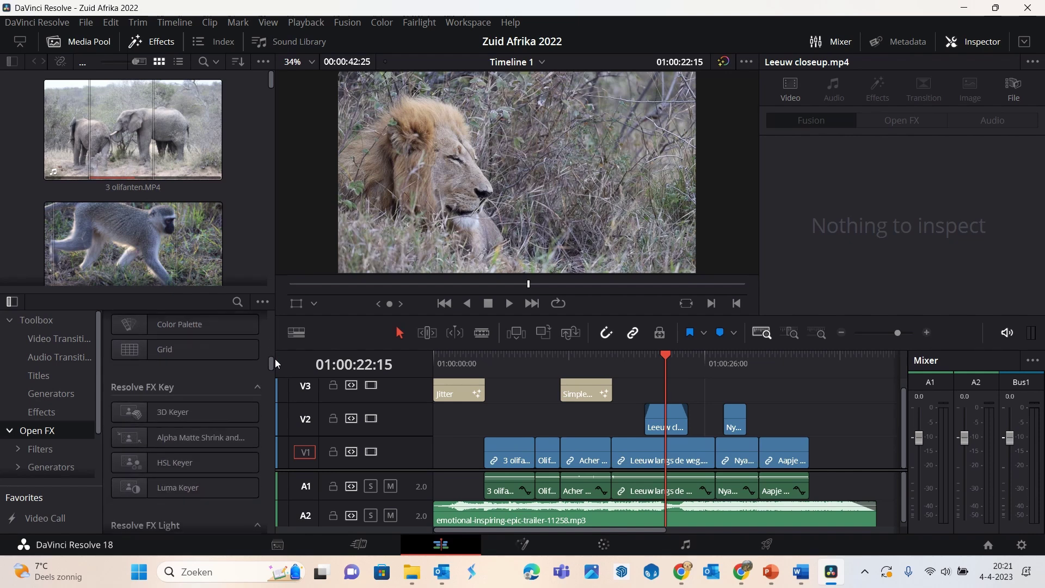
pyautogui.moveTo(275, 358); pyautogui.dragTo(276, 361)
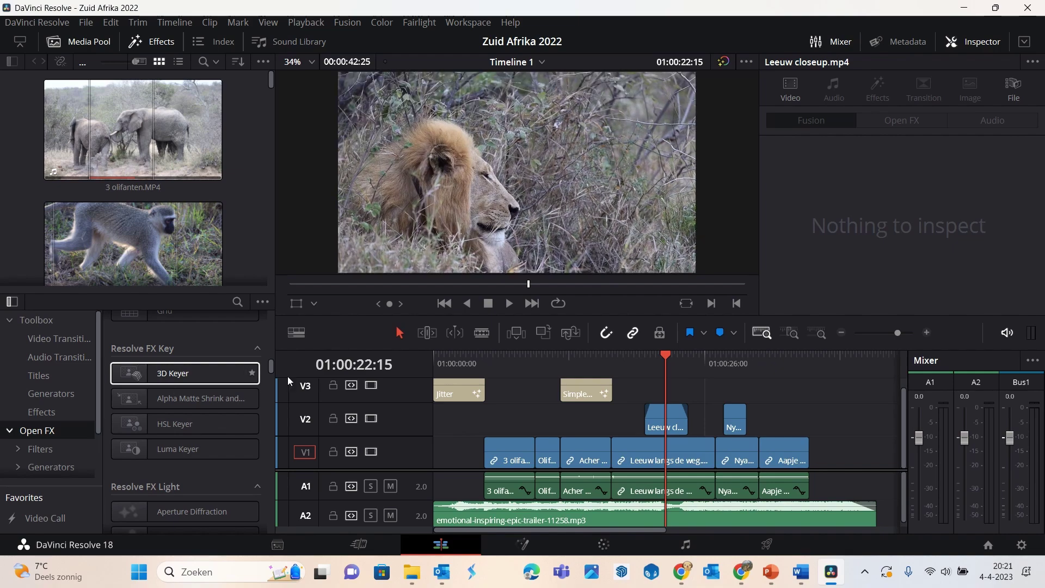
pyautogui.scroll(-5, 269, 370)
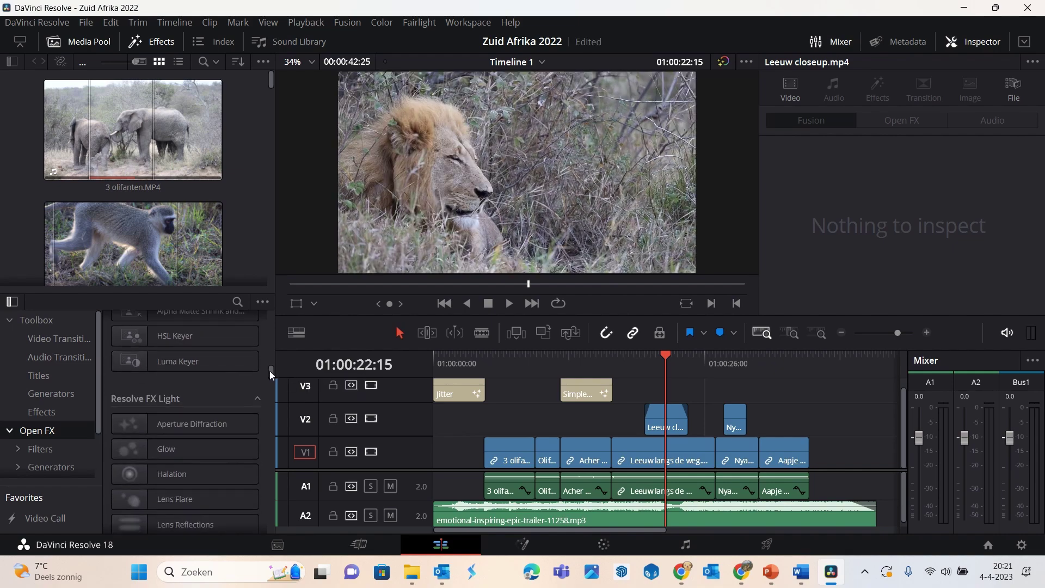
pyautogui.moveTo(273, 394); pyautogui.dragTo(270, 521)
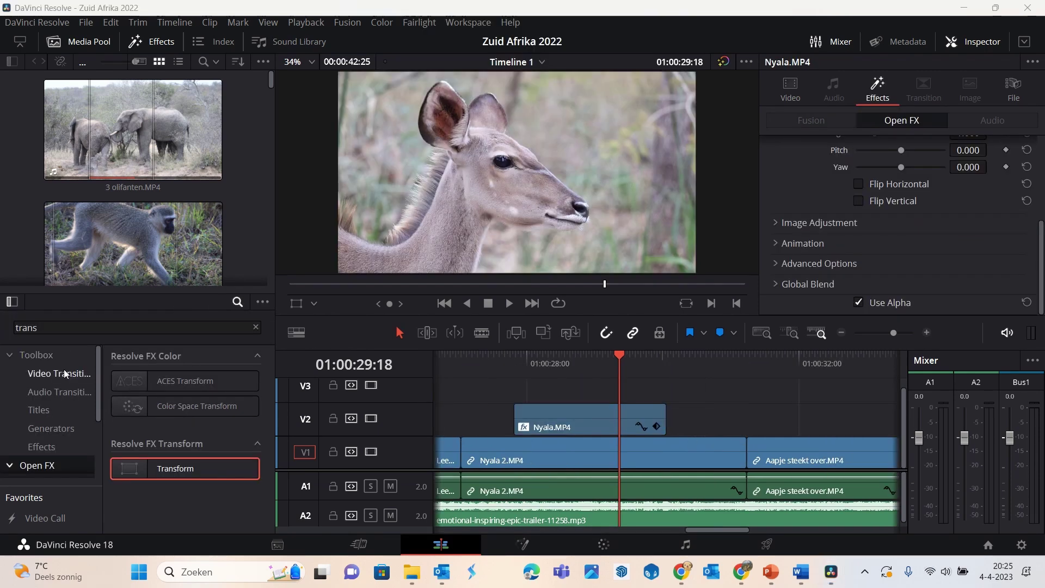
# - Search effects for 'trans' and apply Transform to the Nyala.MP4 overlay on V2
pyautogui.click(53, 331)
pyautogui.hotkey('ctrl', 'a')
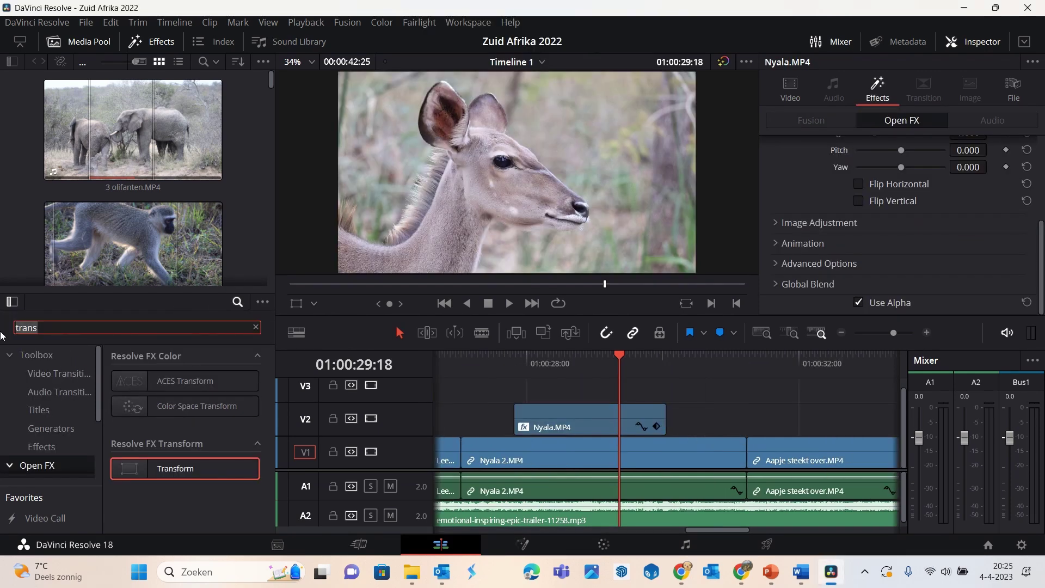
pyautogui.write('tran')
pyautogui.write('s')
pyautogui.moveTo(175, 471); pyautogui.dragTo(580, 413)
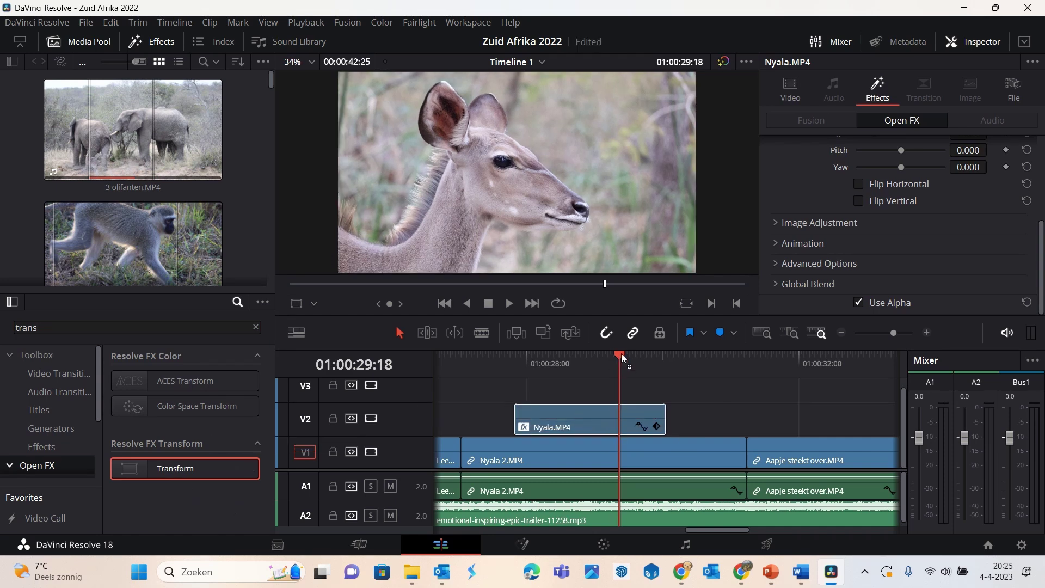
# - At 01:00:28:24, set the Transform effect's Zoom to 0.657 in the Inspector
pyautogui.moveTo(619, 354); pyautogui.dragTo(560, 356)
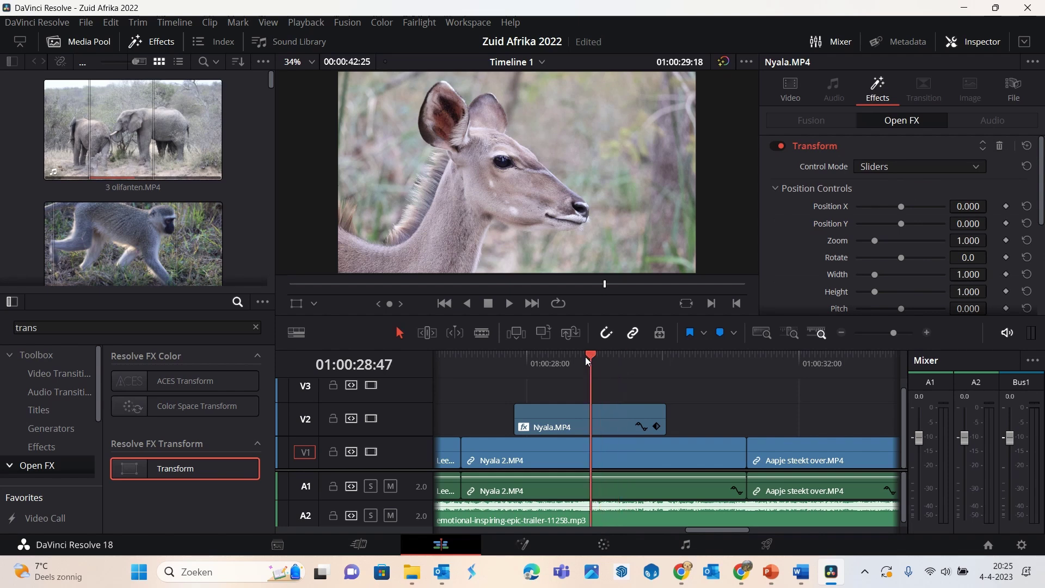
pyautogui.click(985, 42)
pyautogui.click(985, 42)
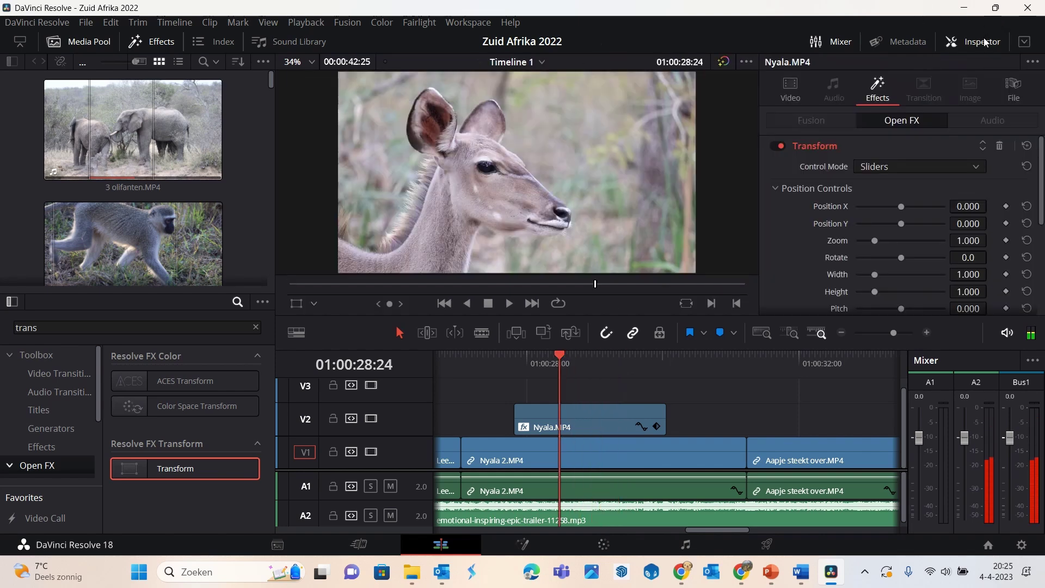
pyautogui.click(788, 91)
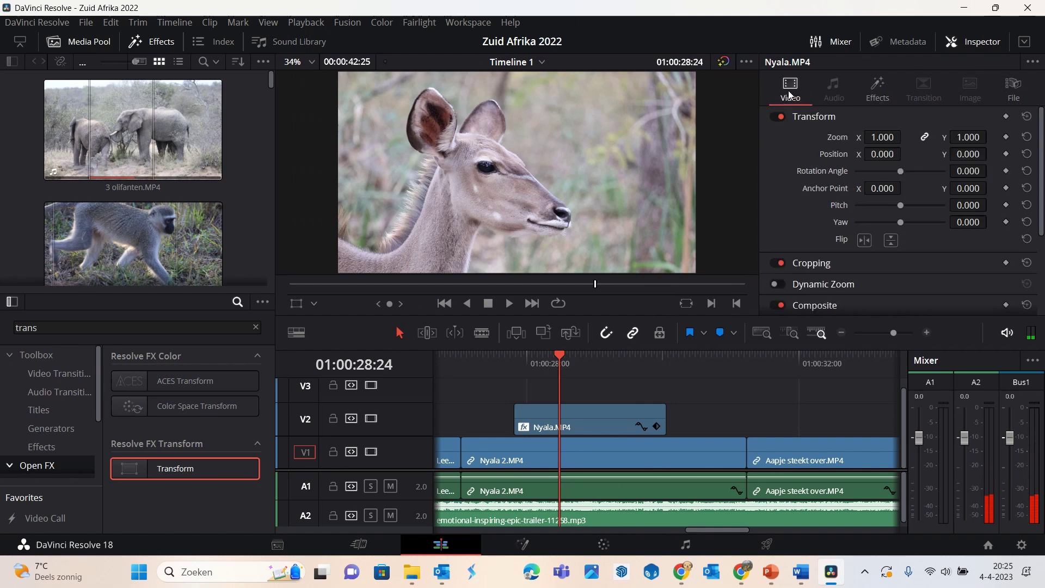
pyautogui.click(877, 91)
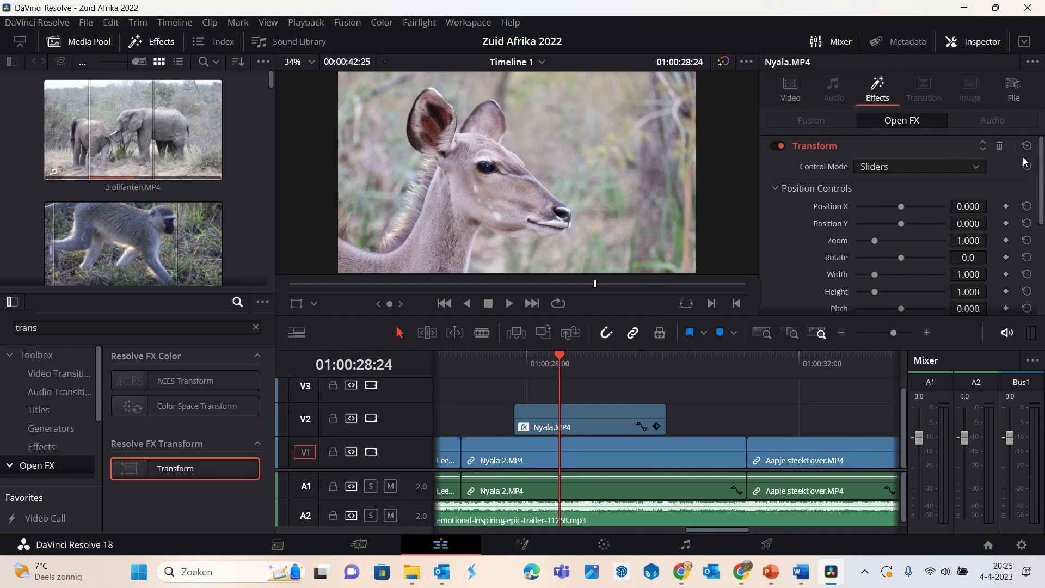
pyautogui.moveTo(1041, 172)
pyautogui.mouseDown()
pyautogui.moveTo(1041, 183)
pyautogui.moveTo(1042, 152)
pyautogui.mouseUp()
pyautogui.moveTo(874, 241); pyautogui.dragTo(866, 243)
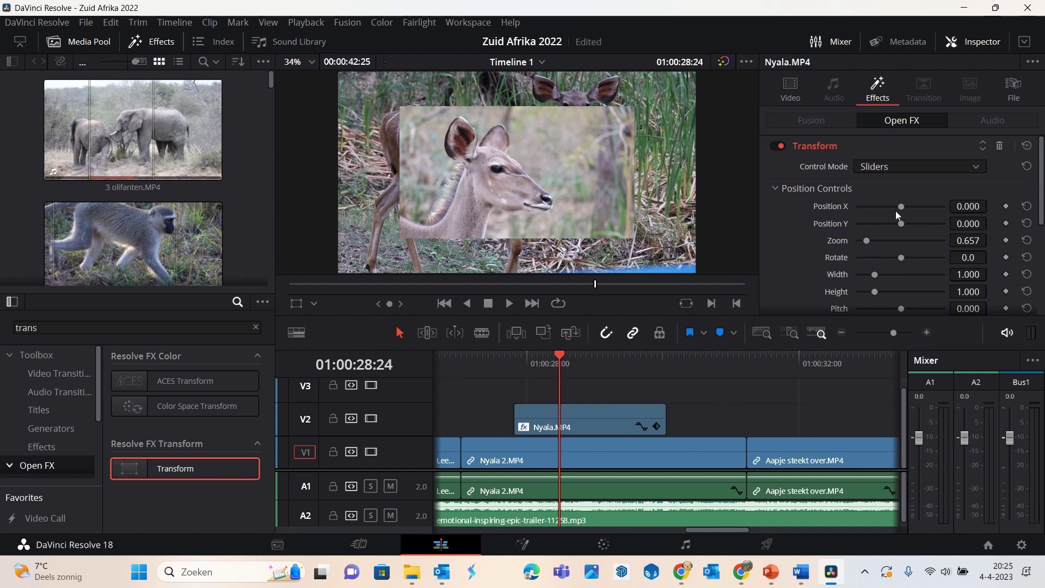
# - Enable Crop on the Nyala overlay and crop its right side to 0.194
pyautogui.moveTo(900, 208); pyautogui.dragTo(918, 209)
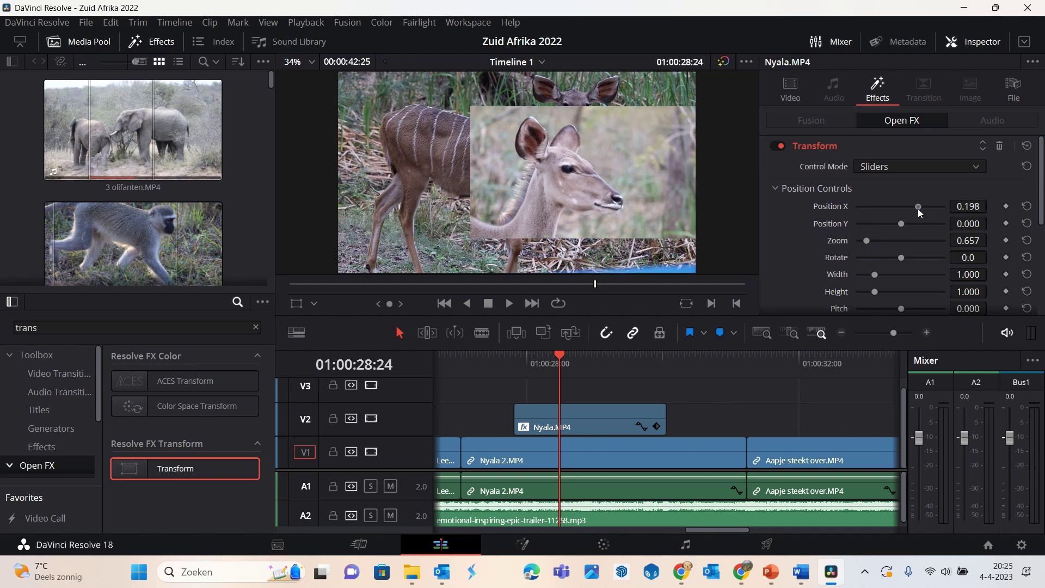
pyautogui.moveTo(1041, 199); pyautogui.dragTo(1041, 281)
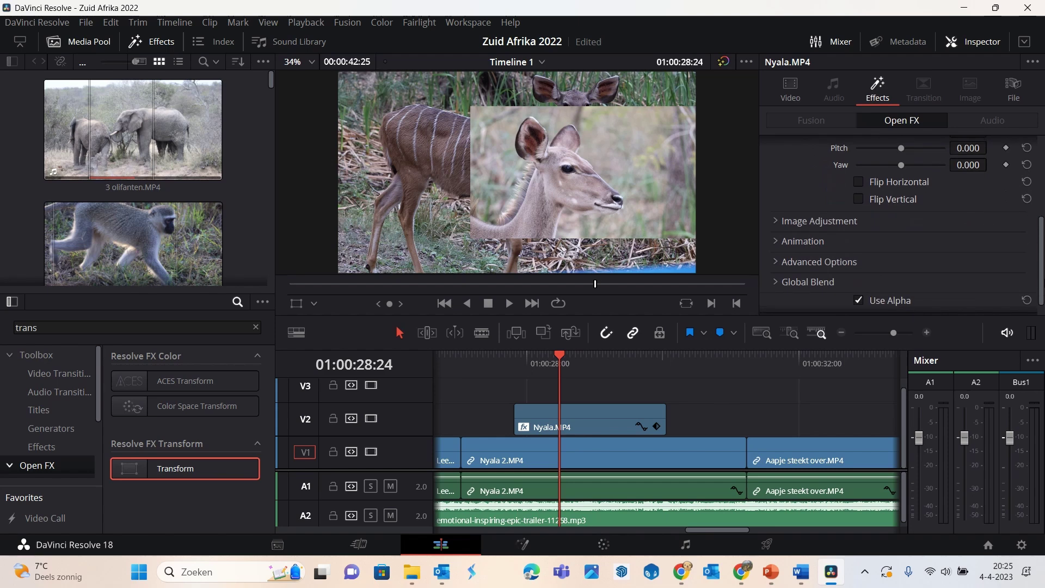
pyautogui.click(774, 218)
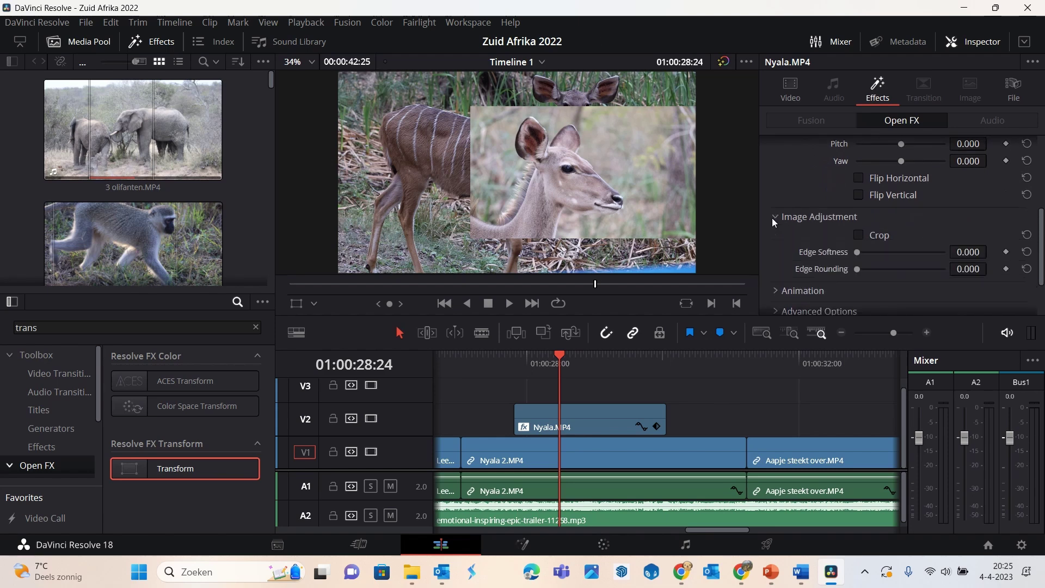
pyautogui.click(859, 235)
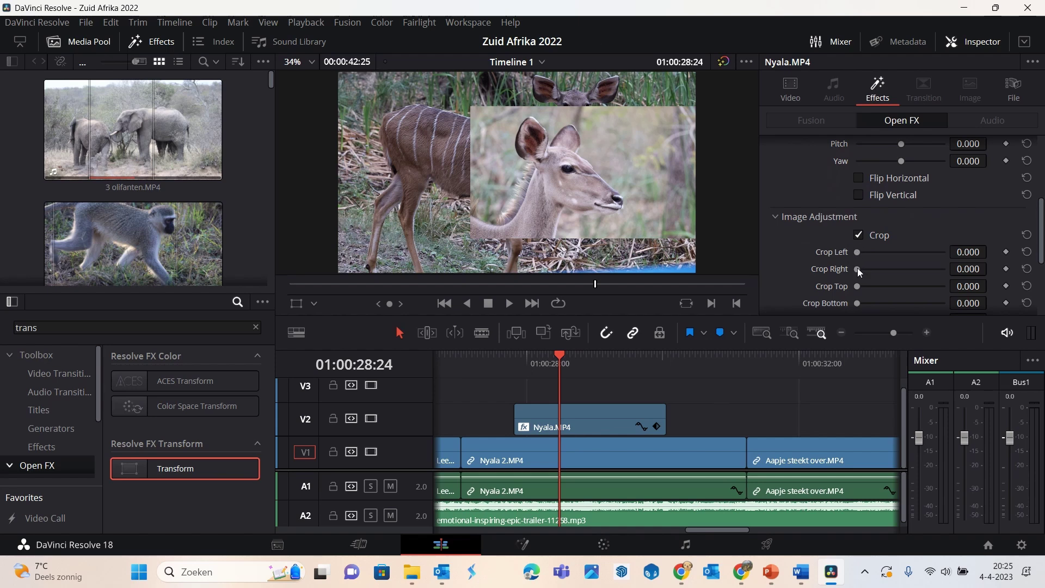
pyautogui.moveTo(859, 269); pyautogui.dragTo(874, 269)
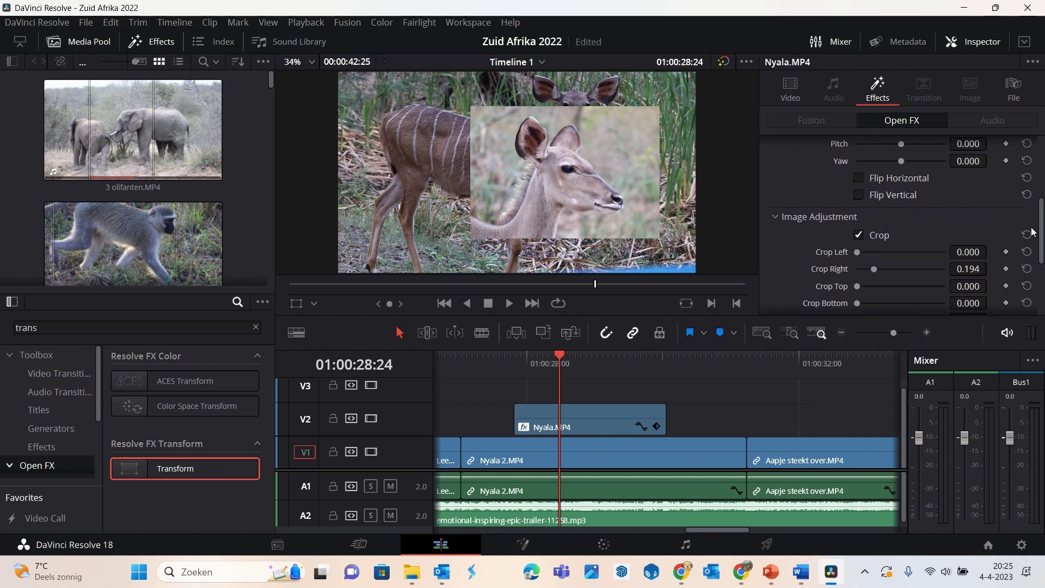
# - Set Edge Rounding to 0.914 and Edge Softness to 0.481 for a soft circle
pyautogui.scroll(-3, 1034, 232)
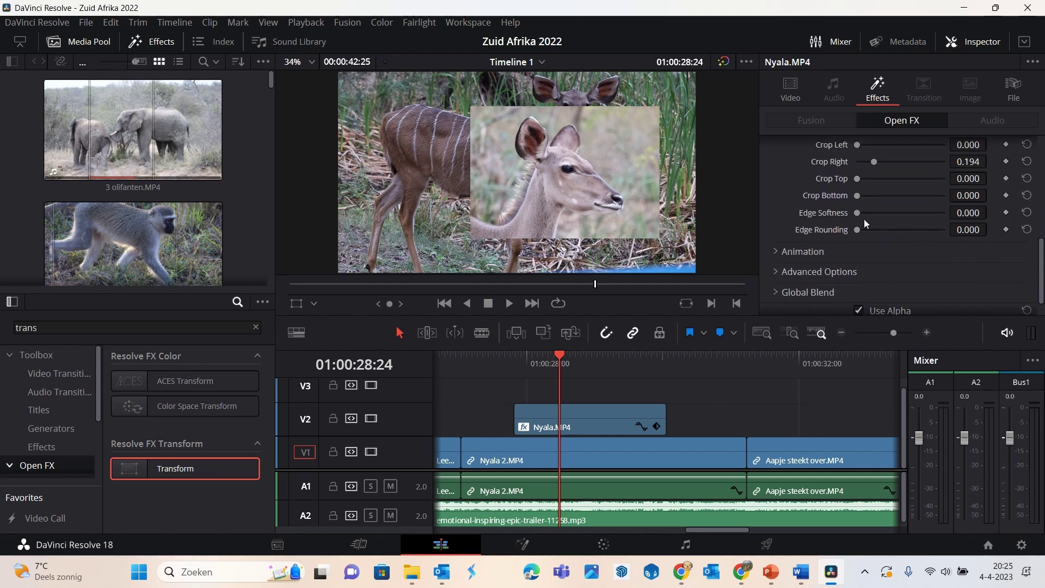
pyautogui.moveTo(855, 230); pyautogui.dragTo(937, 234)
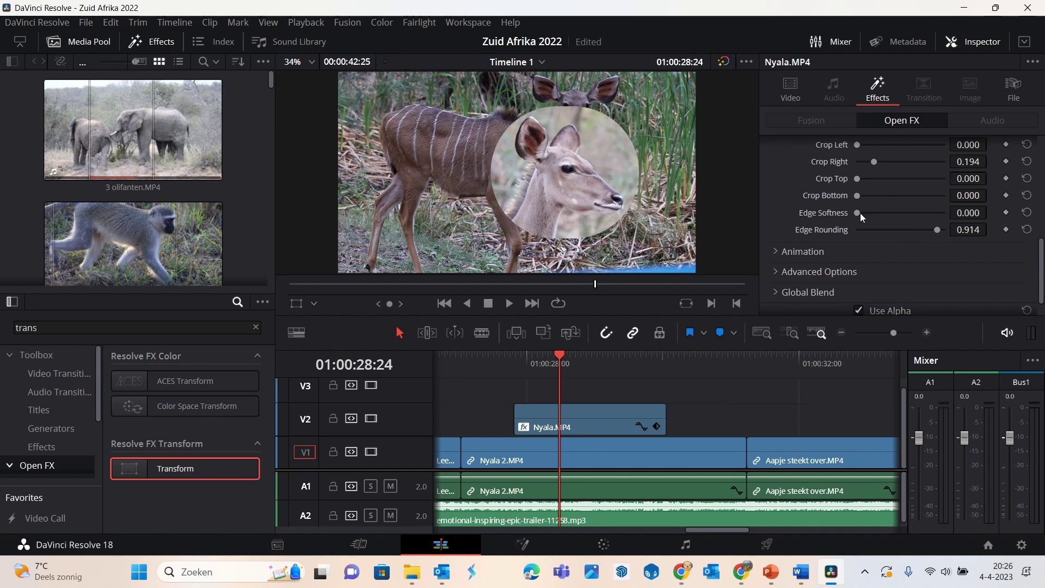
pyautogui.moveTo(858, 214); pyautogui.dragTo(899, 213)
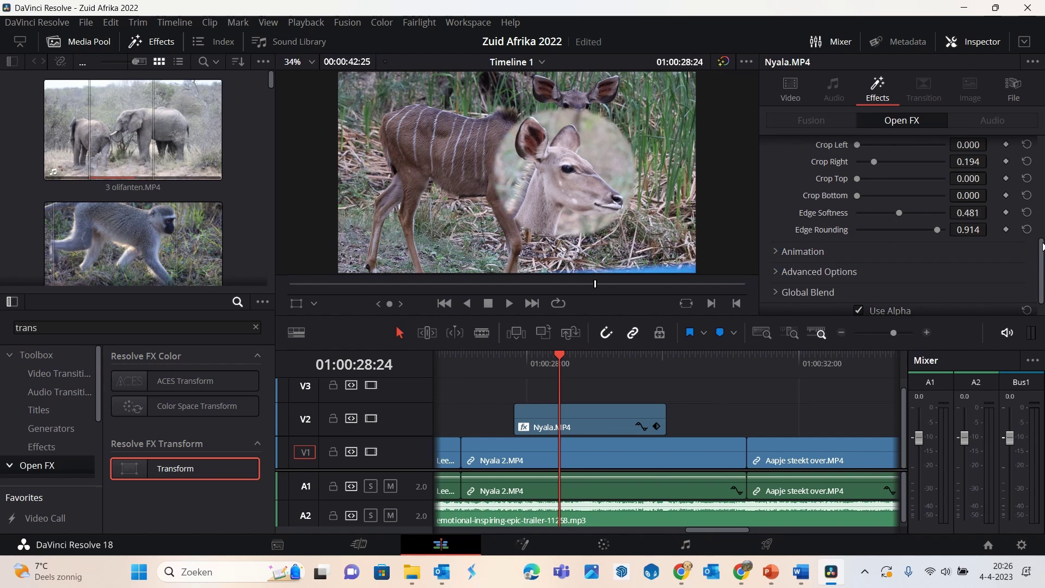
# - Move the circle to the lower left with Position X -0.259 and Y -0.190
pyautogui.moveTo(1042, 246); pyautogui.dragTo(1042, 141)
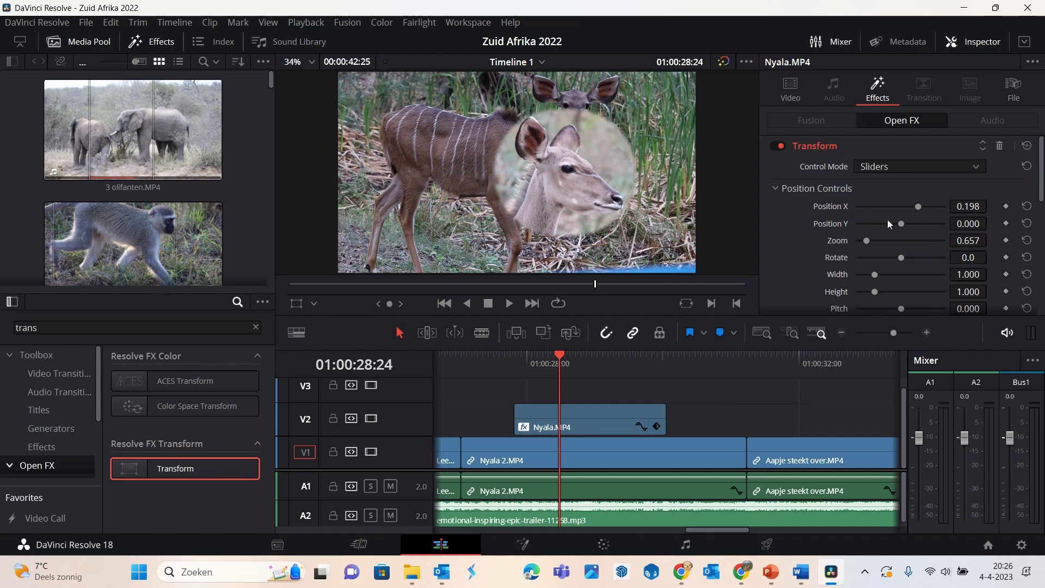
pyautogui.moveTo(922, 206); pyautogui.dragTo(878, 210)
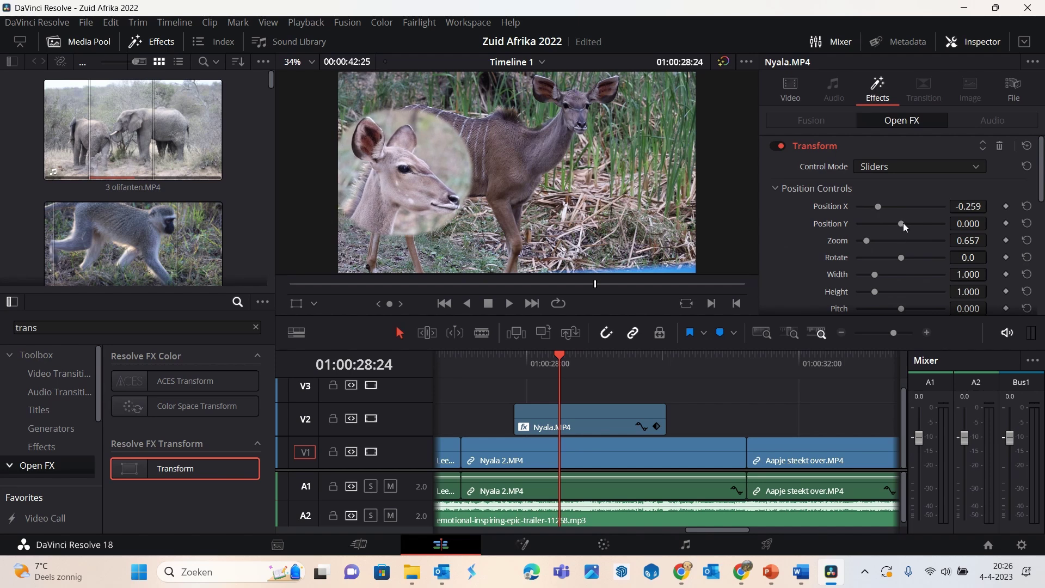
pyautogui.moveTo(904, 223); pyautogui.dragTo(884, 224)
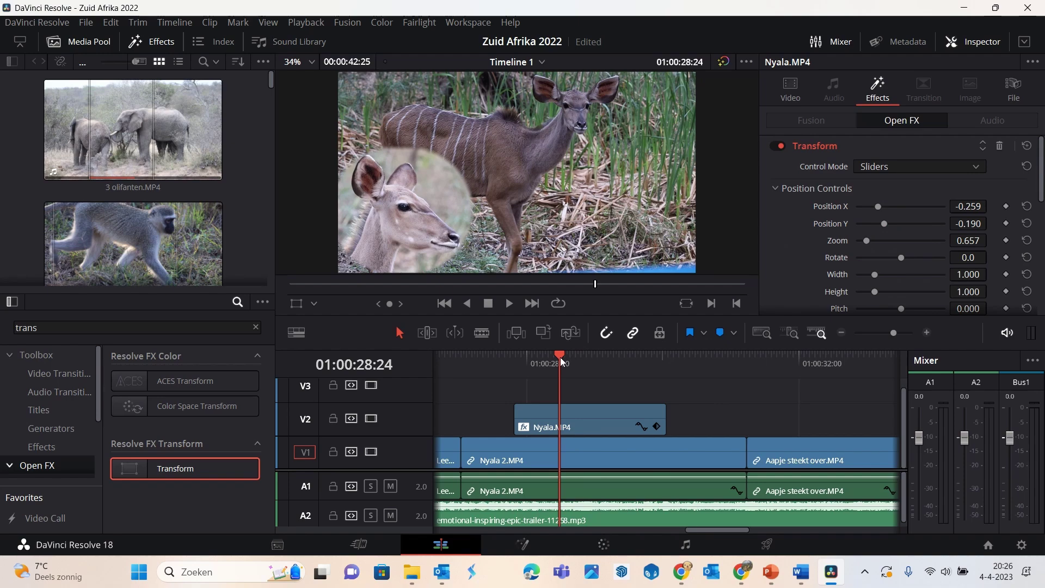
pyautogui.moveTo(479, 11)
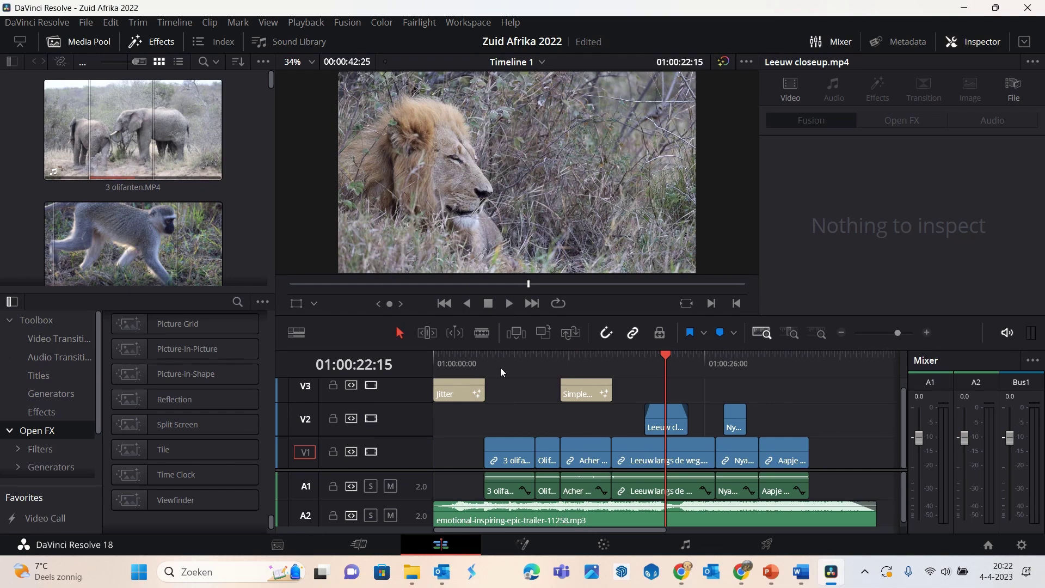
pyautogui.moveTo(498, 357); pyautogui.dragTo(514, 358)
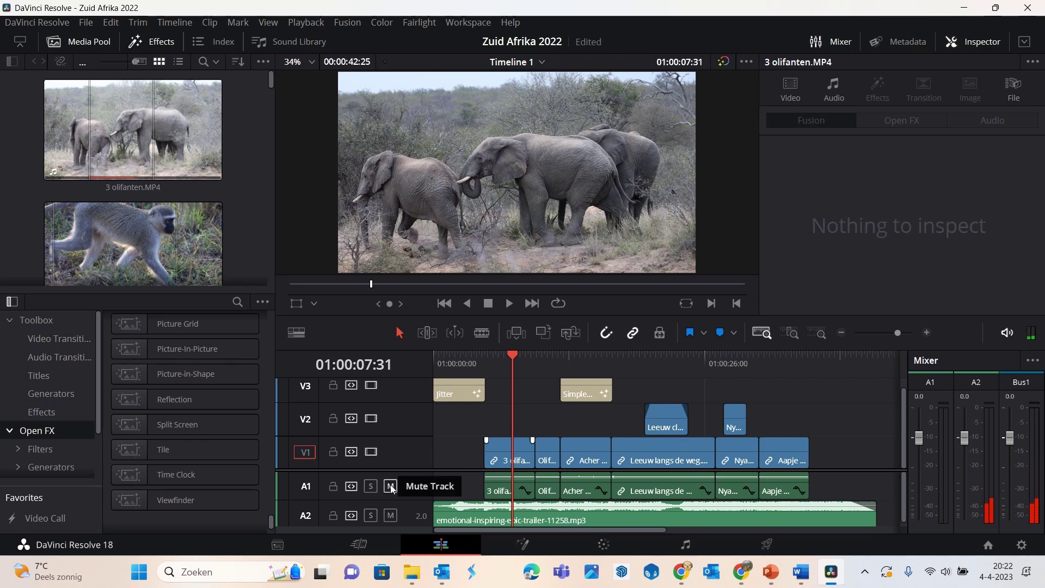
pyautogui.click(391, 486)
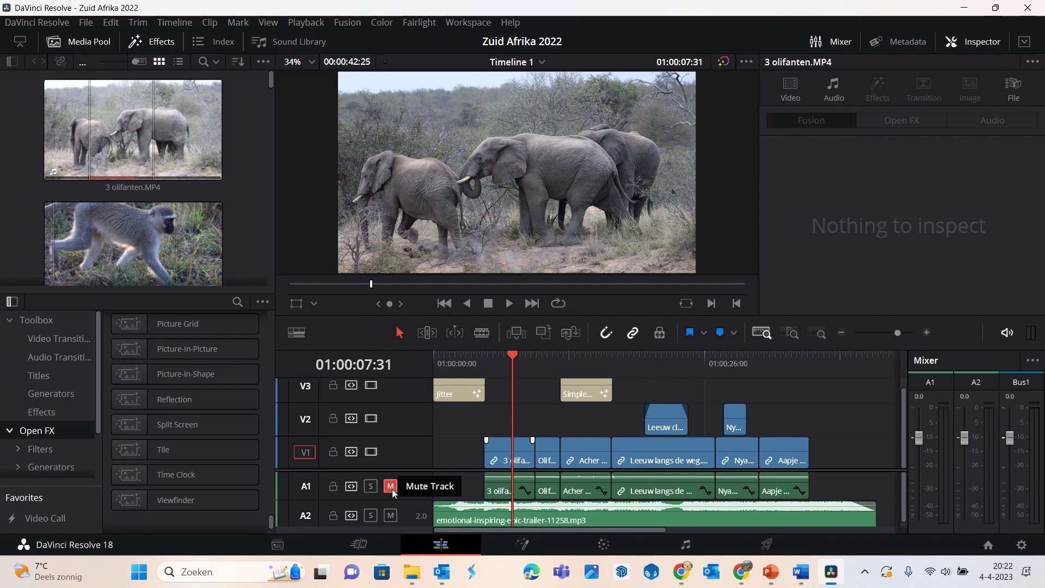
pyautogui.click(392, 489)
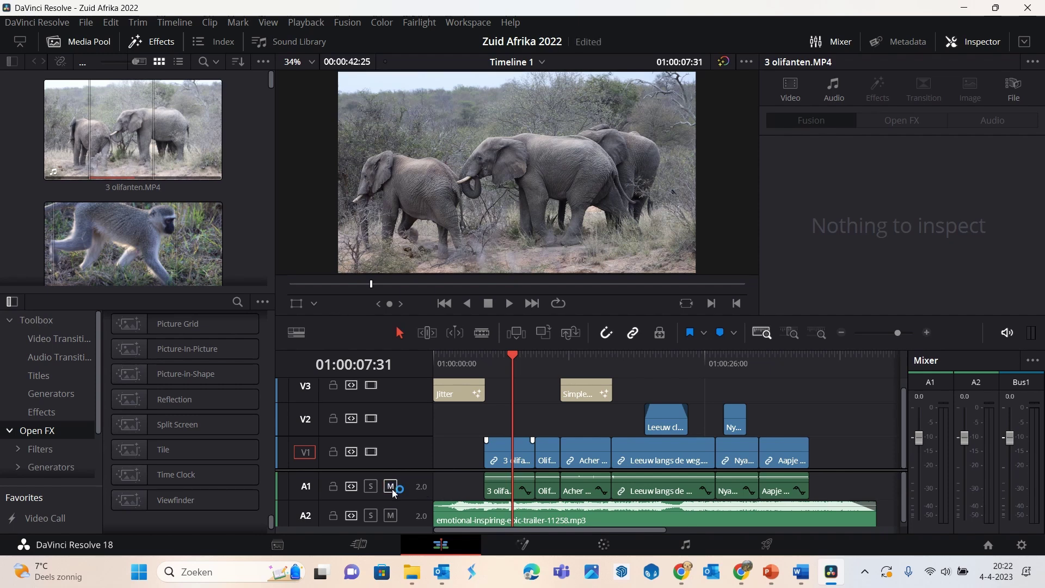